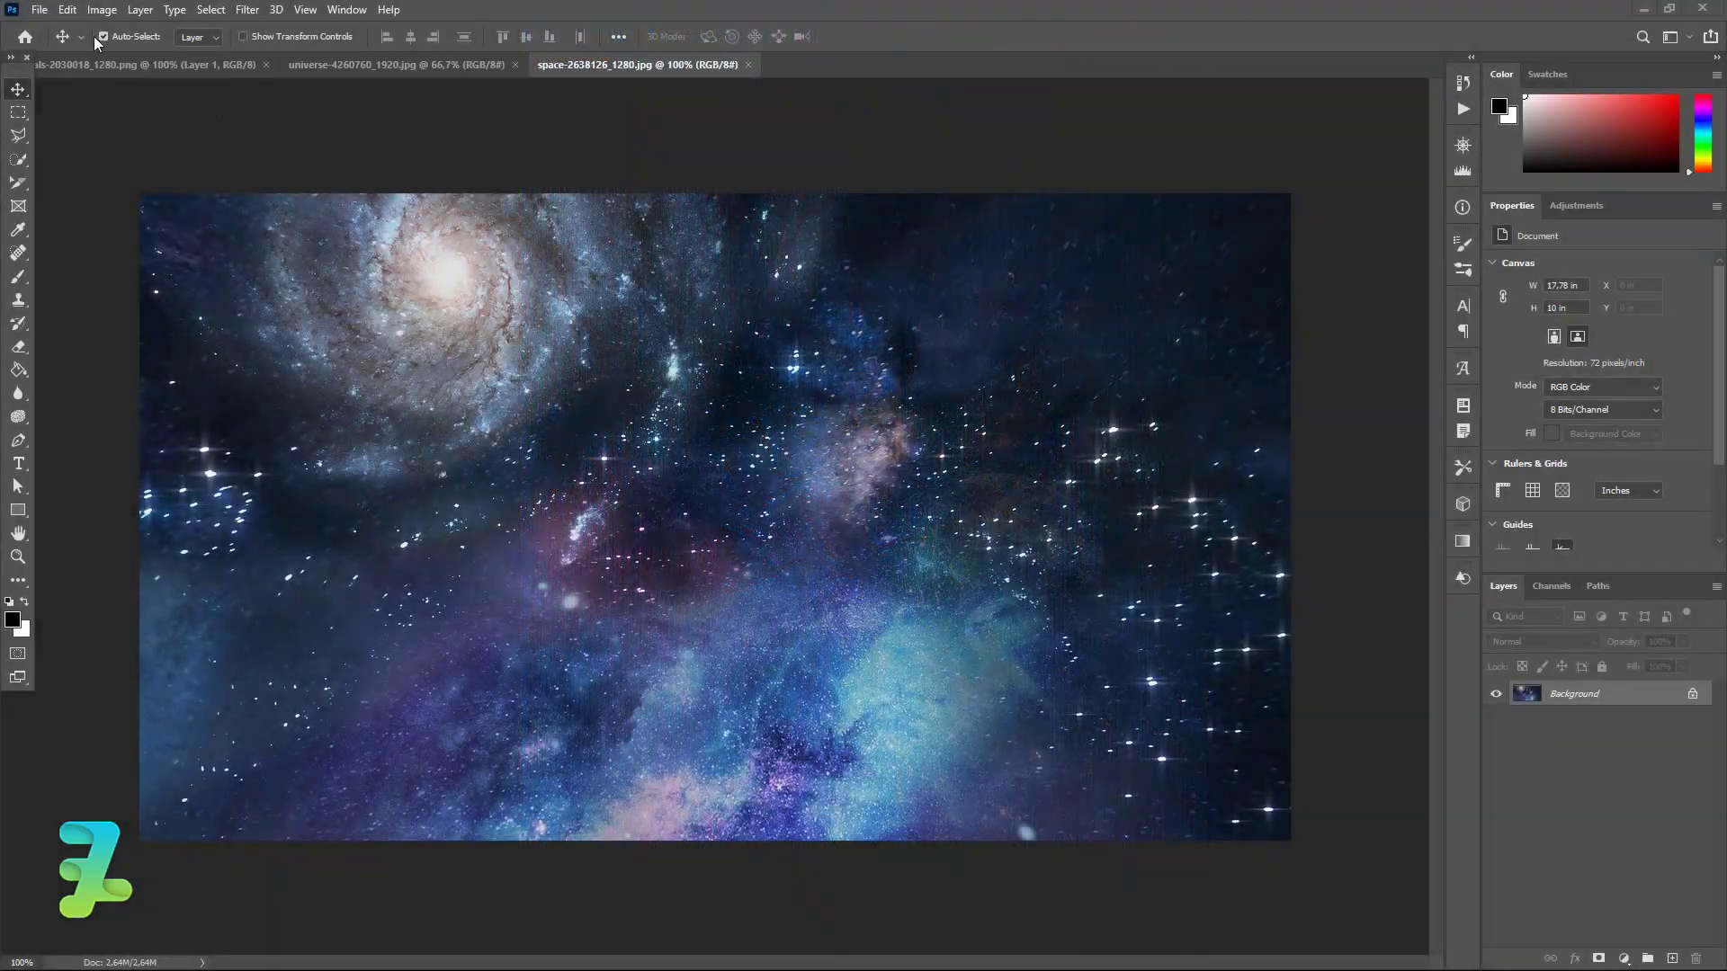
- Create a new A3 portrait document, 297 x 420 mm at 300 ppi, from the Print presets
left_click(40, 10)
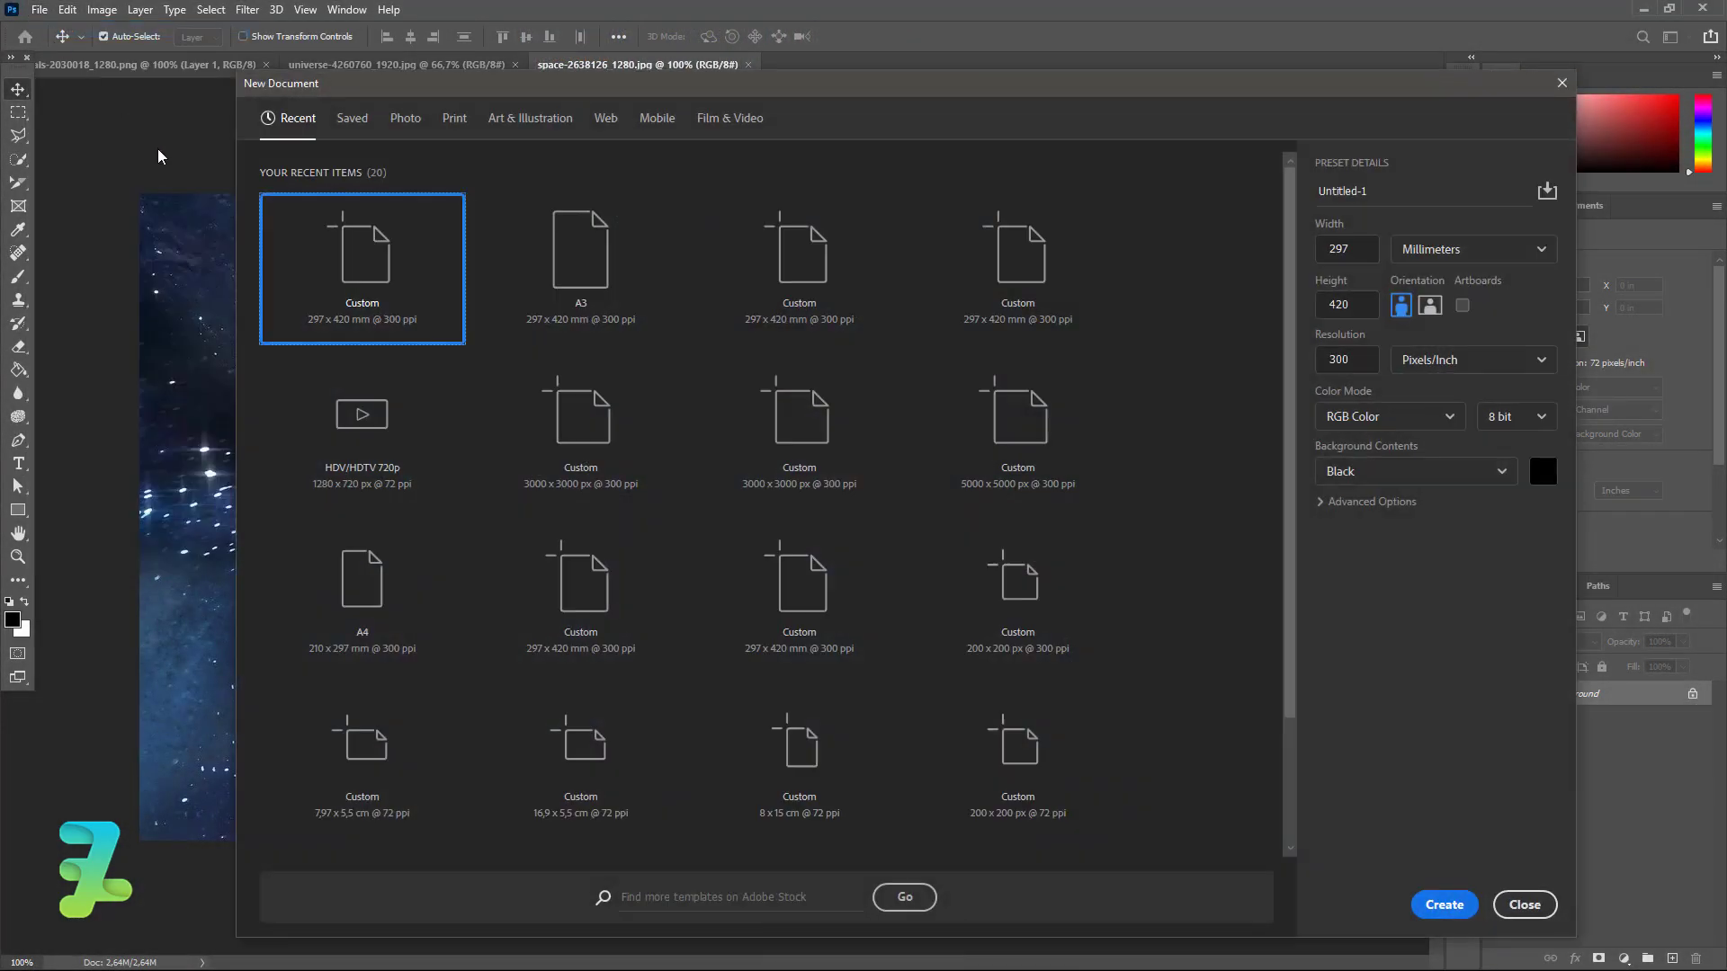
left_click(454, 120)
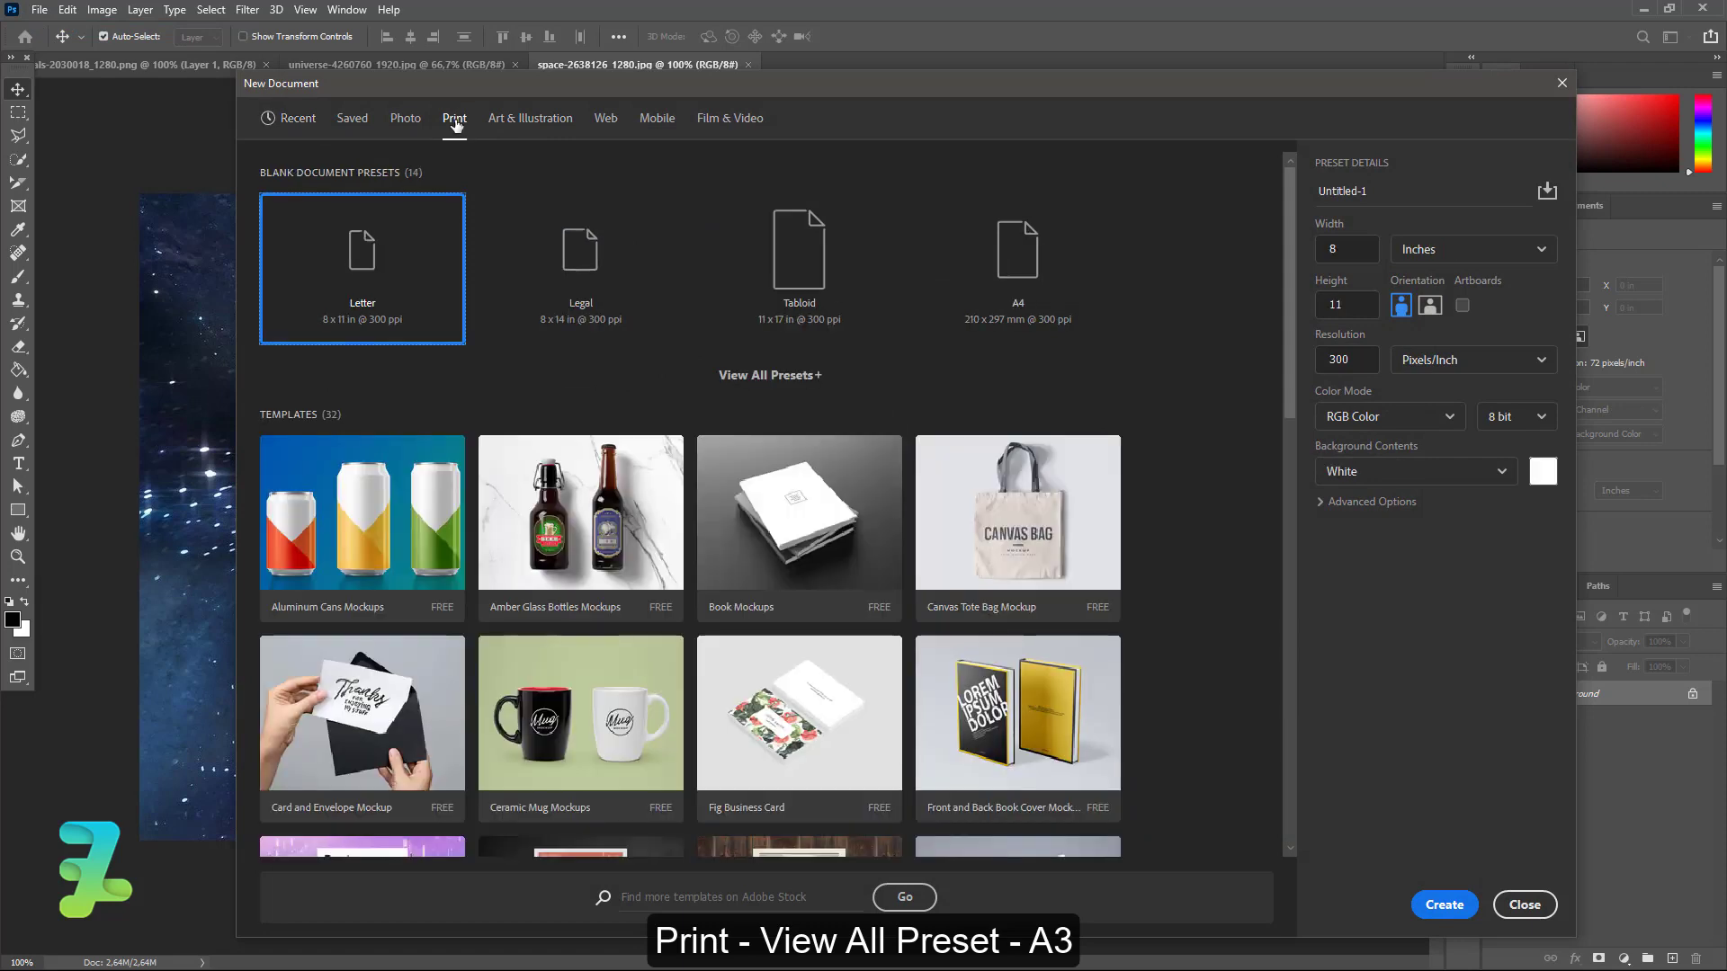
left_click(796, 375)
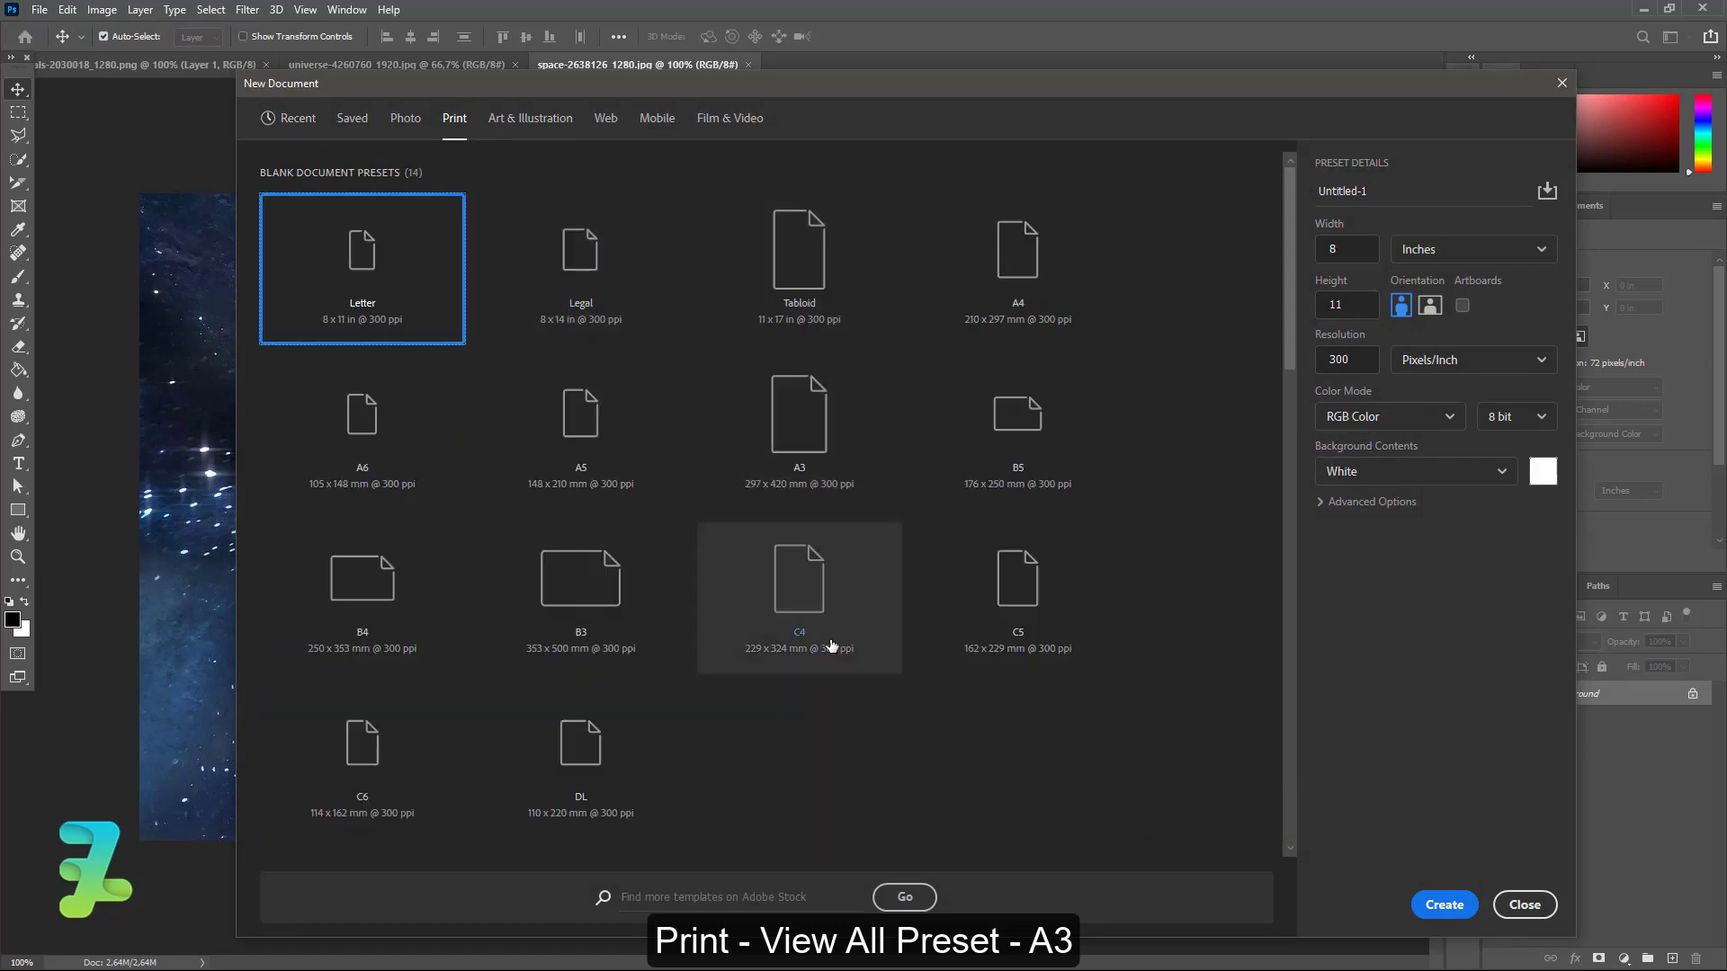
left_click(832, 433)
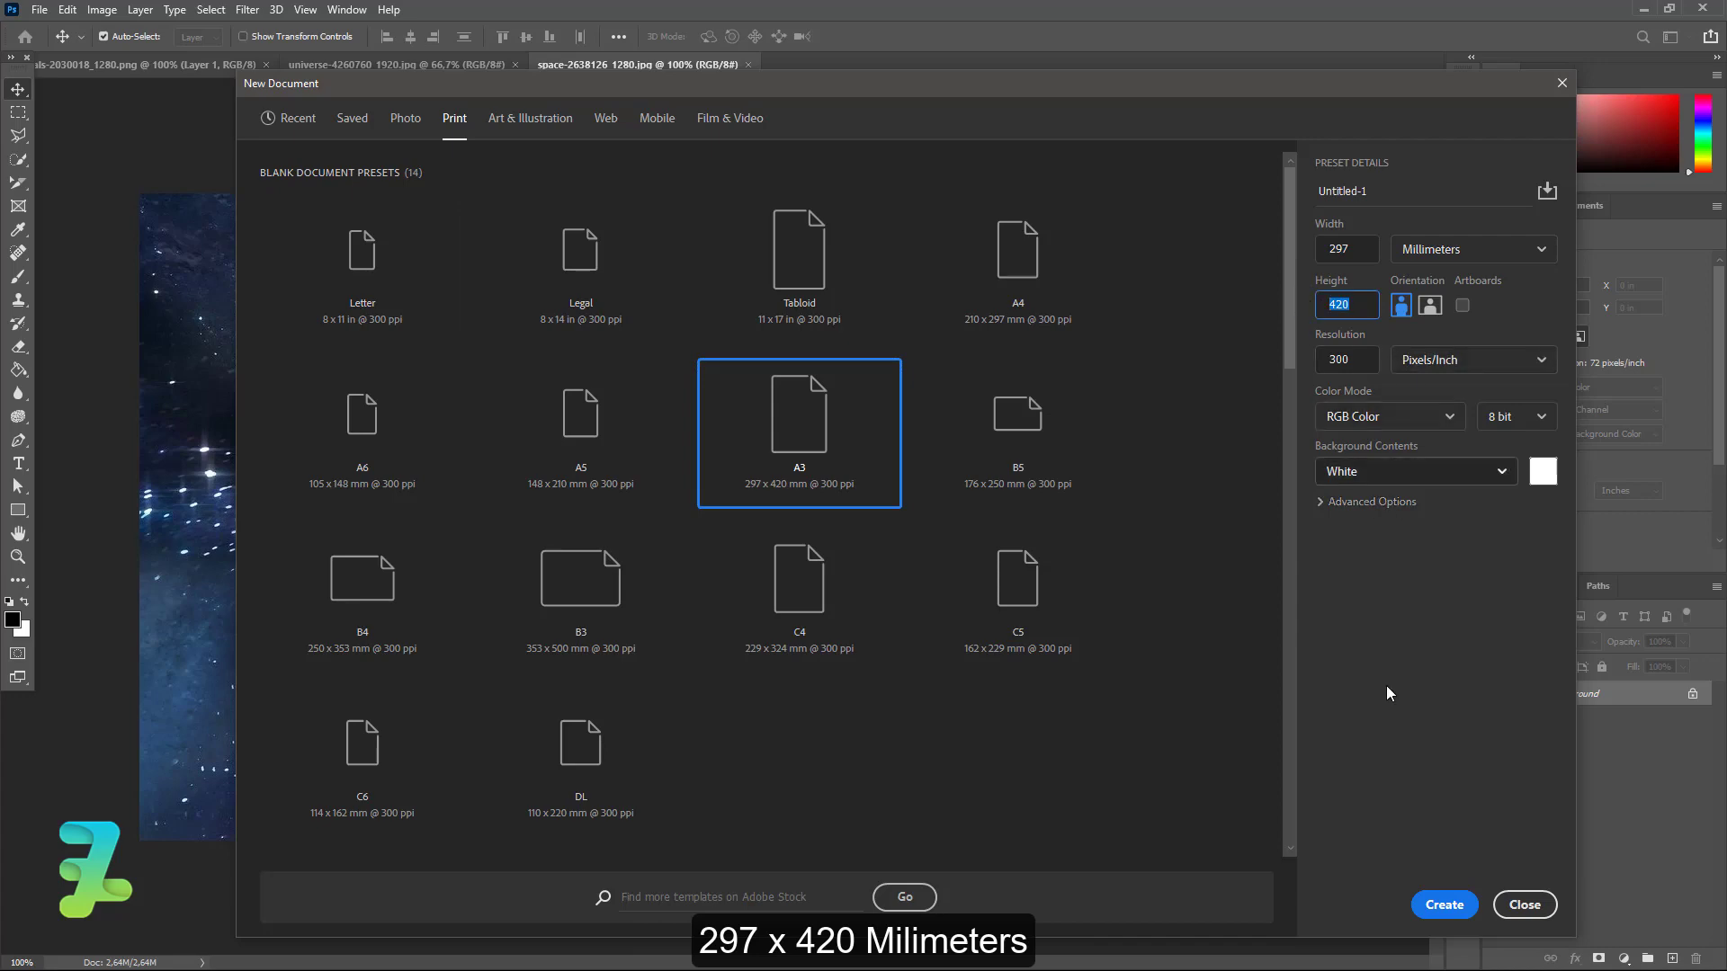
left_click(1444, 905)
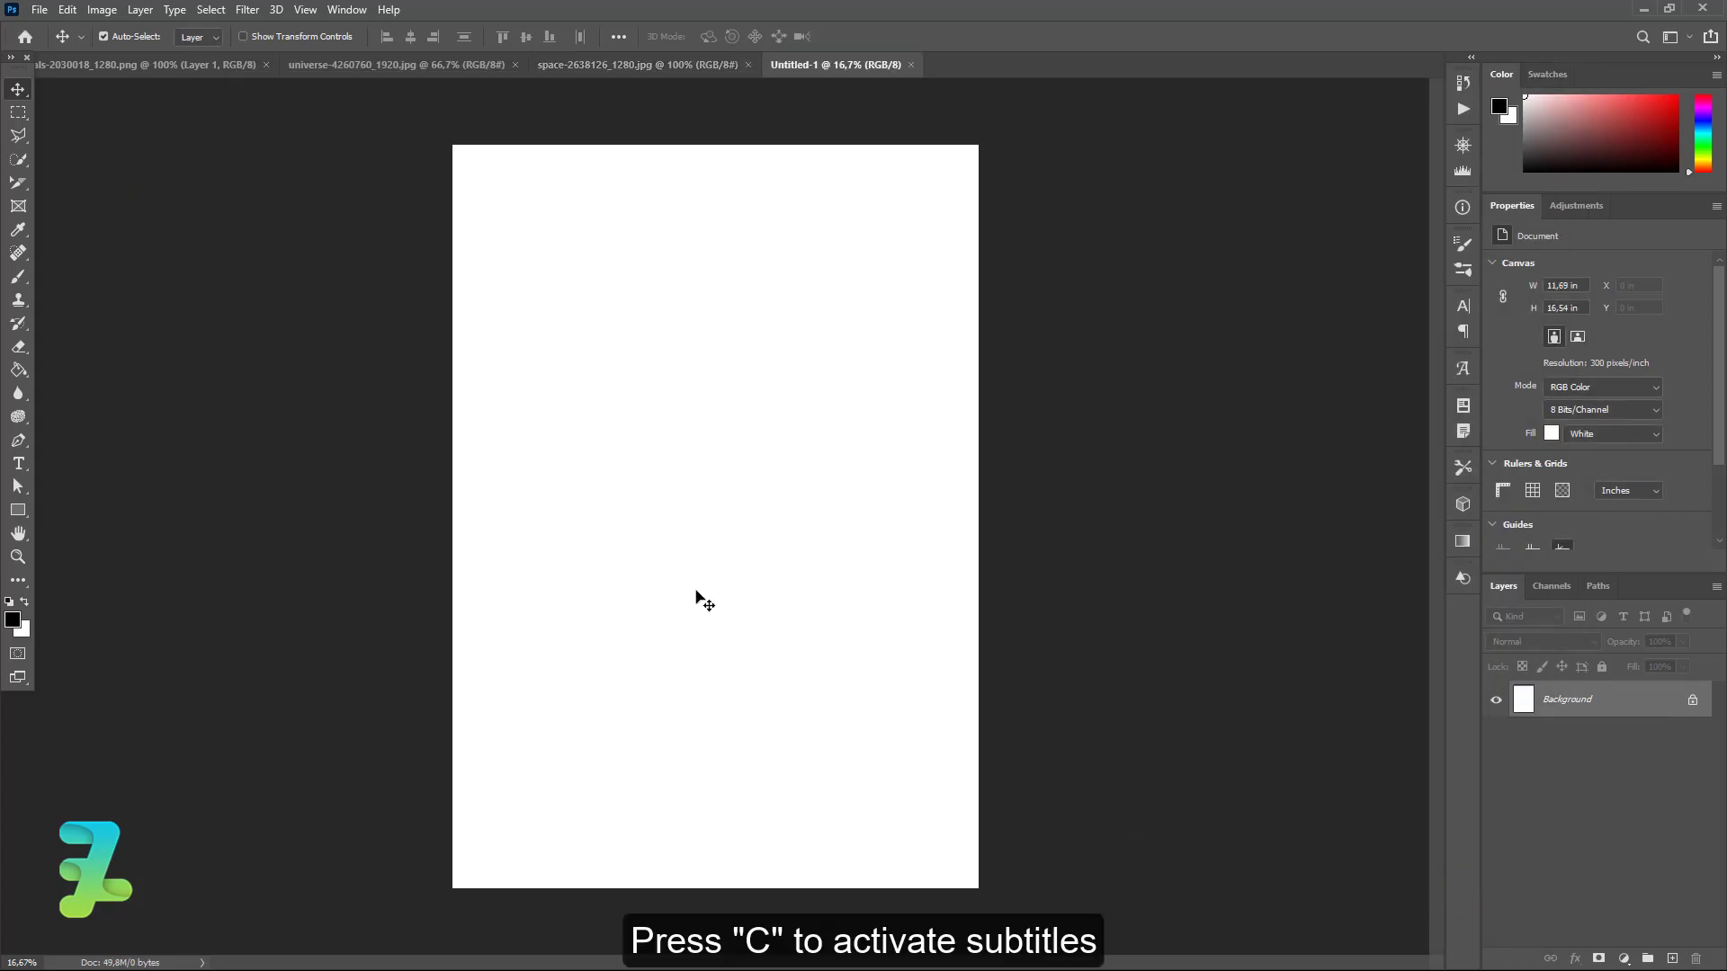
- Fill the blank background with black (#000000) using the Paint Bucket
key("g")
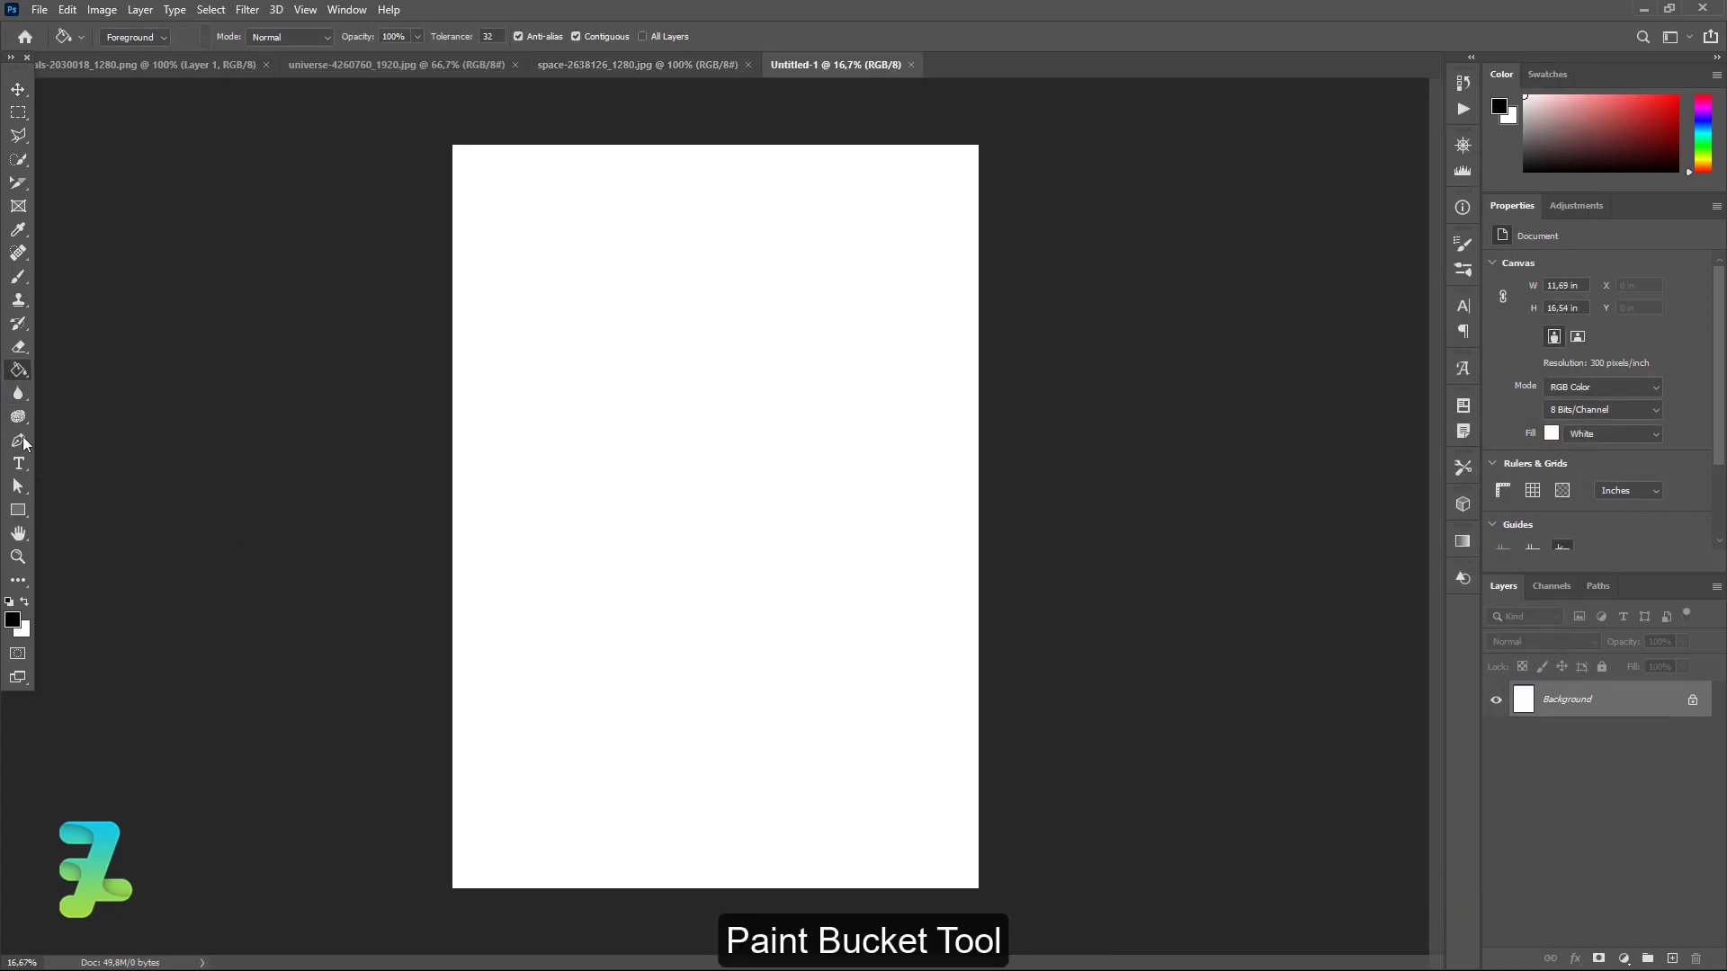
left_click(12, 620)
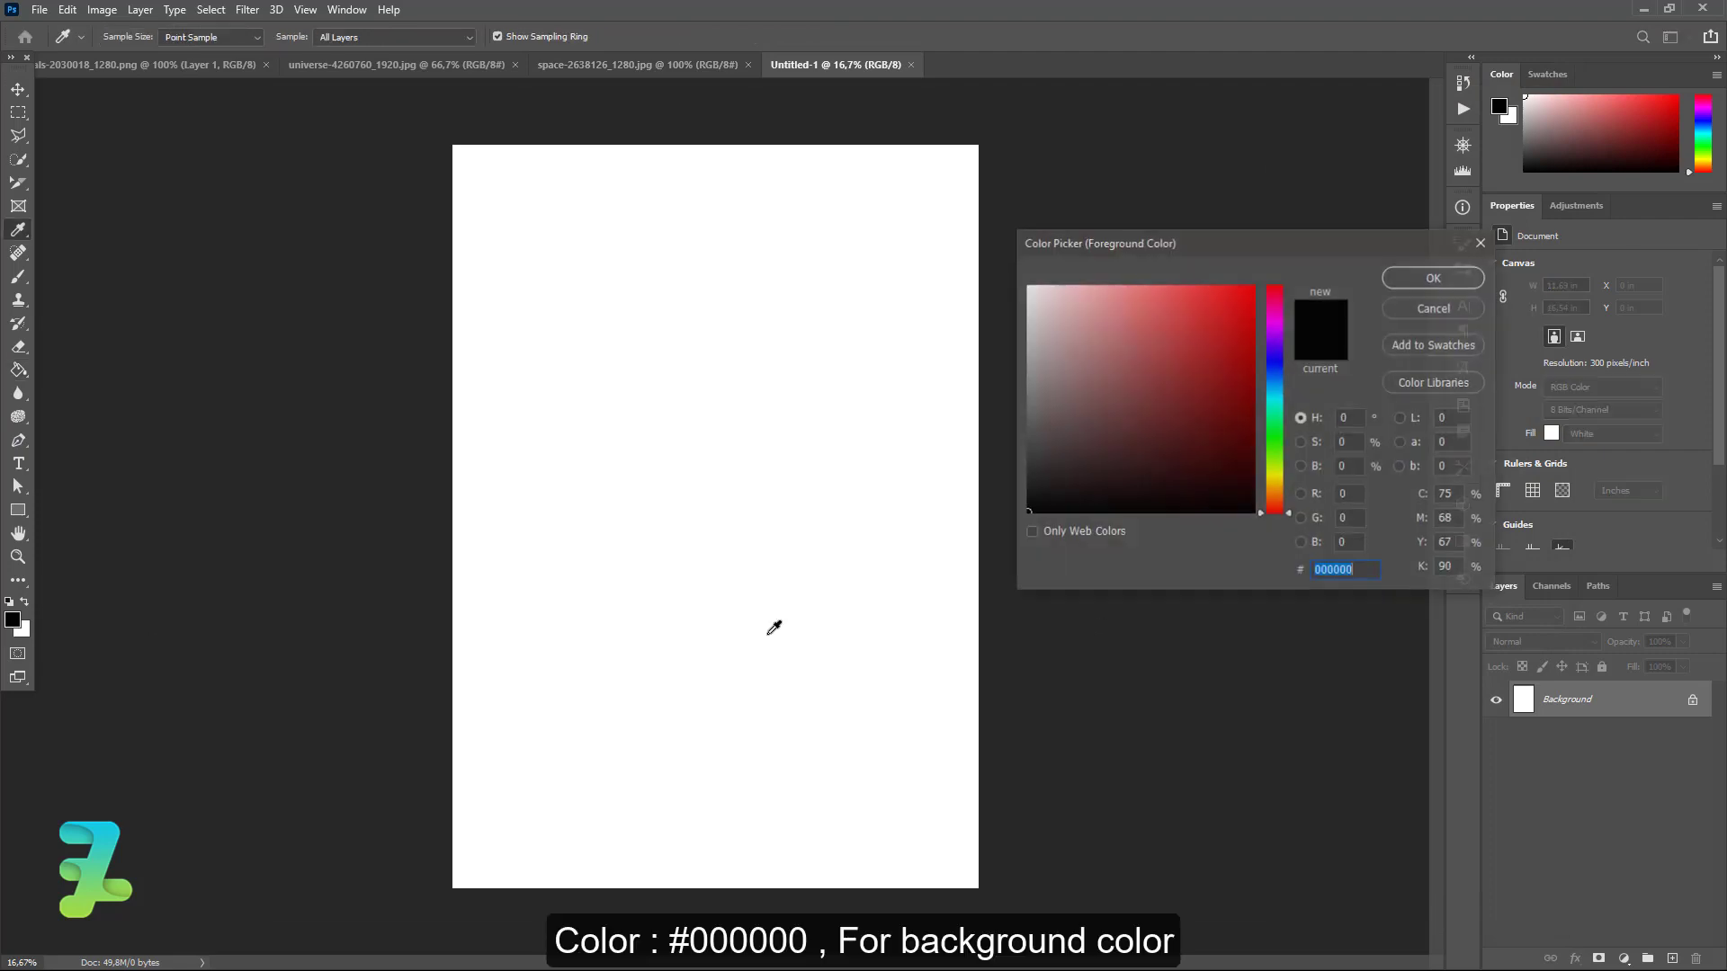
left_click(1437, 279)
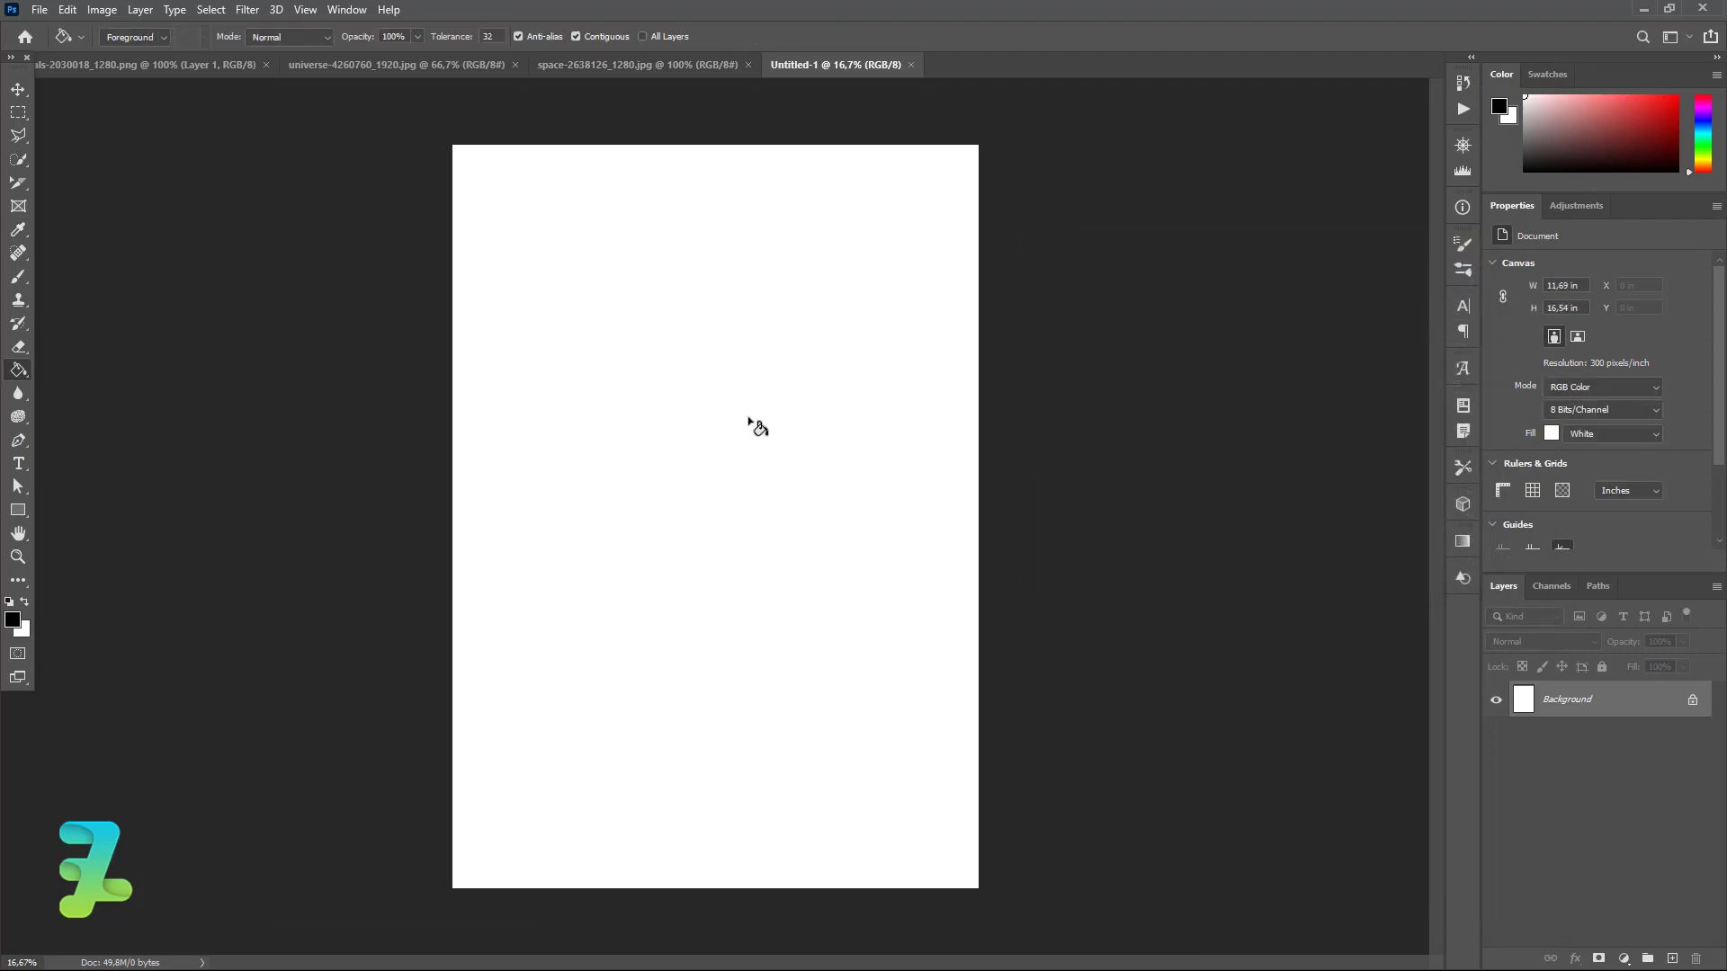
left_click(748, 419)
- Add a Solid Color fill layer set to light grey #e7e7e7
left_click(1624, 958)
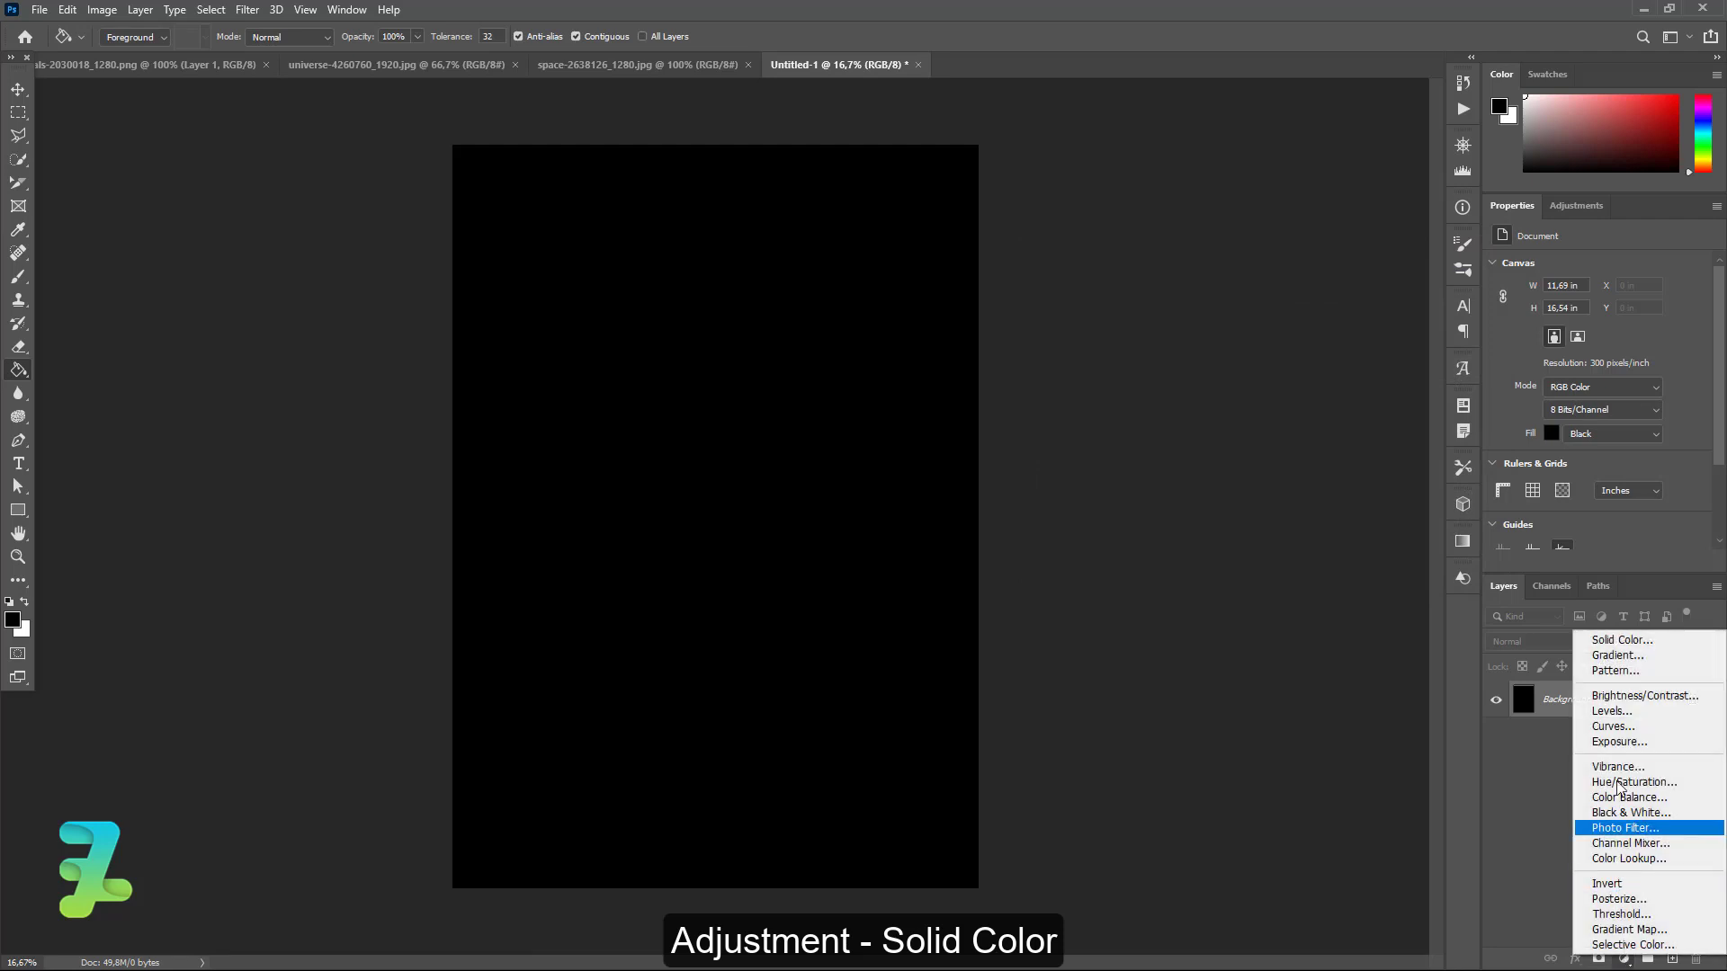
left_click(1610, 641)
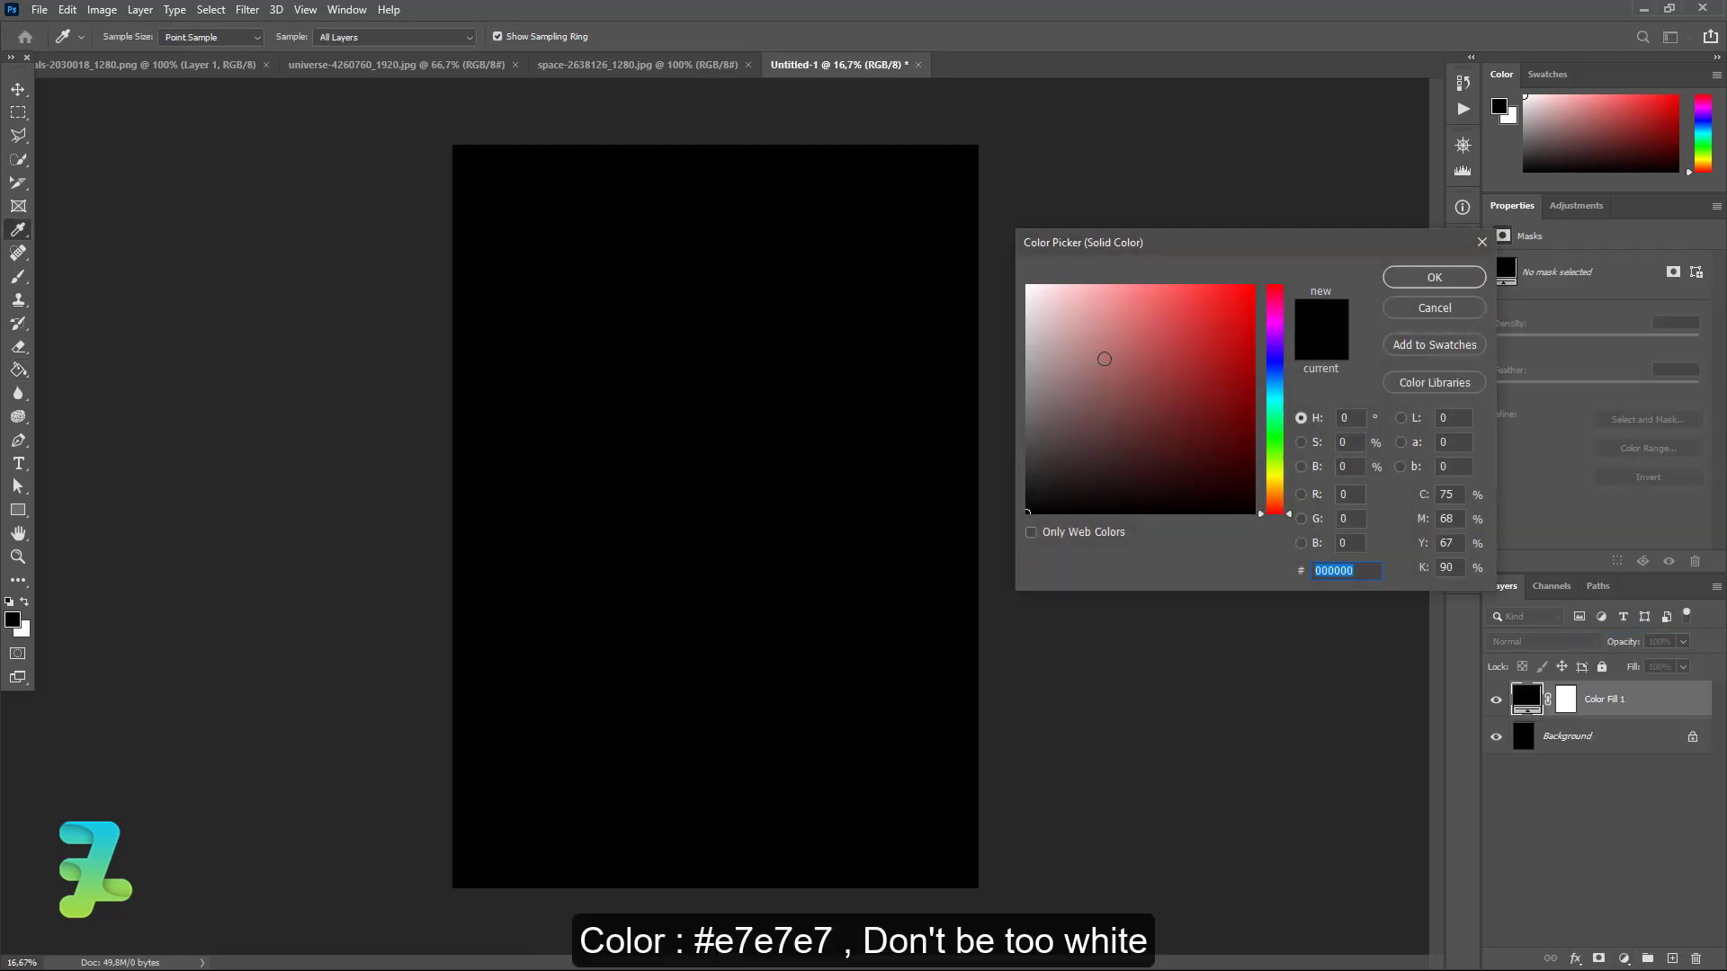
left_click_drag(1034, 324, 1022, 306)
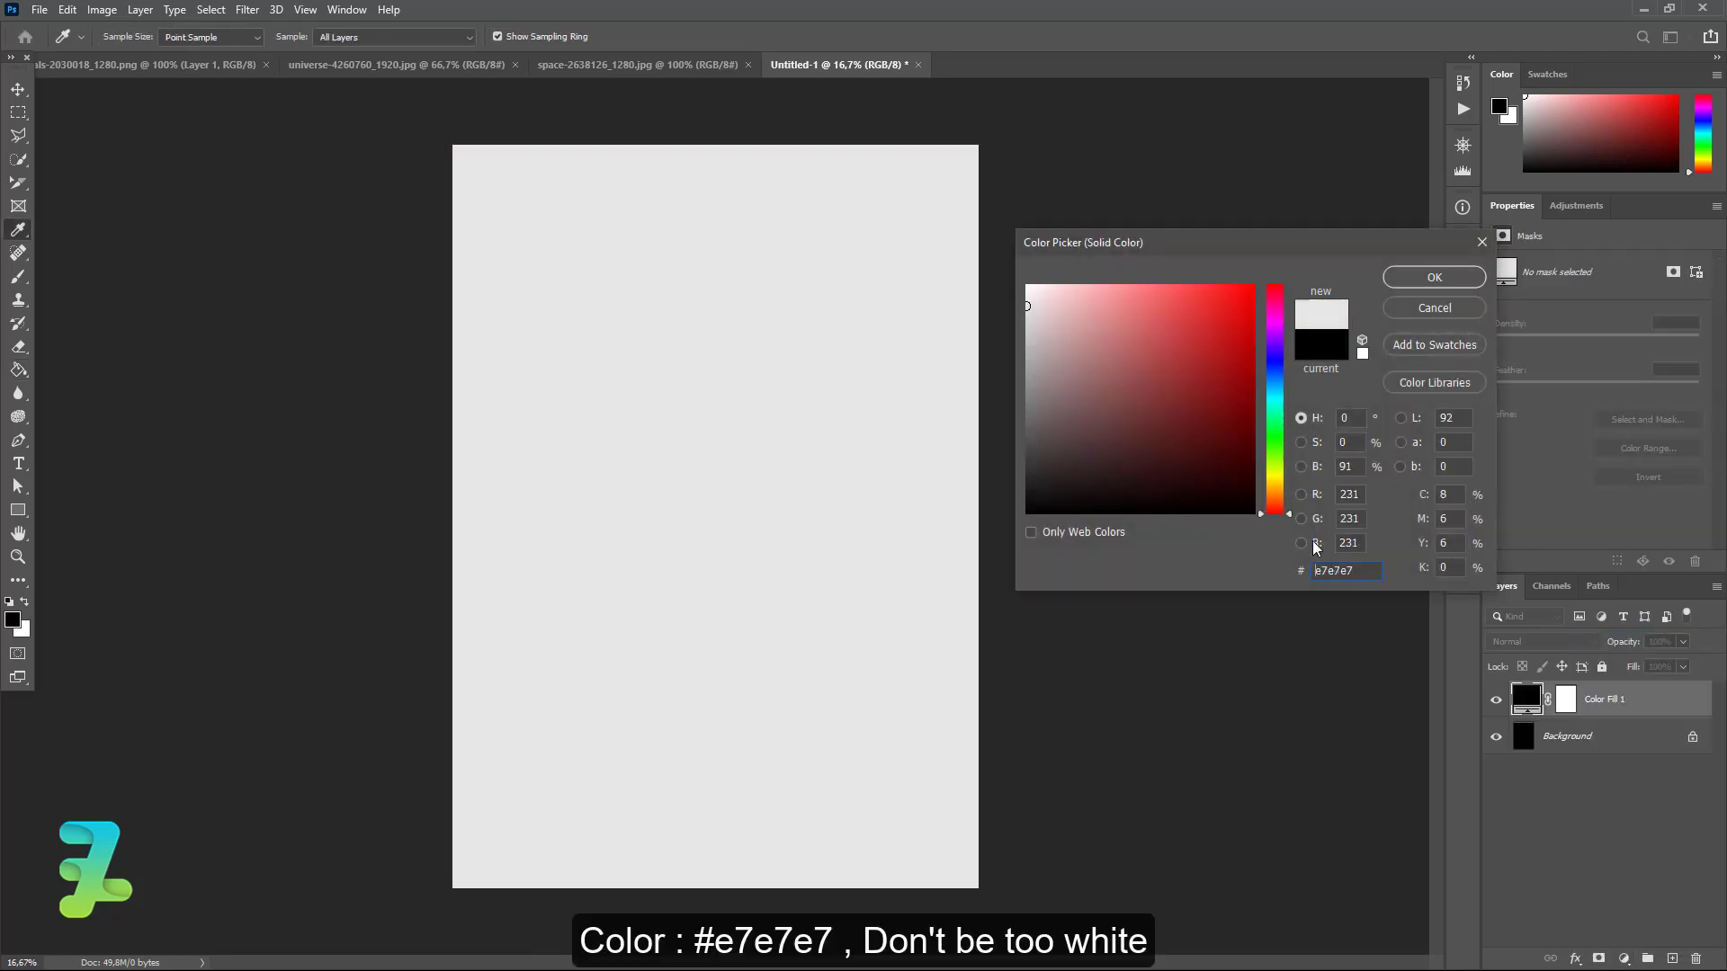
left_click(1411, 279)
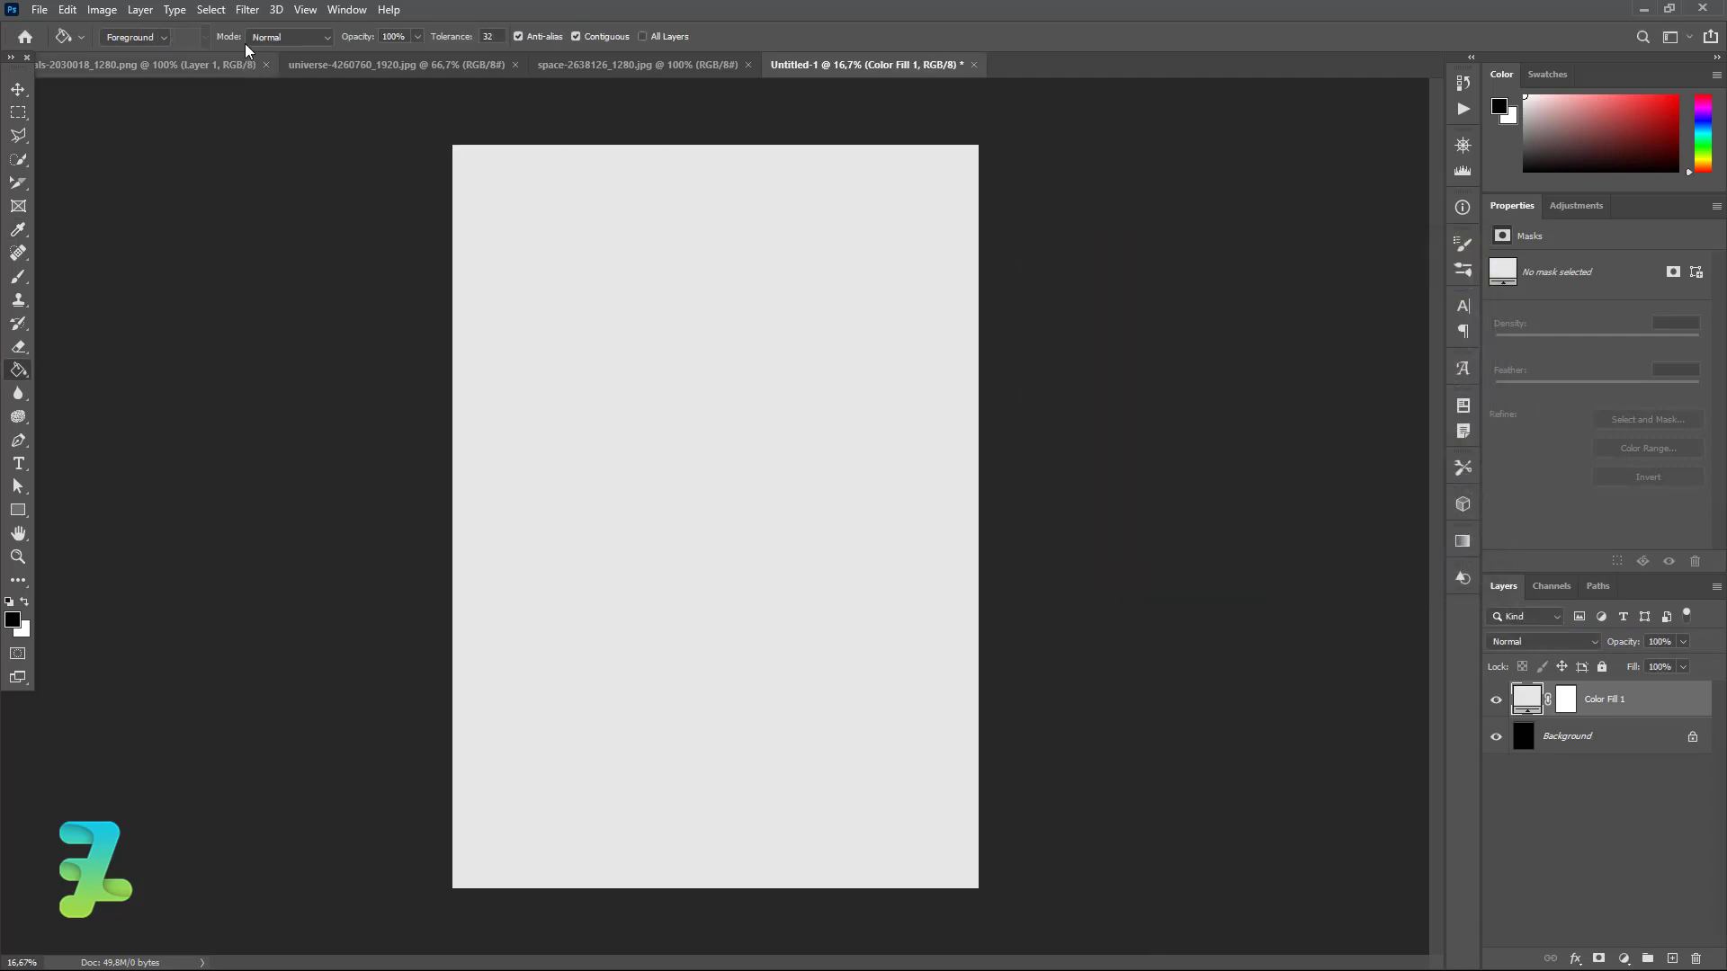
- Give the grey fill a 45% Gaussian colour Add Noise smart filter and 5% opacity
left_click(249, 13)
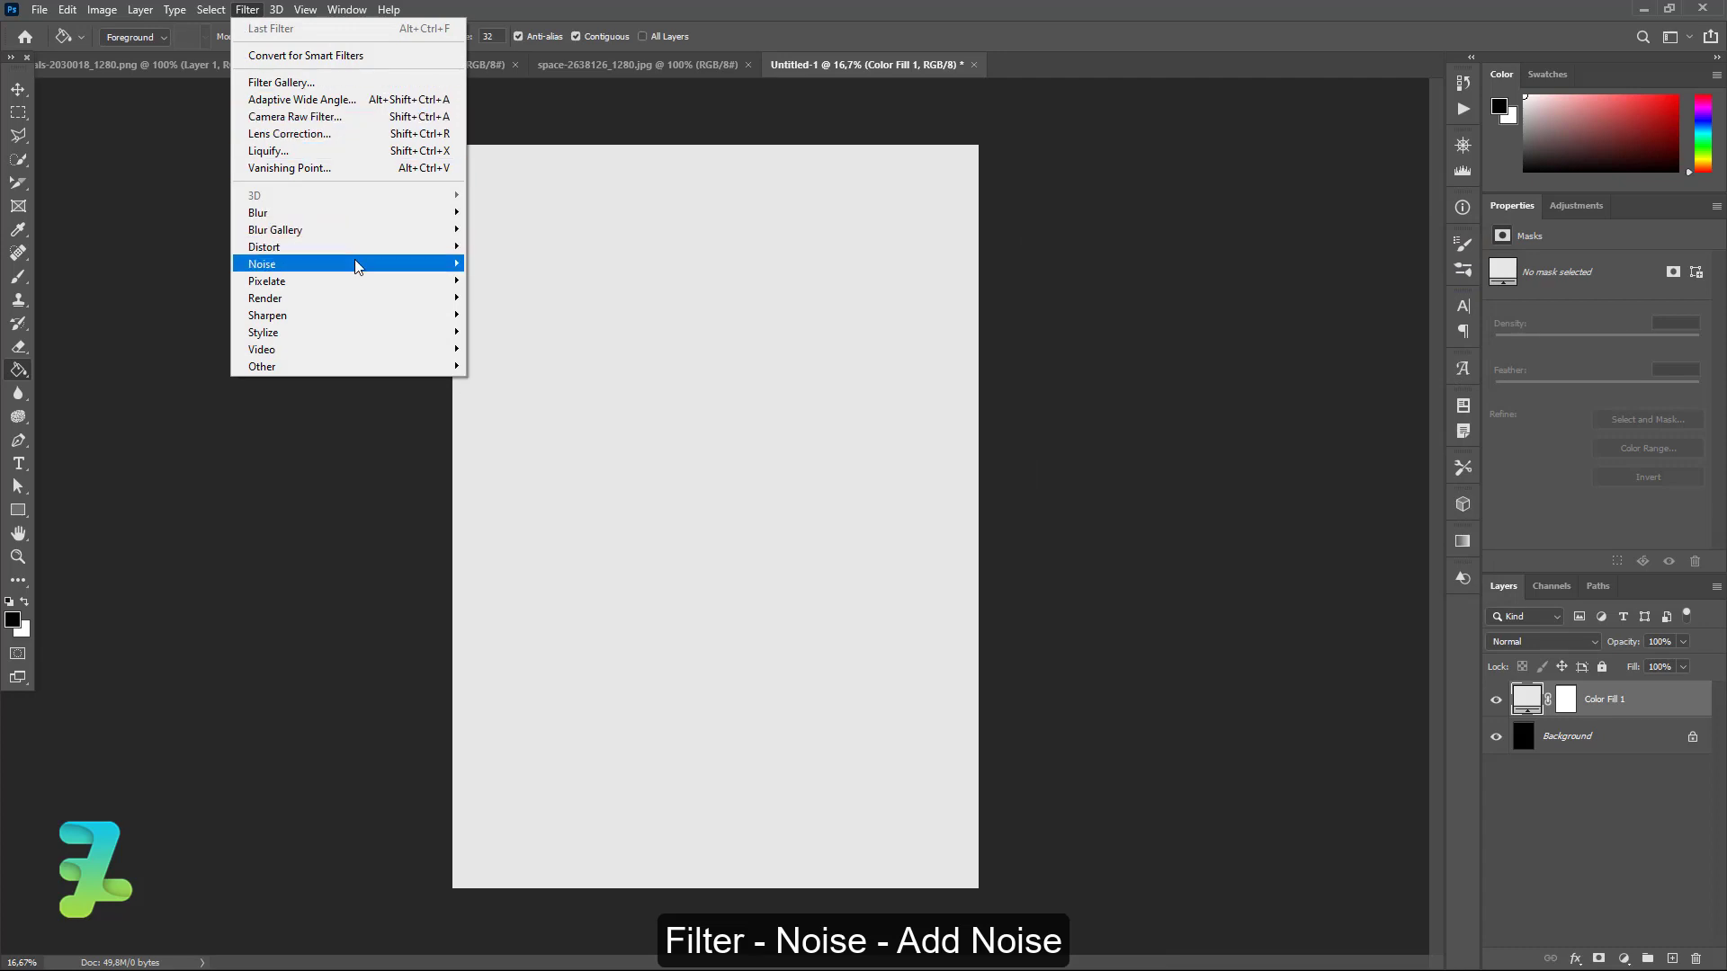
mouse_move(311, 263)
left_click(505, 263)
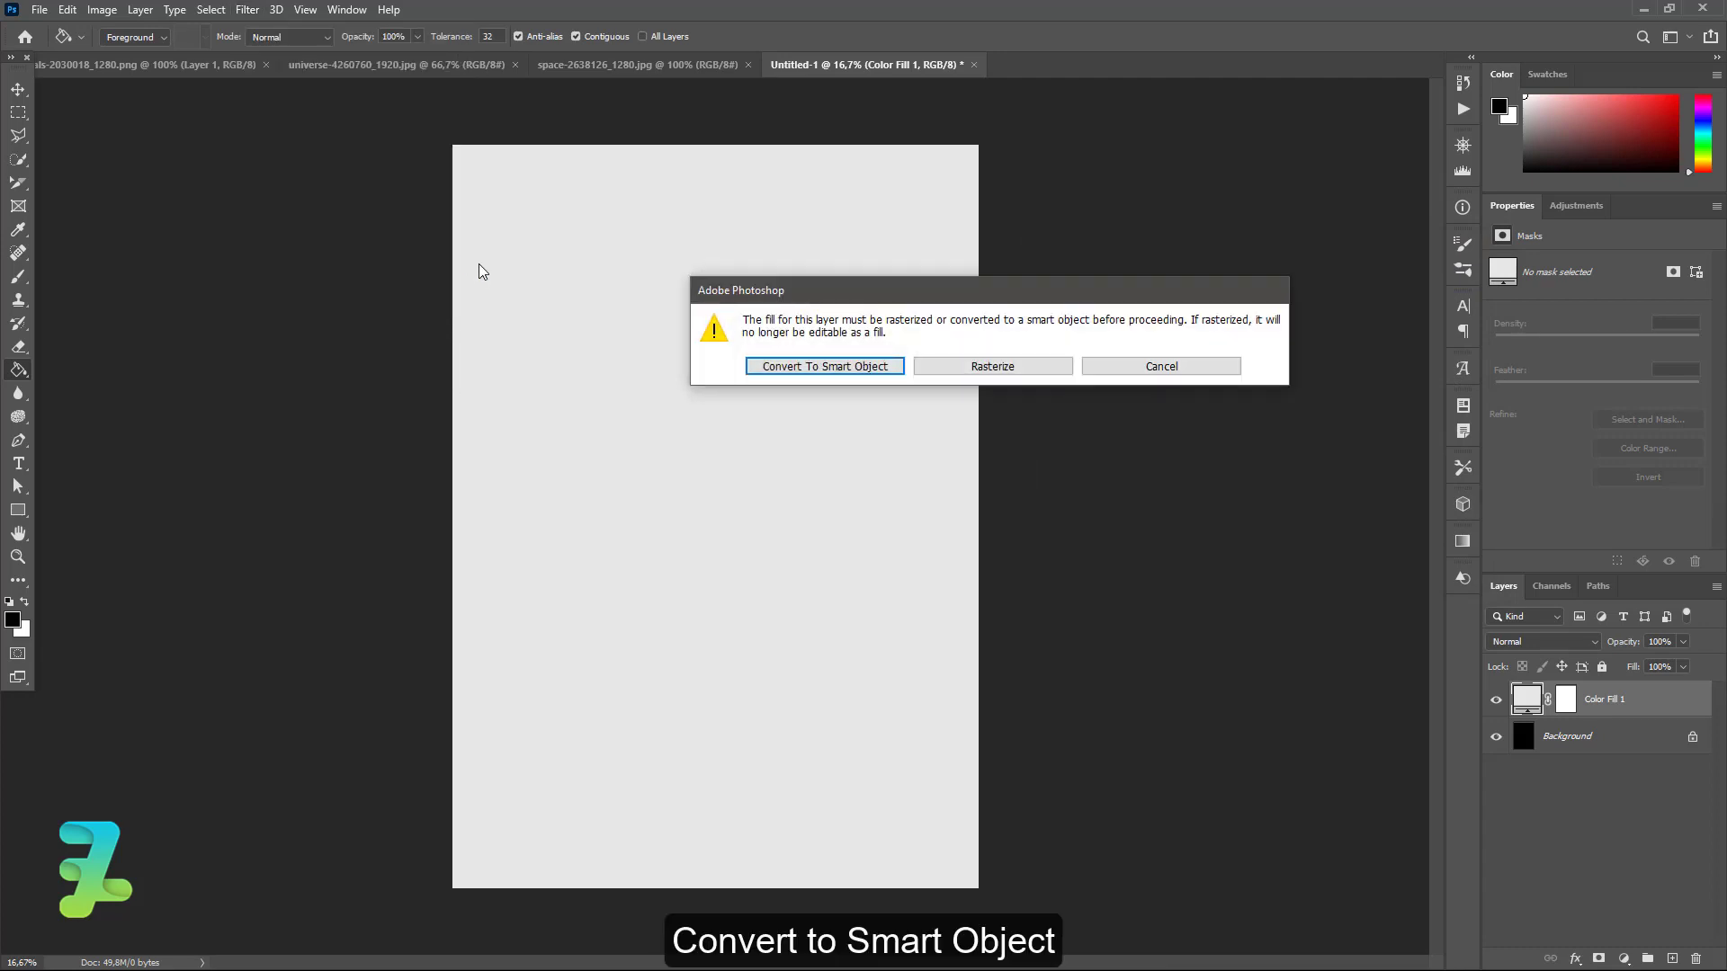
left_click(841, 363)
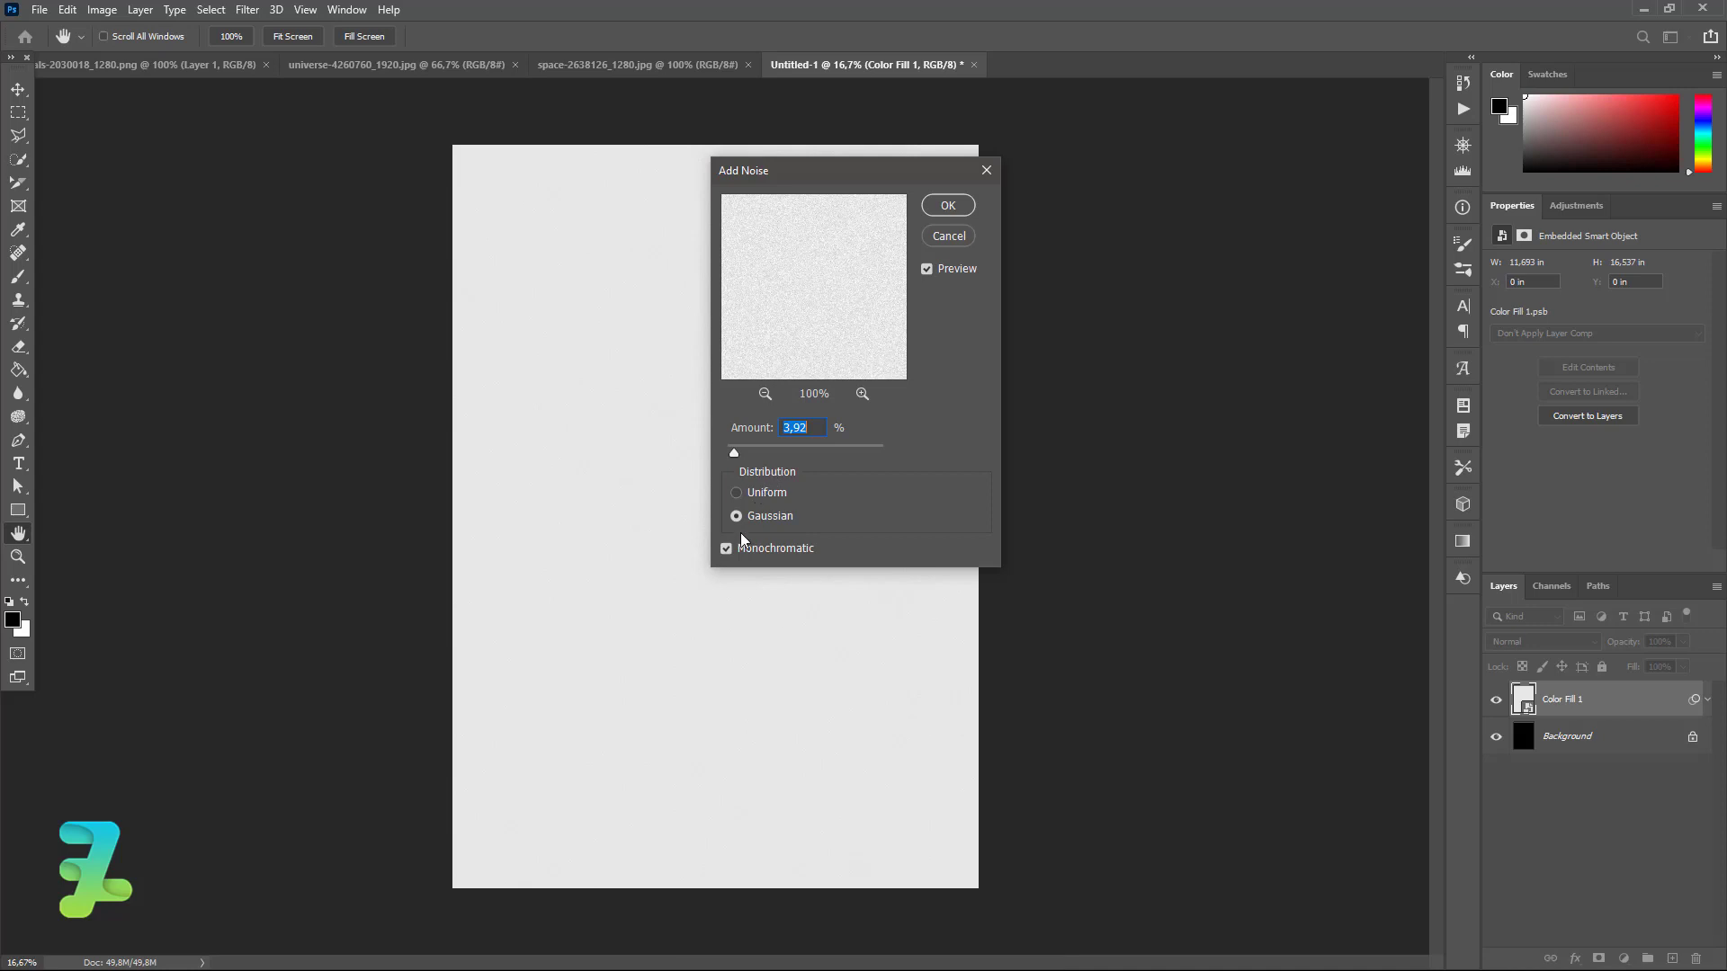
left_click(730, 550)
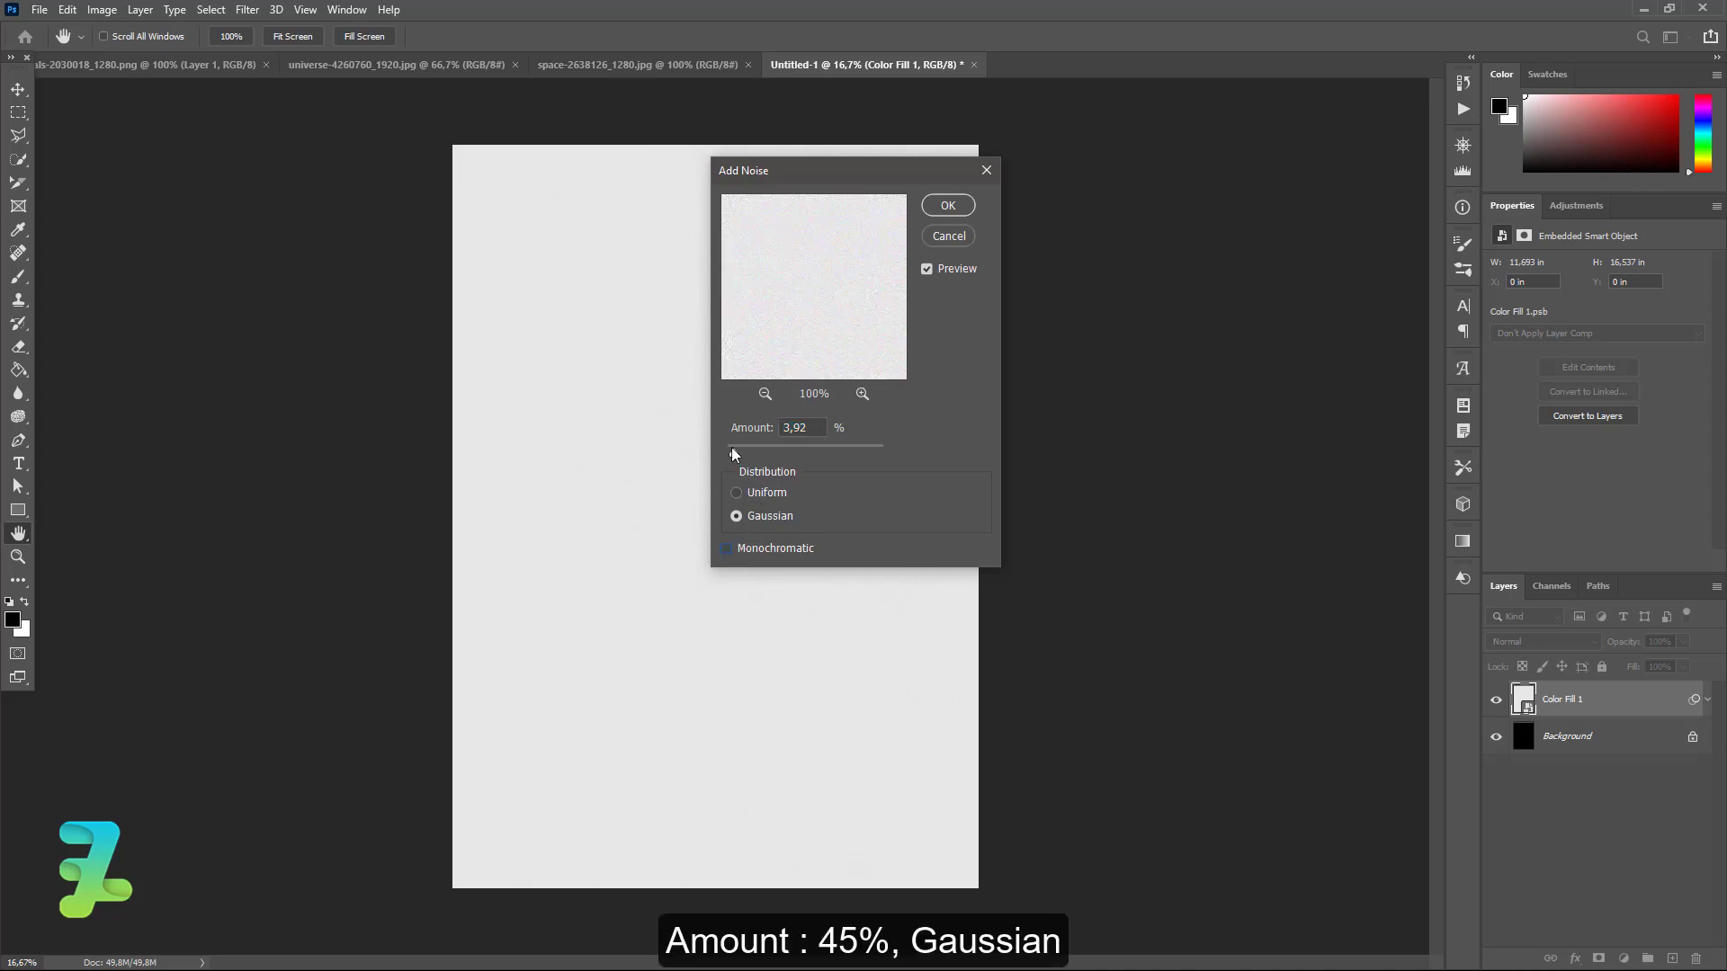
left_click_drag(732, 448, 781, 450)
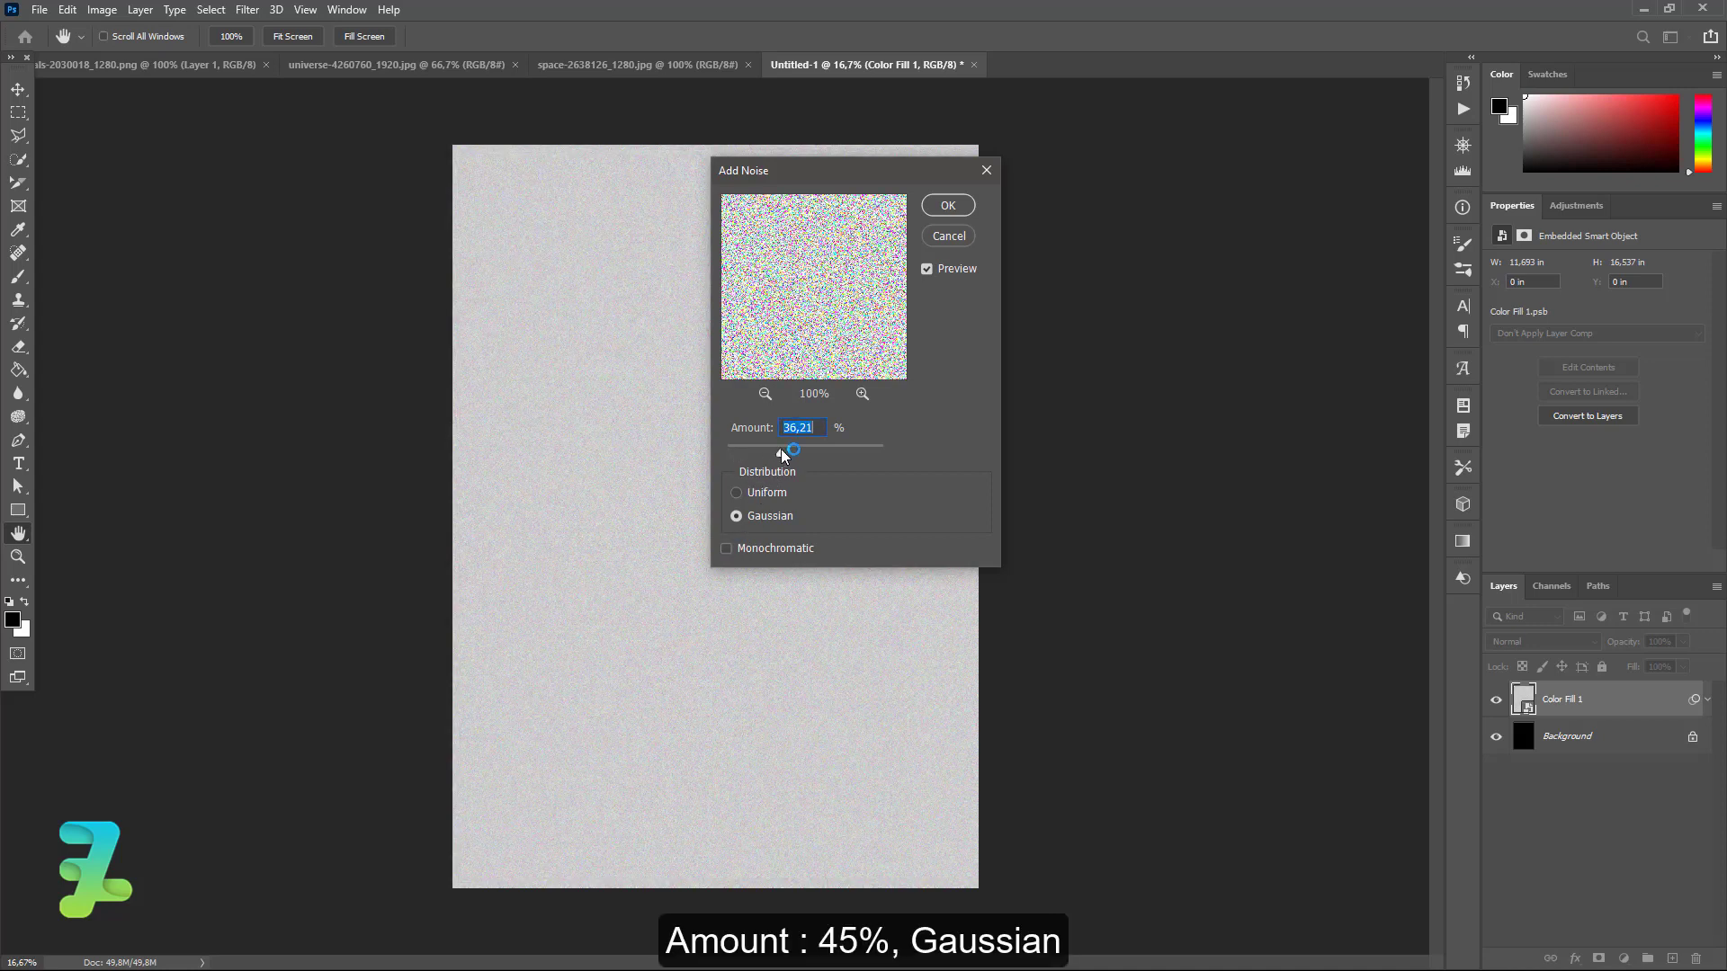
type("45")
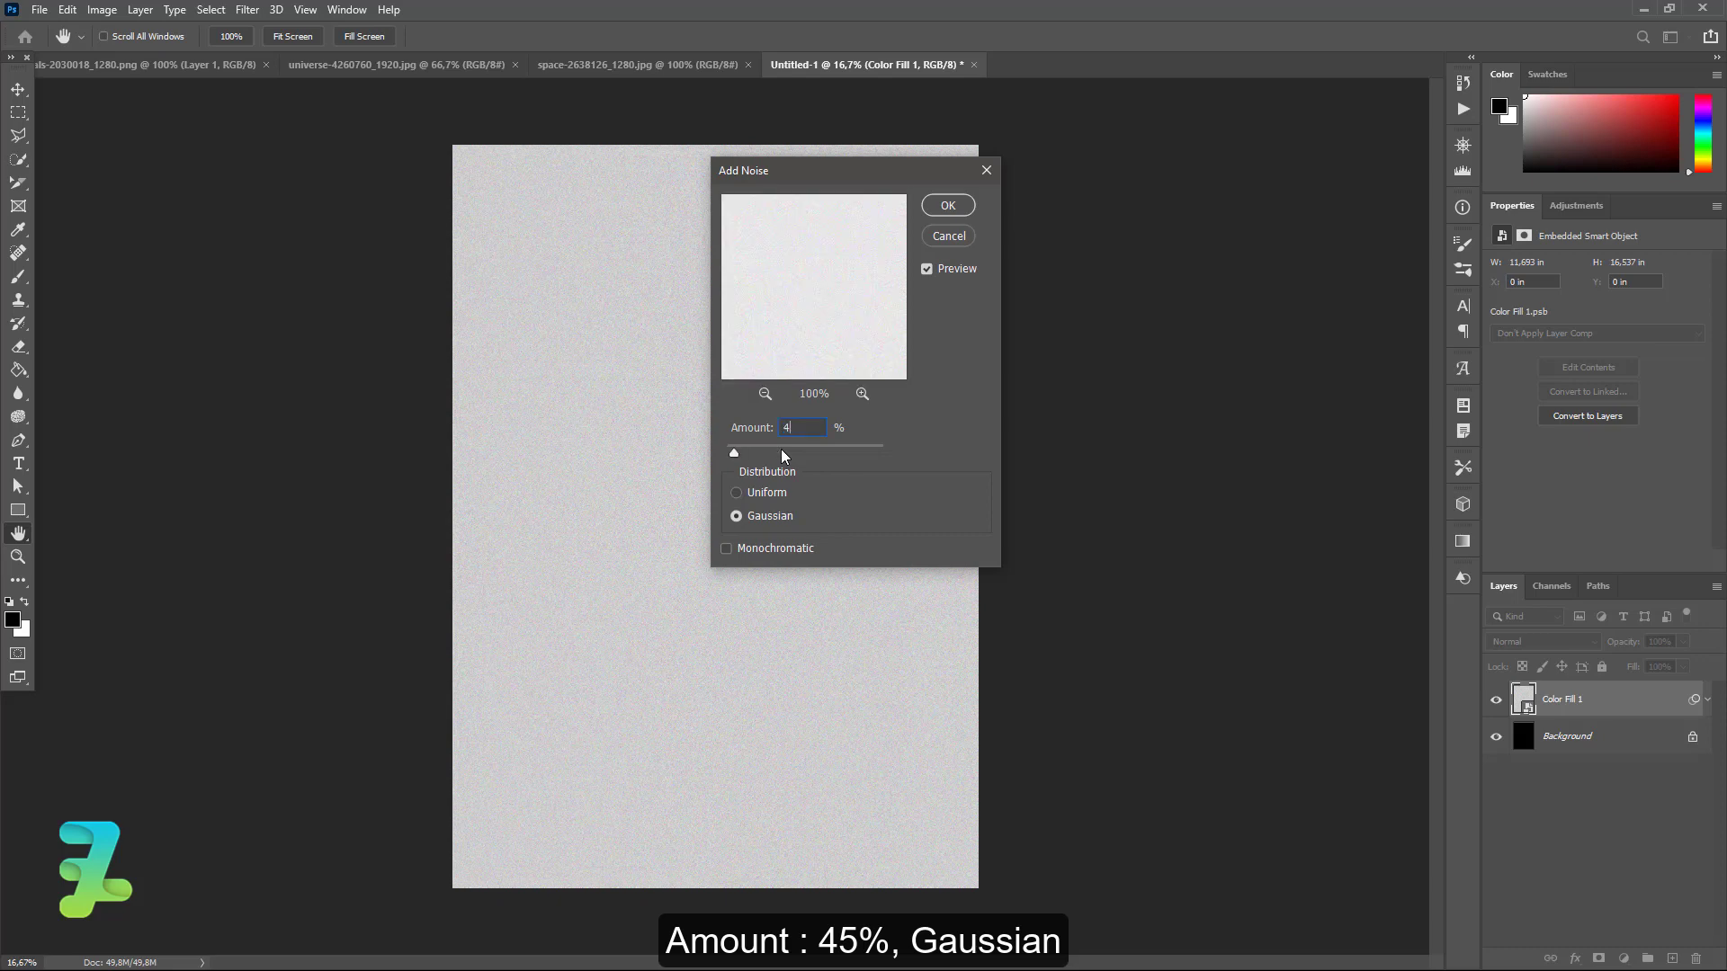
left_click(952, 207)
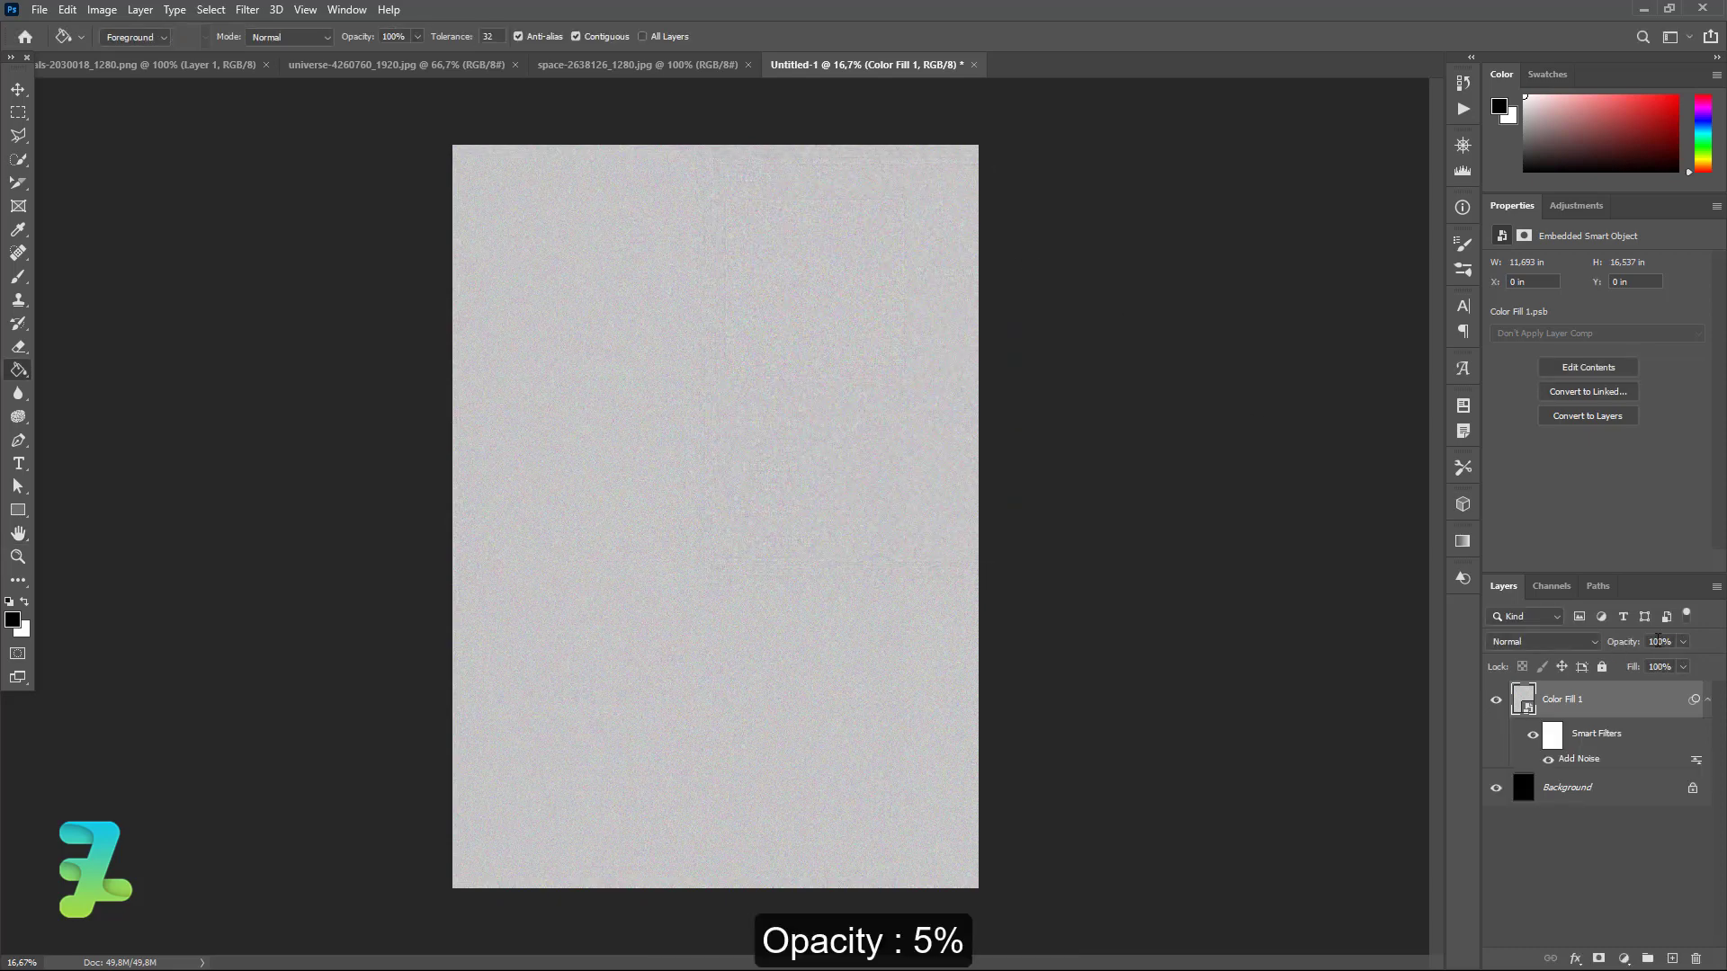
type("5")
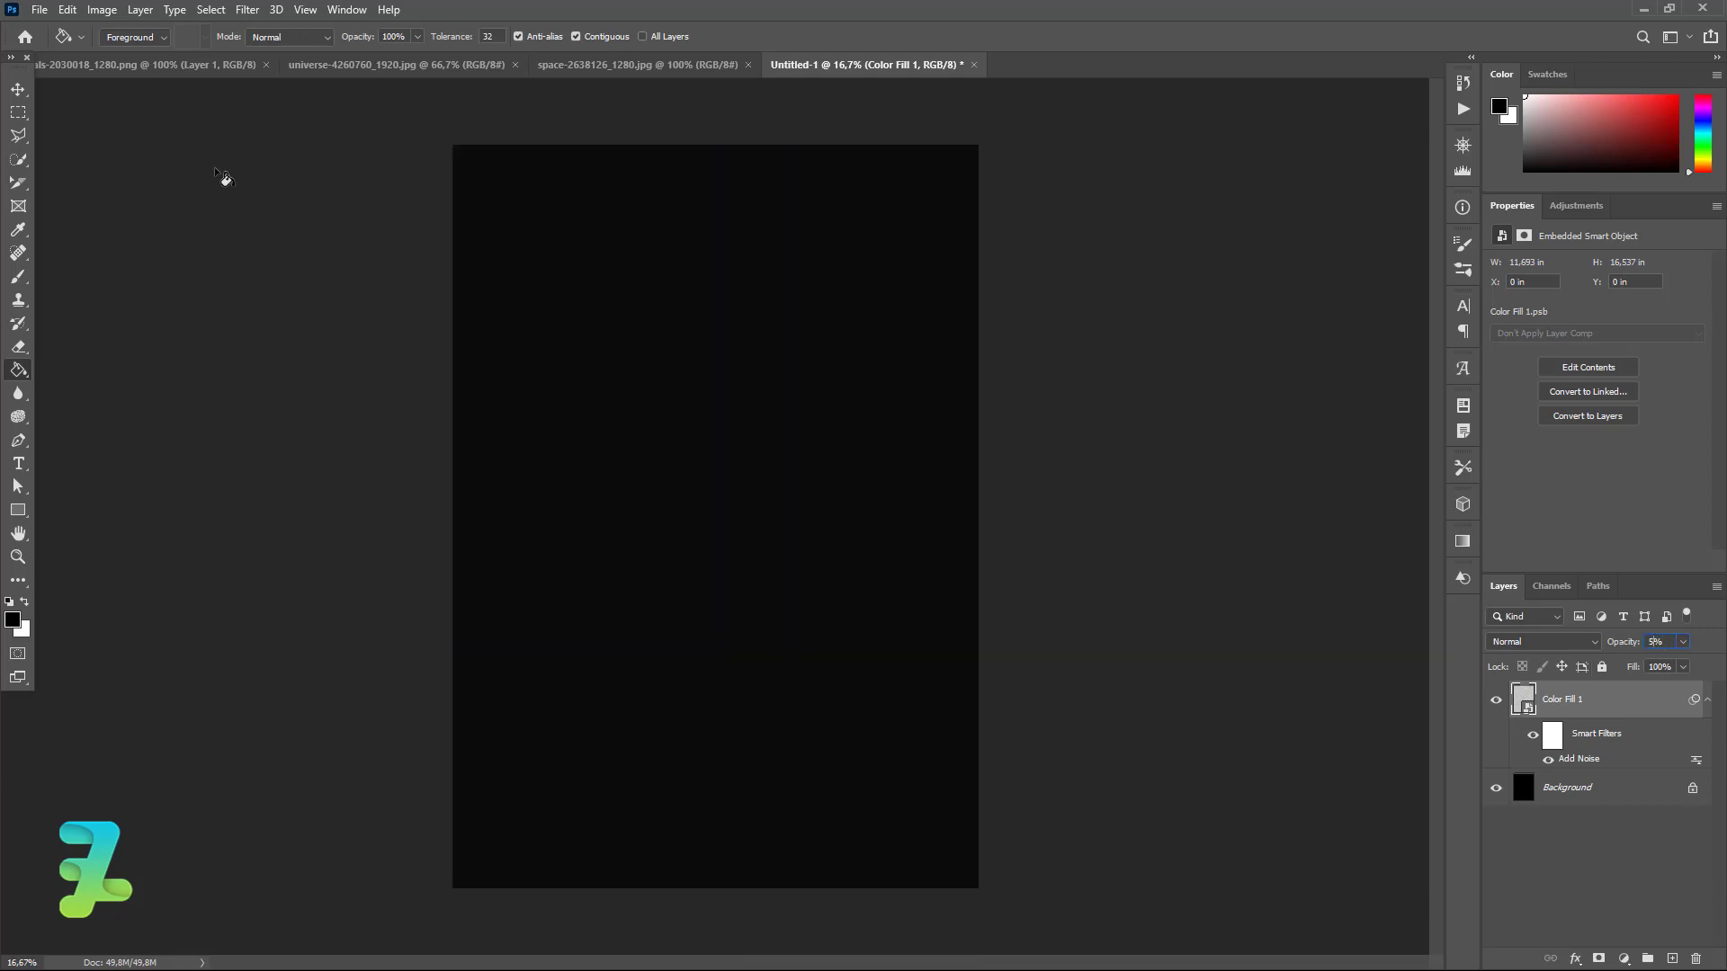
left_click(18, 89)
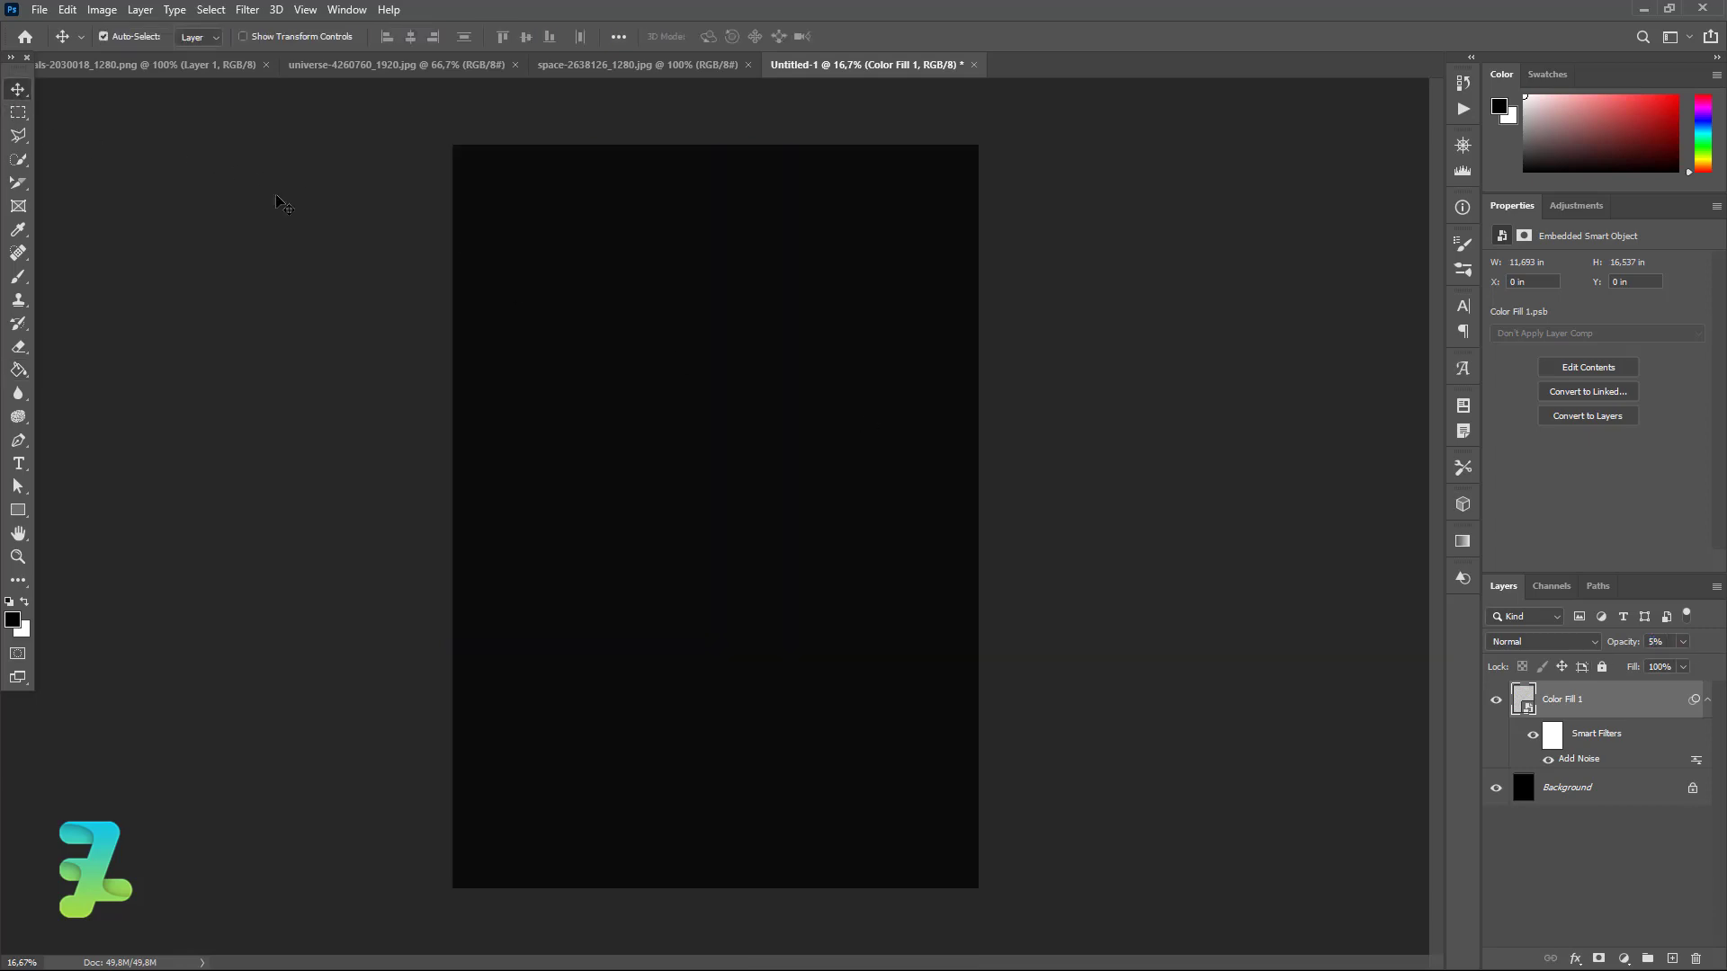
- Copy the blue galaxy image into the A3 poster as Layer 1
left_click(543, 65)
right_click(597, 69)
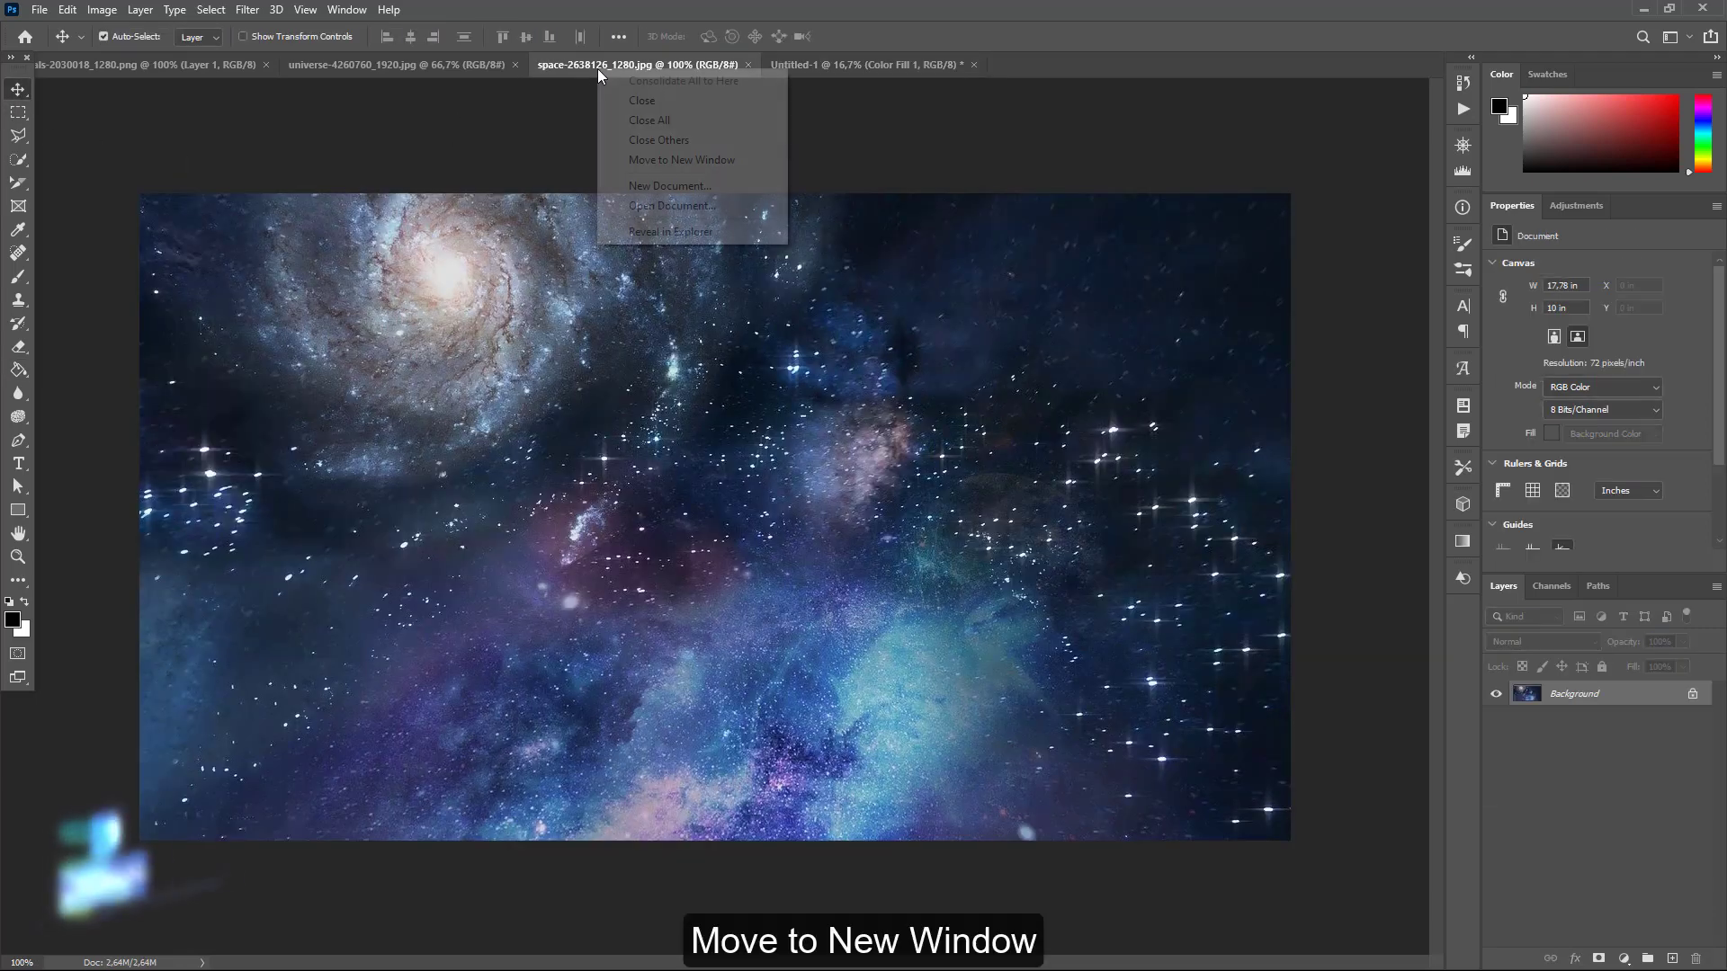
left_click(641, 160)
left_click_drag(636, 337, 764, 773)
left_click(1139, 61)
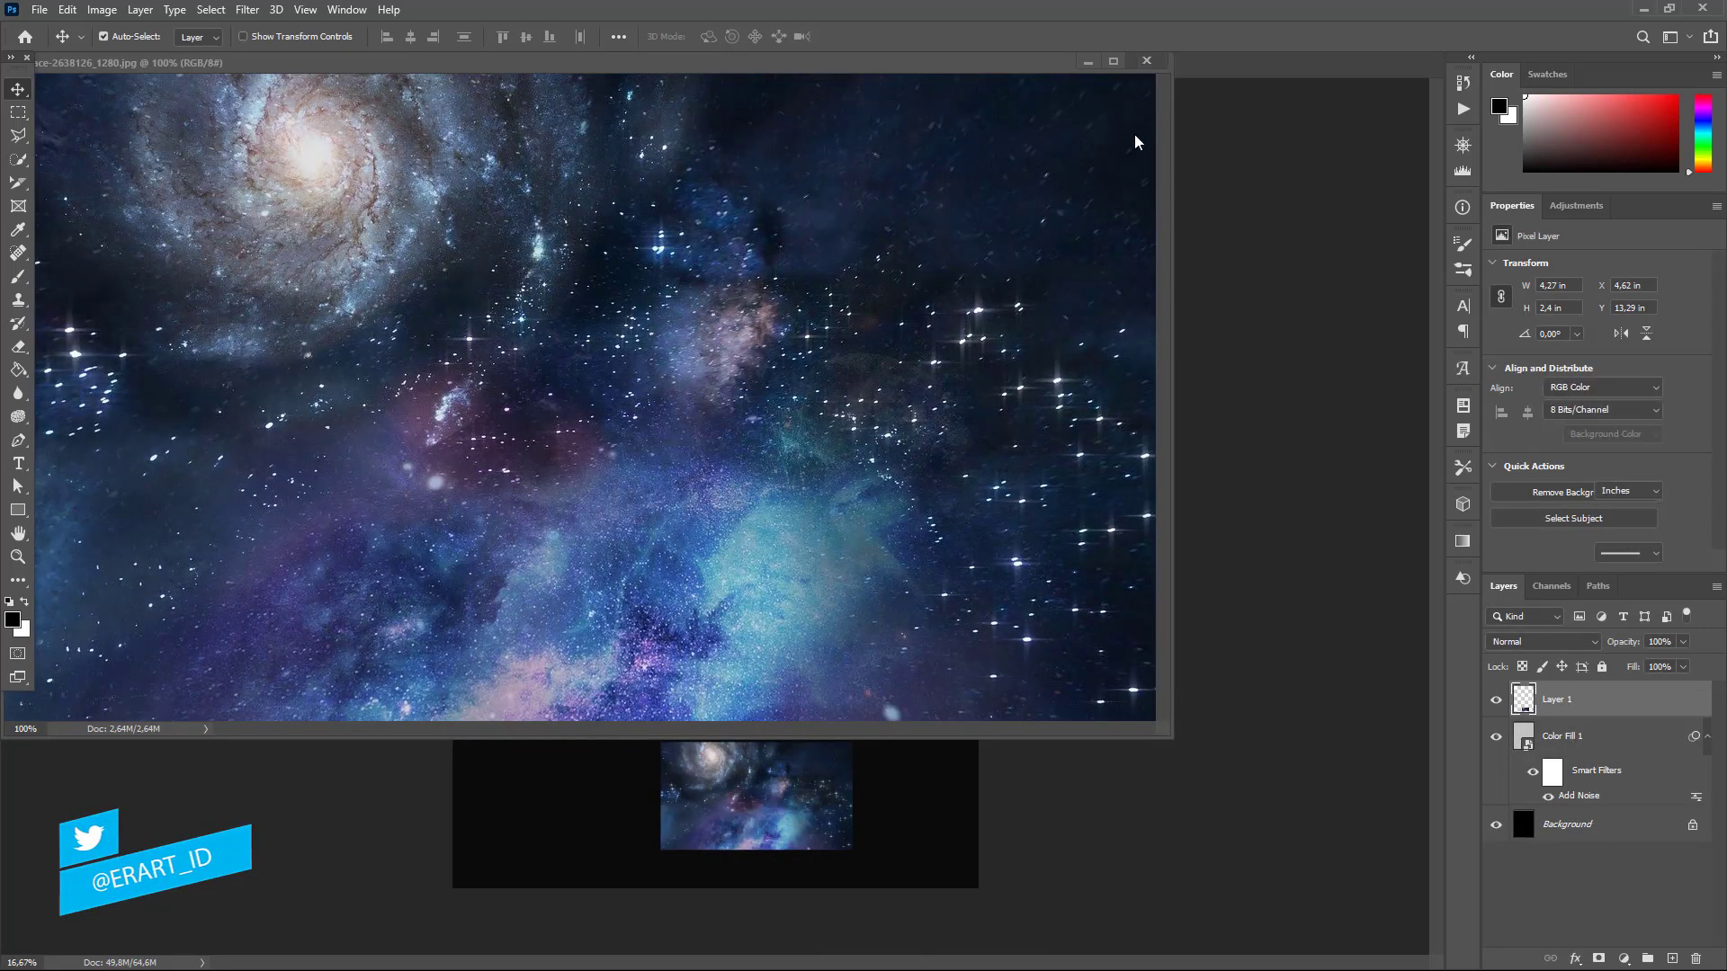
- Scale the galaxy layer up to about 35.15 × 19.77 in so it fills the canvas
key("ctrl+t")
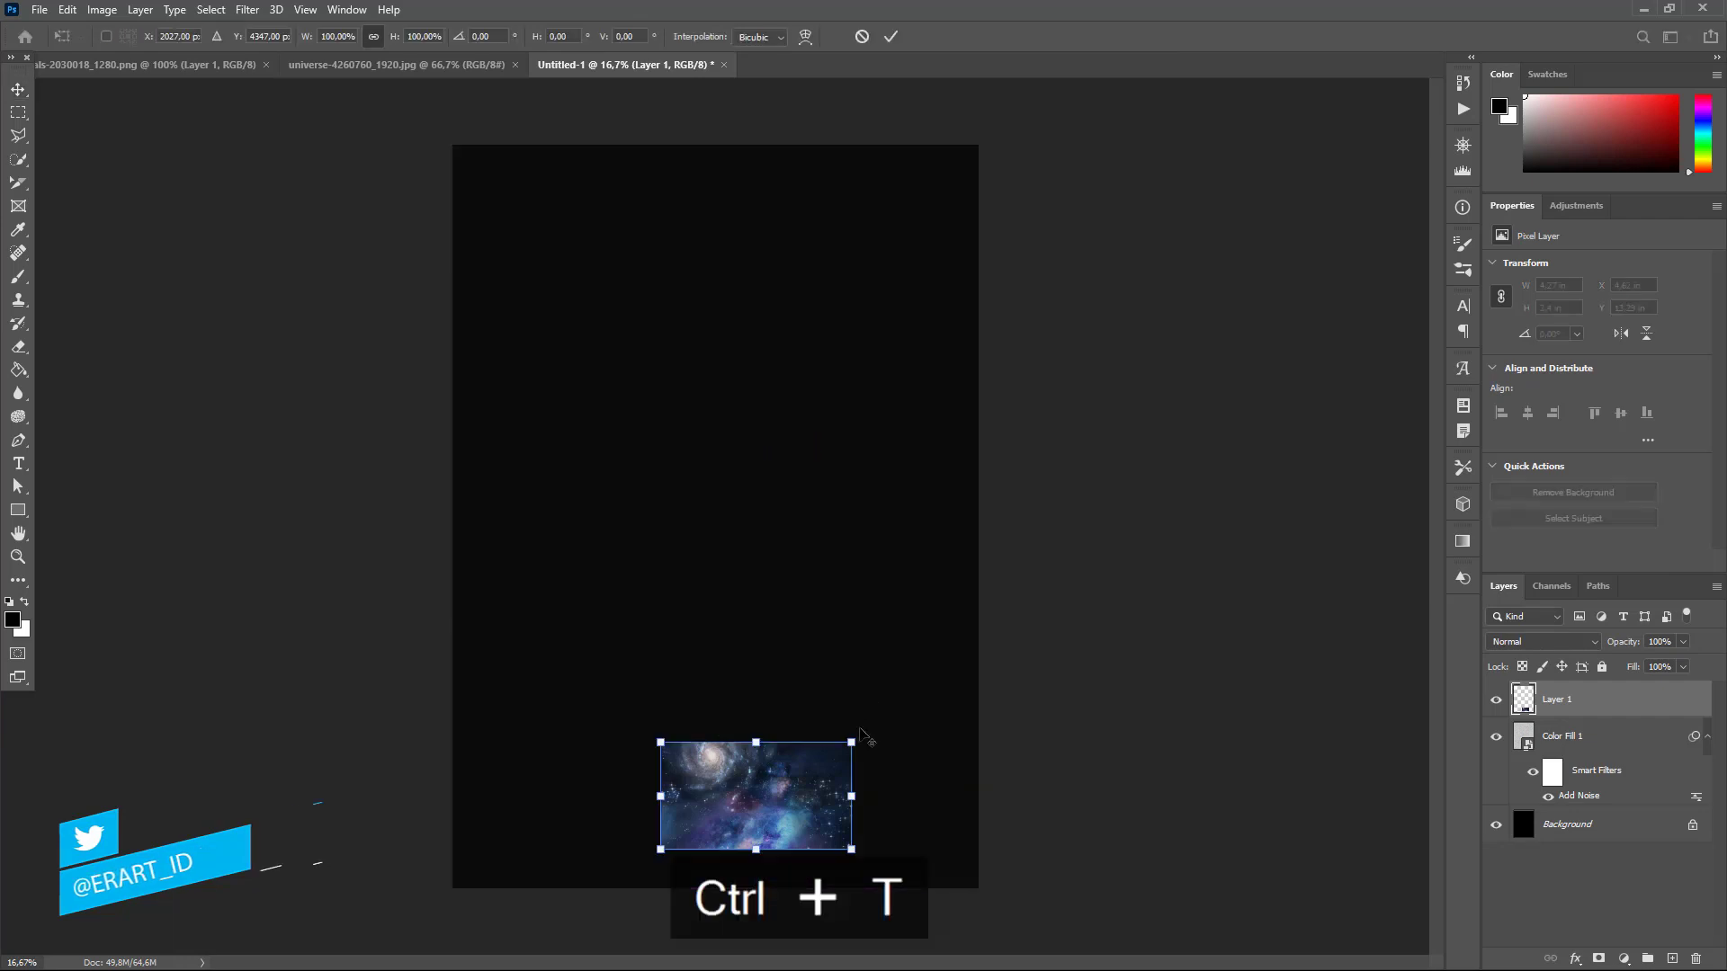
left_click_drag(853, 742, 1391, 432)
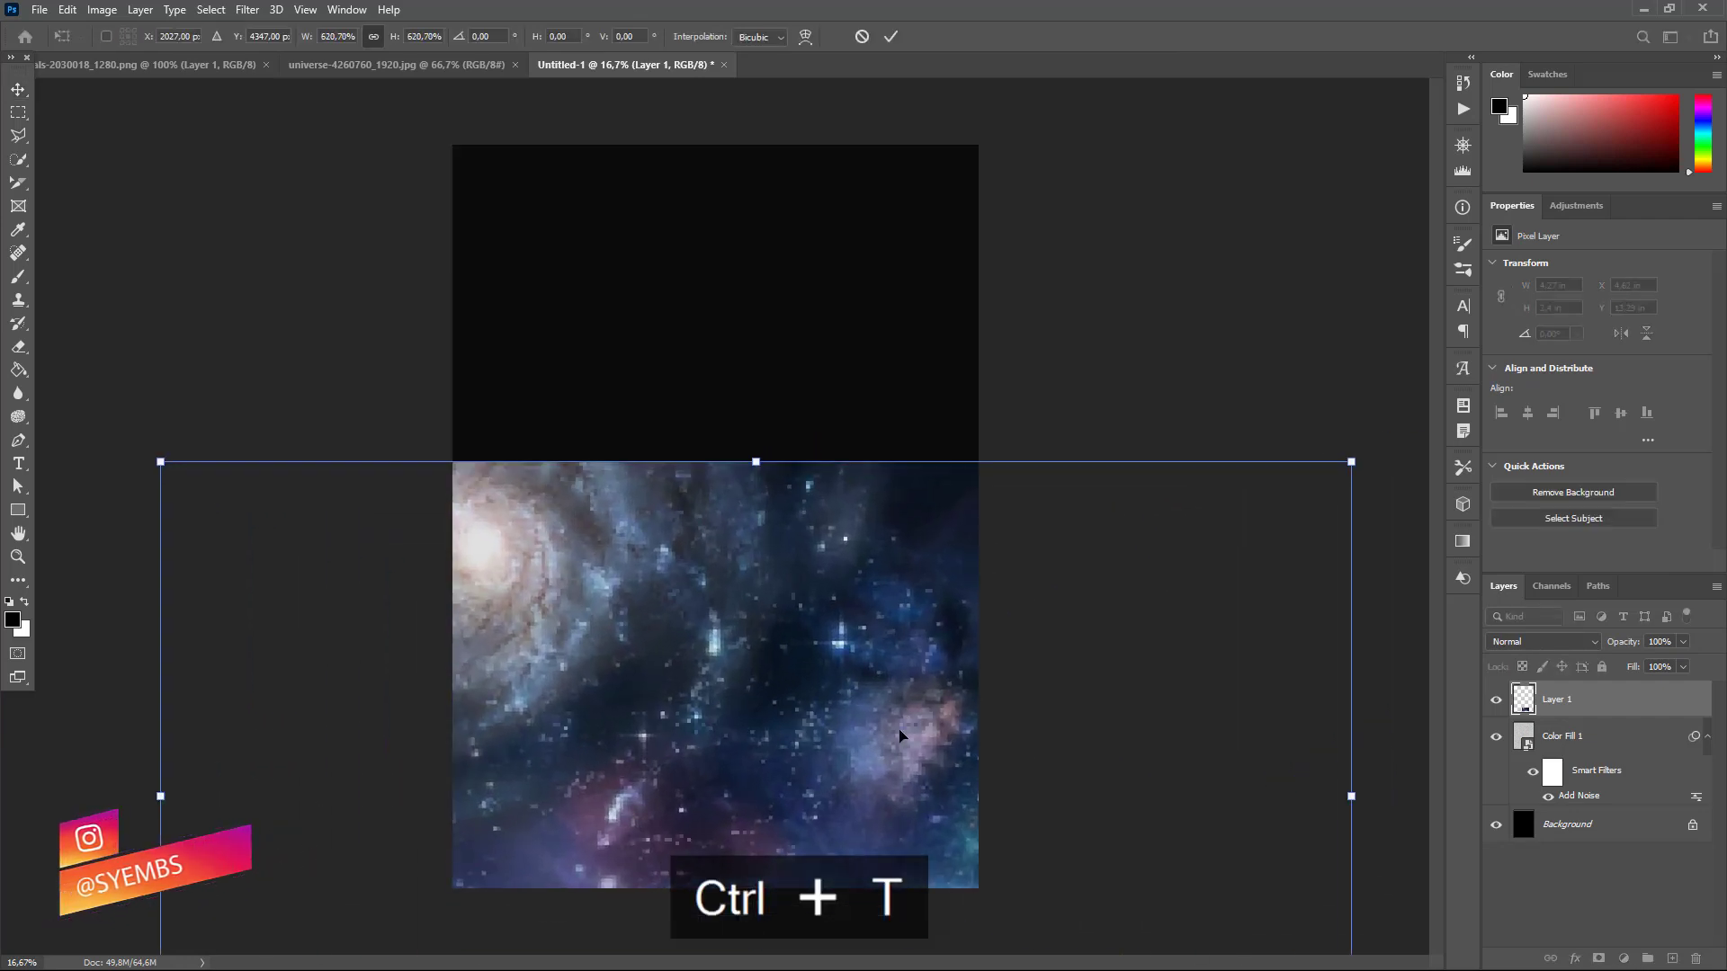
left_click_drag(899, 734, 829, 421)
key("ctrl+minus")
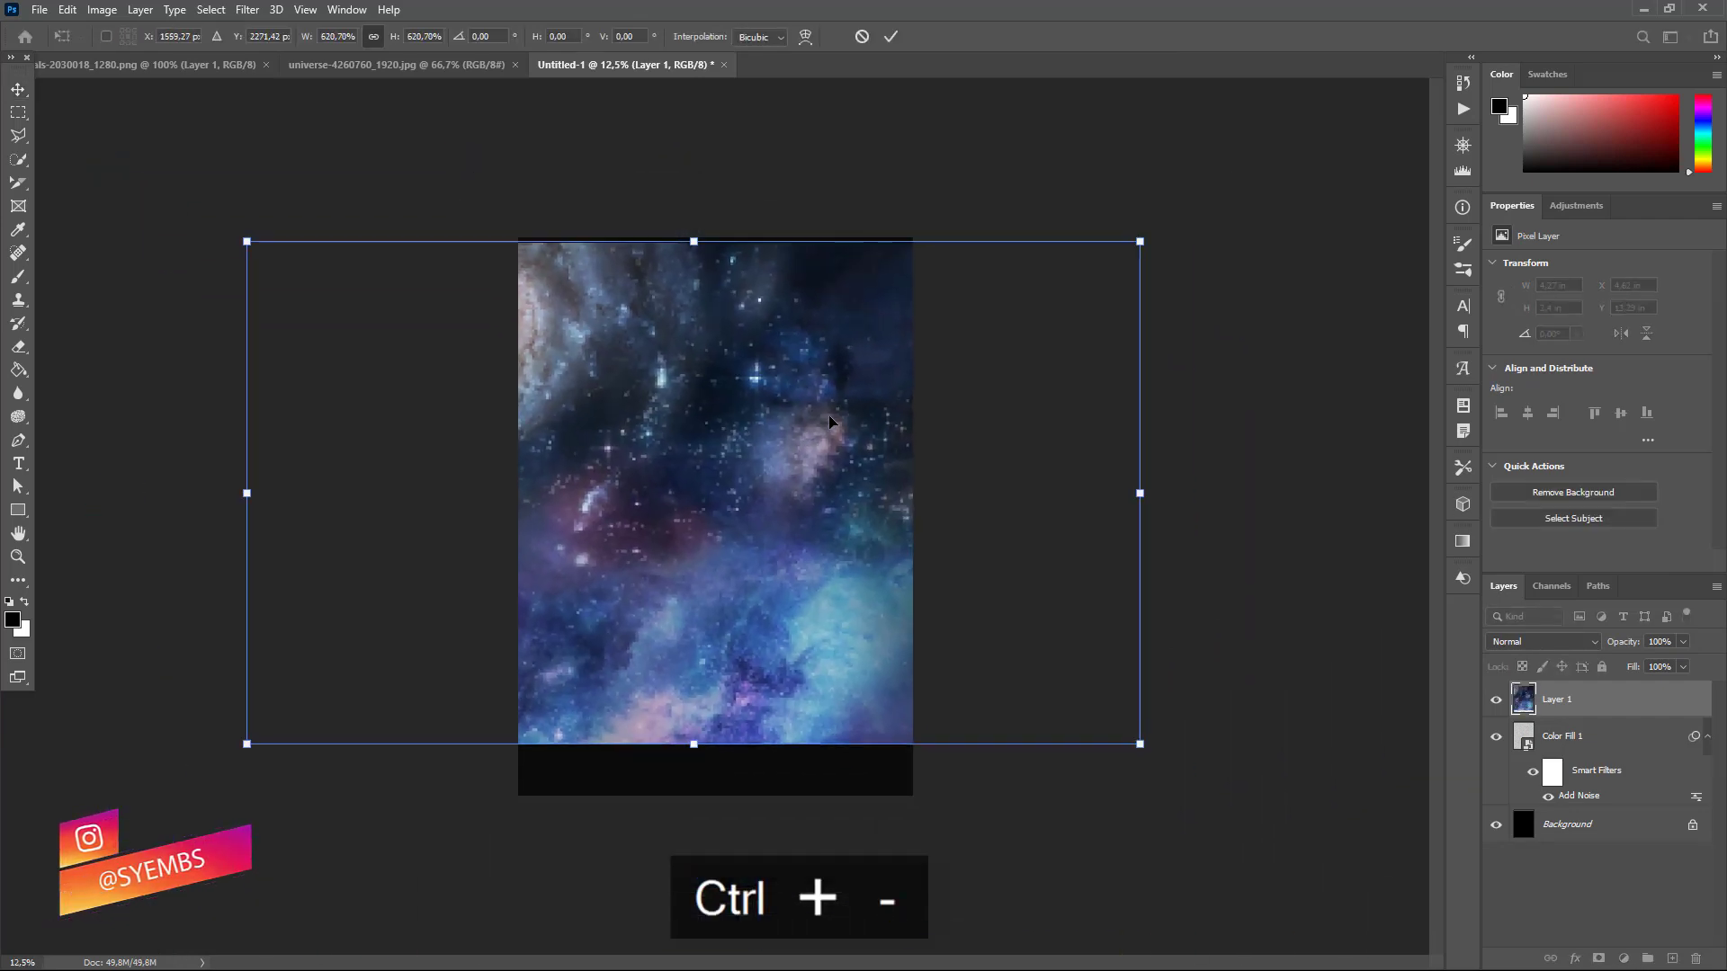
left_click_drag(1116, 741, 1257, 870)
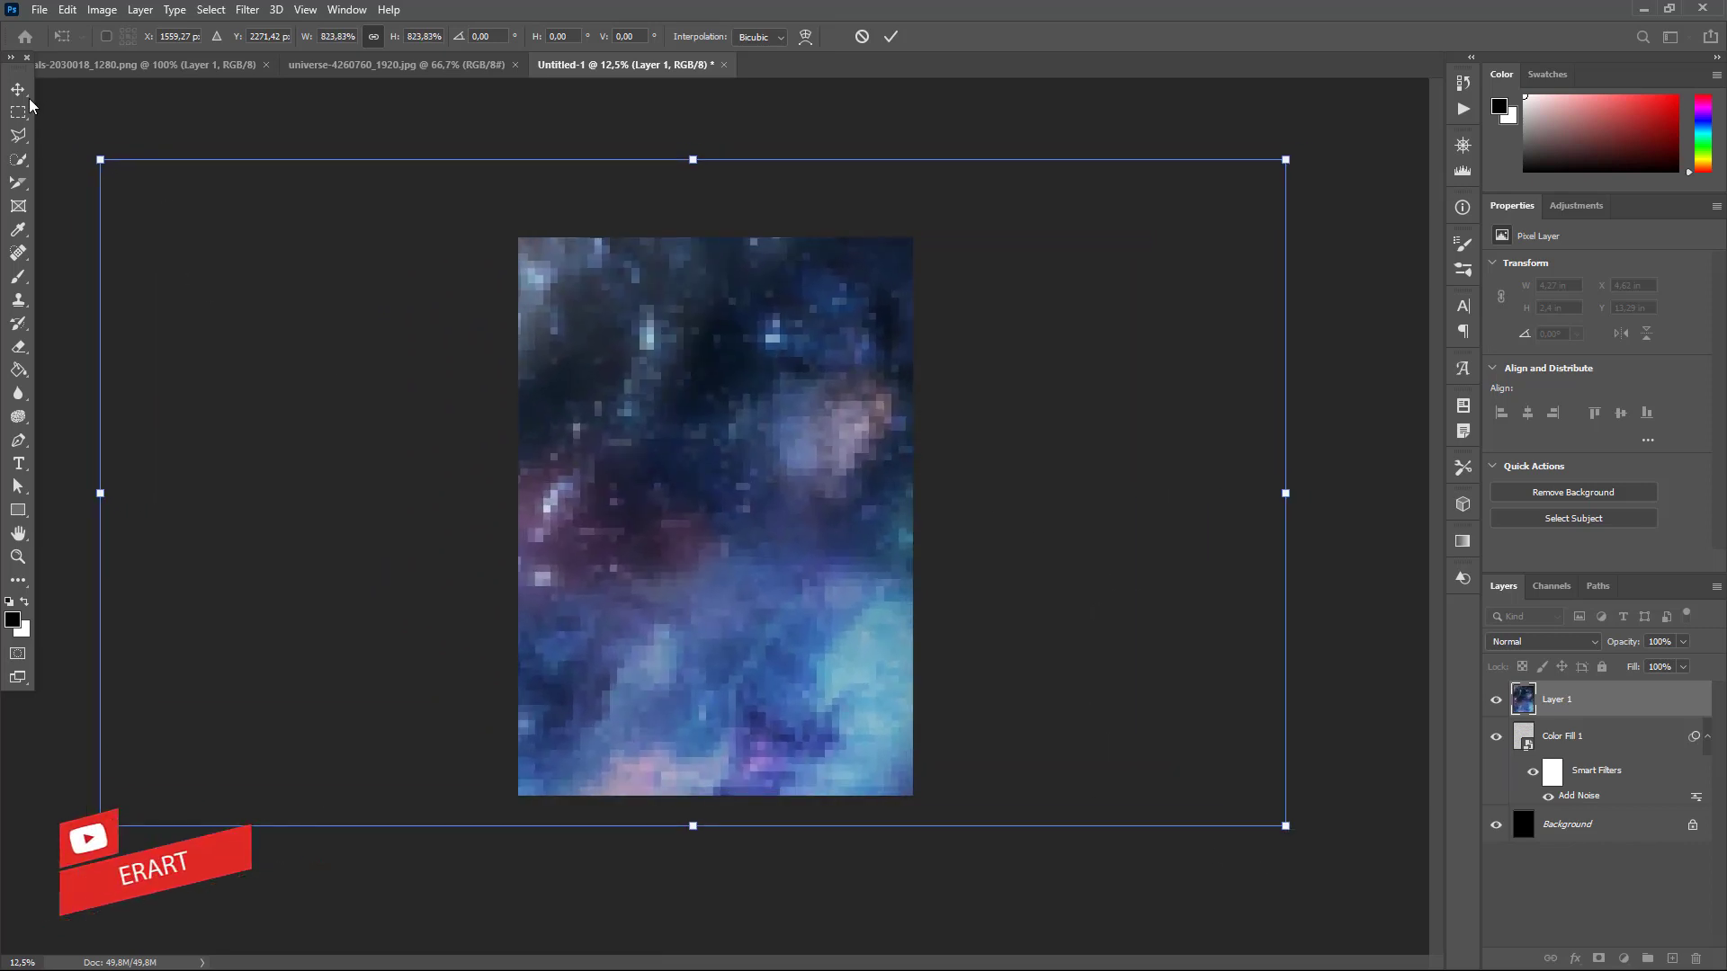
key("Return")
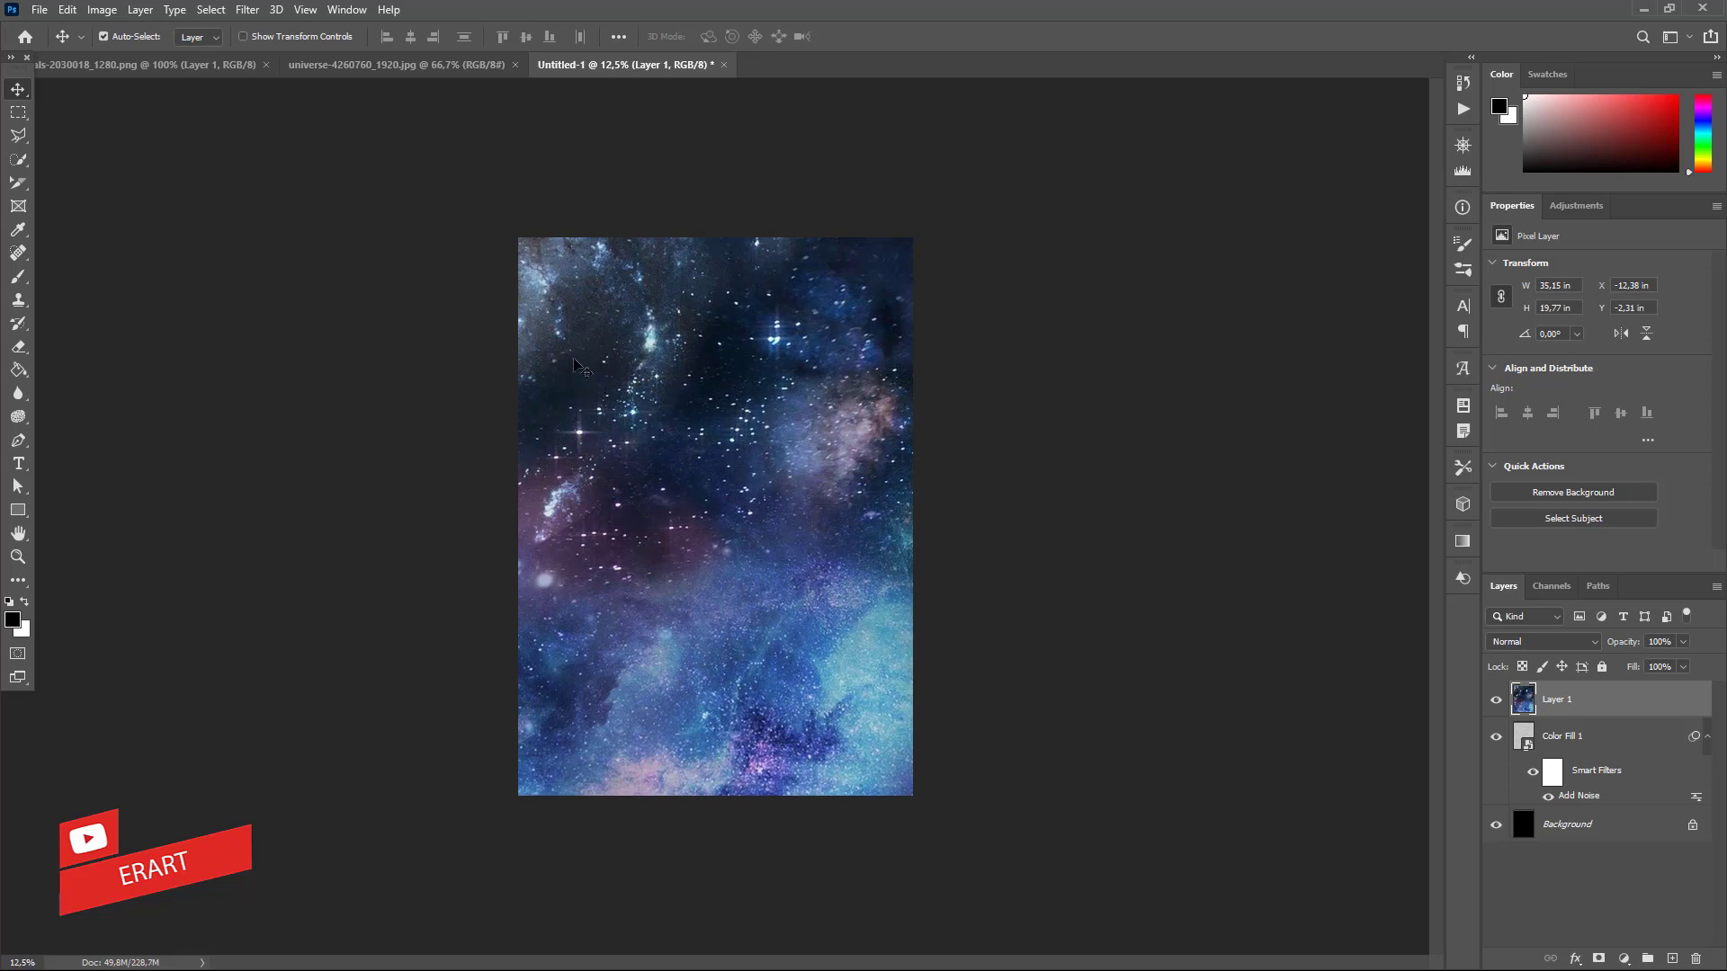
- Apply the Wind filter to the galaxy layer with Stagger method, blowing from the left
left_click(248, 10)
mouse_move(263, 332)
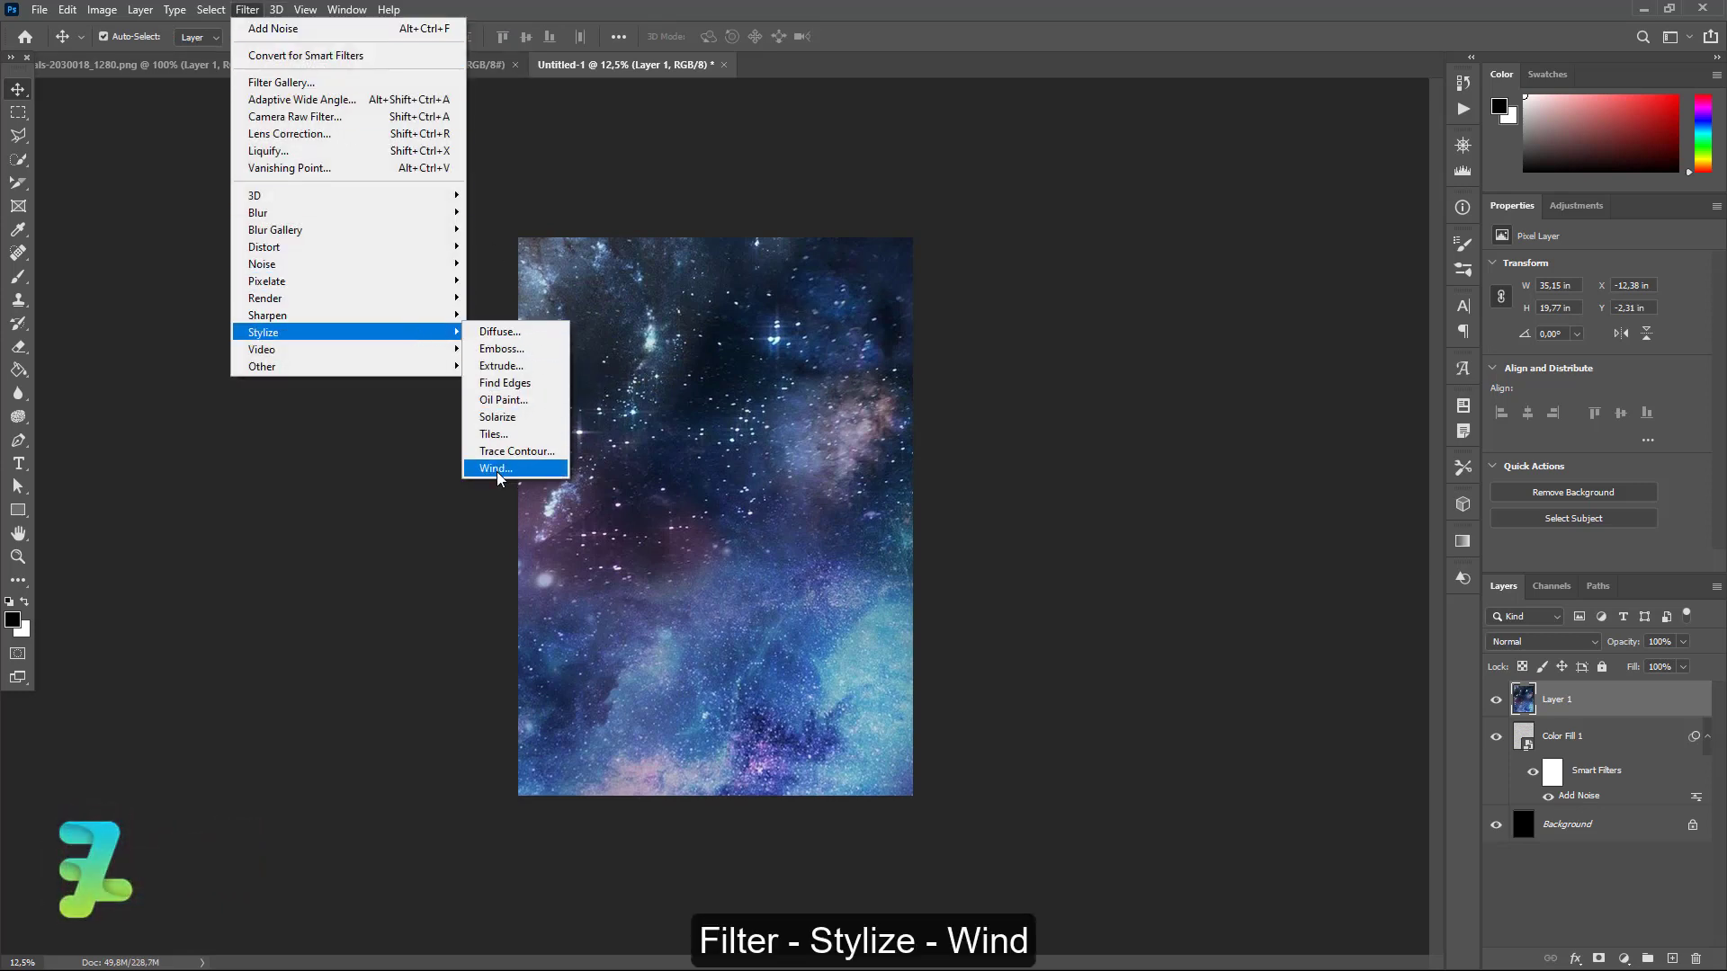
left_click(494, 469)
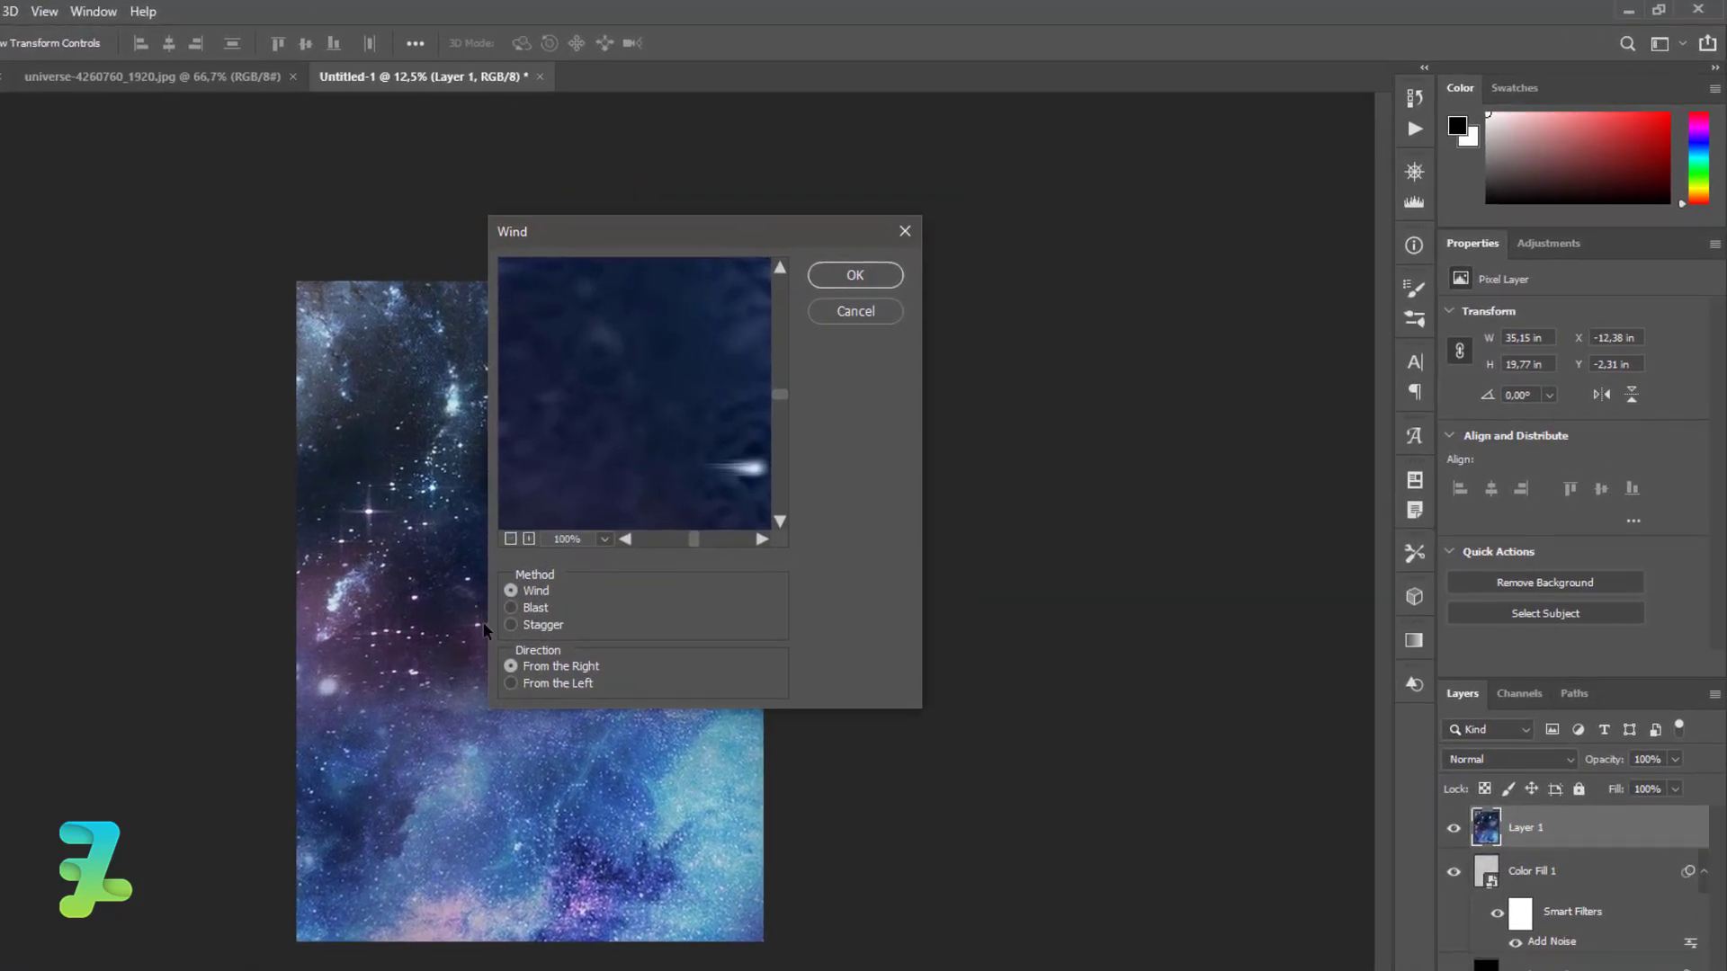
left_click(510, 625)
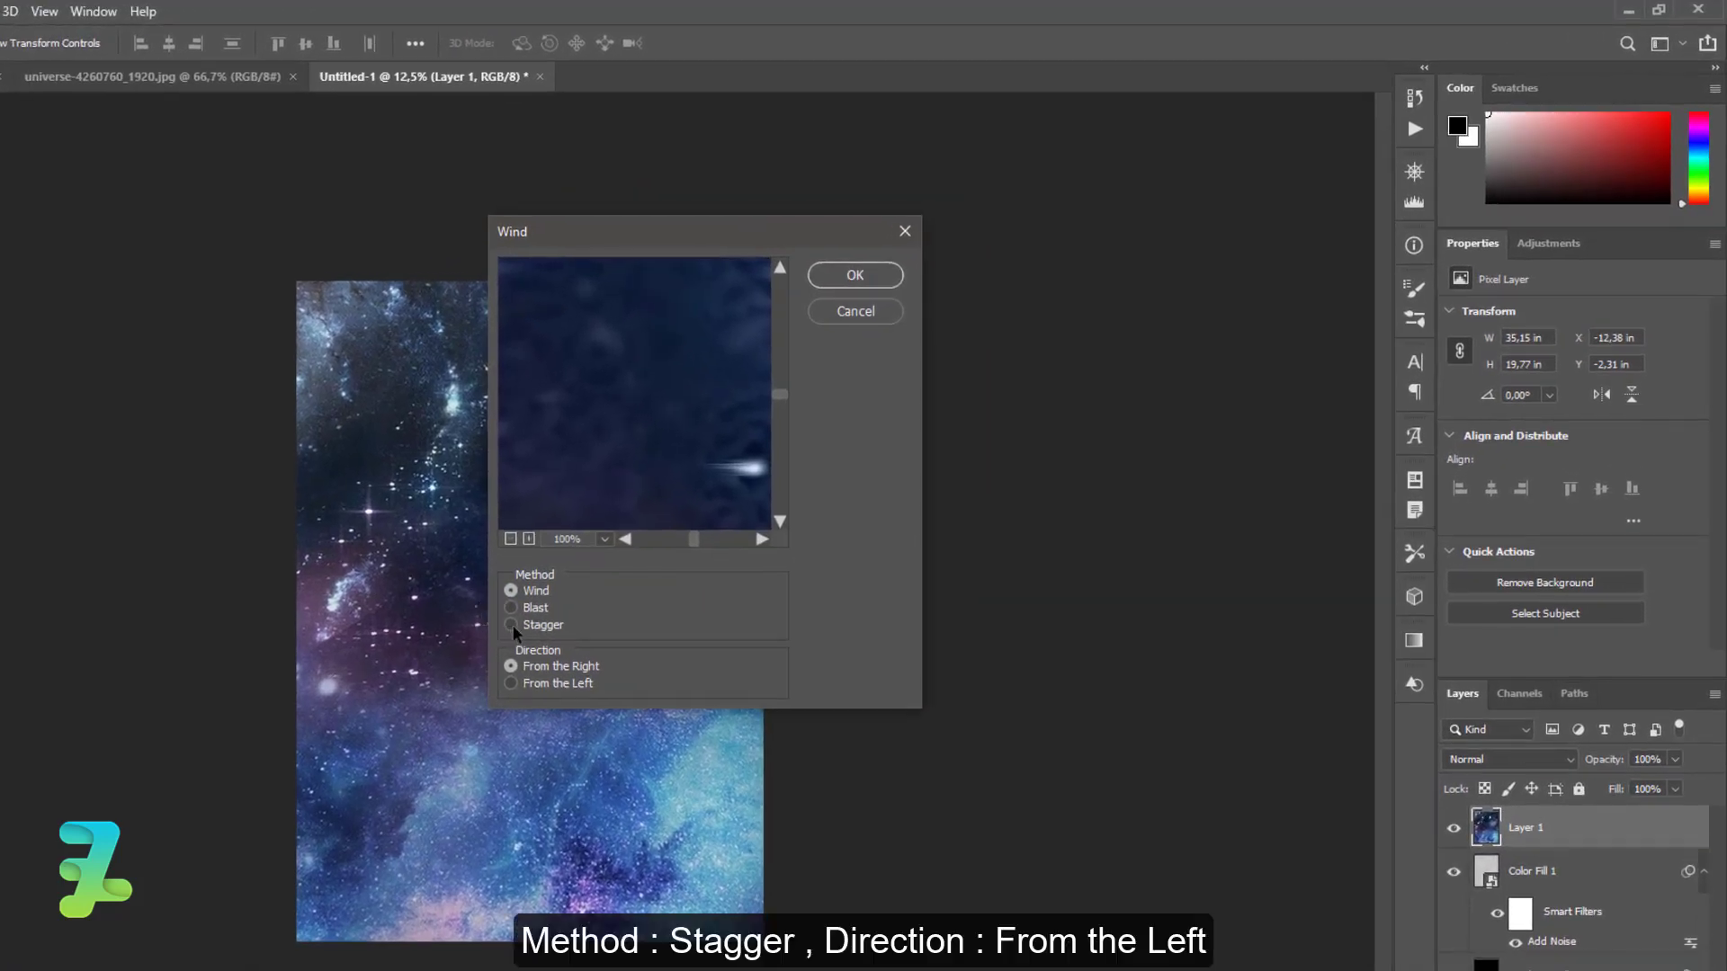
left_click(512, 685)
left_click(510, 539)
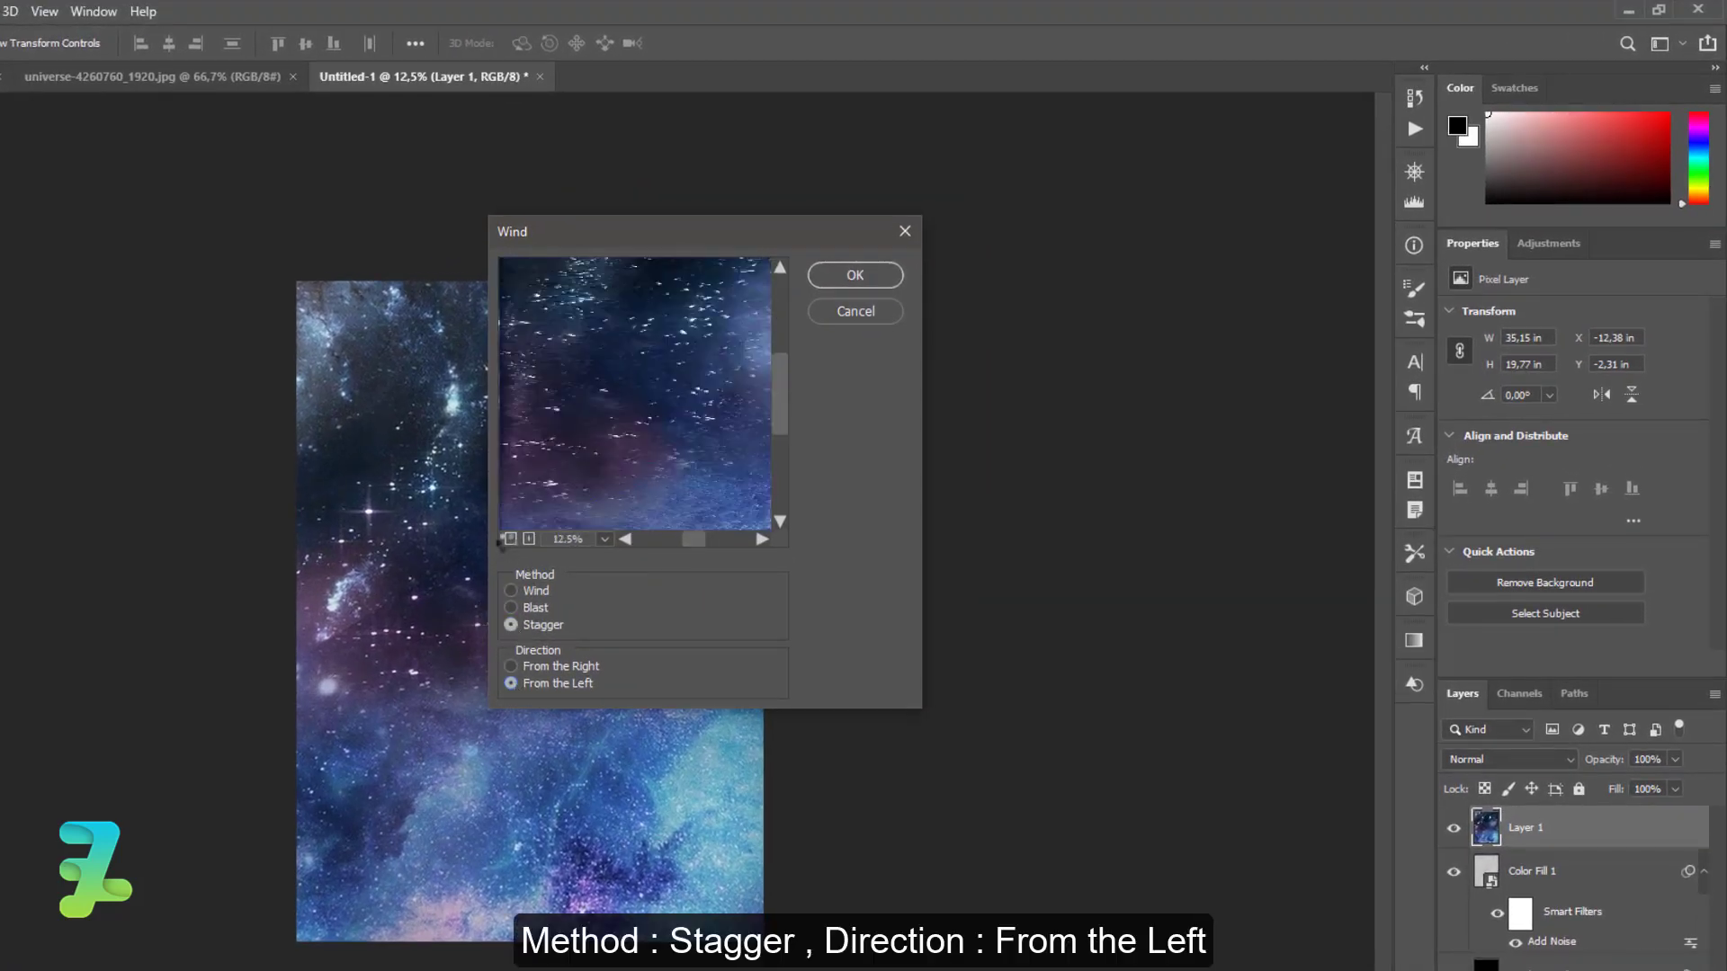
left_click(511, 666)
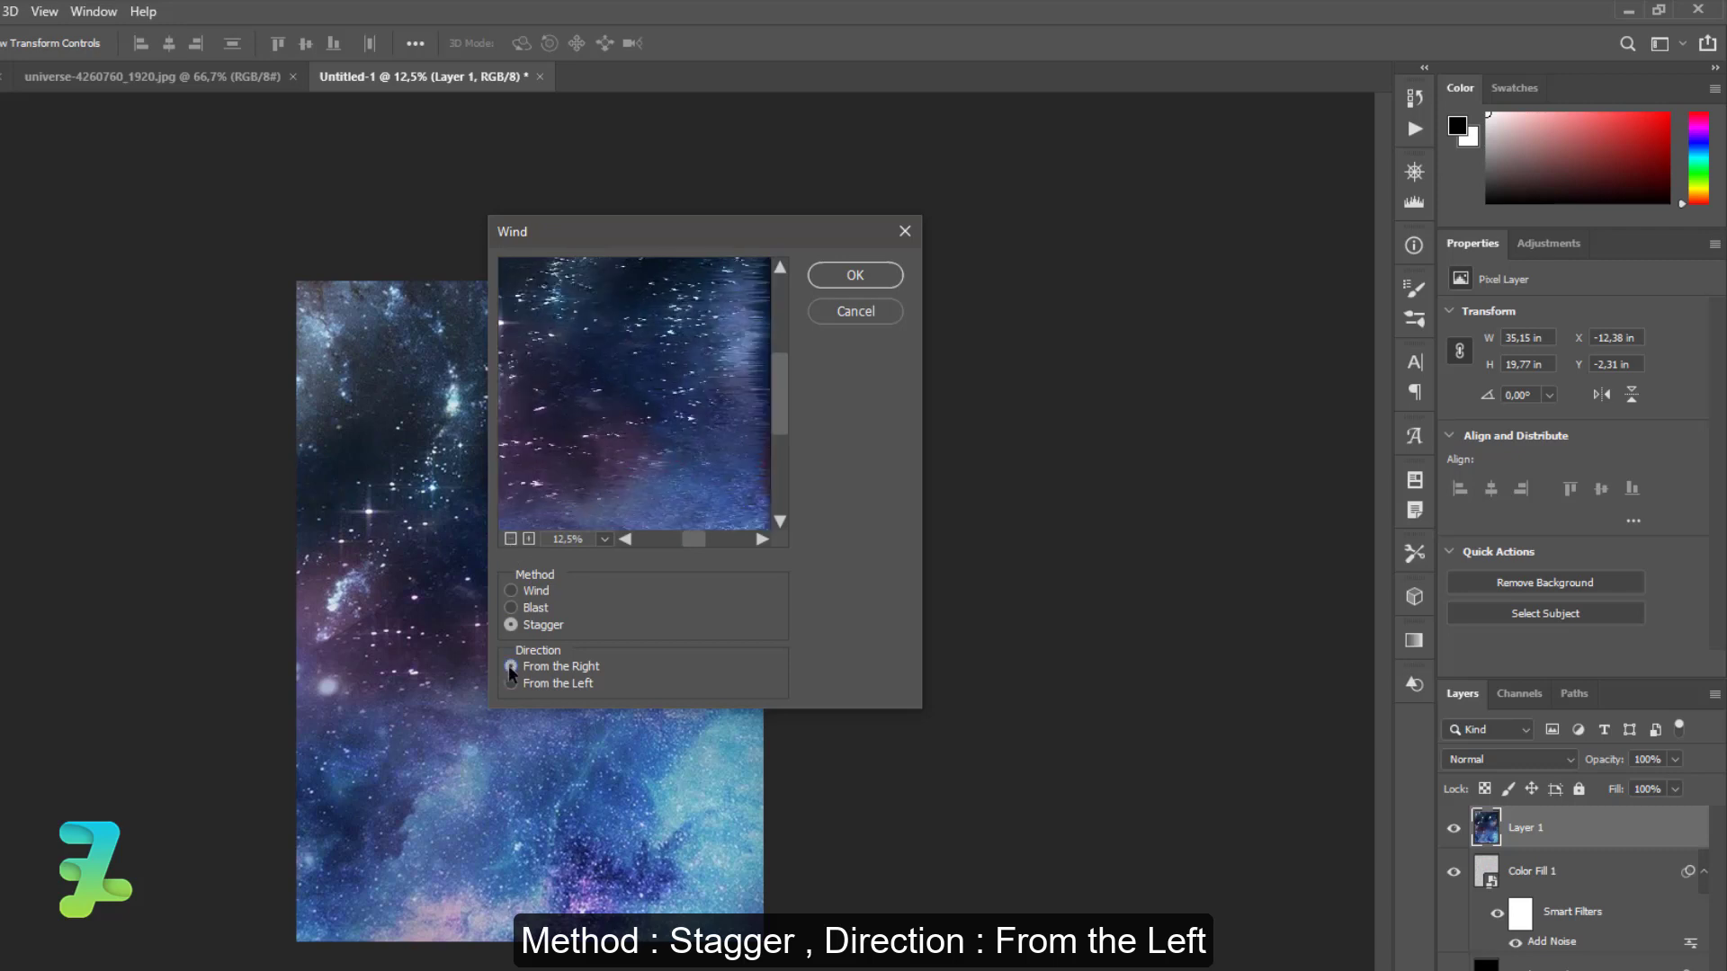
left_click(514, 686)
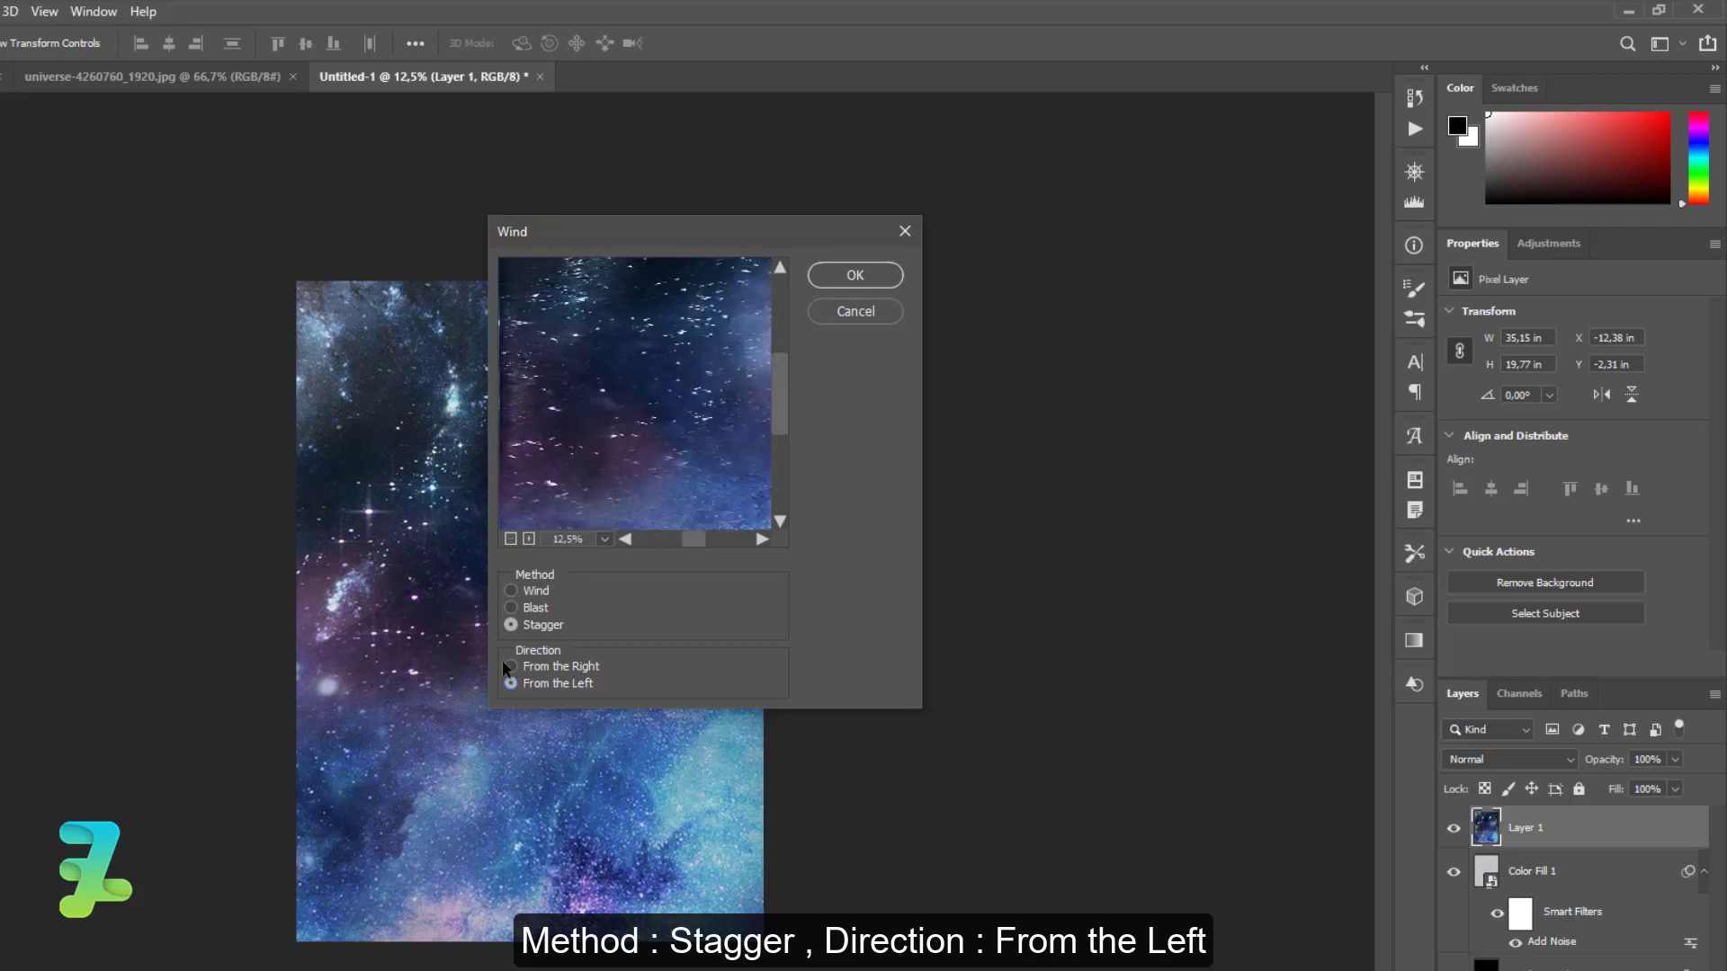
left_click(842, 279)
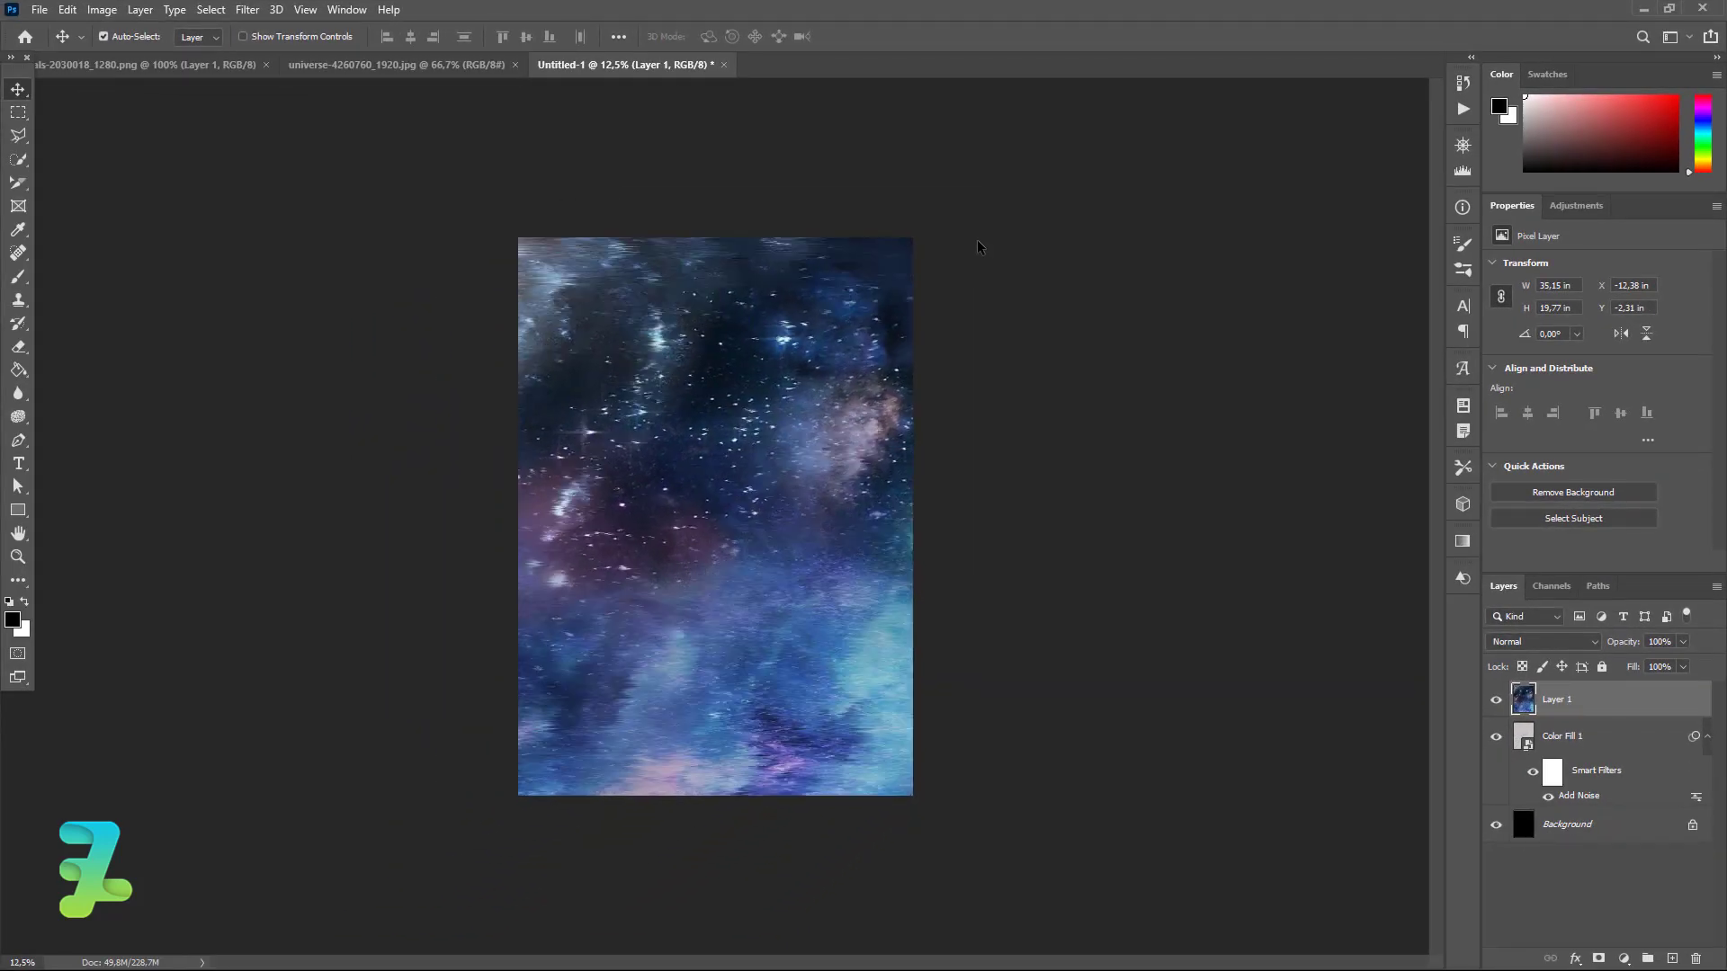
- Reapply the Wind filter several times to build heavier horizontal streaks
left_click(242, 10)
left_click(253, 29)
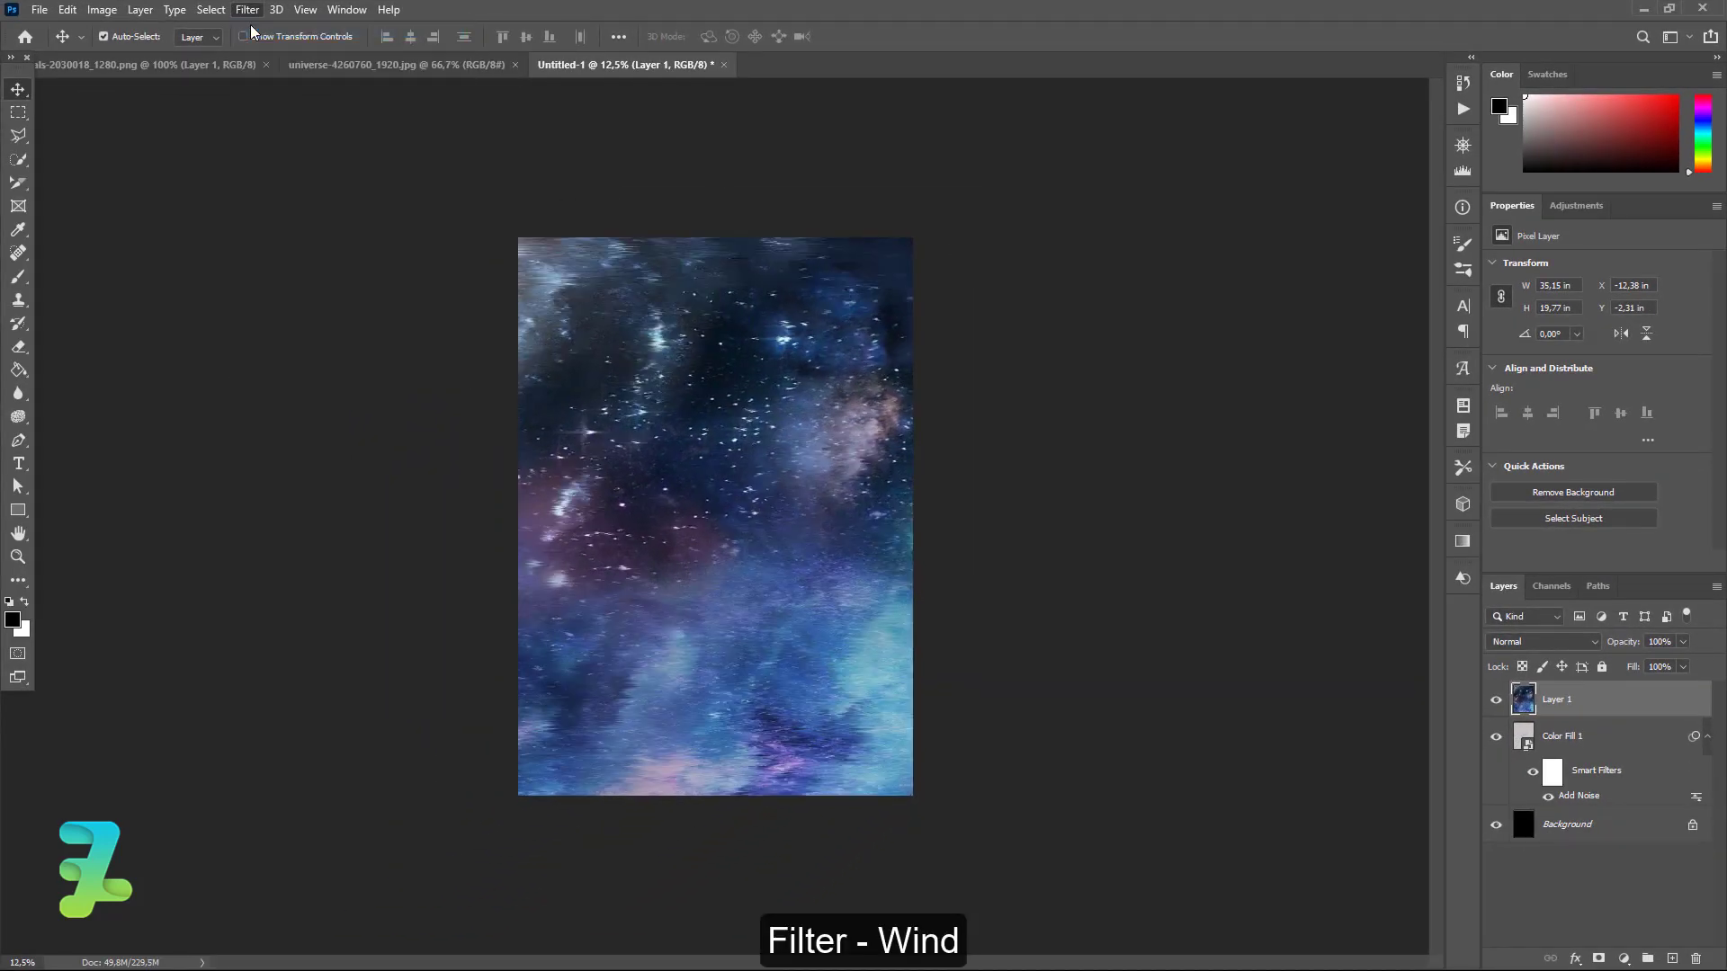
left_click(250, 10)
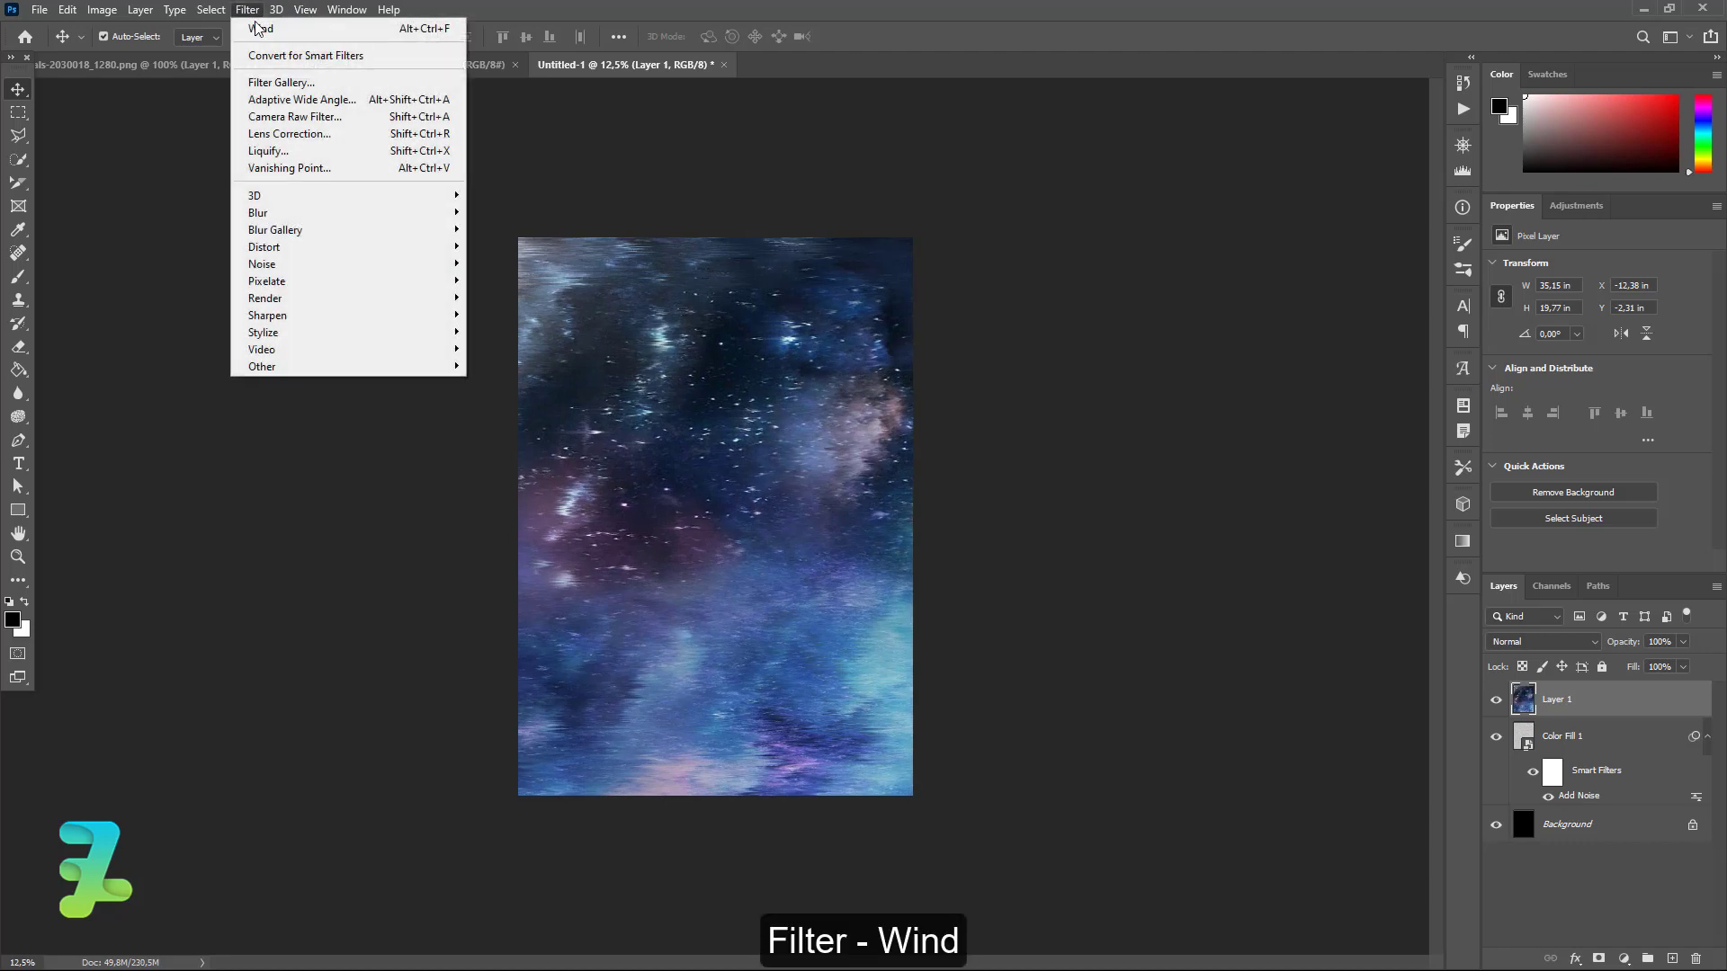
left_click(258, 30)
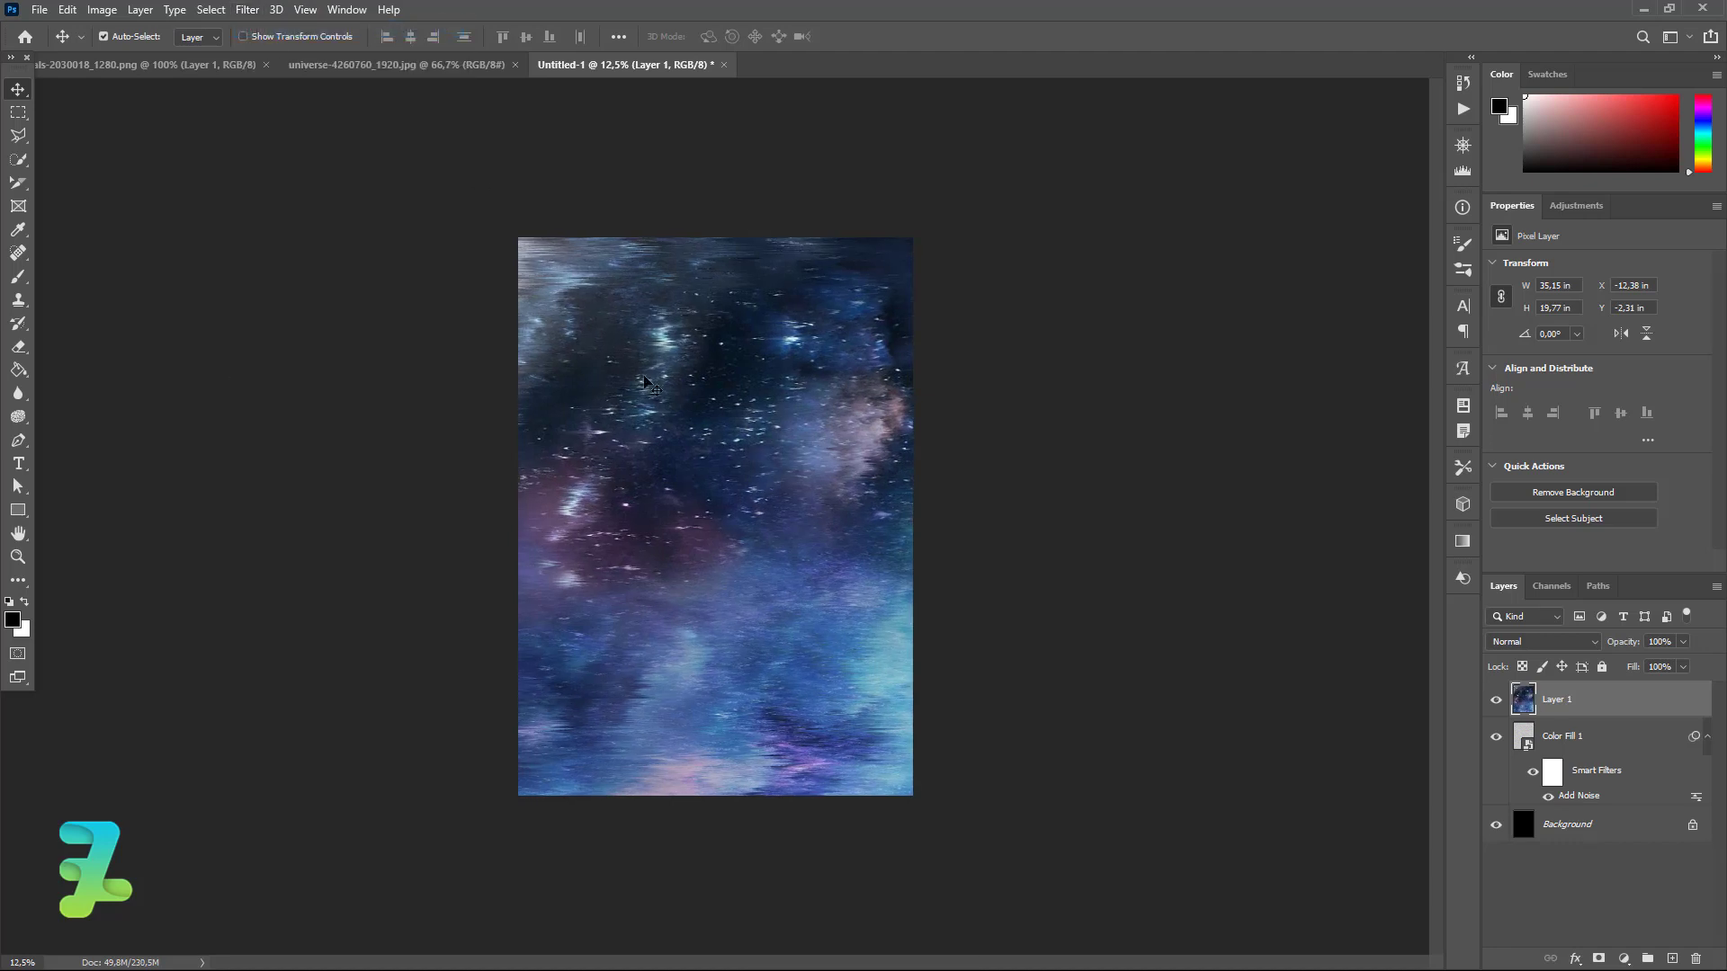
key("ctrl+alt+shift+f")
key("ctrl+alt+f")
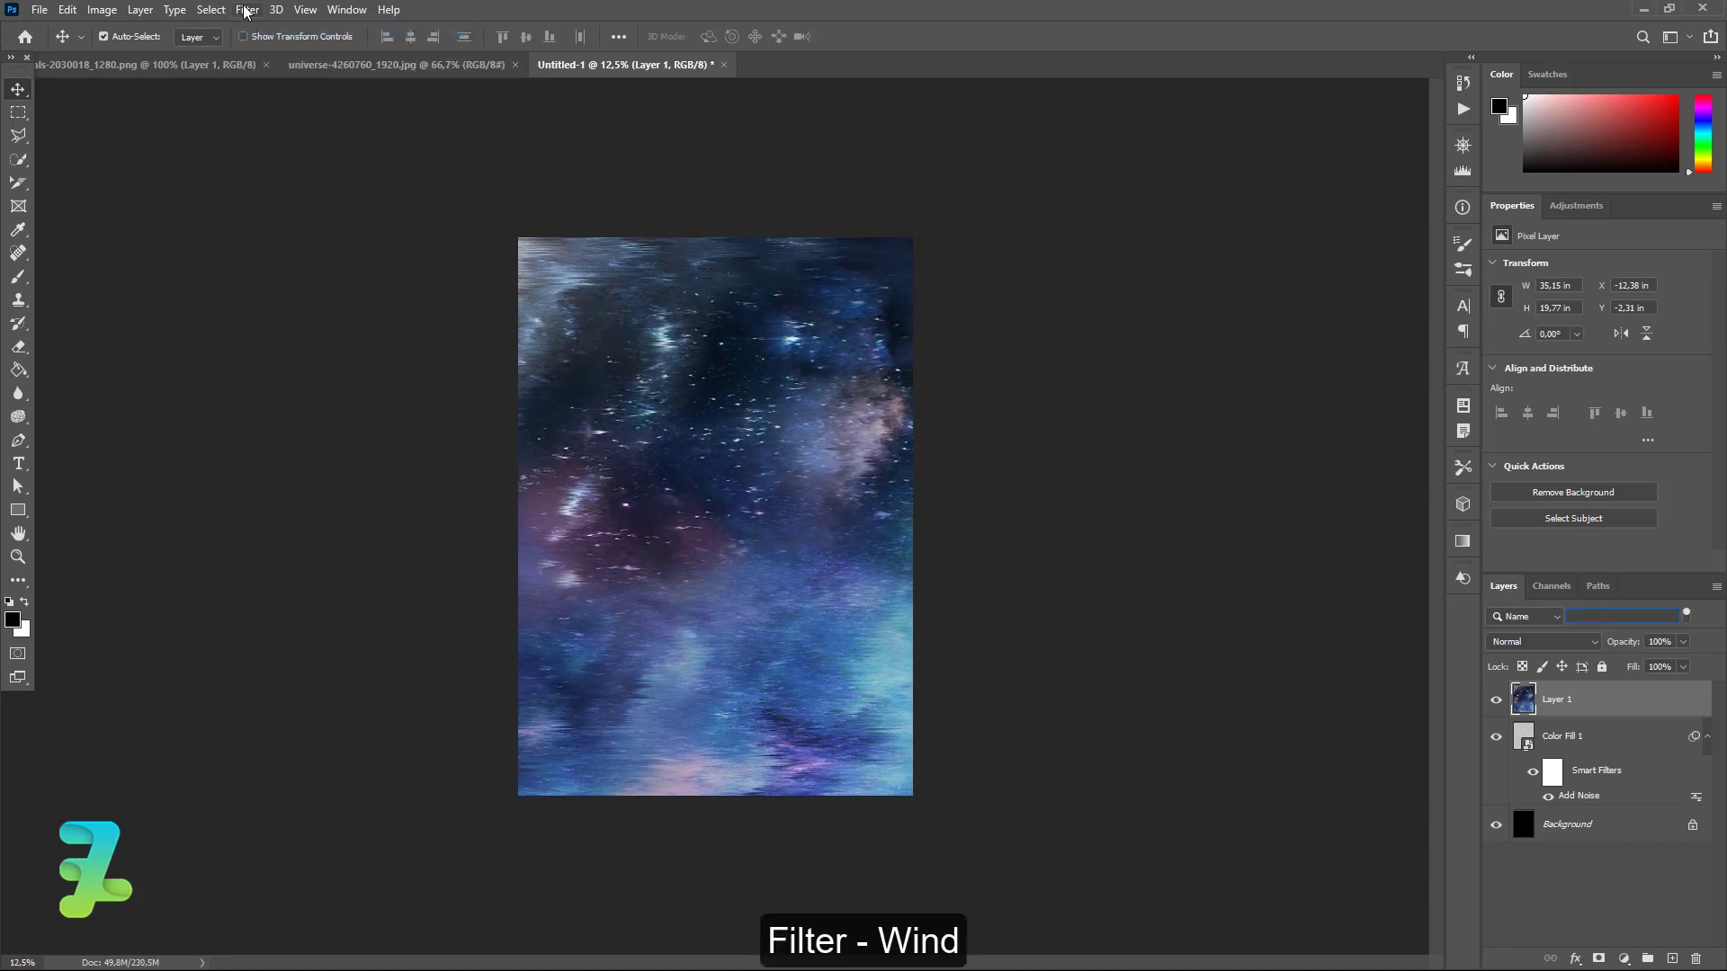
left_click(244, 10)
left_click(247, 16)
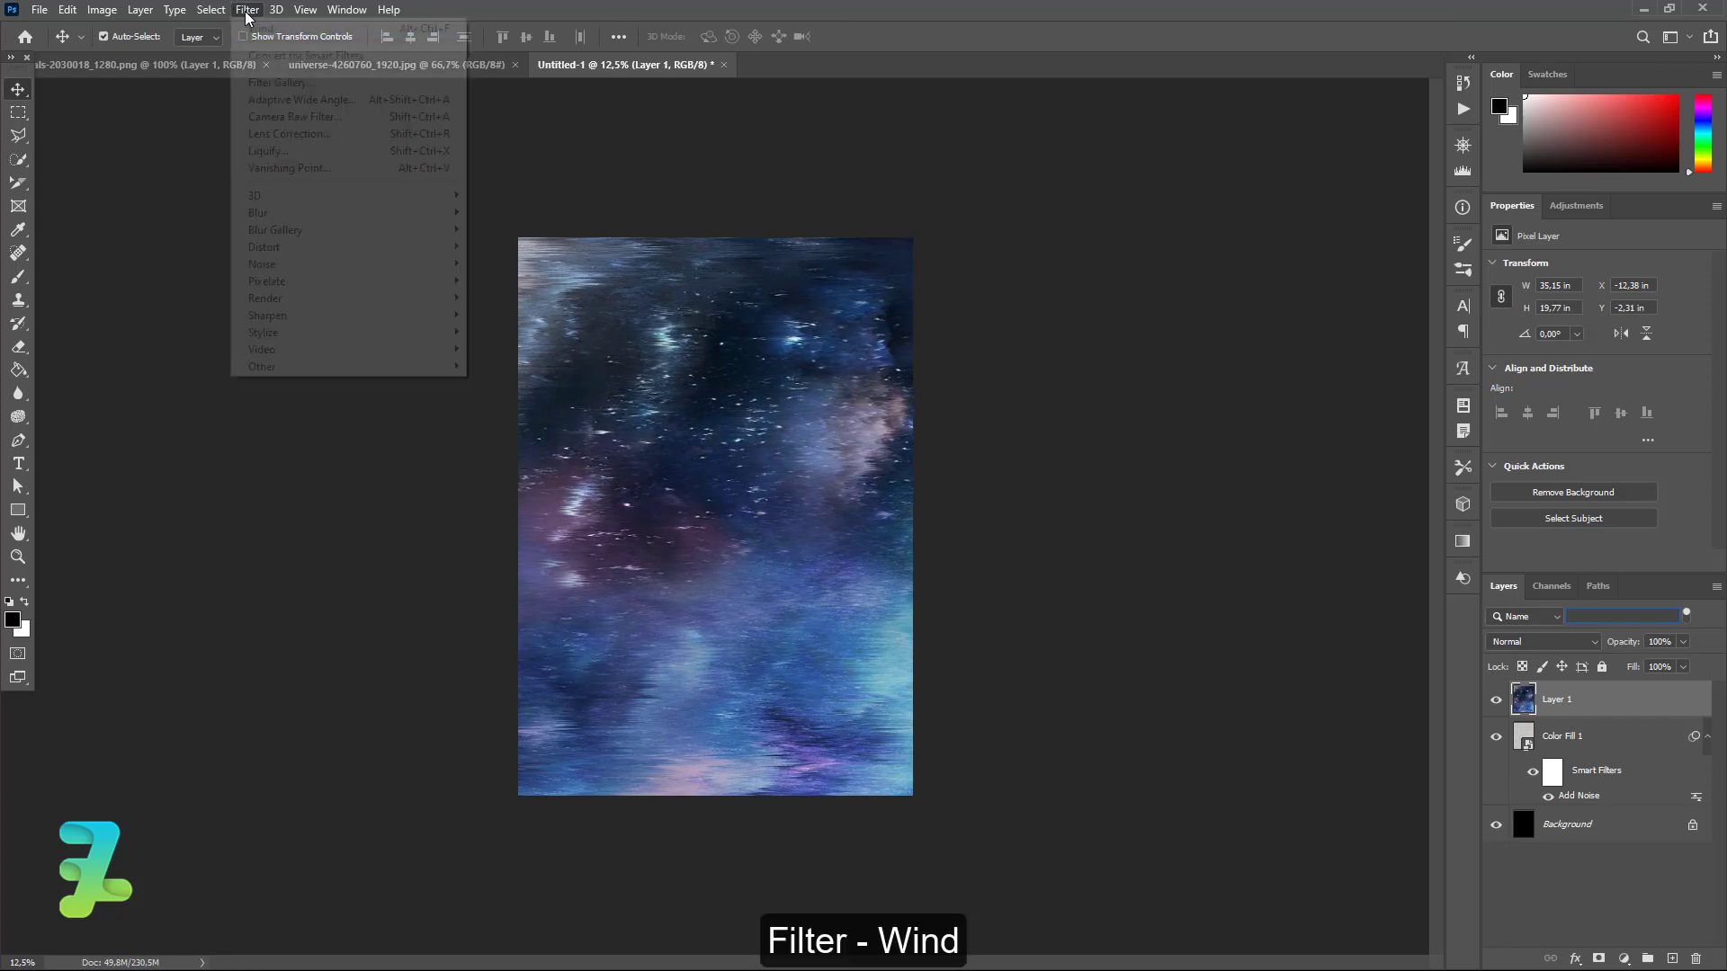
left_click(247, 13)
left_click(248, 12)
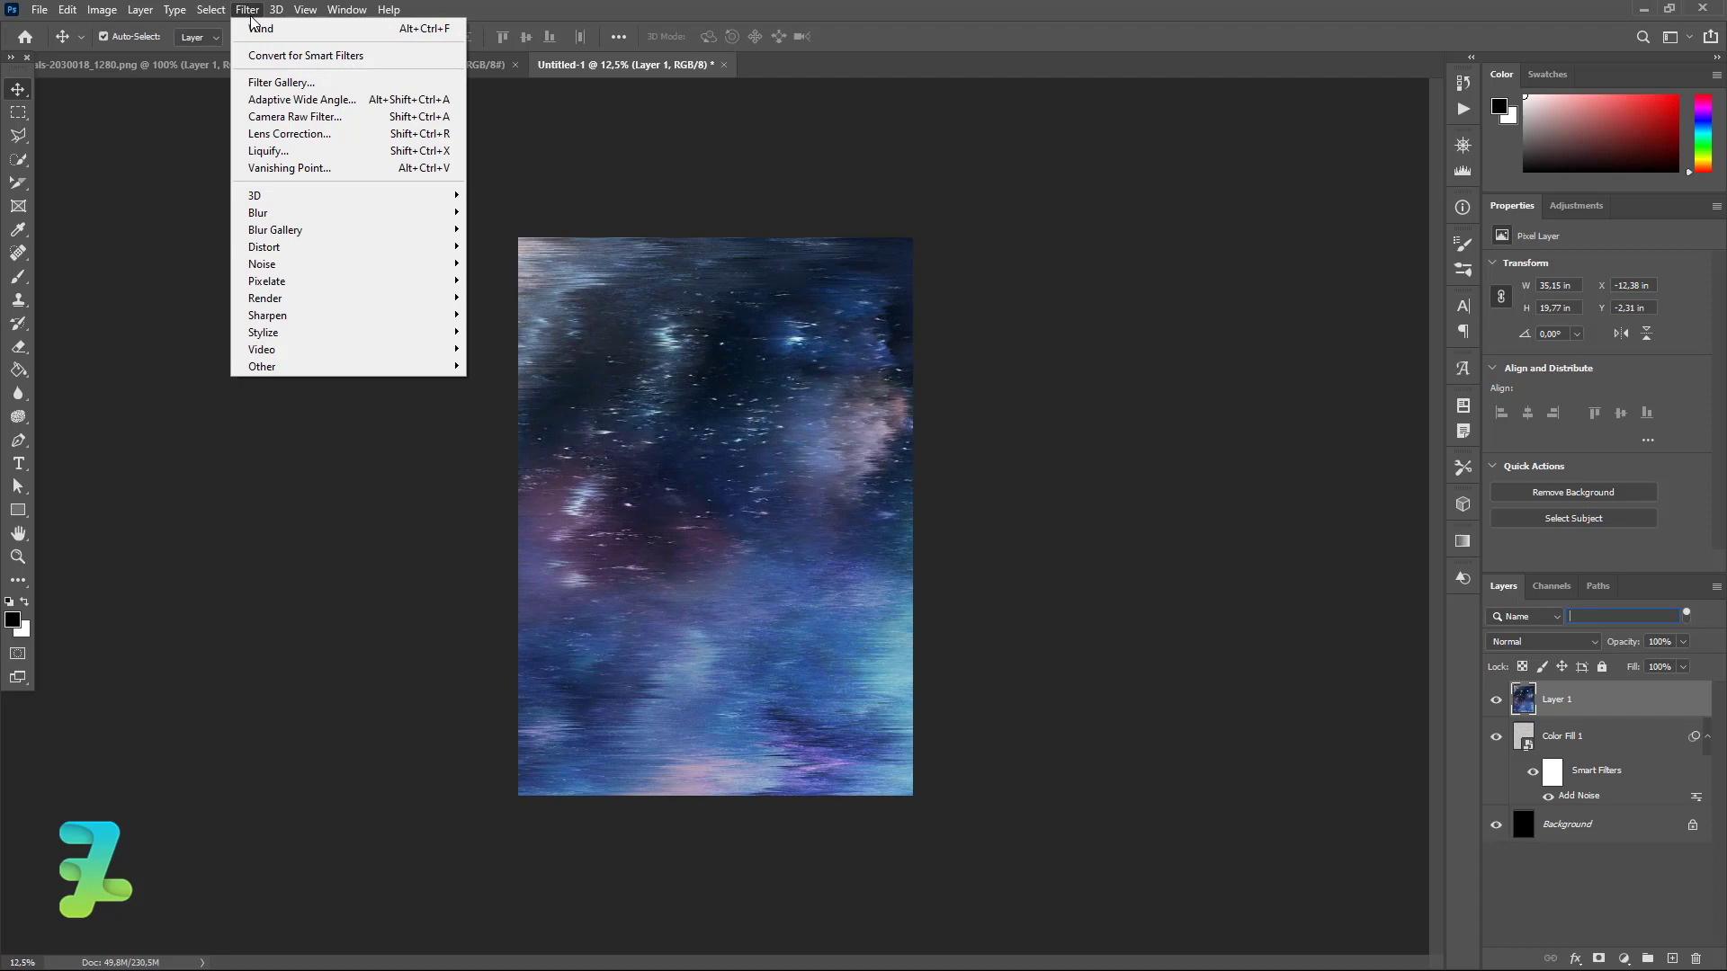
left_click(256, 28)
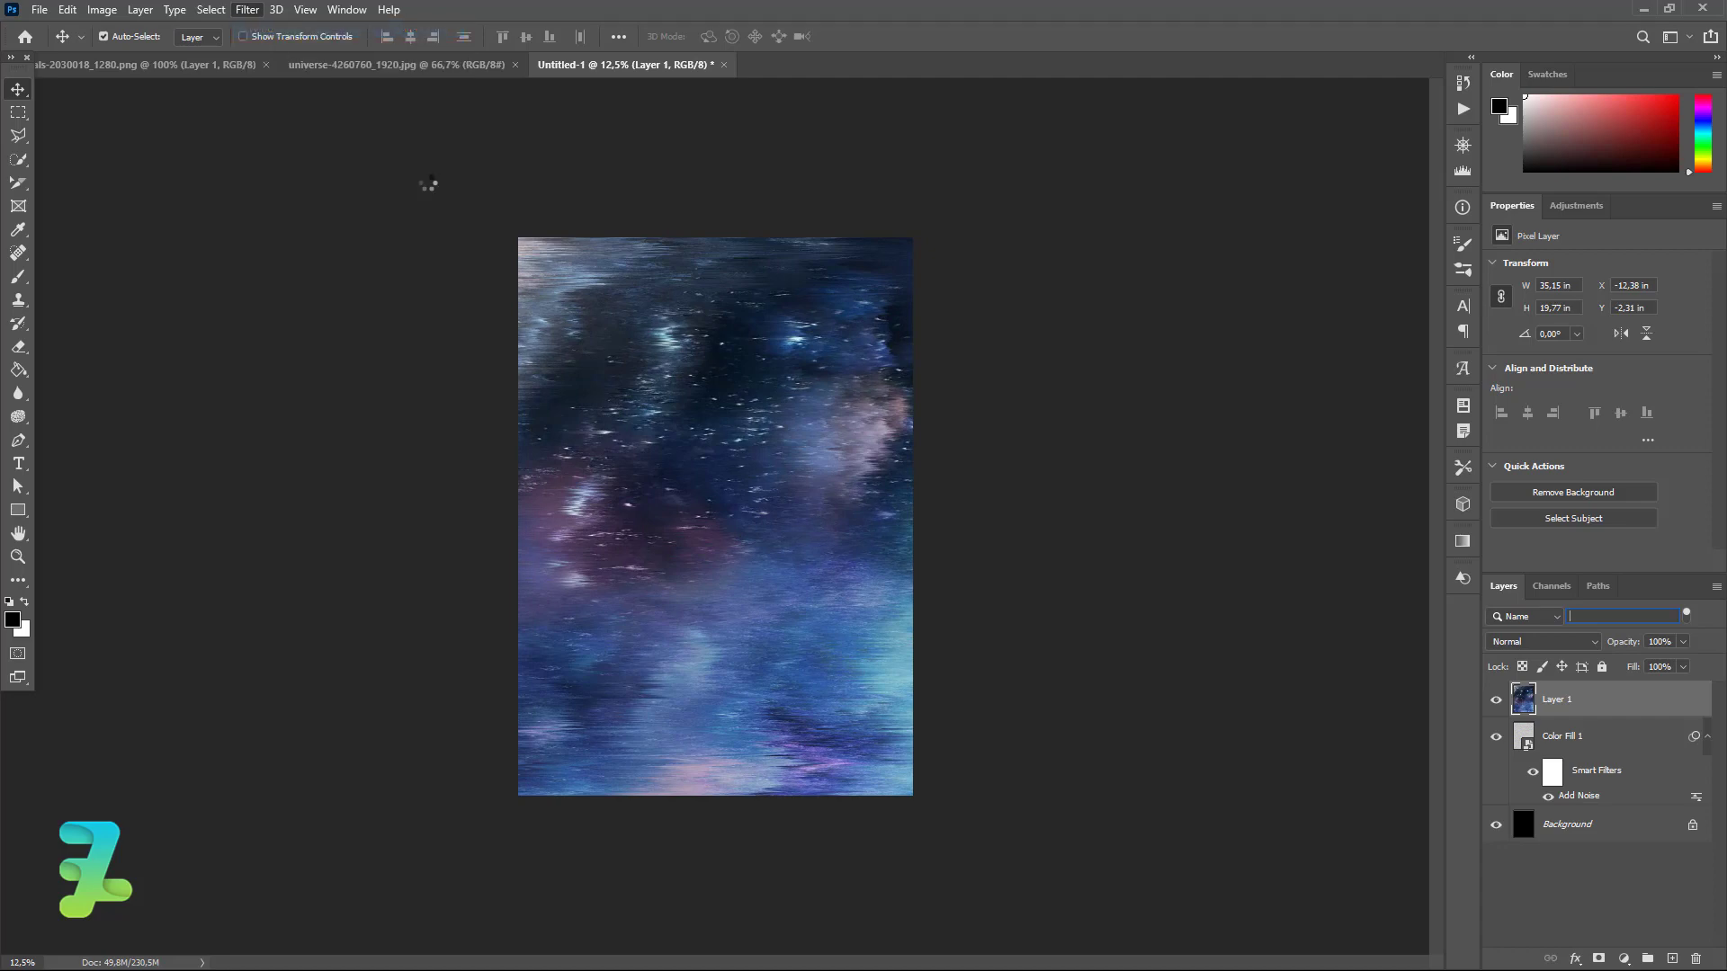
key("ctrl+alt+f")
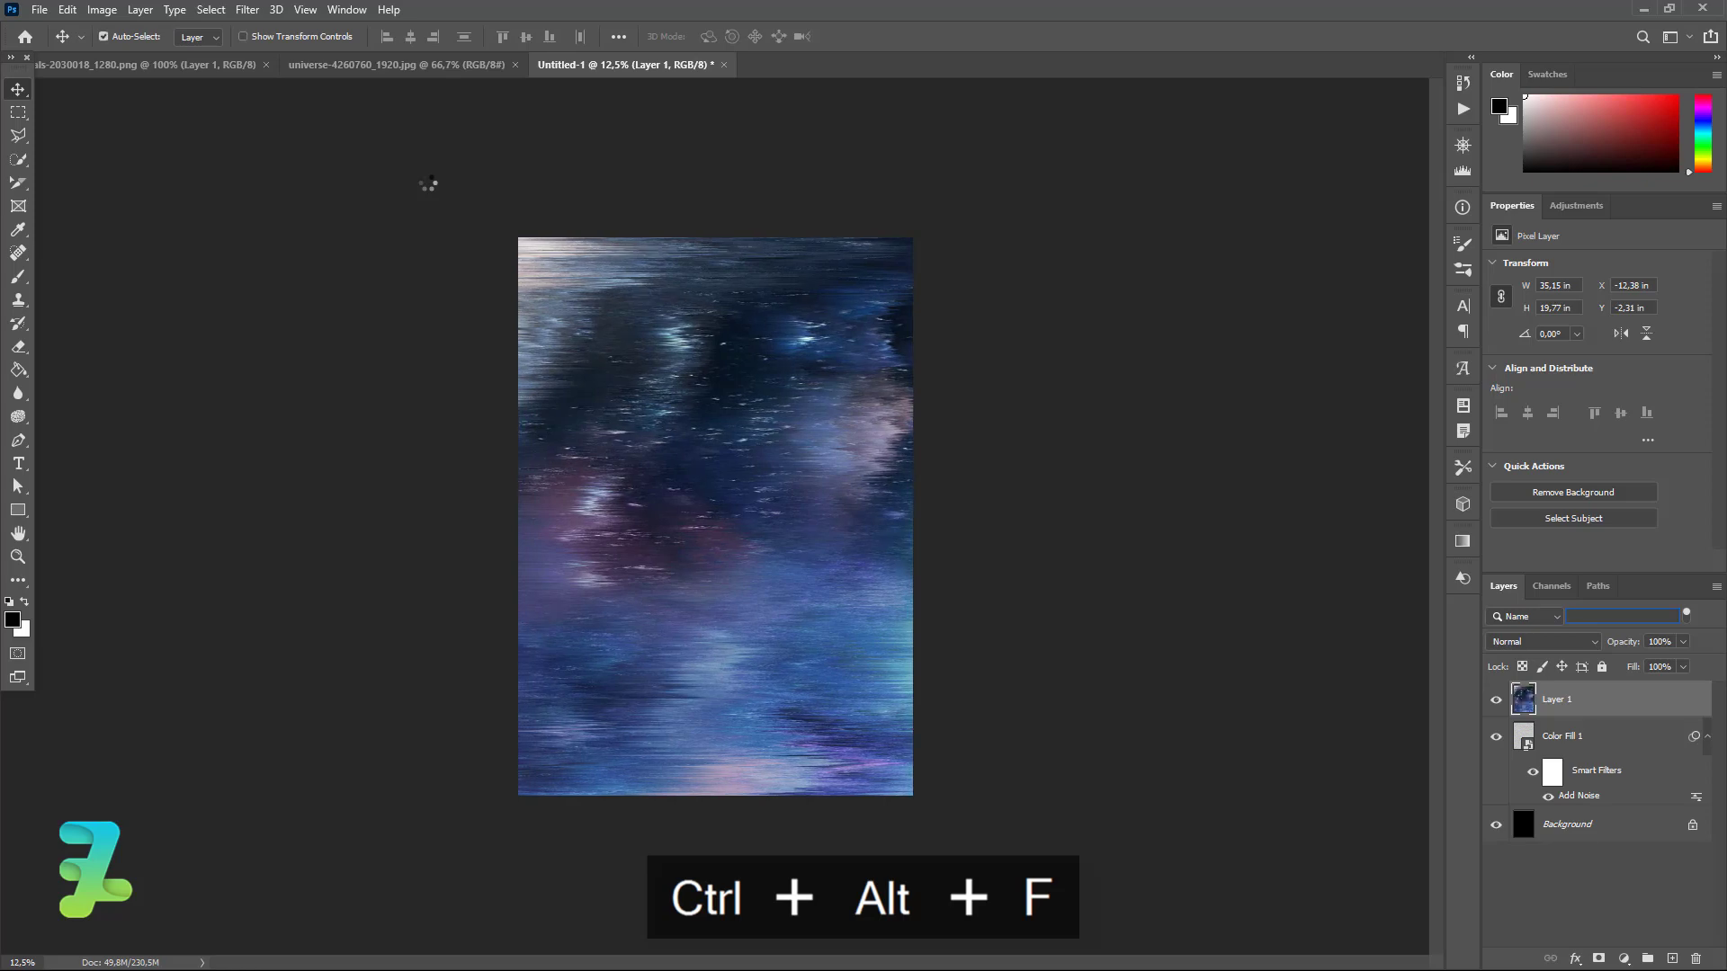
- Inspect the streaks up close and apply Wind once more
key("ctrl+equal")
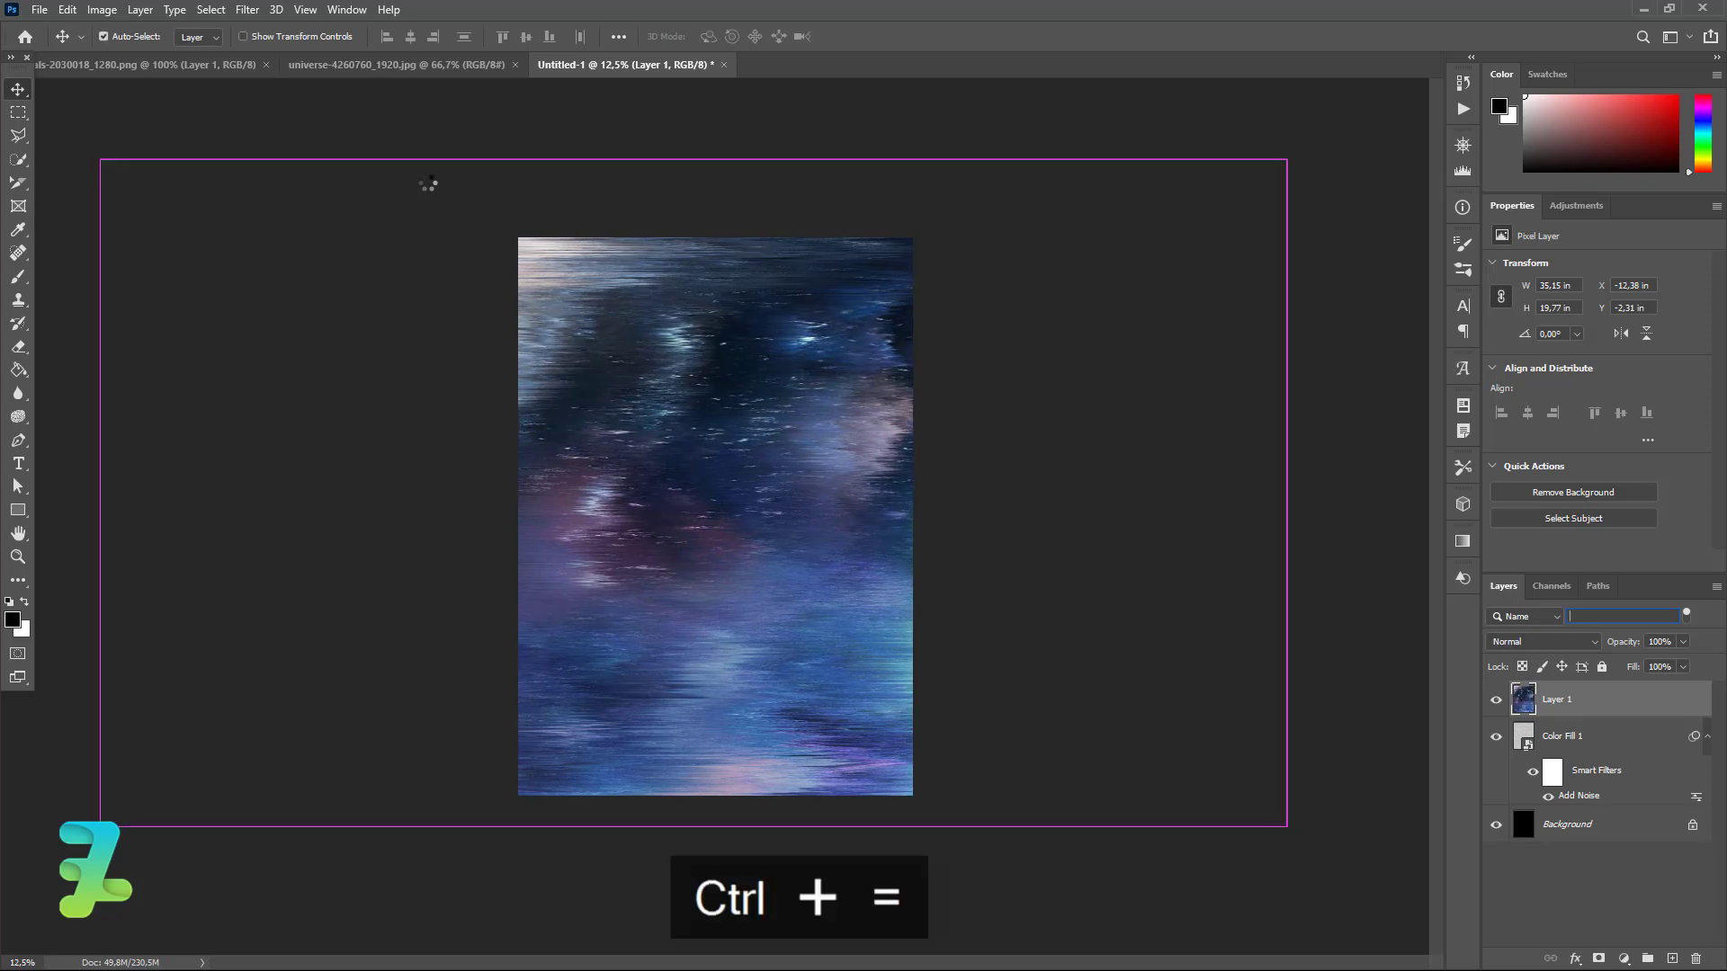
key("ctrl+equal")
key("ctrl+equal")
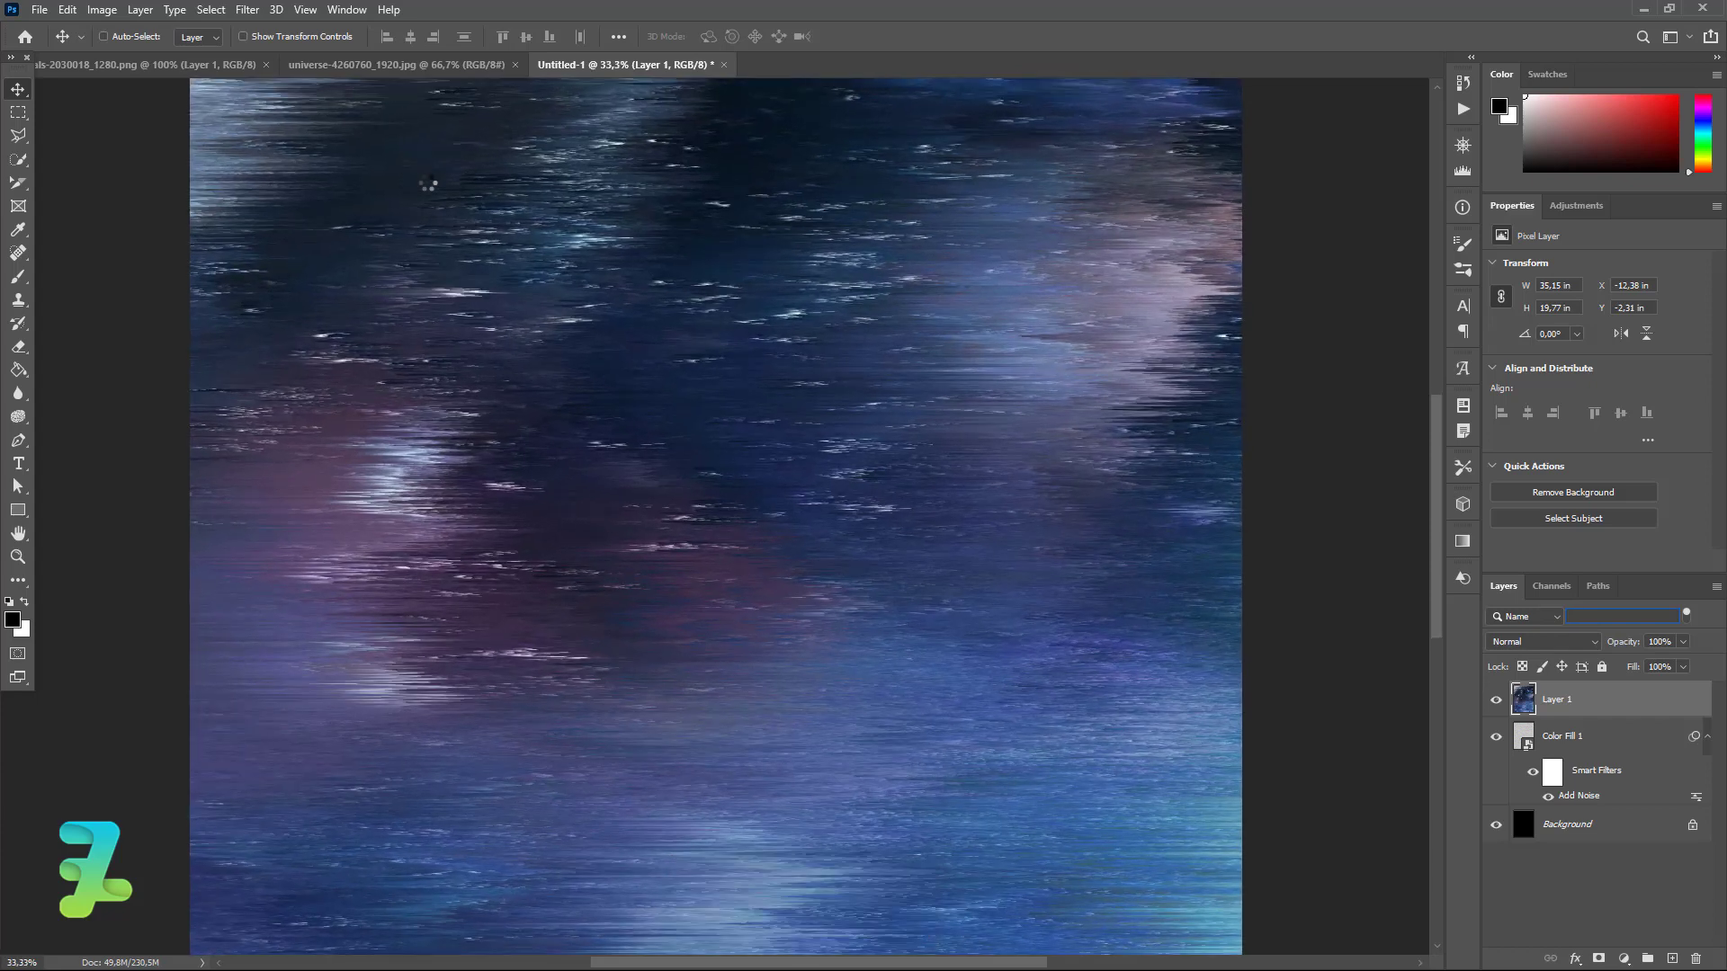
key("ctrl+minus")
key("ctrl+minus")
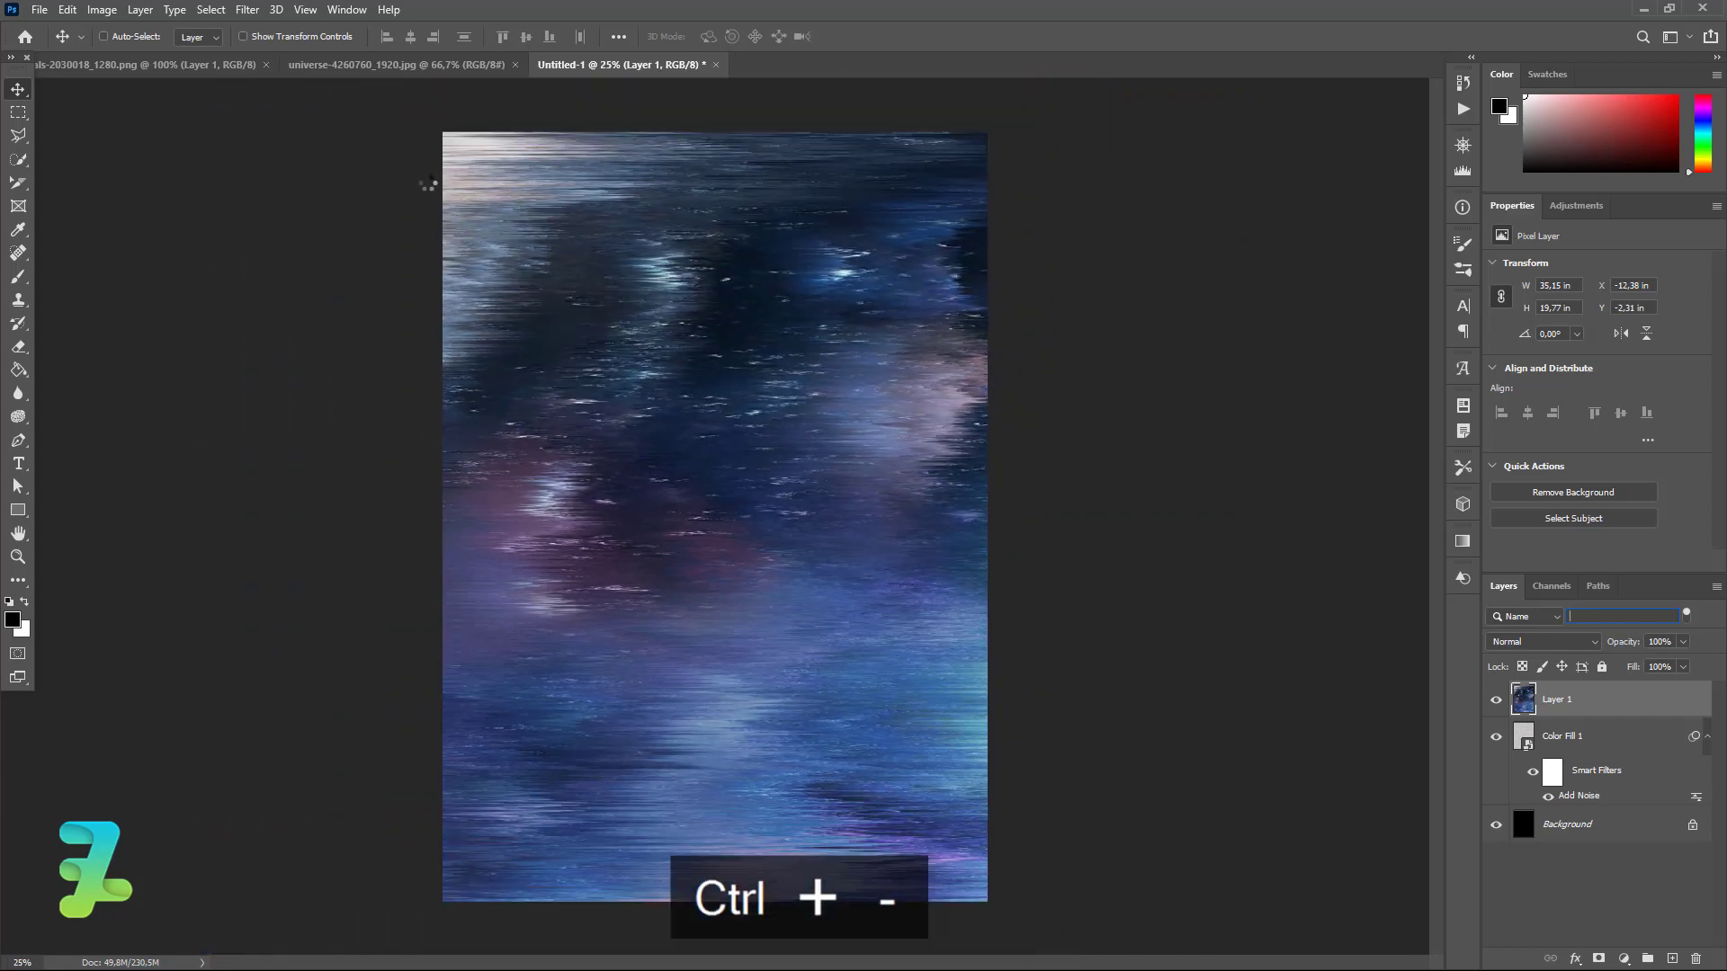
key("ctrl+alt+f")
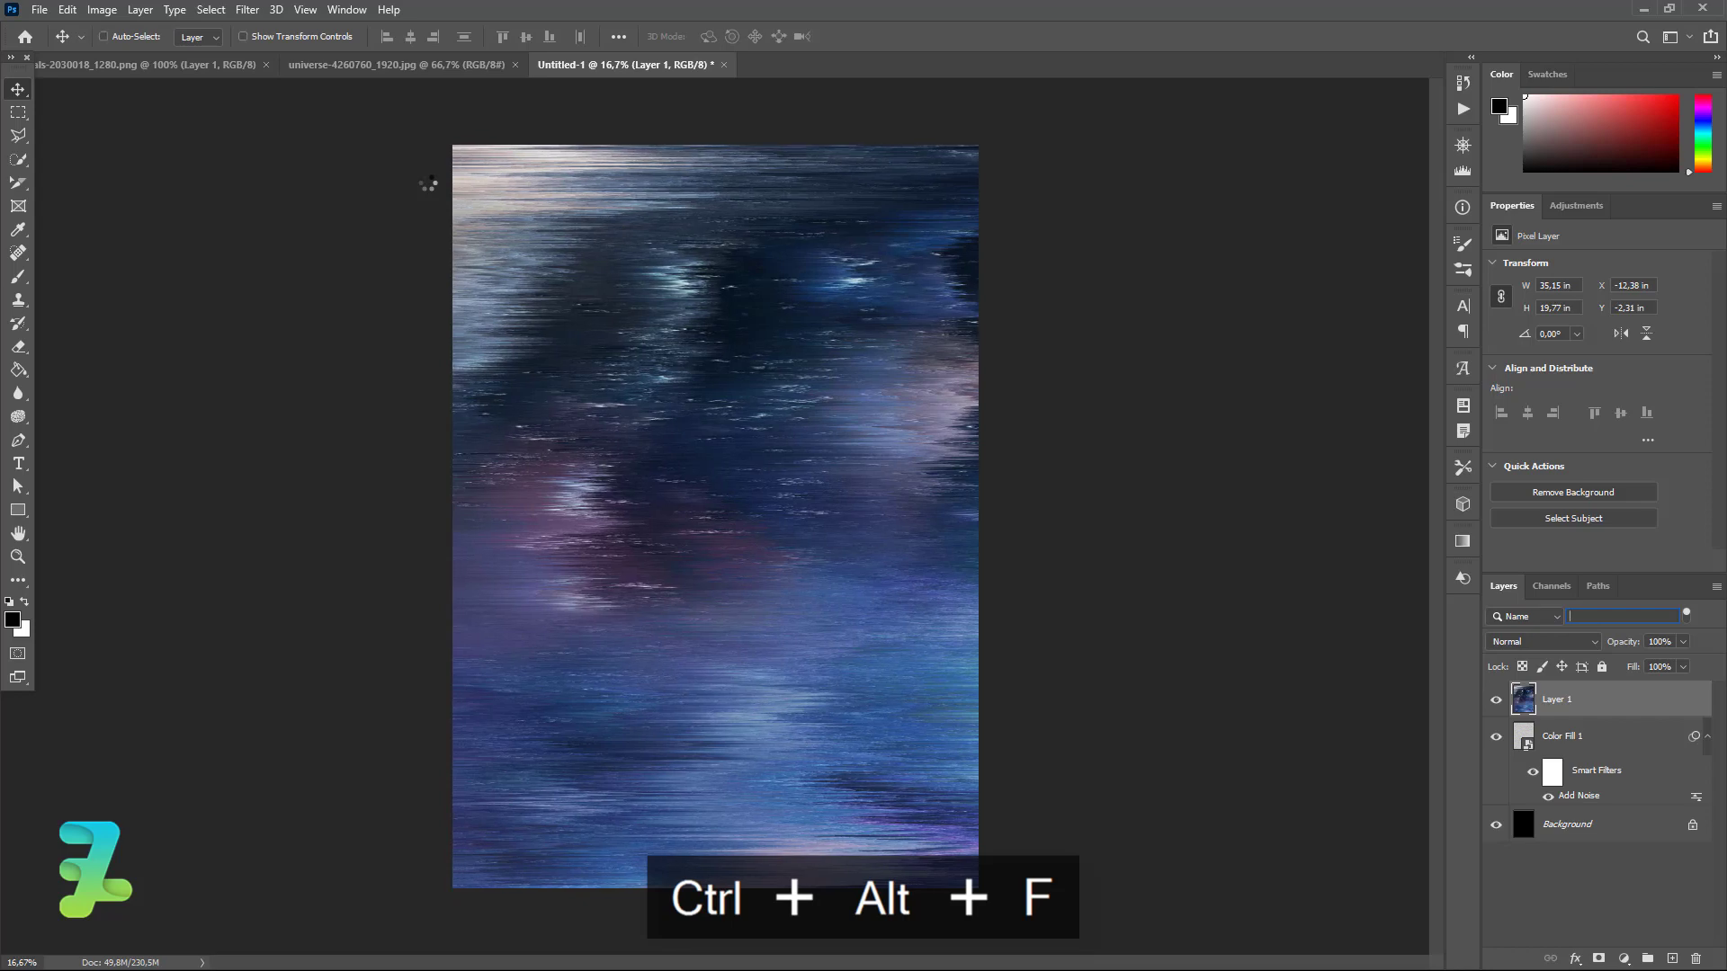
key("ctrl+minus")
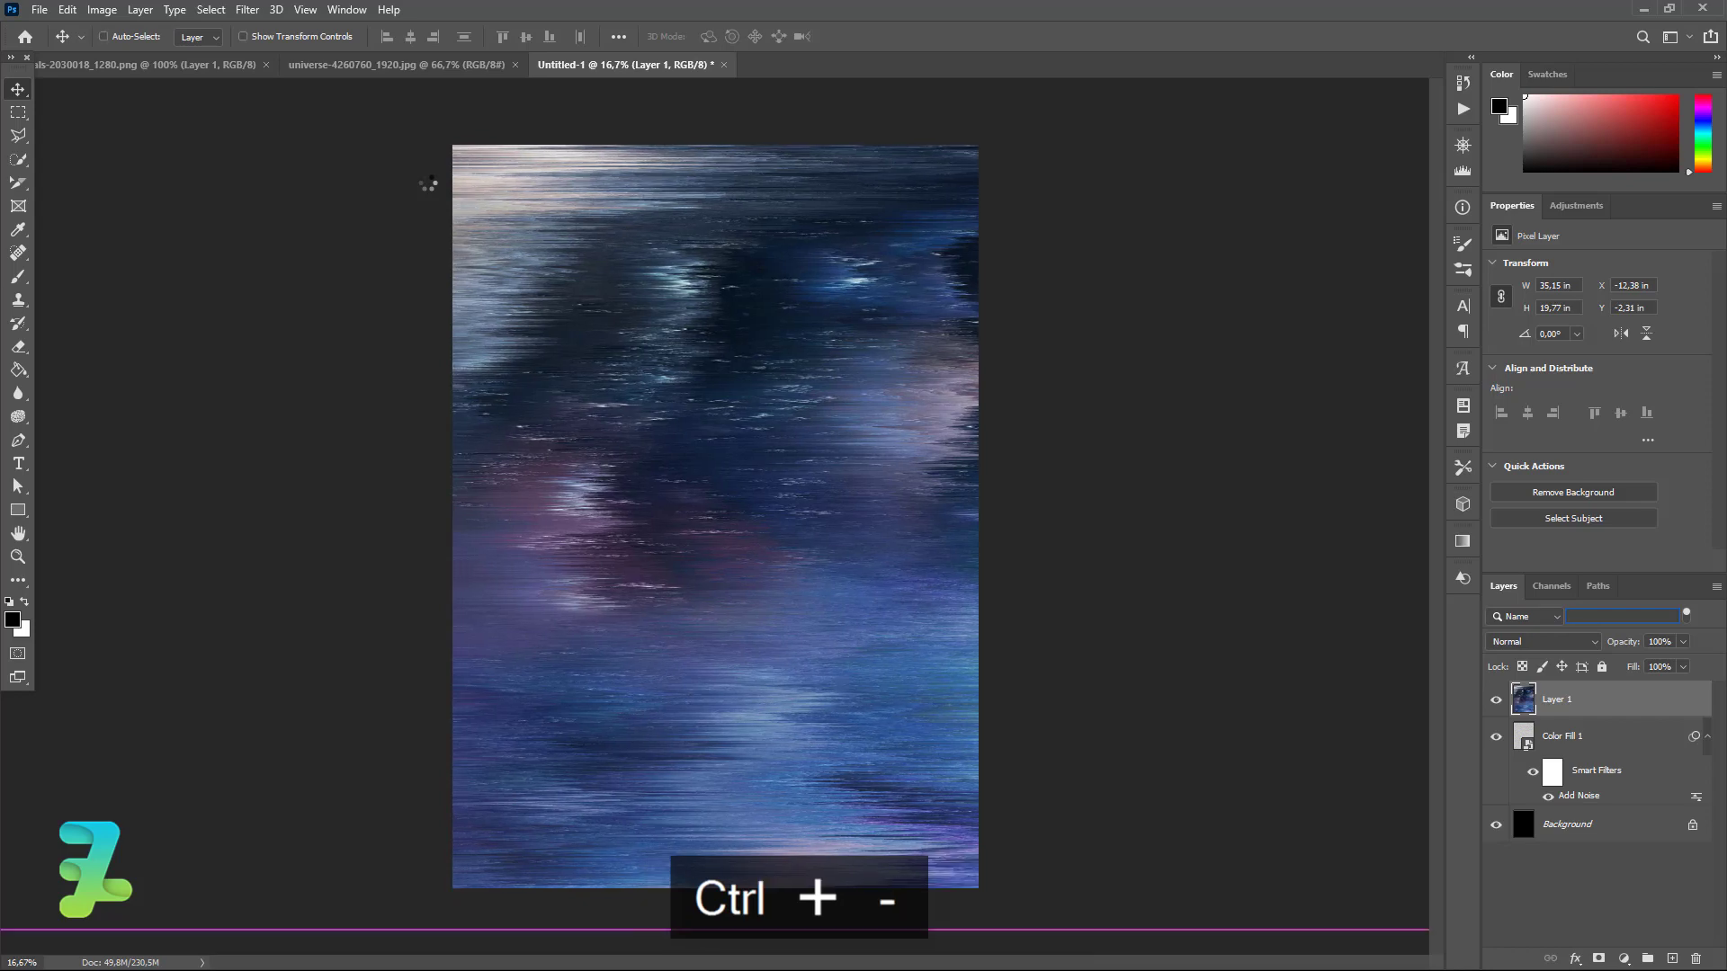
key("ctrl+minus")
- Enable Auto-Select, clear the layer name filter and select Layer 1
type("t")
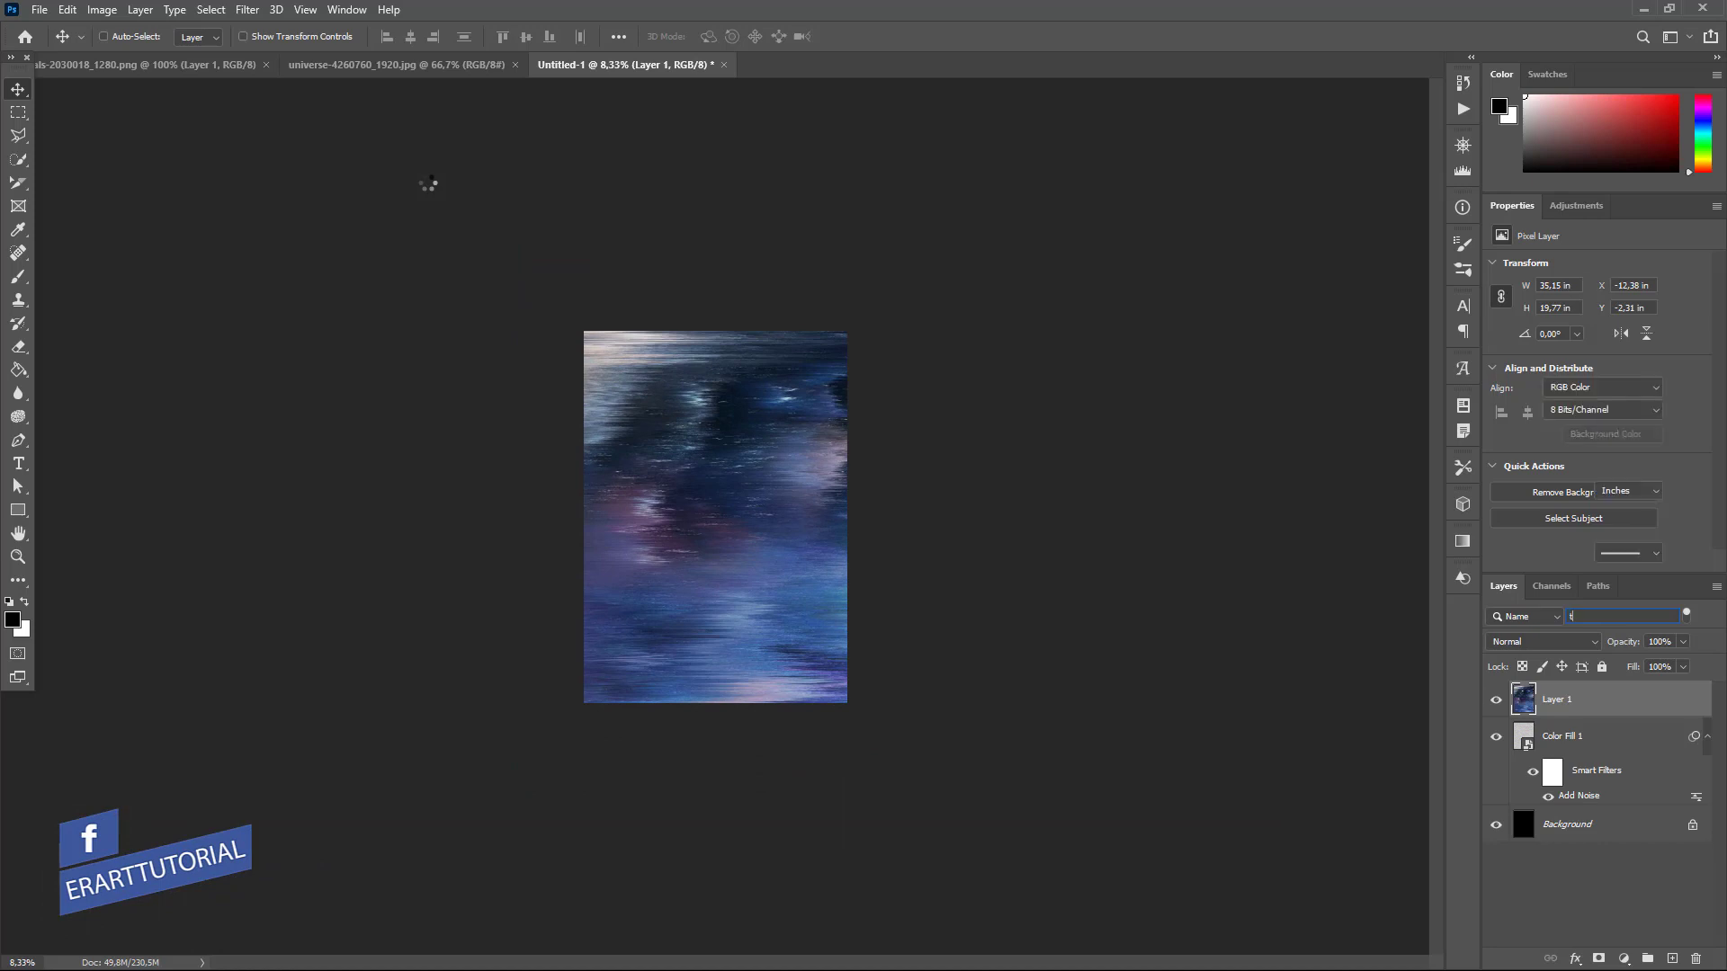
left_click(104, 36)
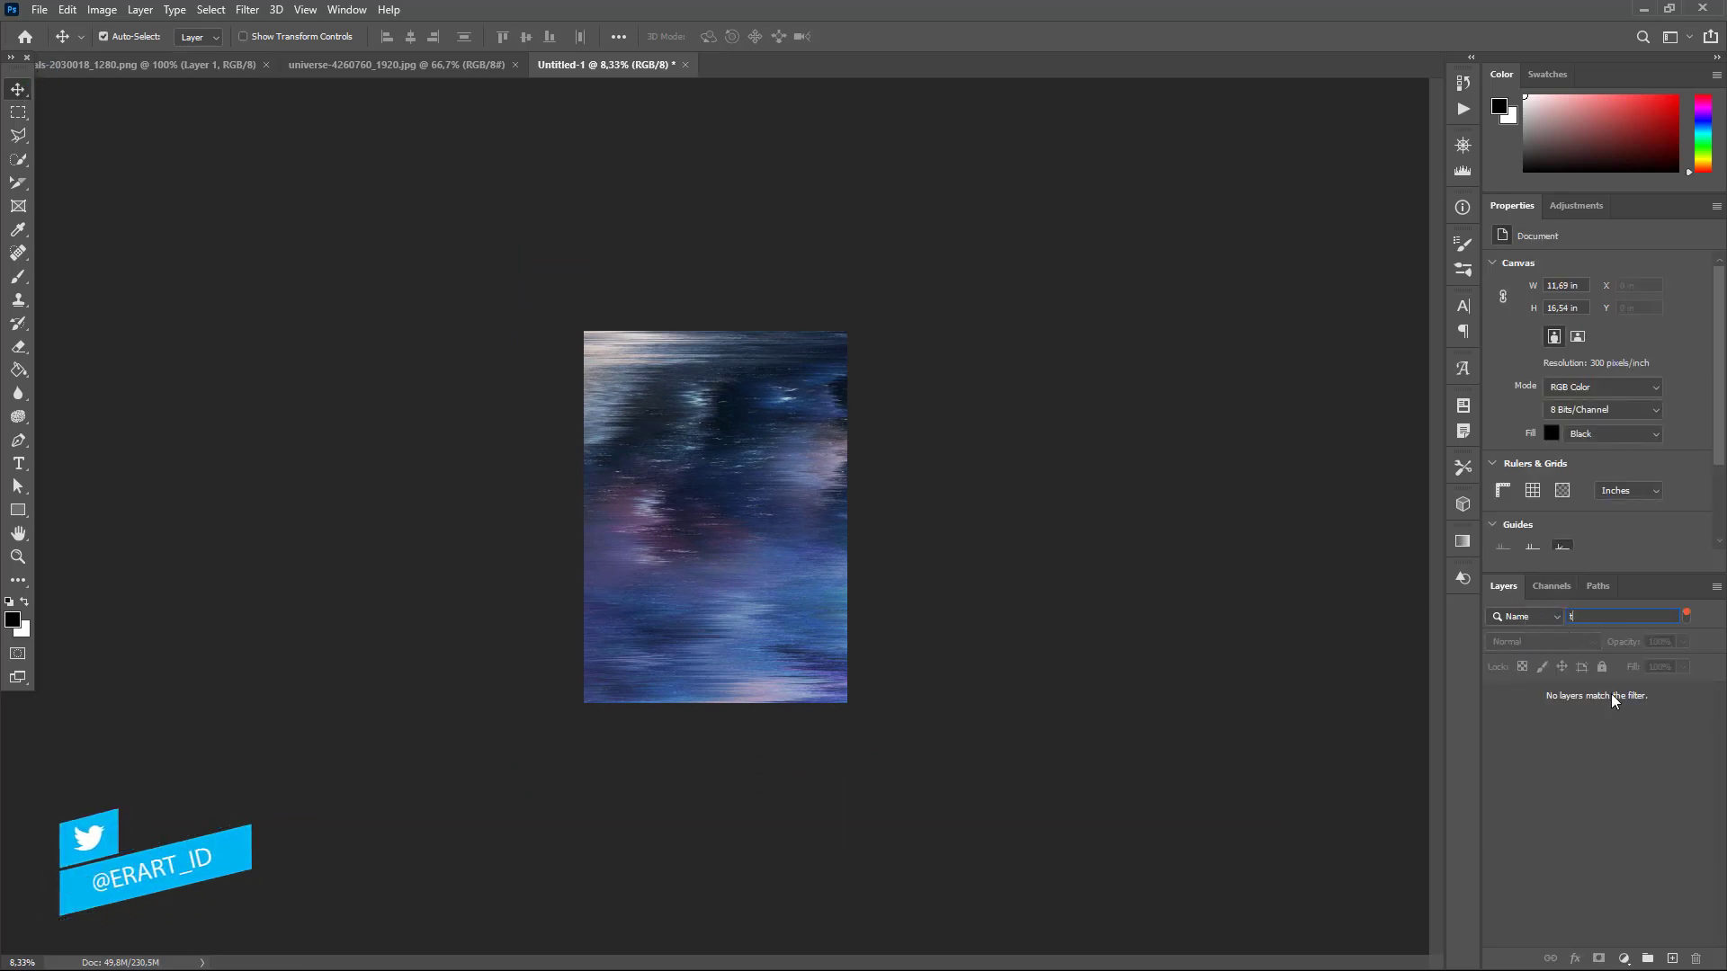
key("BackSpace")
left_click(1686, 617)
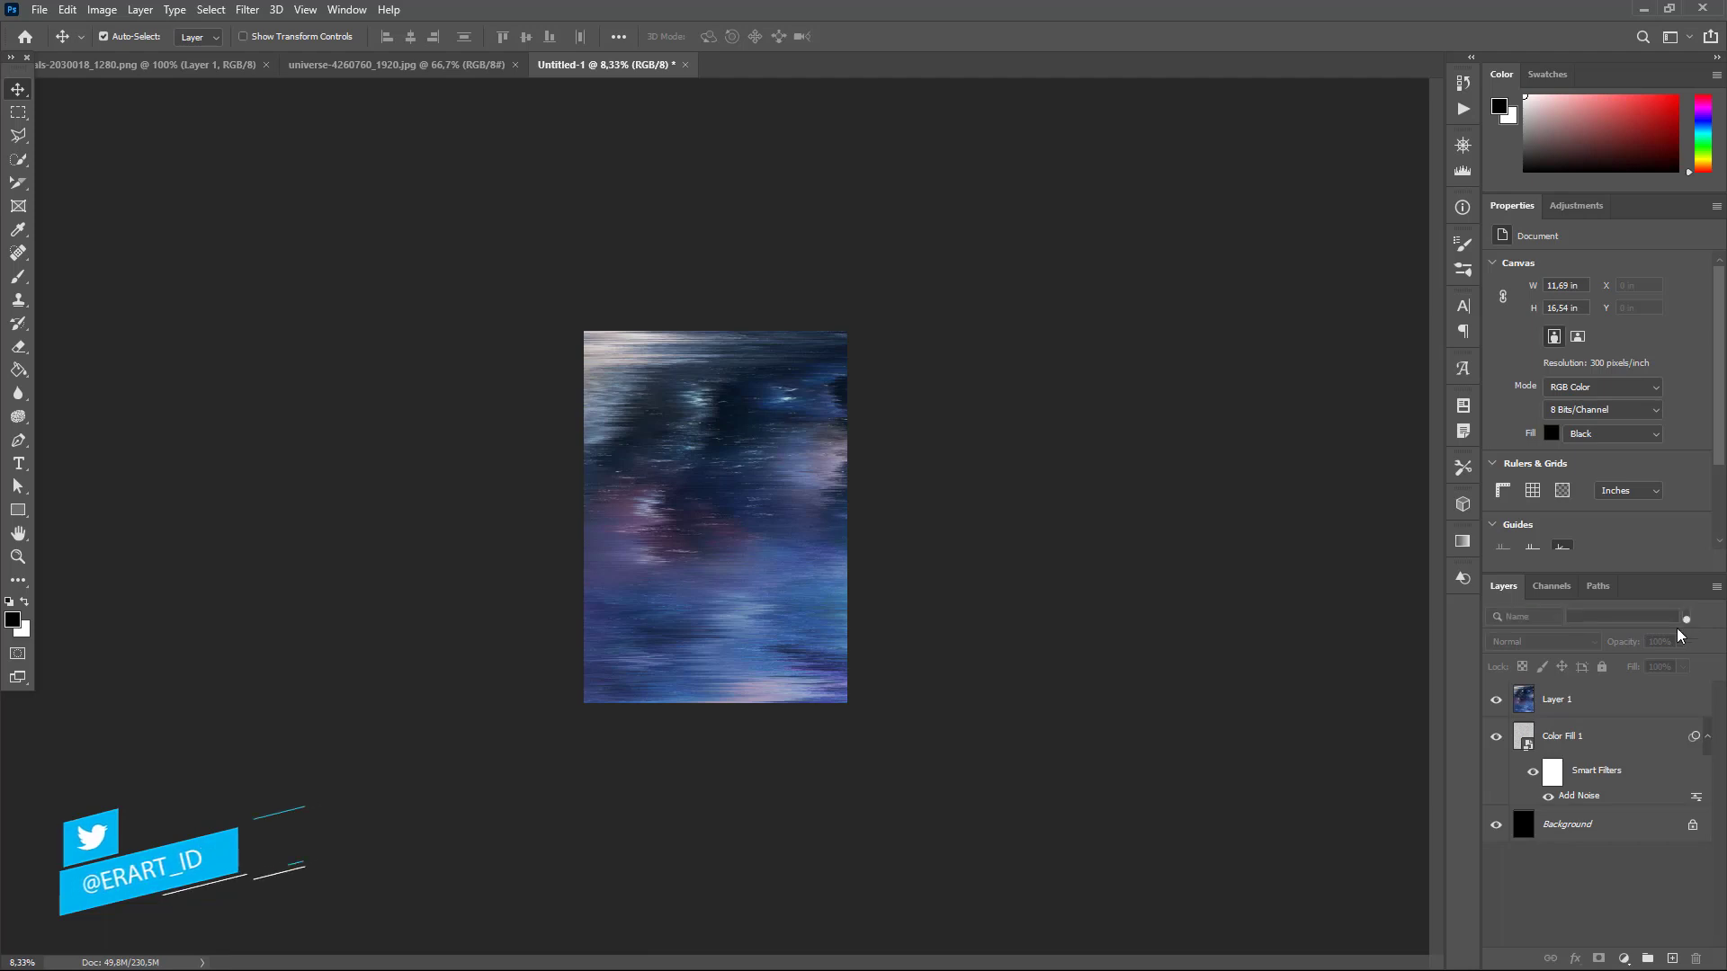
left_click(1570, 699)
- Rotate the streaked galaxy layer 90° so streaks run vertically, scaled to cover the poster
key("ctrl+t")
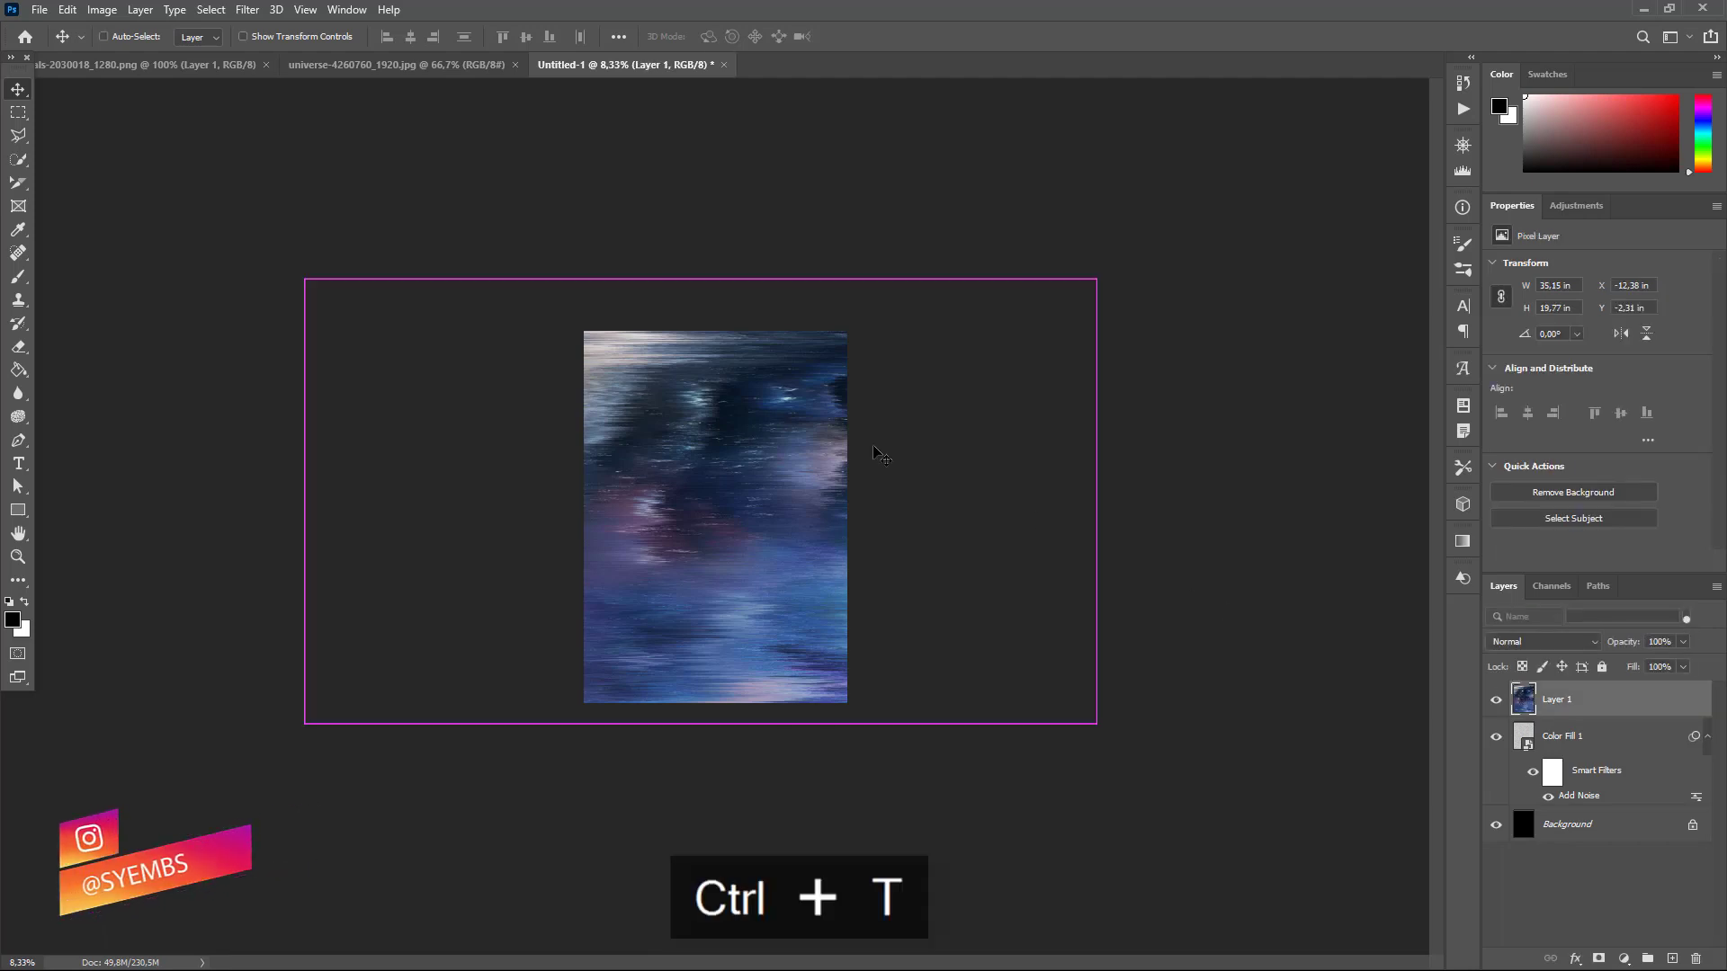
left_click_drag(1039, 795, 526, 826)
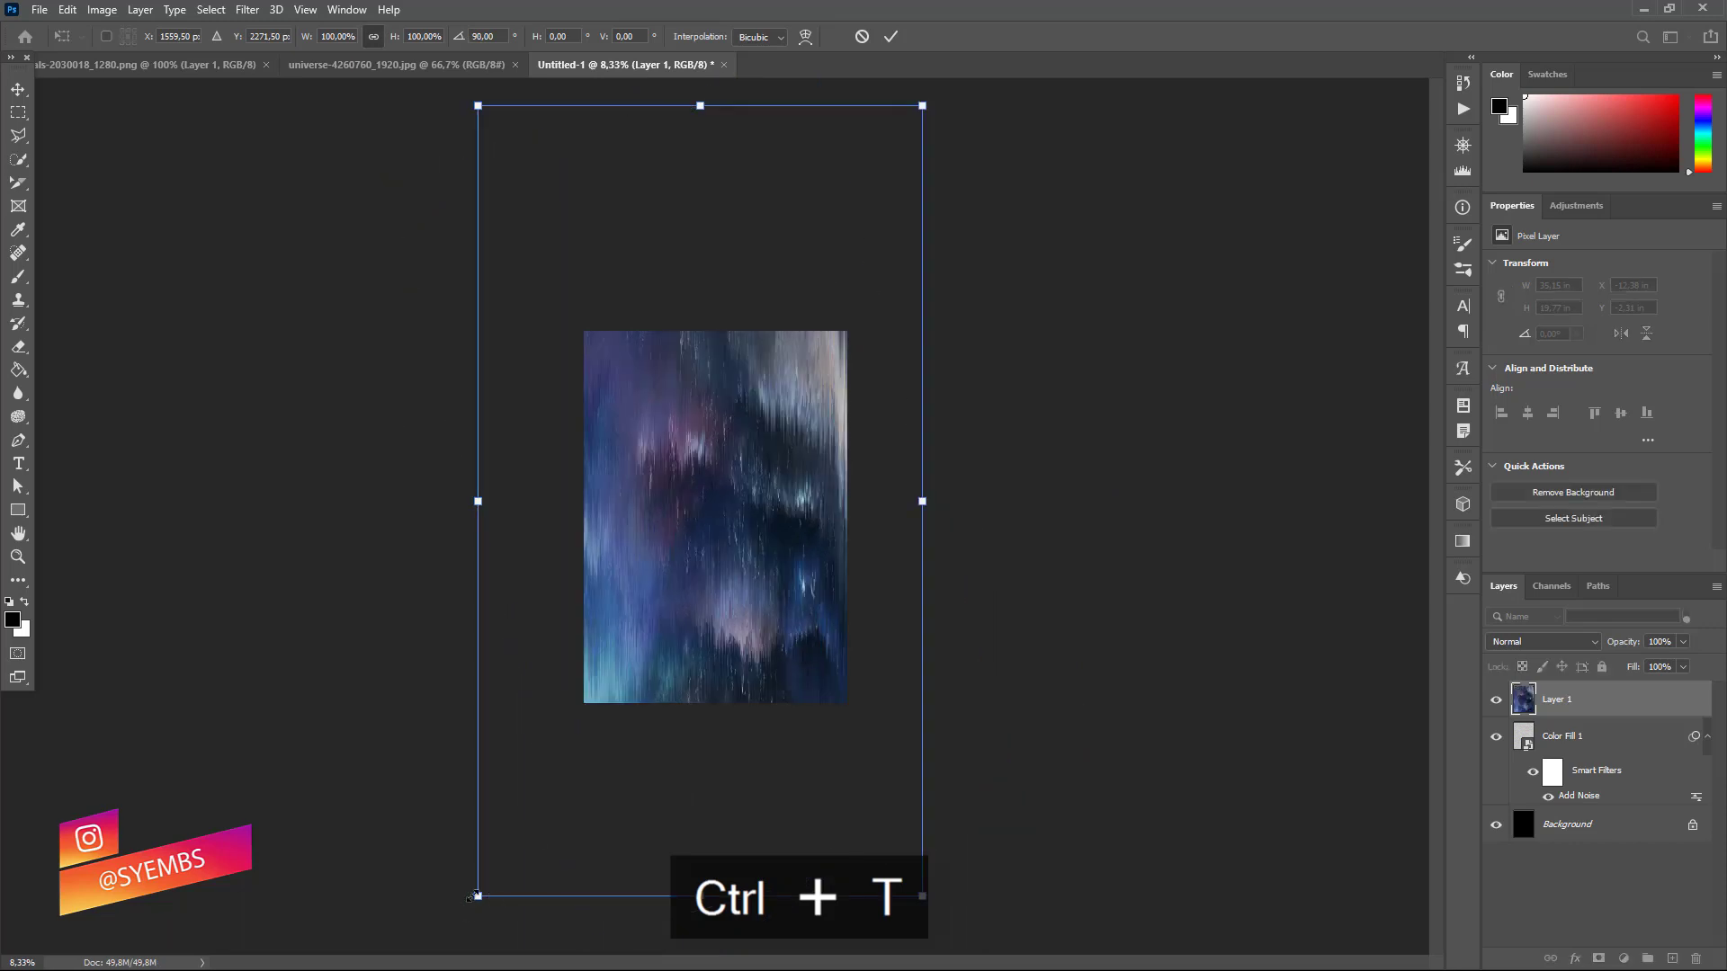
left_click_drag(476, 896, 565, 767)
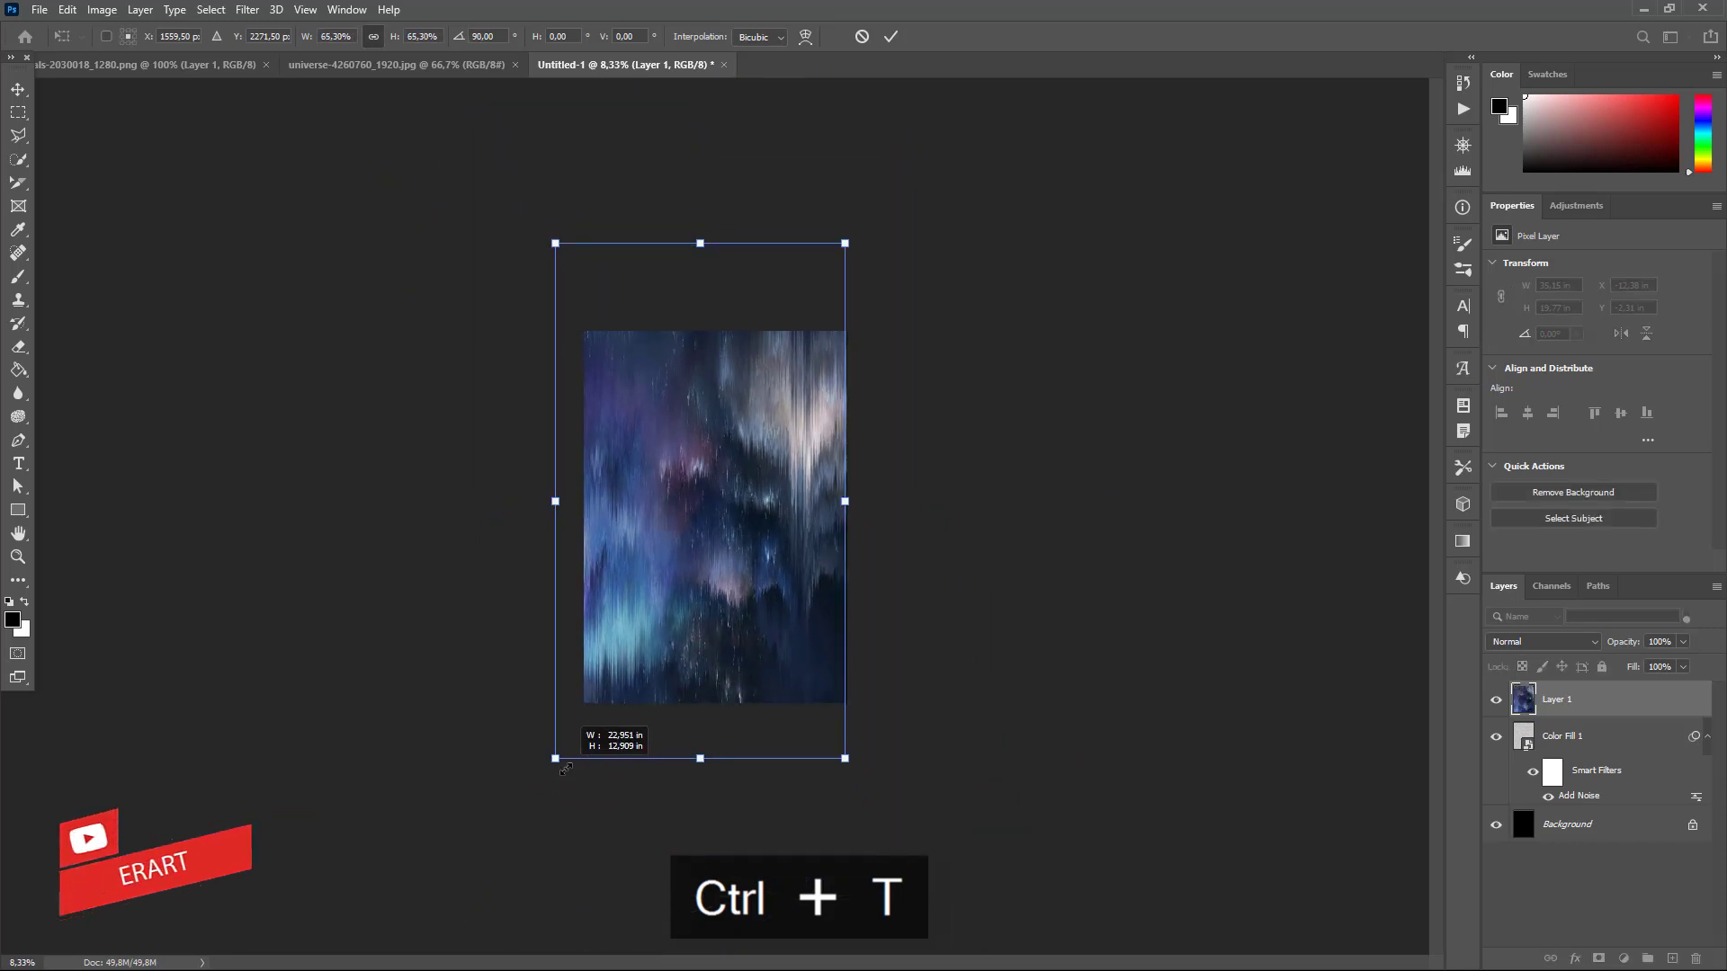
left_click_drag(670, 621, 683, 564)
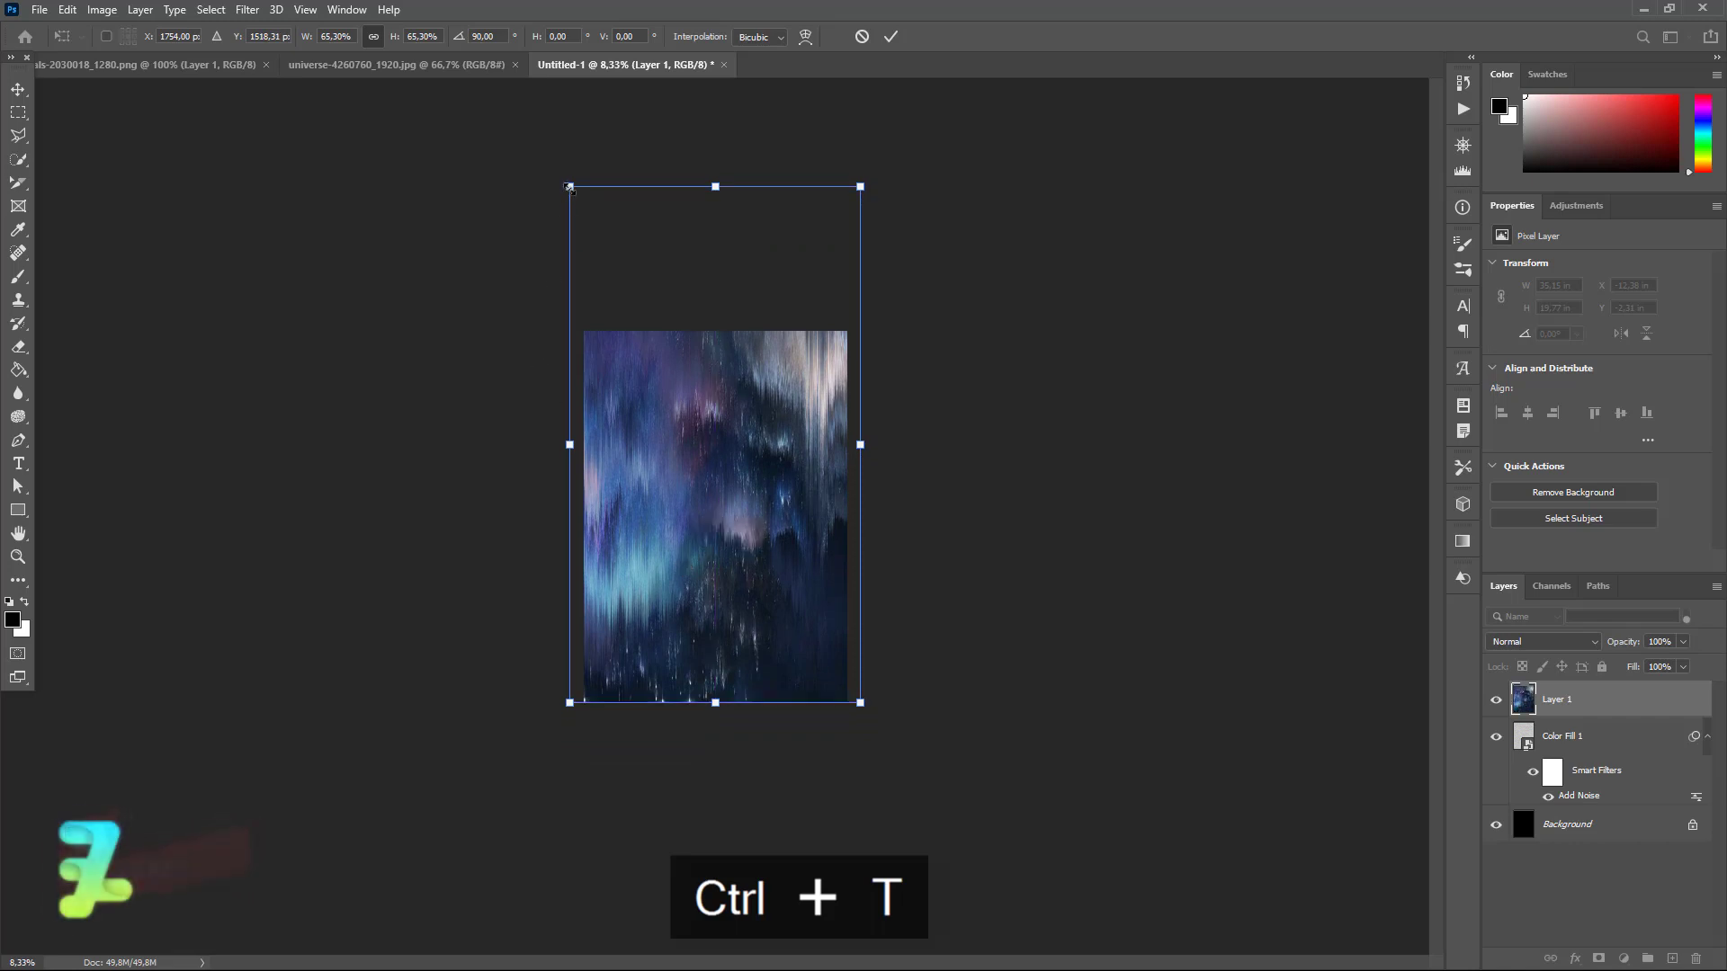
mouse_move(569, 187)
left_mouse_down()
mouse_move(590, 219)
mouse_move(507, 48)
mouse_move(541, 117)
left_mouse_up()
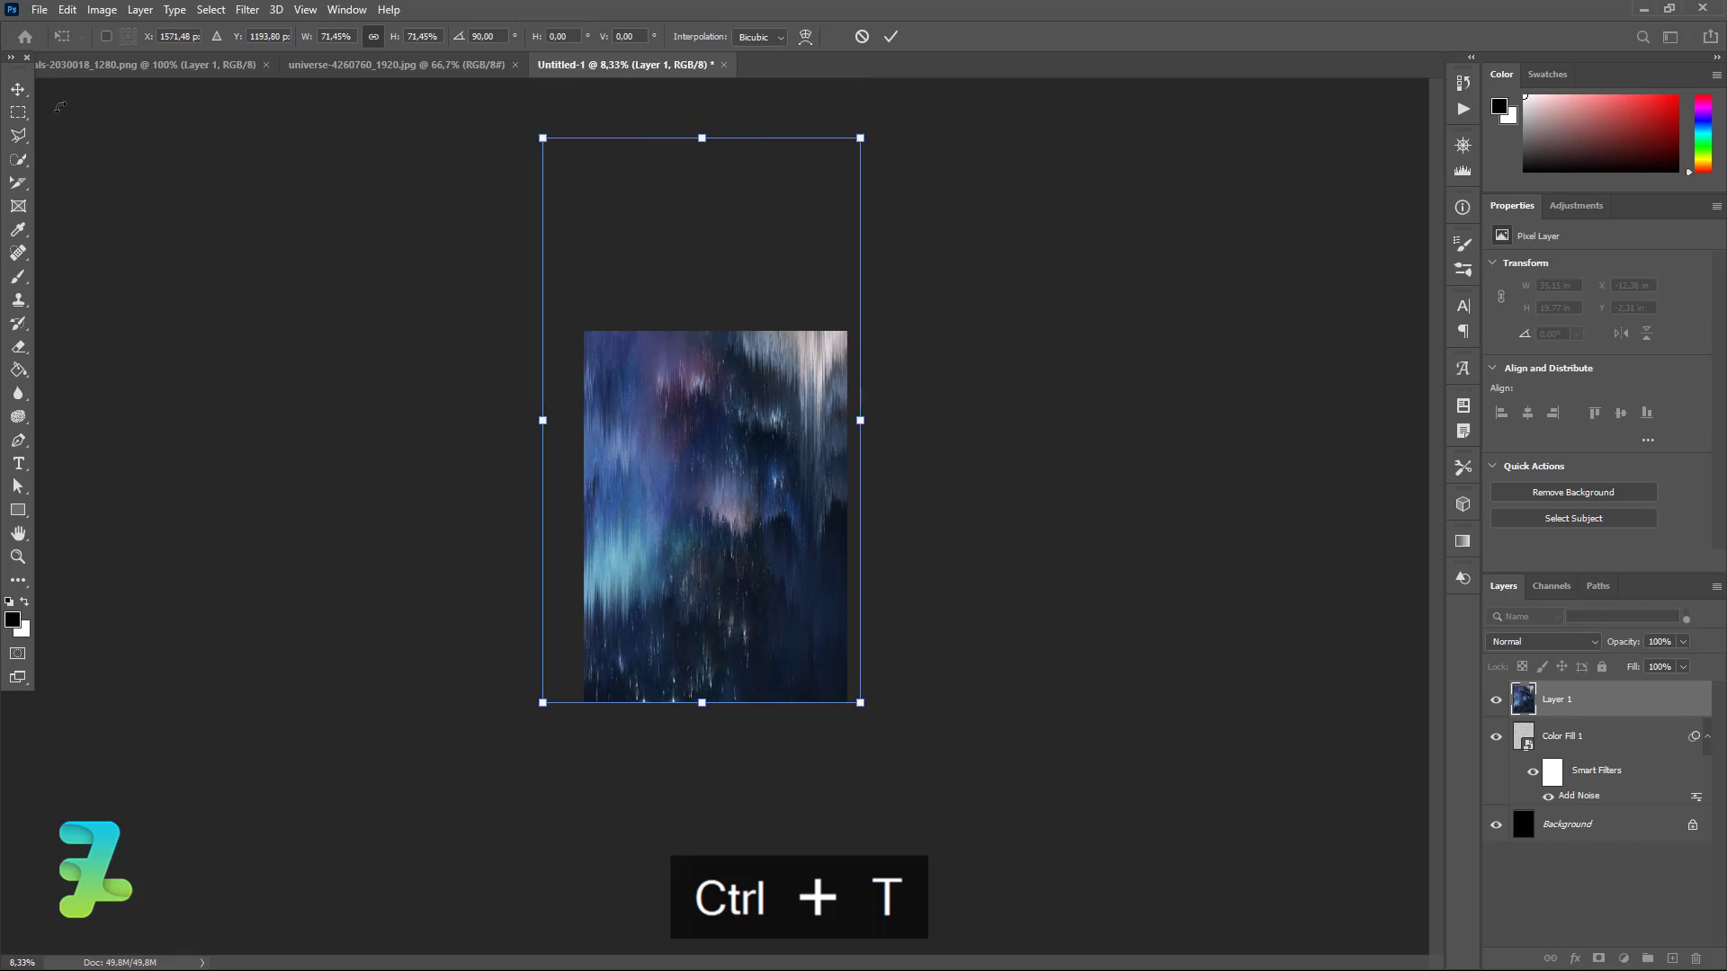
key("Return")
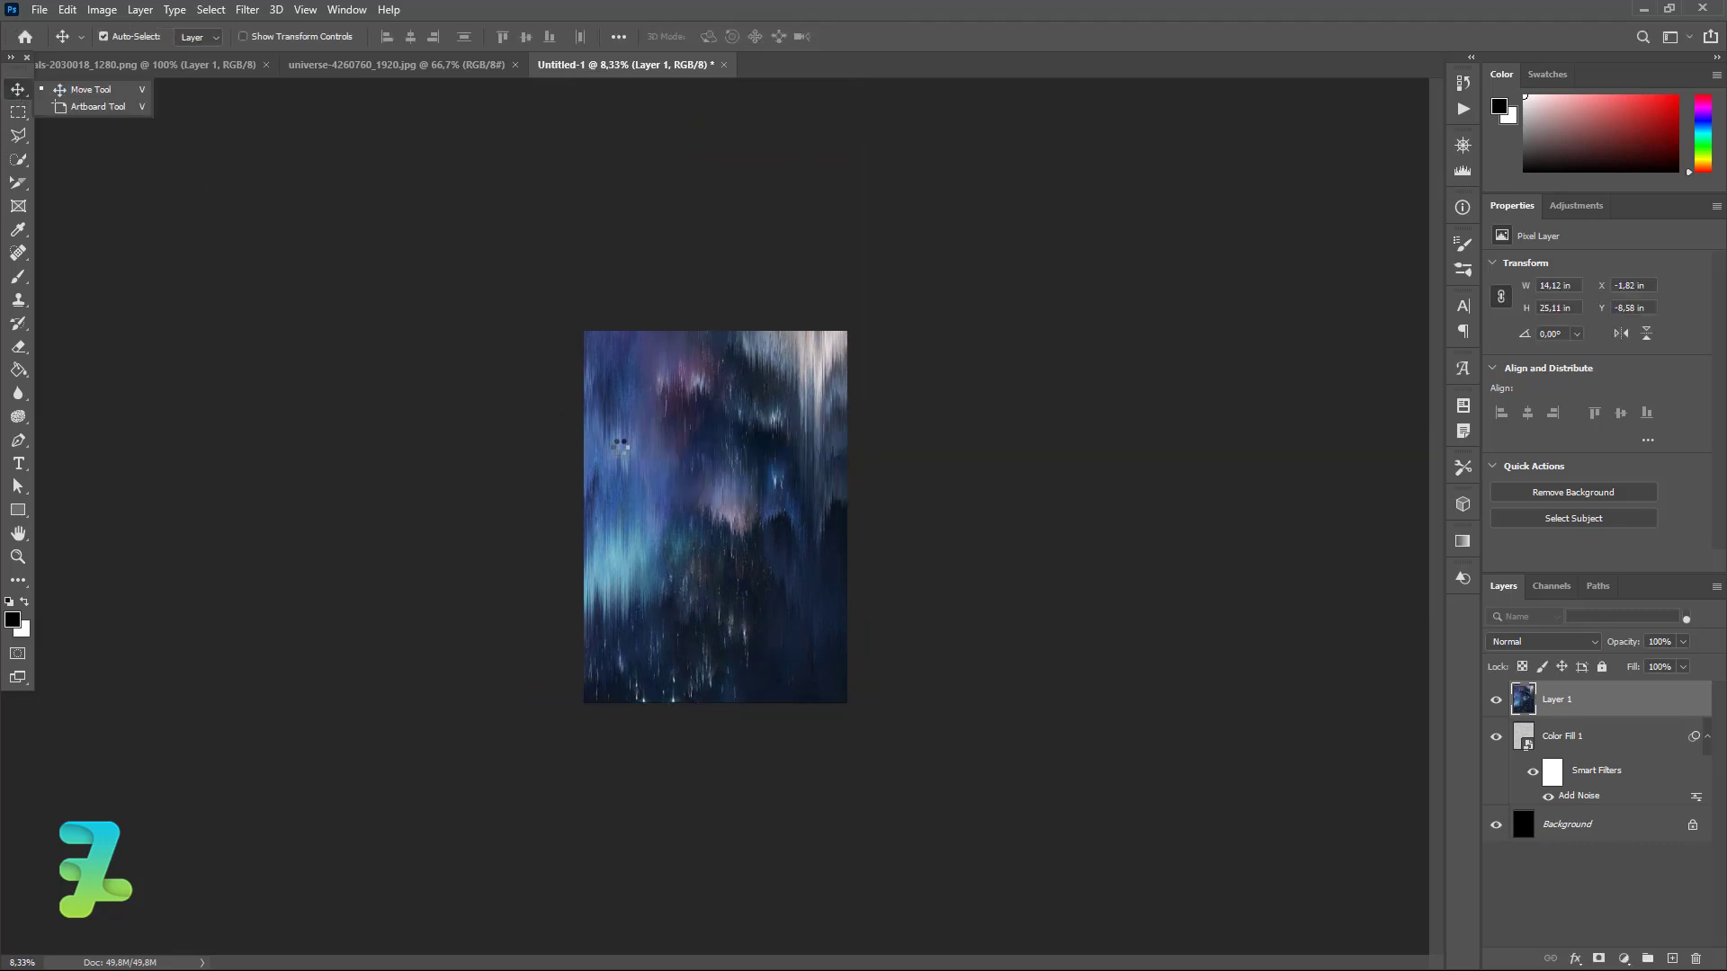
- Set Layer 1 to Difference blending and bring up the geese image document
key("ctrl+equal")
key("ctrl+equal")
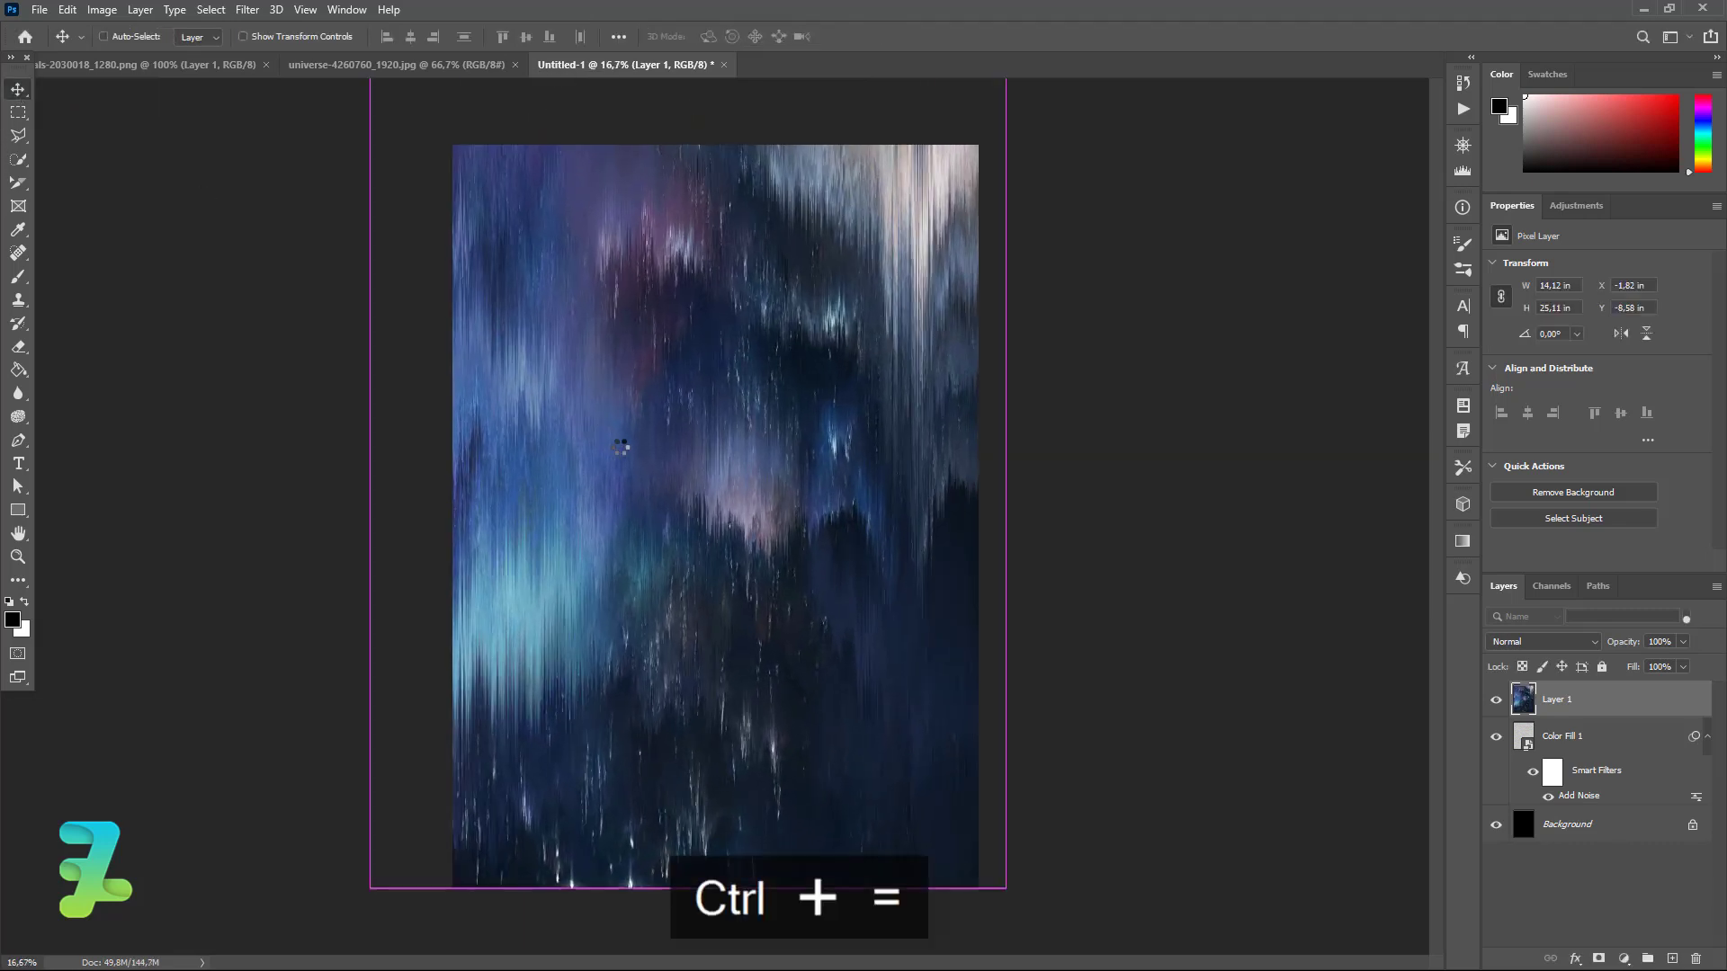
key("ctrl+equal")
key("ctrl+equal")
key("ctrl+minus")
key("ctrl+minus")
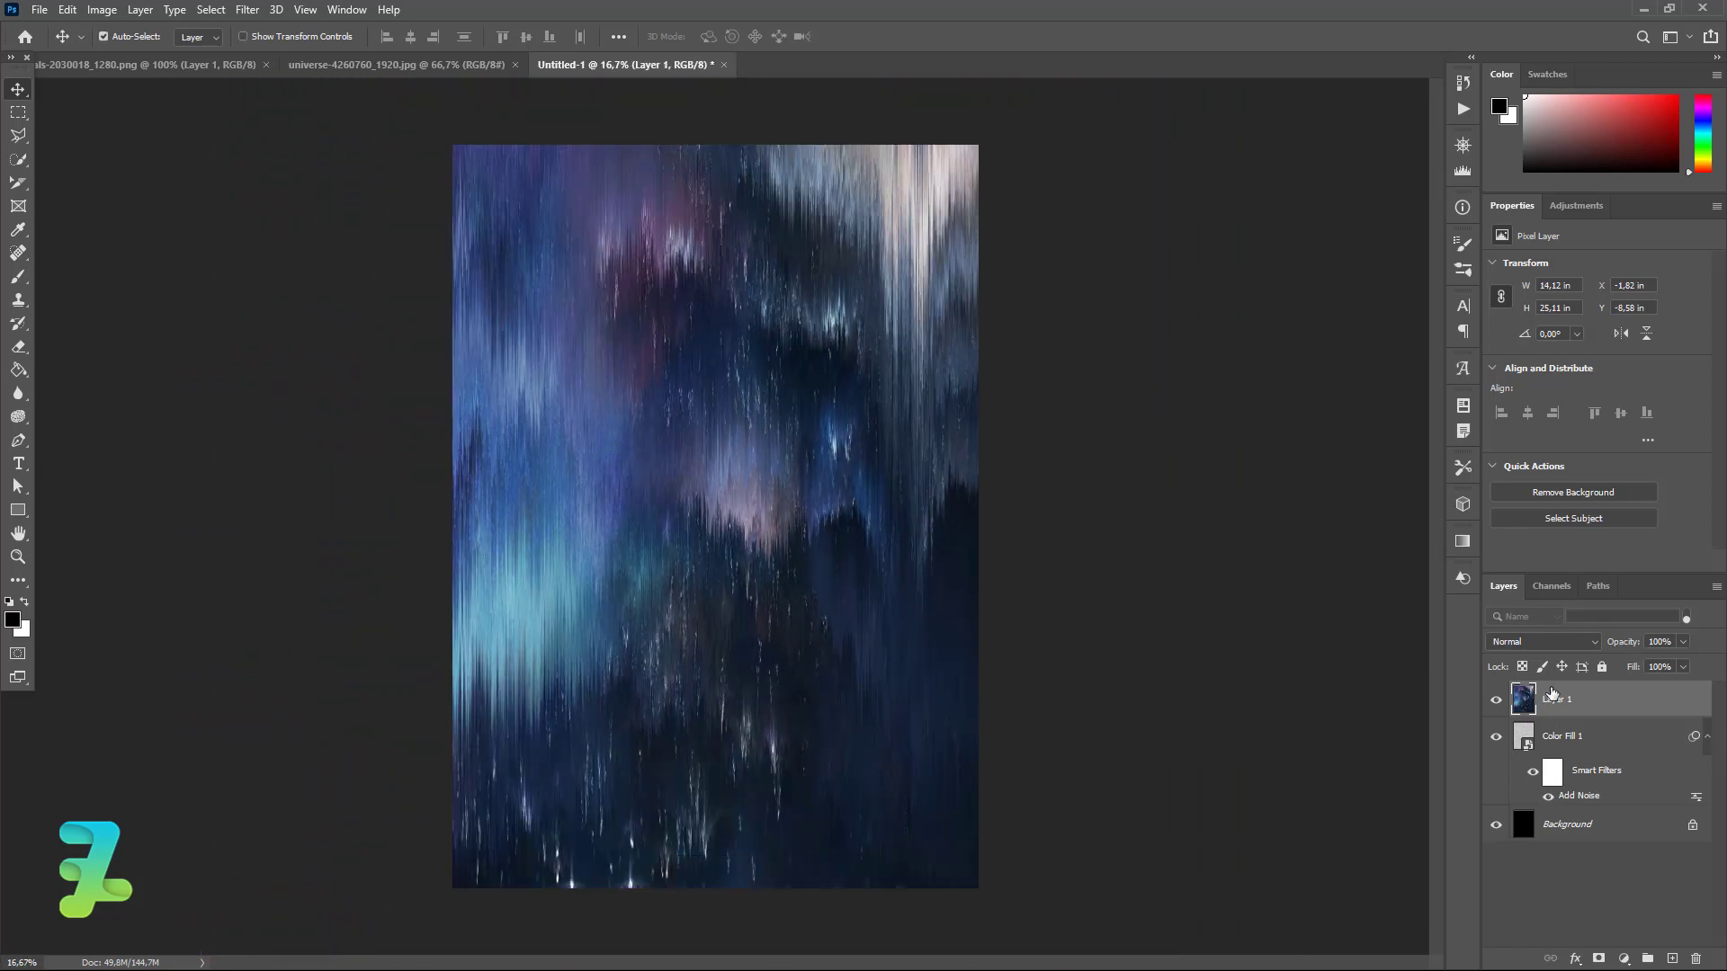
left_click(1594, 642)
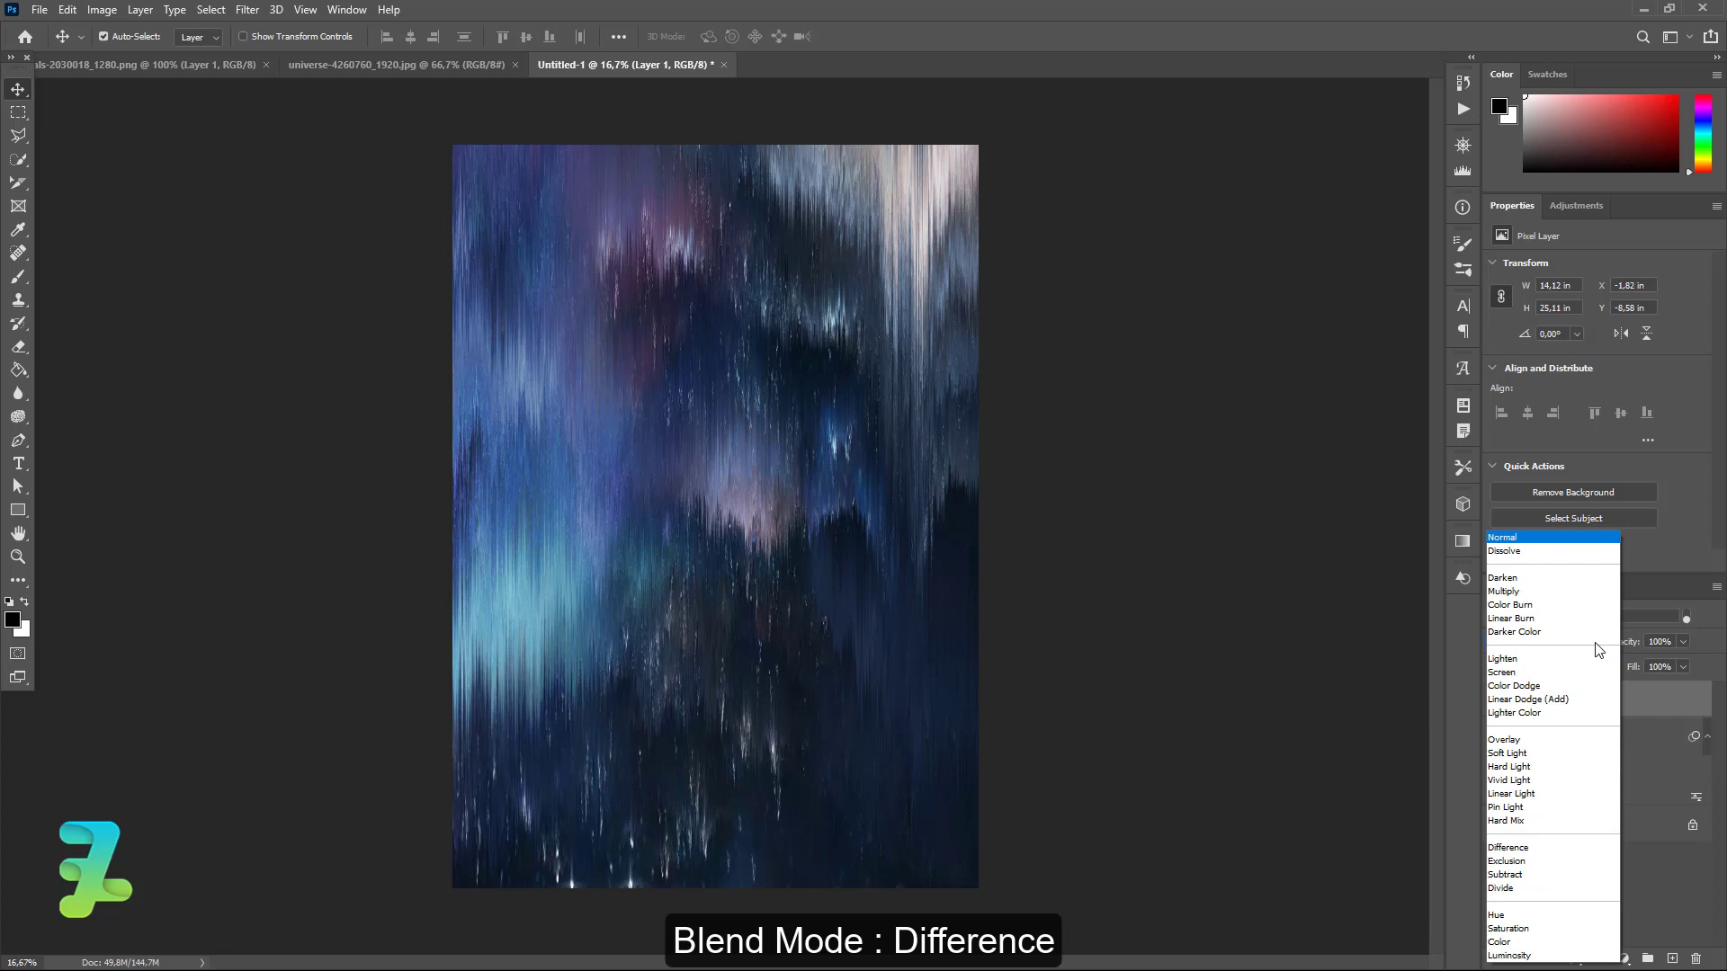
left_click(1519, 855)
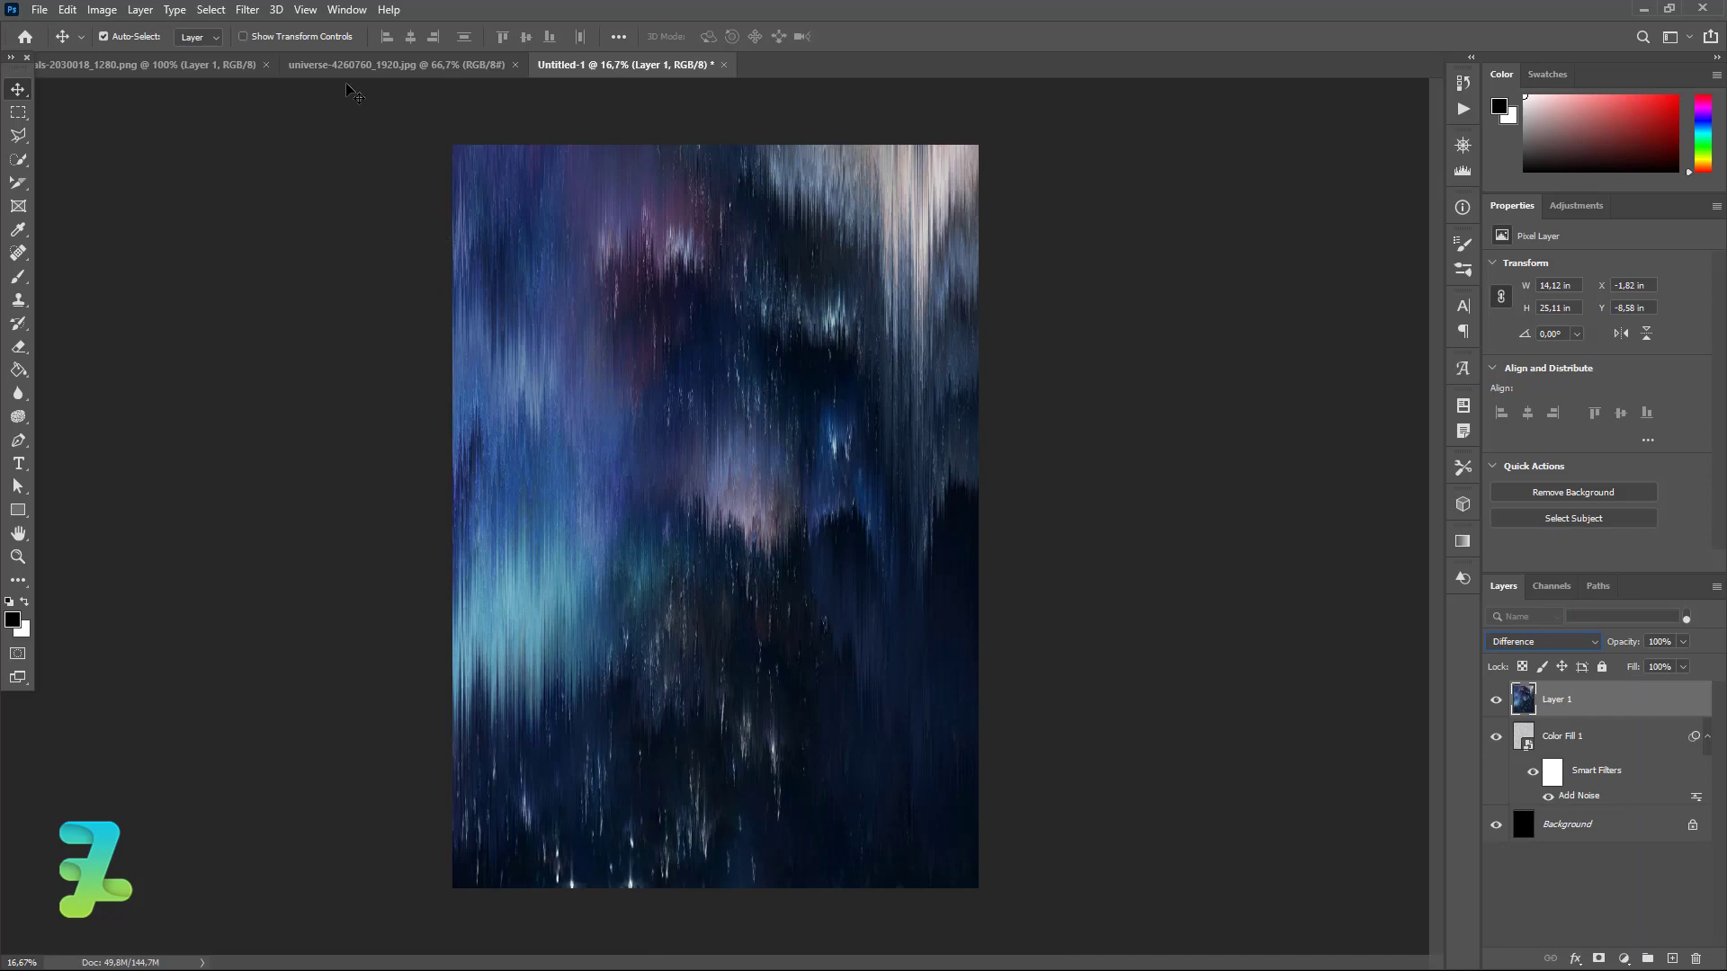
left_click(160, 71)
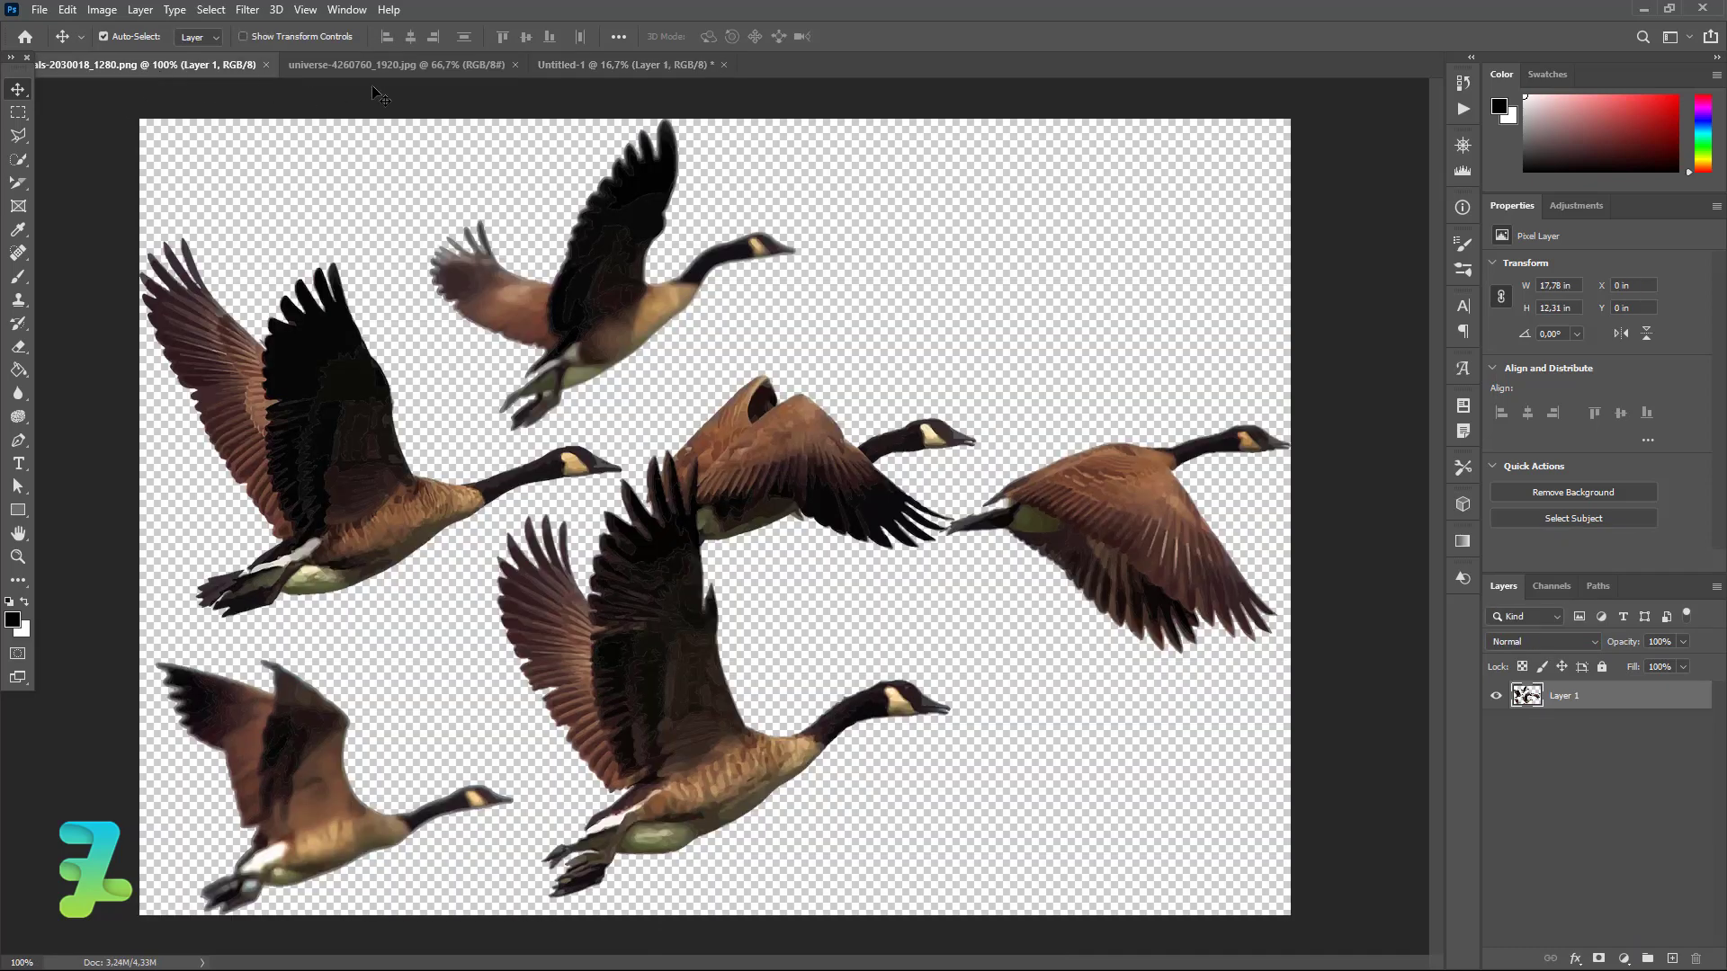
- Copy the starry universe image into the poster as Layer 2
left_click(384, 66)
right_click(384, 66)
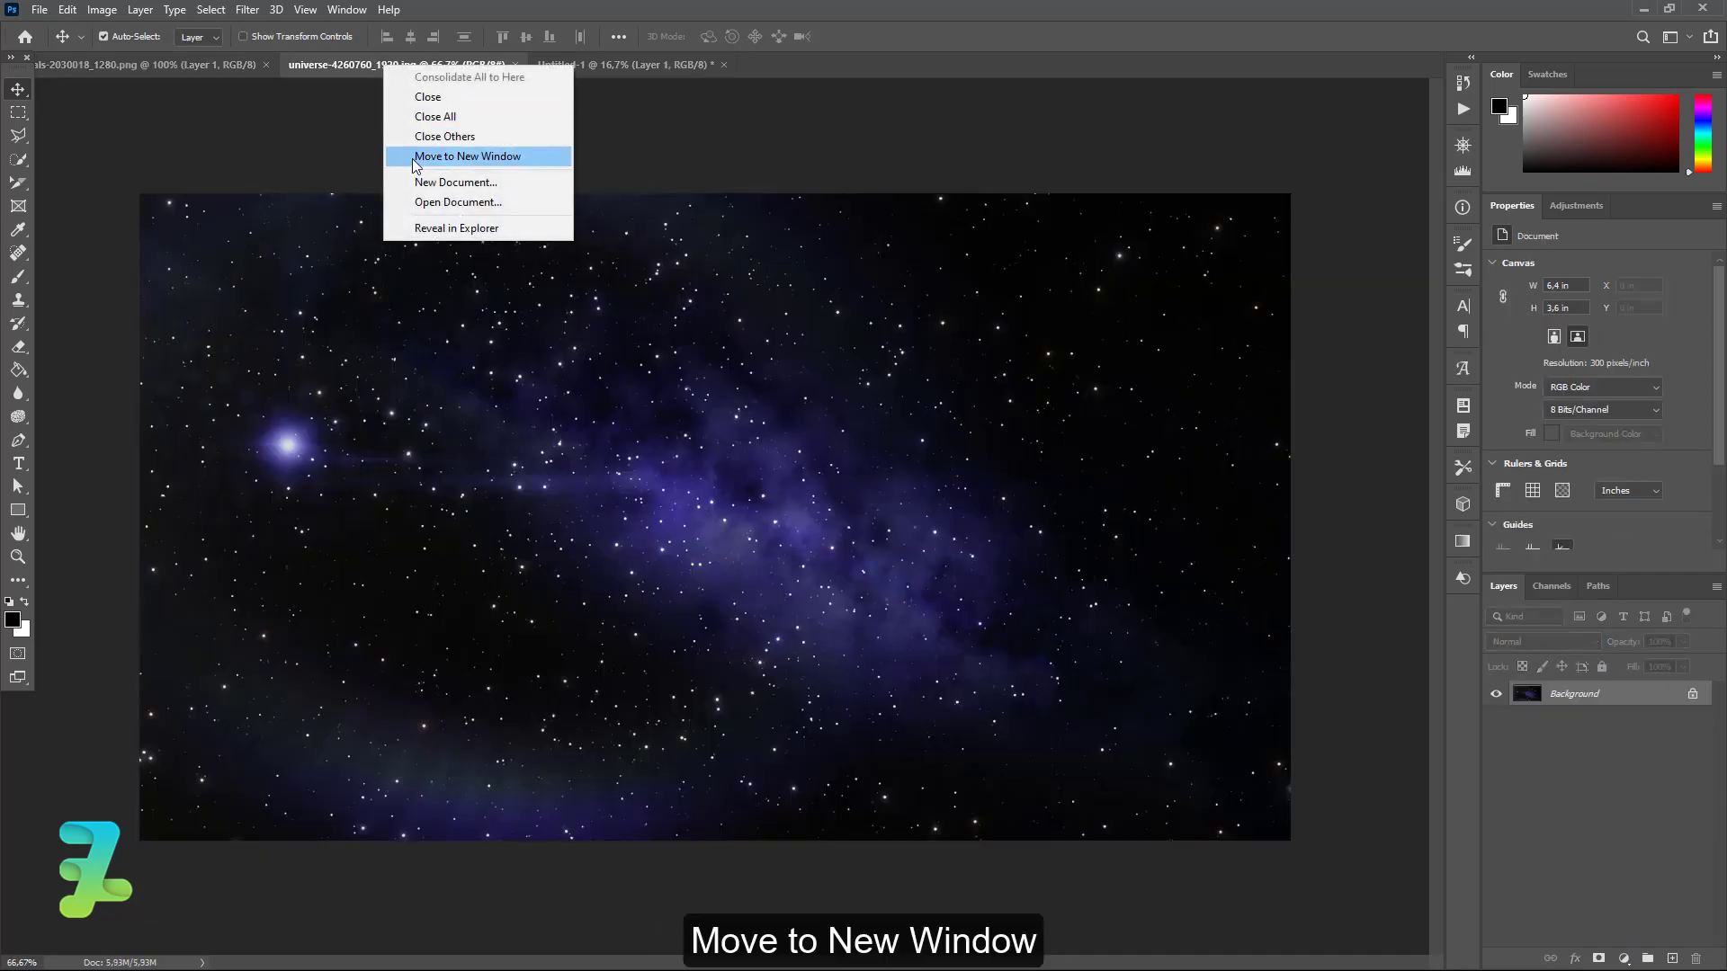
left_click(413, 158)
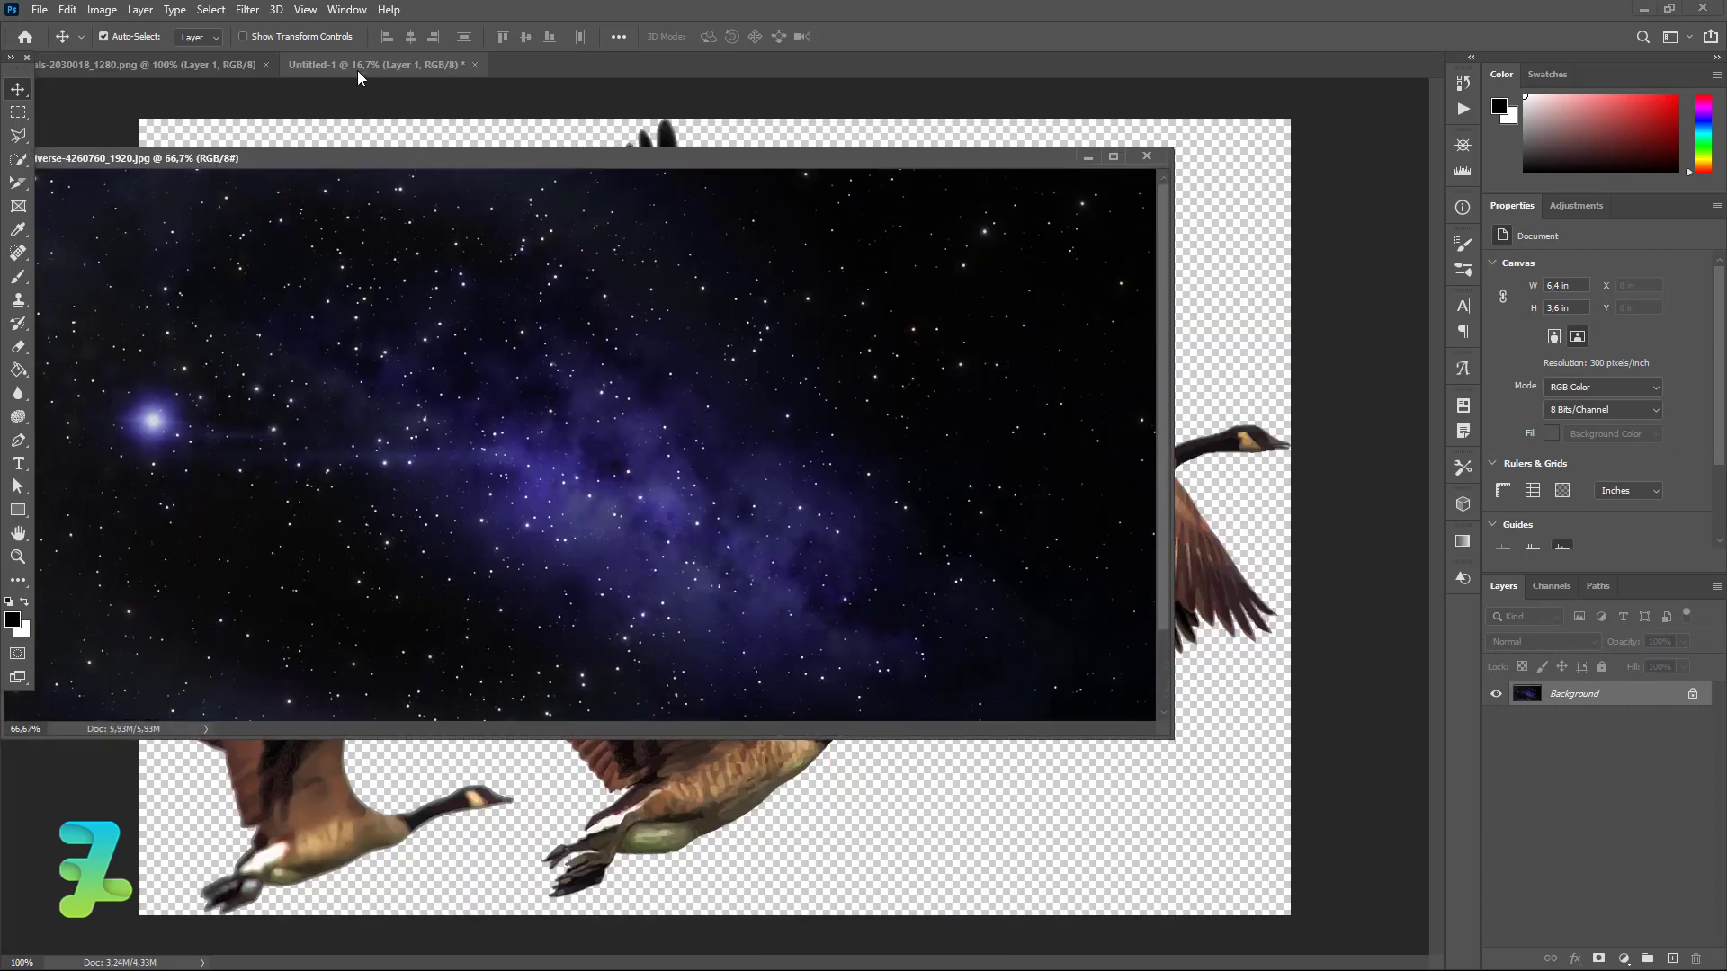
left_click(358, 71)
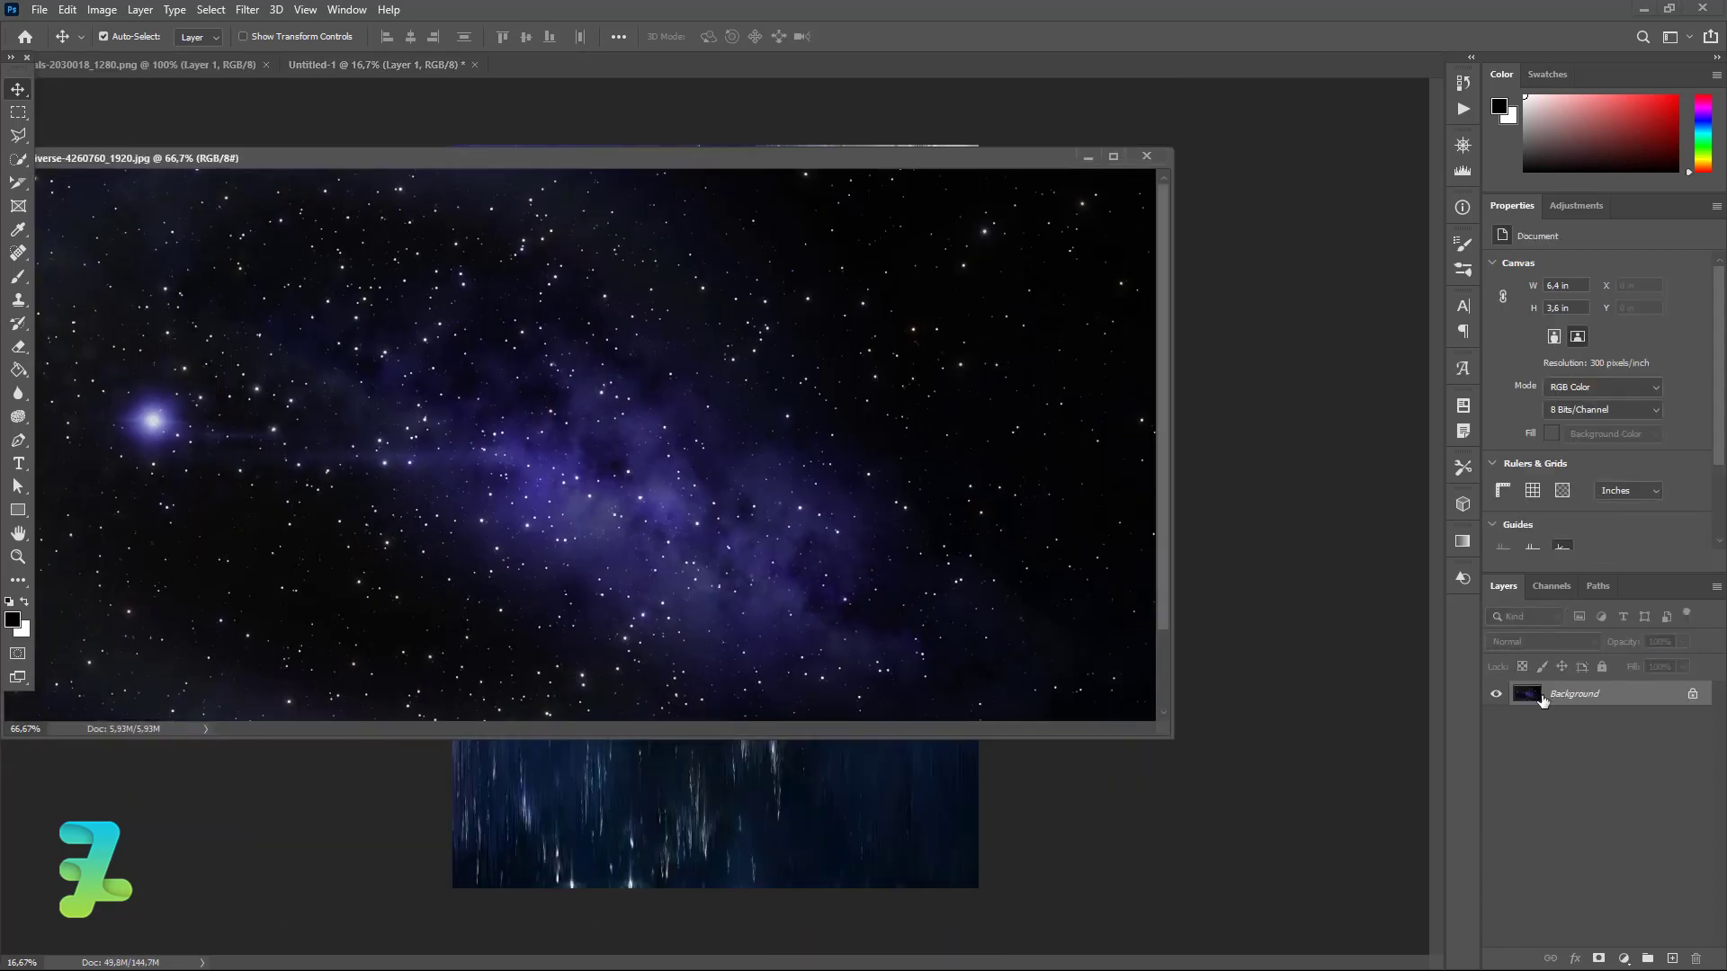
left_click_drag(1542, 699, 827, 782)
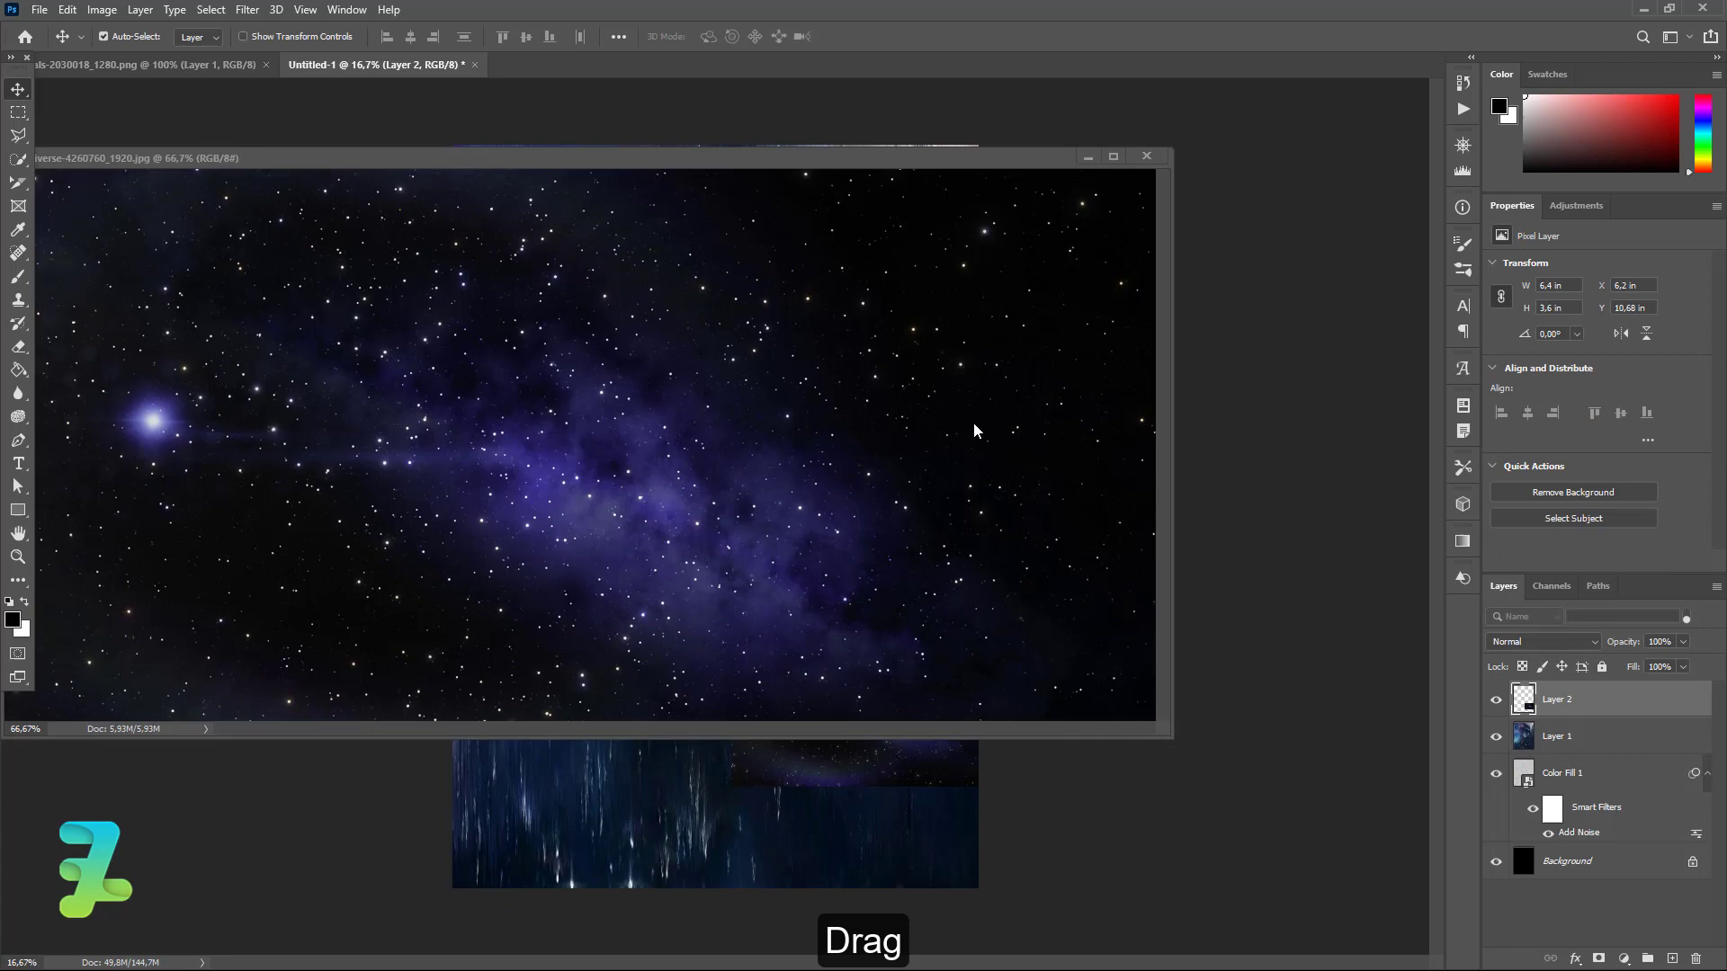
left_click(1142, 162)
- Rotate the star layer upright and enlarge it to about 17.72 × 31.51 in, covering the canvas
key("ctrl+minus")
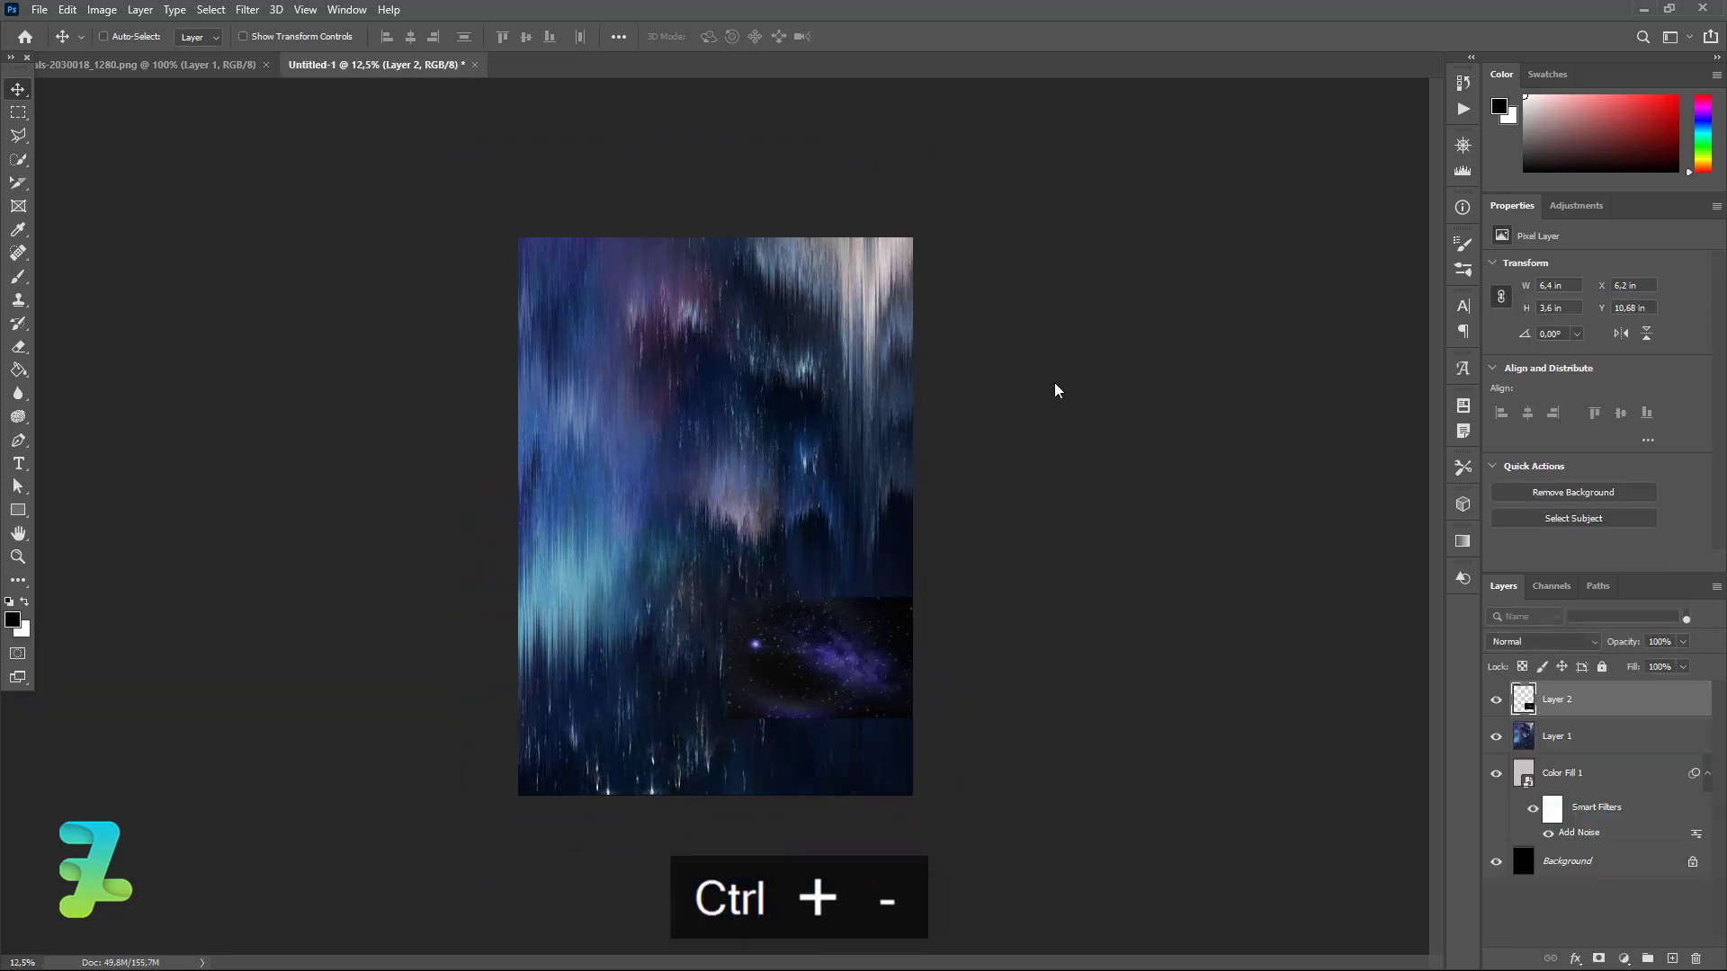
key("ctrl+minus")
key("ctrl+t")
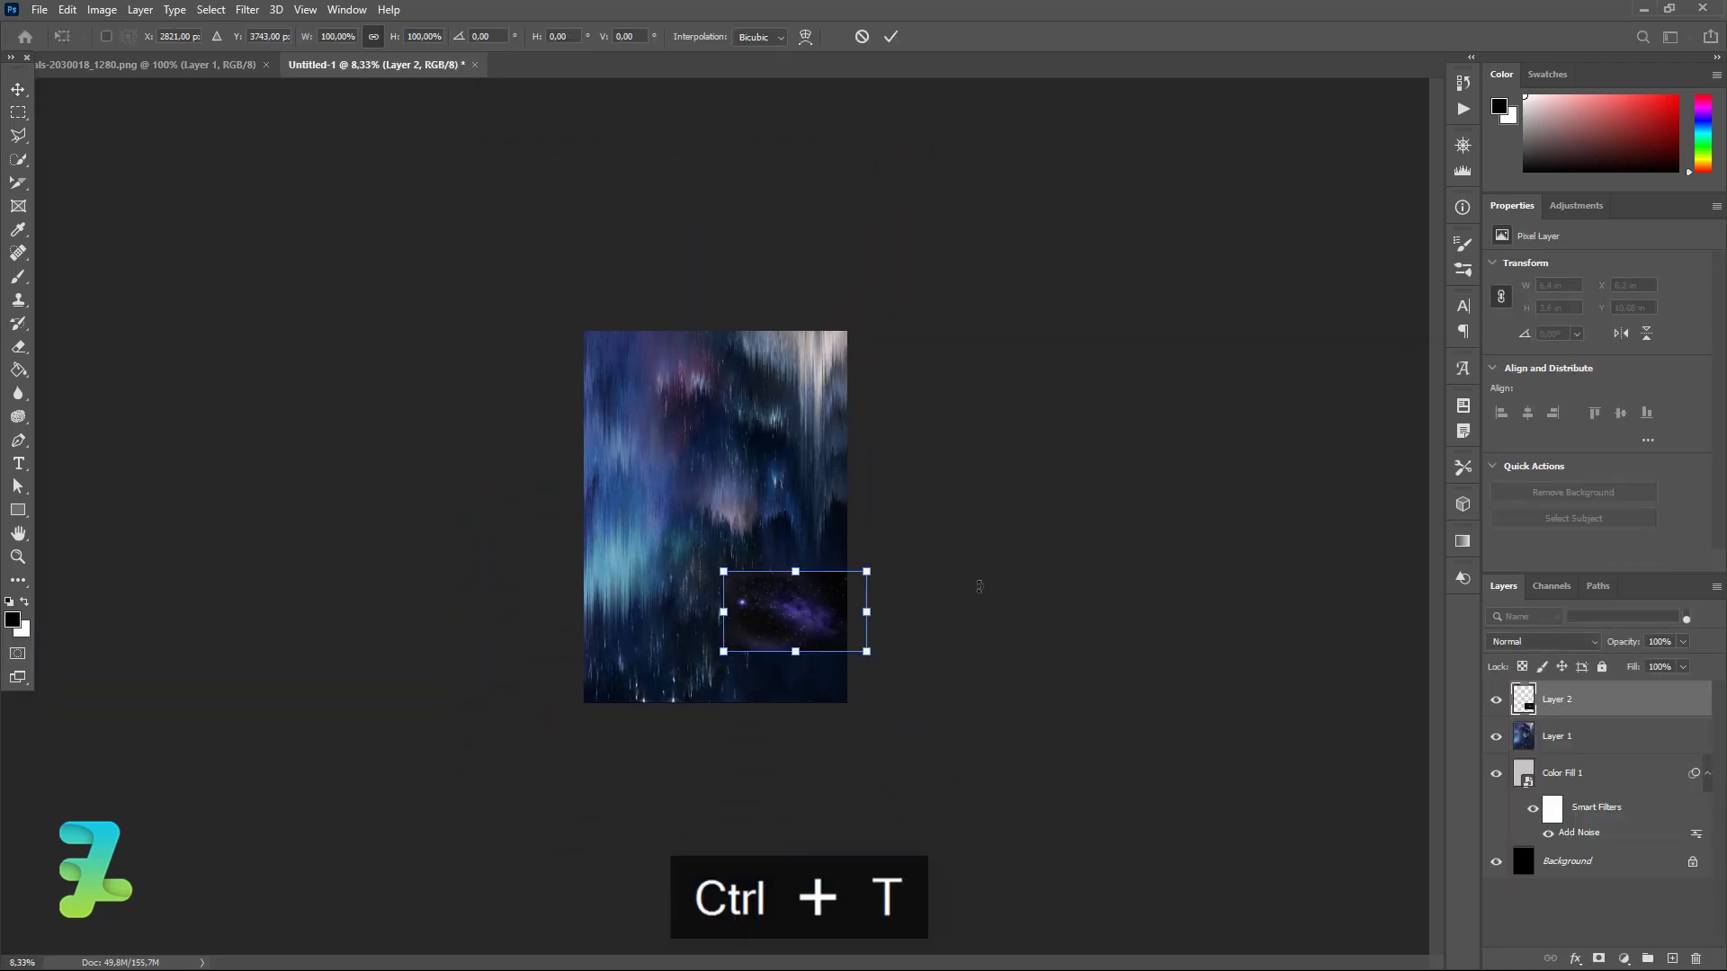
mouse_move(932, 665)
left_mouse_down()
mouse_move(843, 518)
mouse_move(1016, 275)
left_mouse_up()
left_click_drag(894, 566, 809, 493)
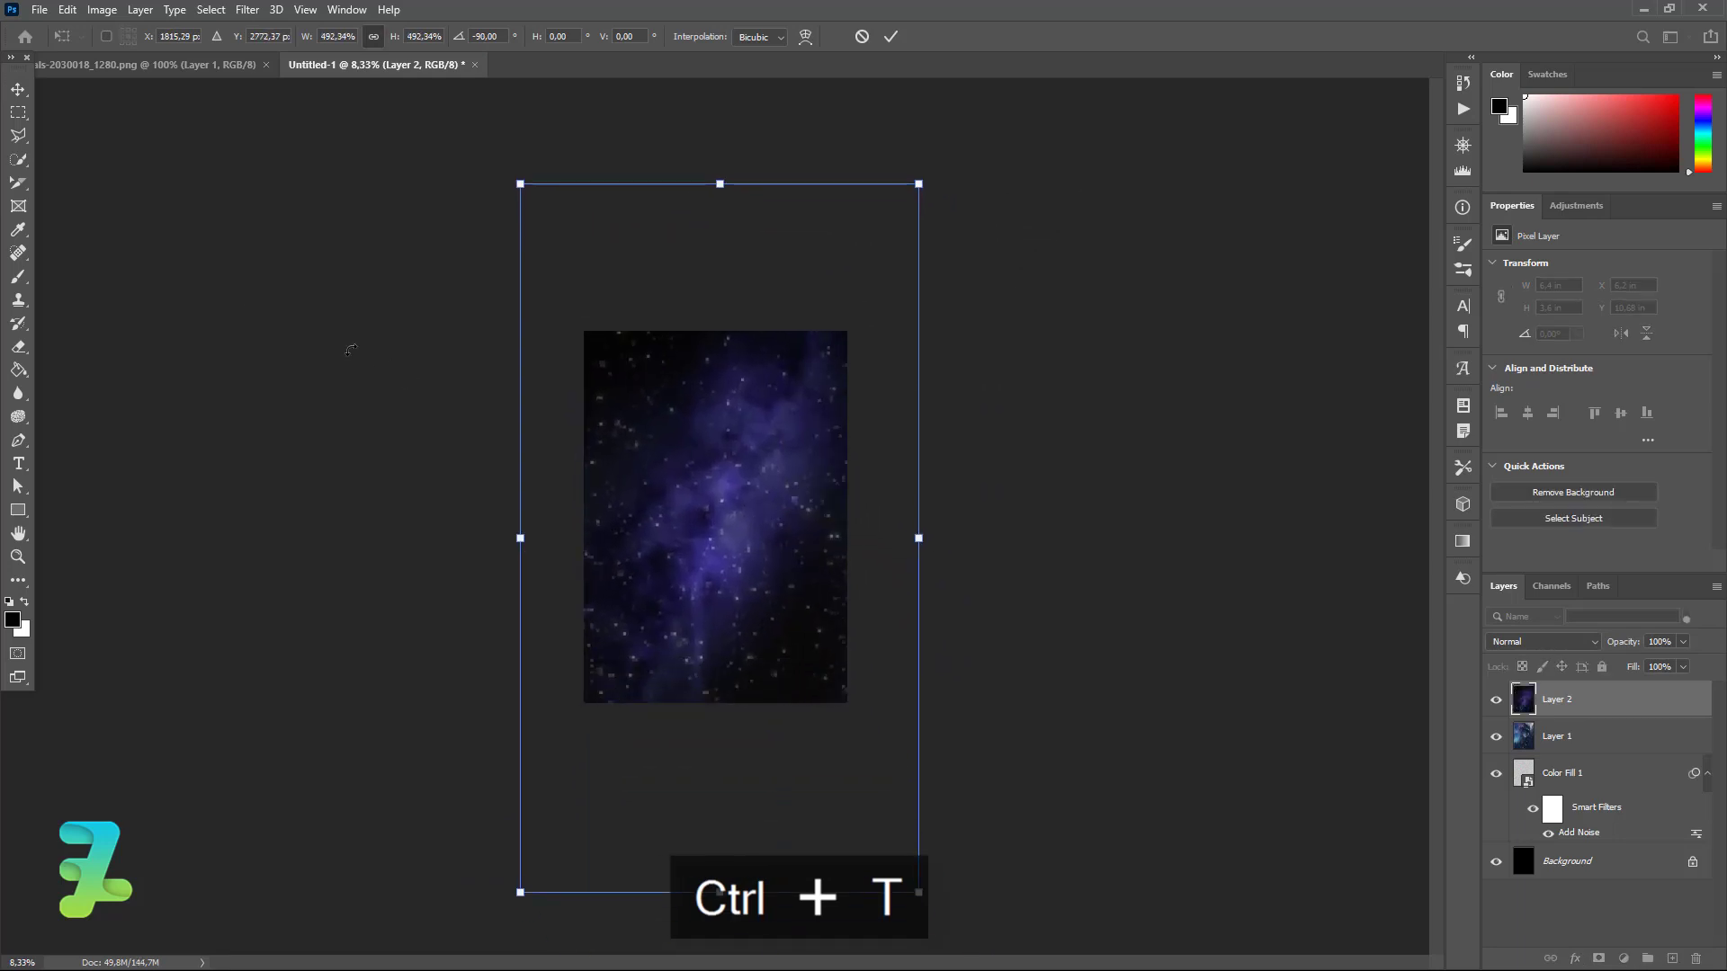
left_click(18, 89)
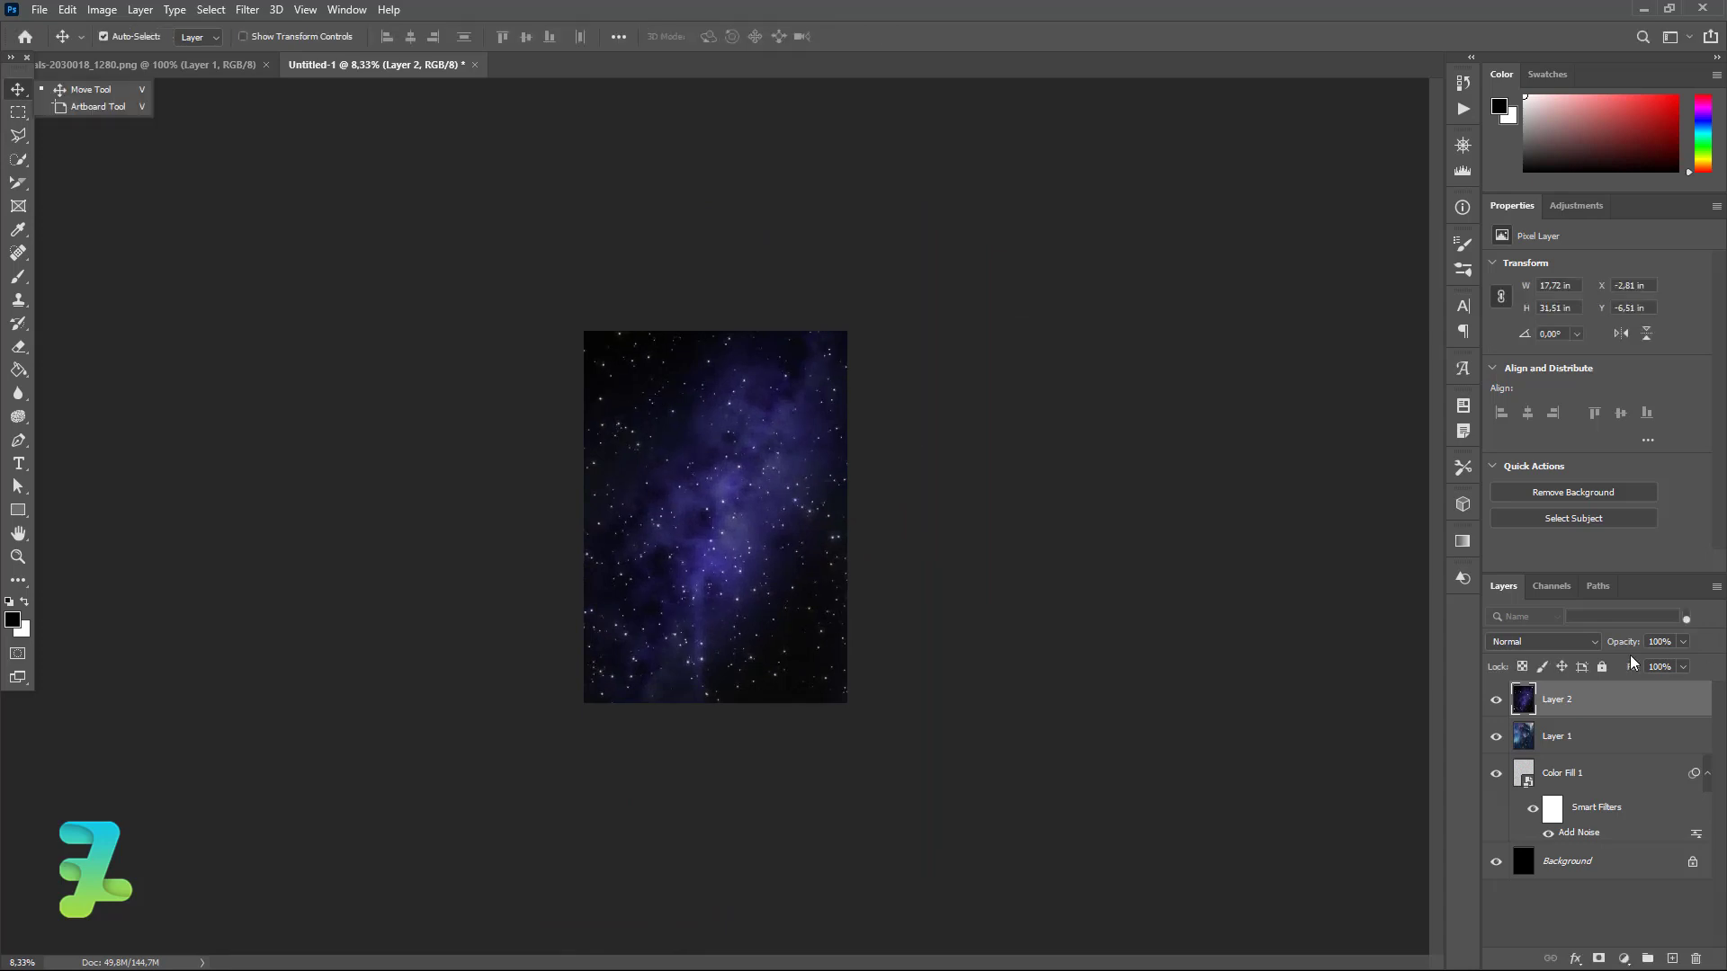
- Set Layer 2 to Lighter Color blending with opacity lowered to about 30%
left_click(1597, 644)
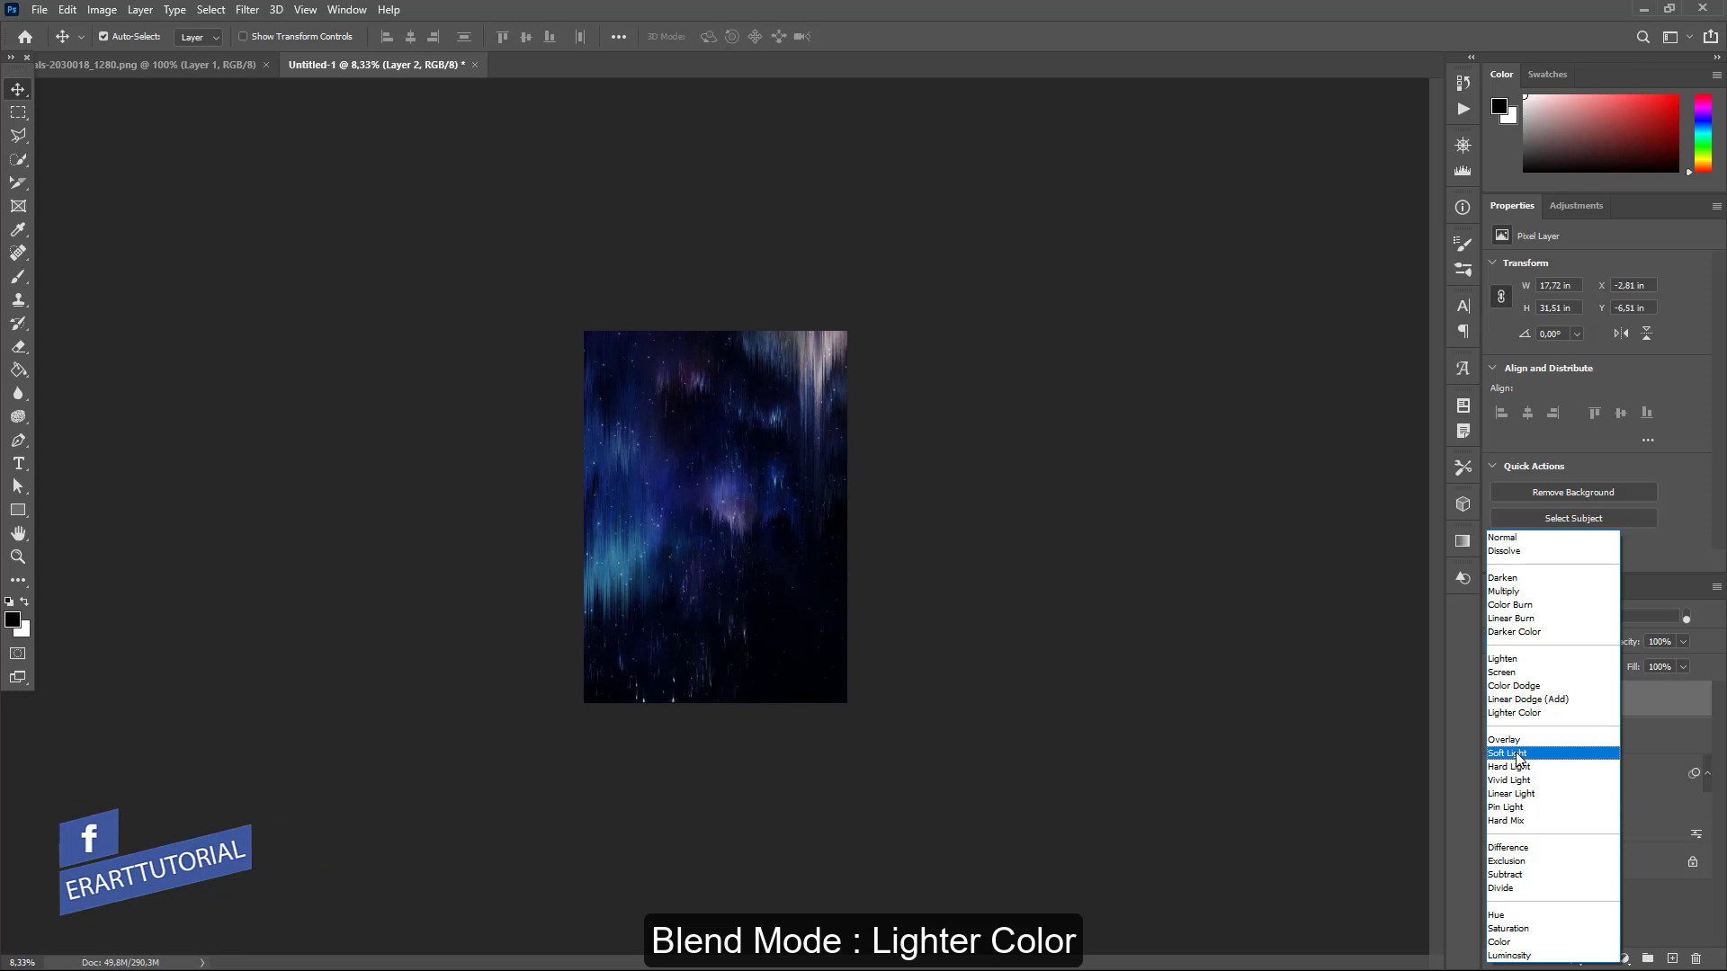
left_click(1510, 712)
key("ctrl+equal")
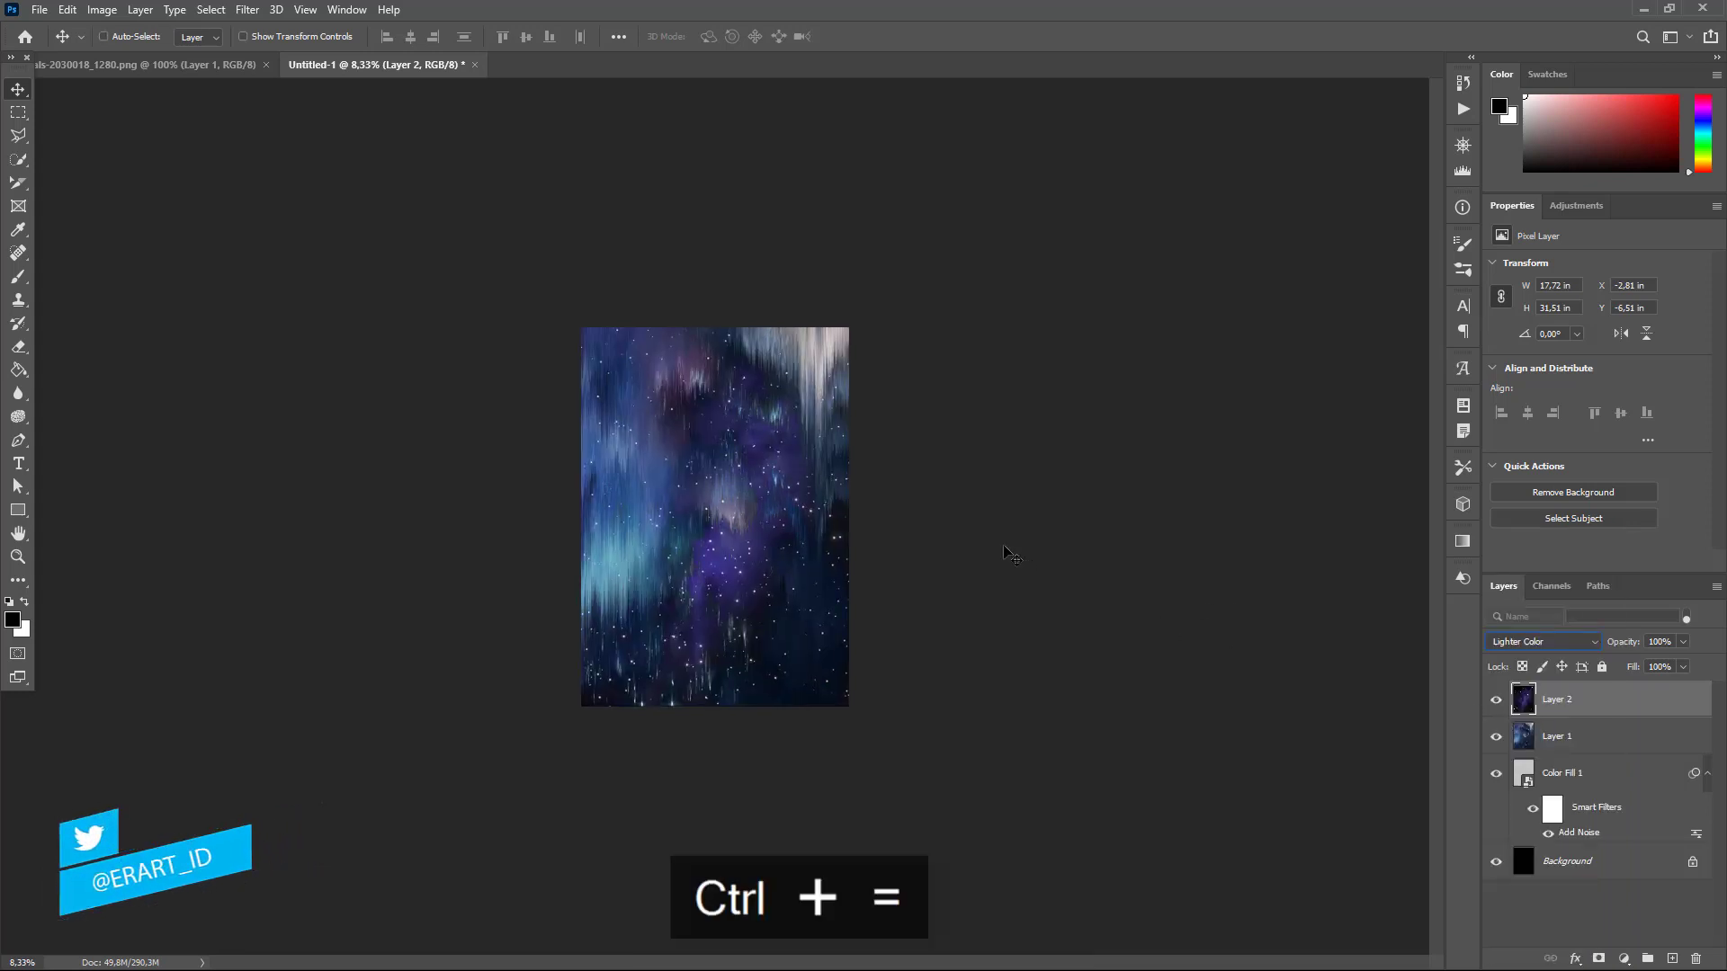
key("ctrl+equal")
key("ctrl+equal")
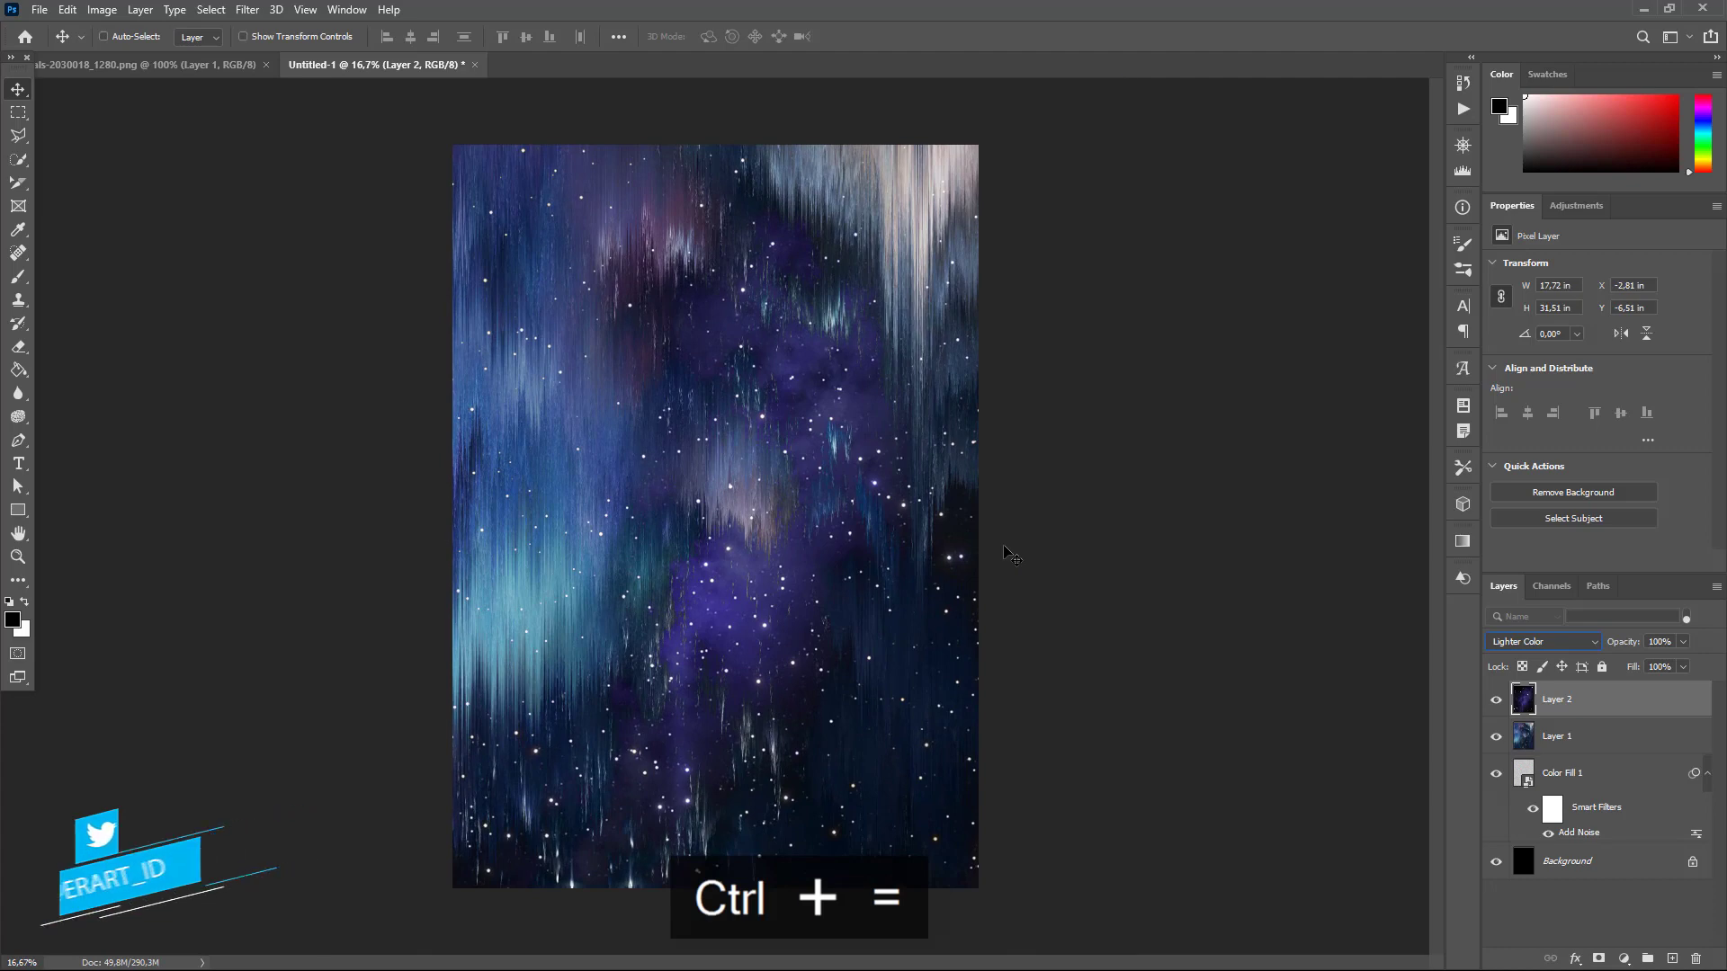
left_click(1683, 641)
left_click_drag(1680, 662, 1622, 666)
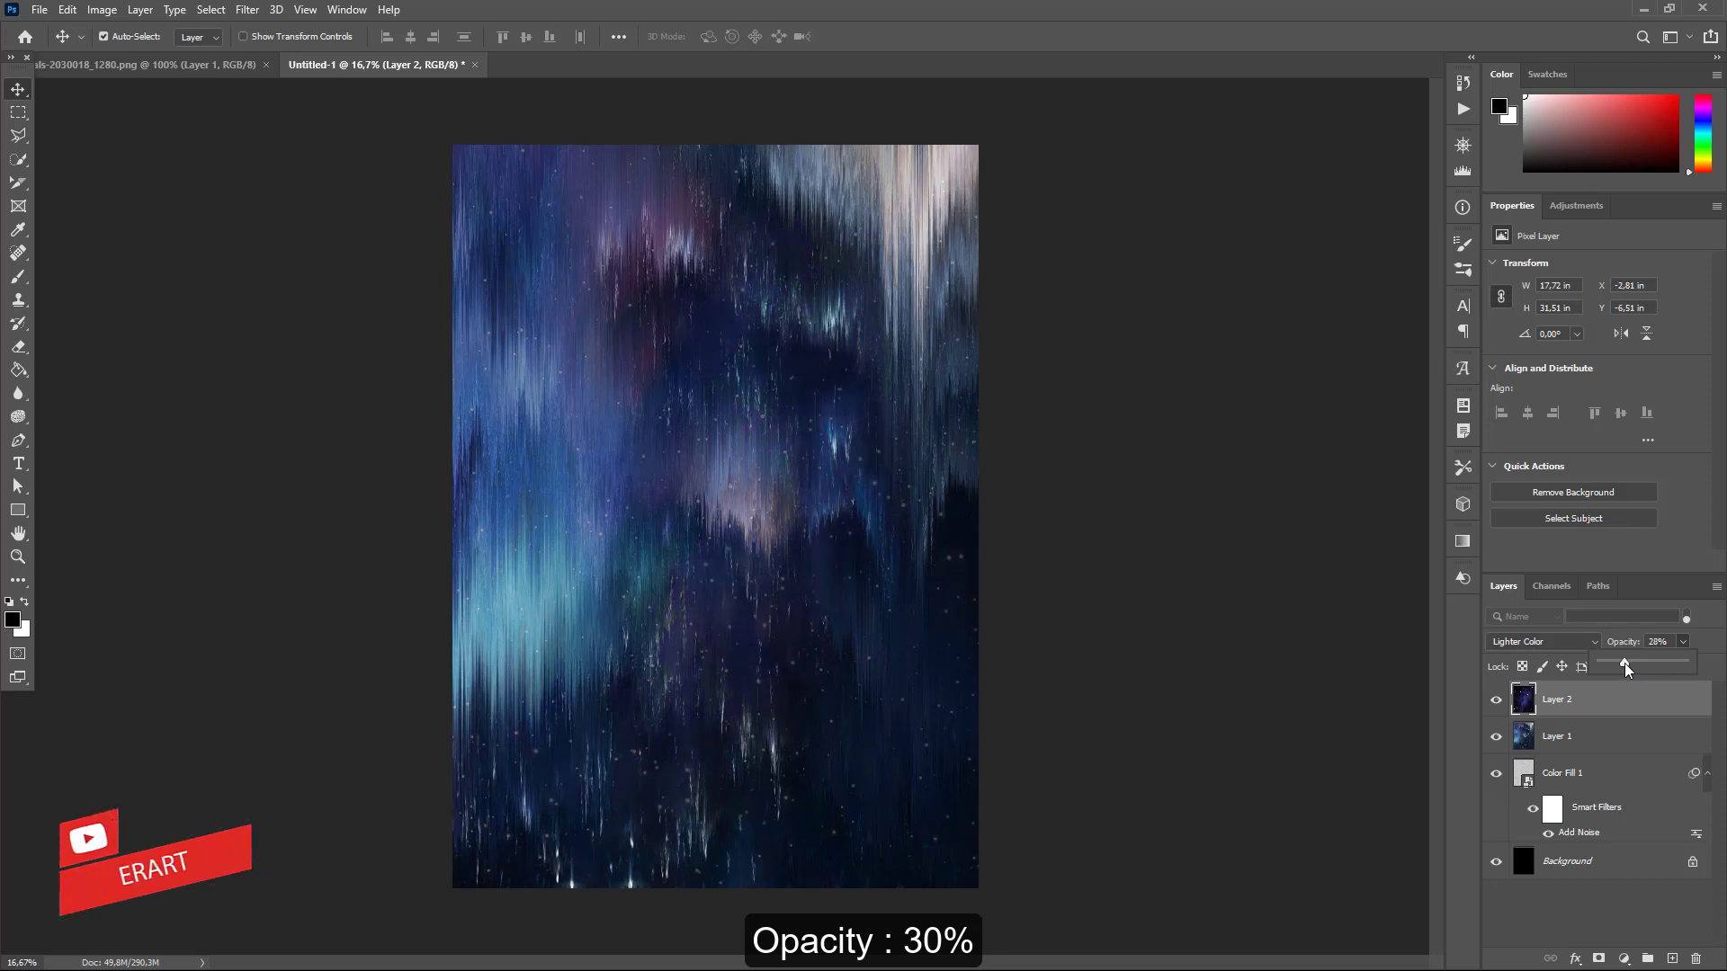
left_click_drag(1624, 662, 1626, 662)
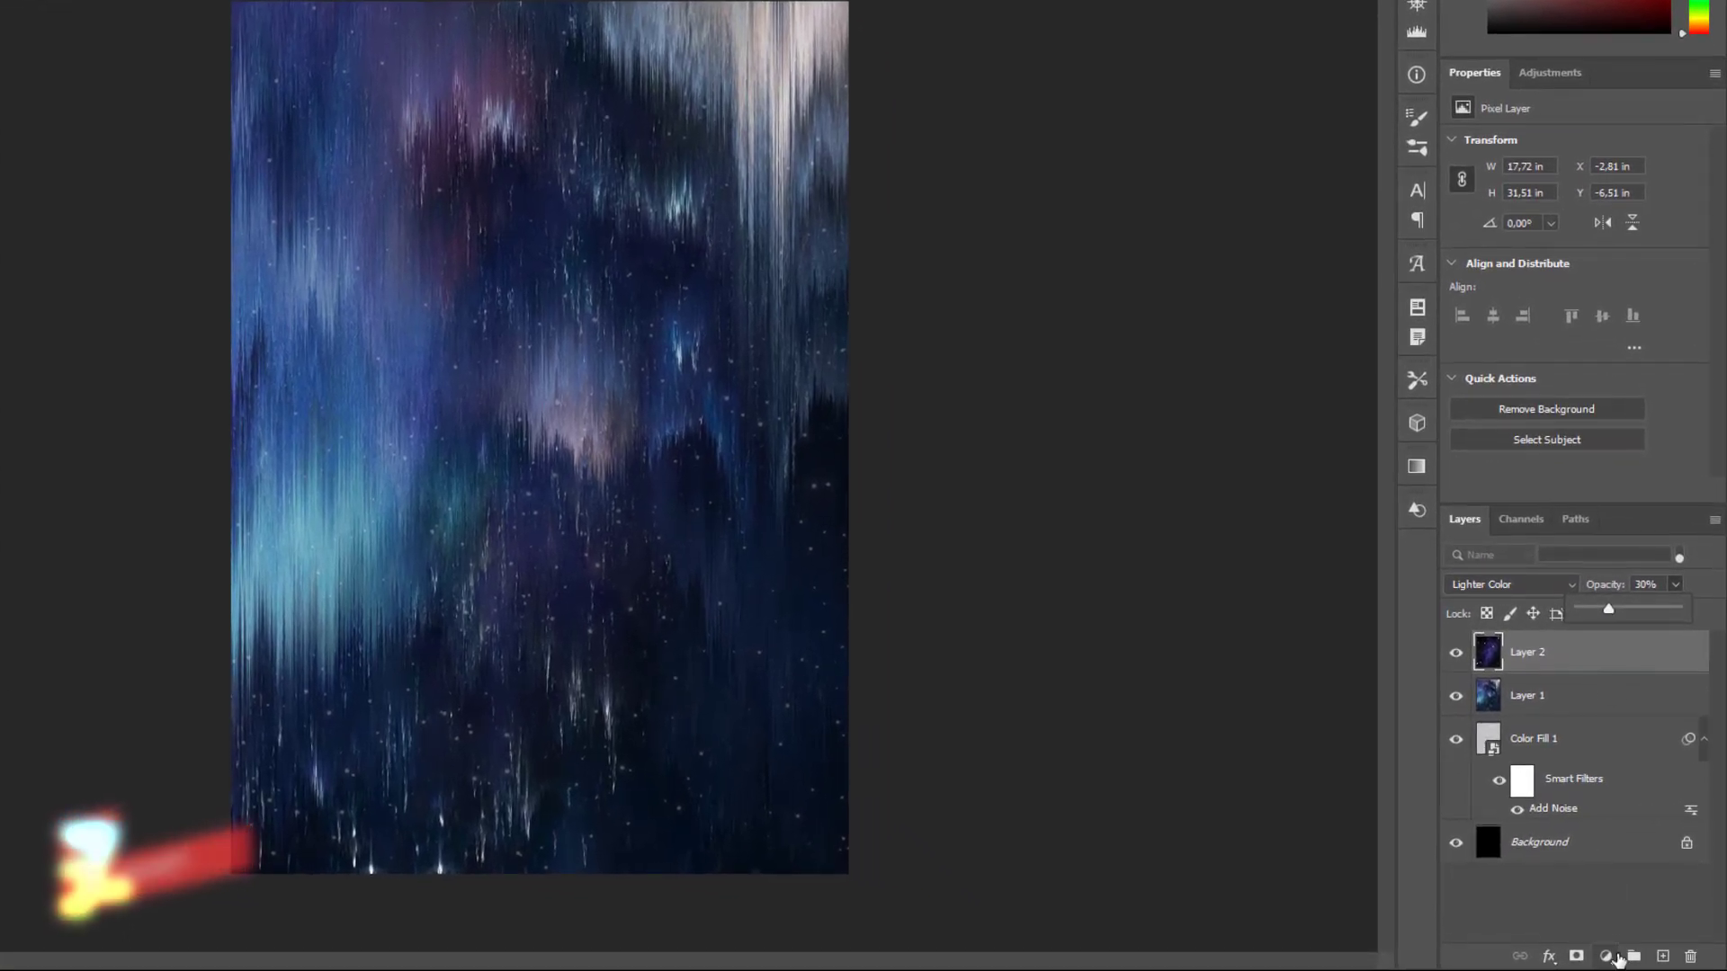
- Add a Vibrance adjustment layer with Vibrance -14 and Saturation +30
left_click(1610, 957)
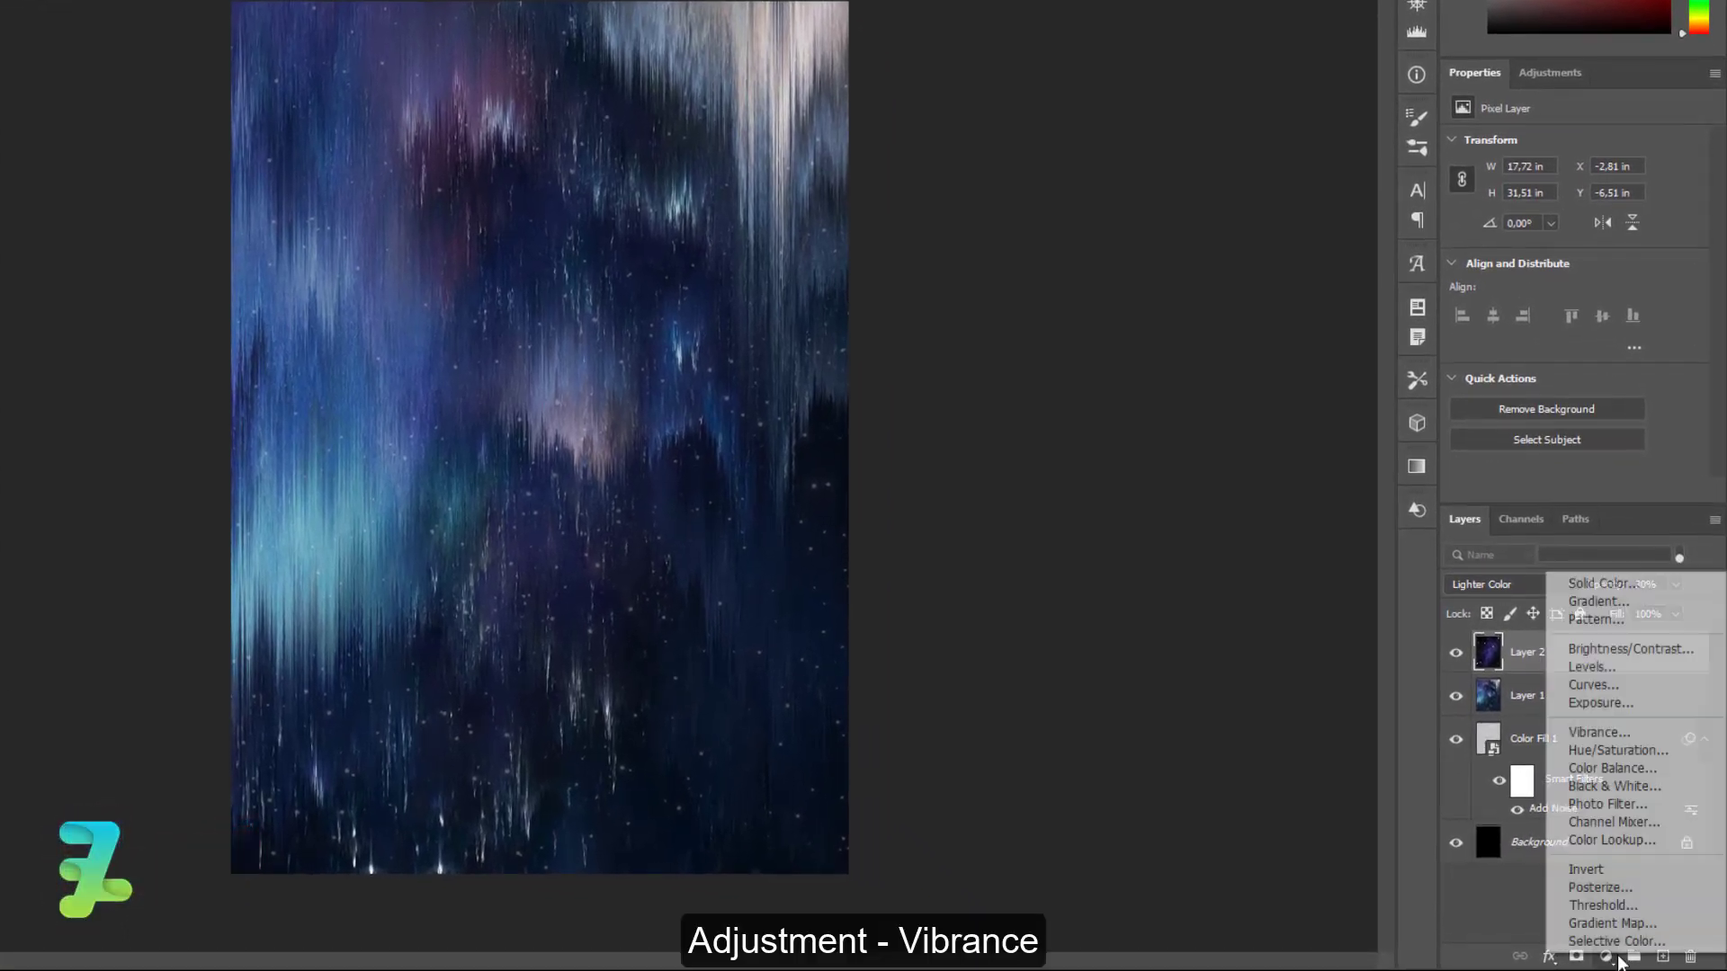
left_click(1586, 732)
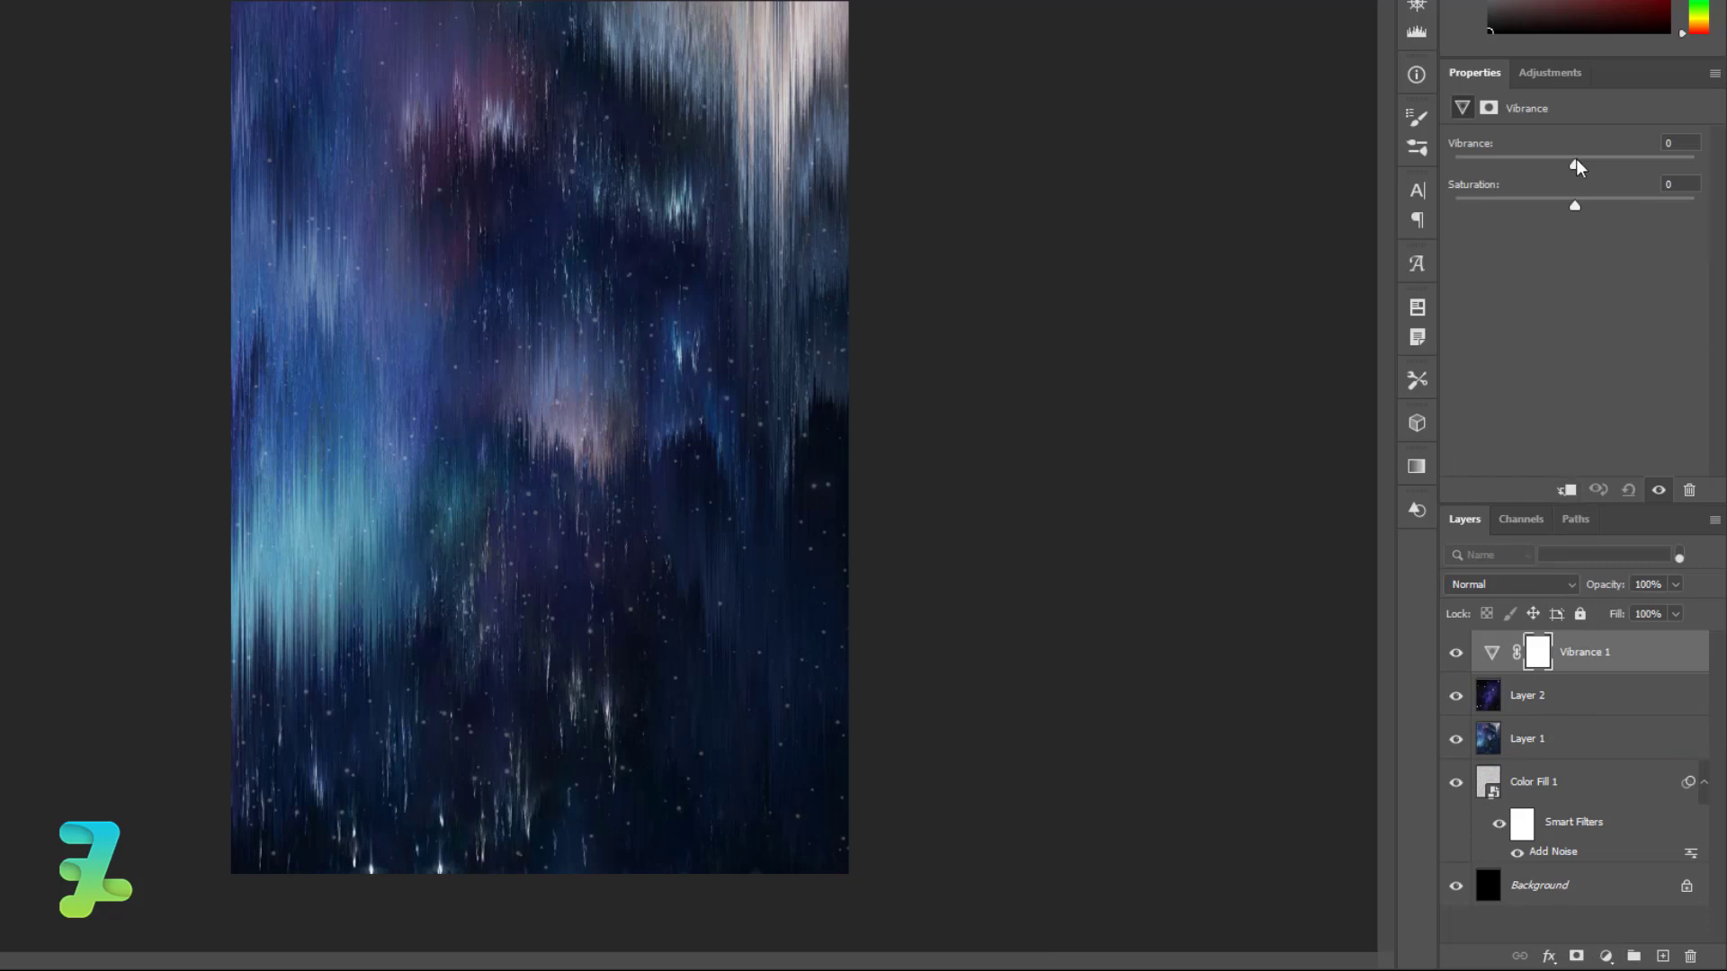
left_click_drag(1576, 164, 1529, 189)
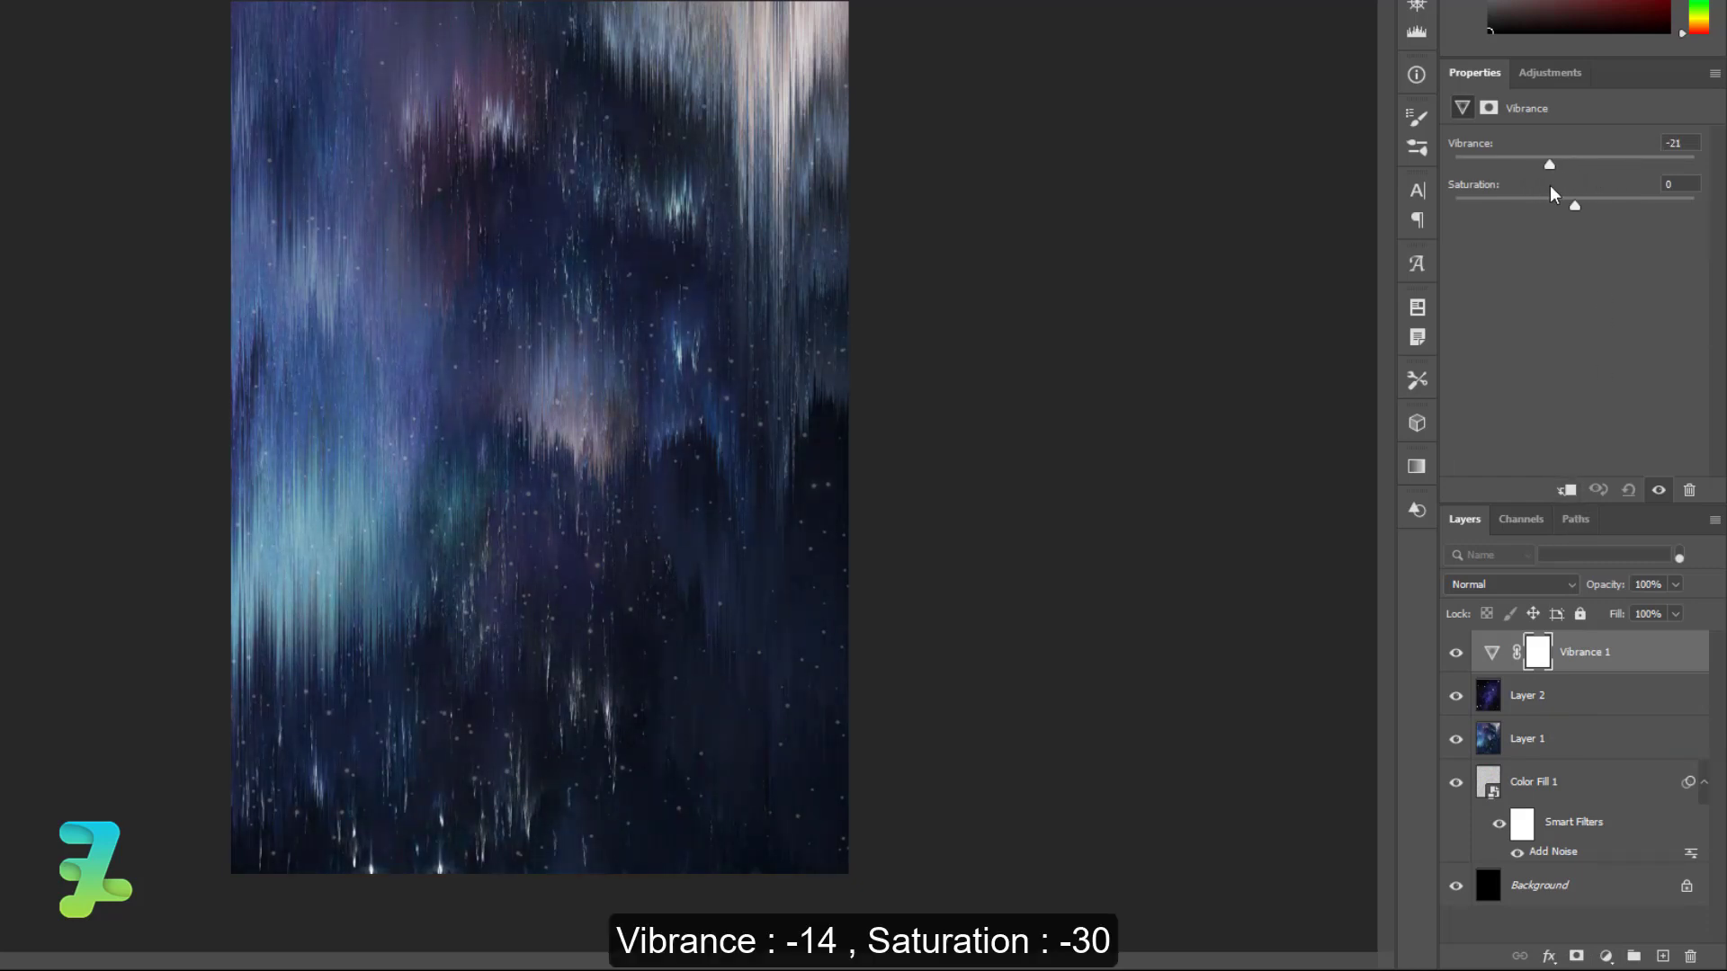
left_click_drag(1554, 181, 1605, 204)
left_click_drag(1608, 206, 1610, 205)
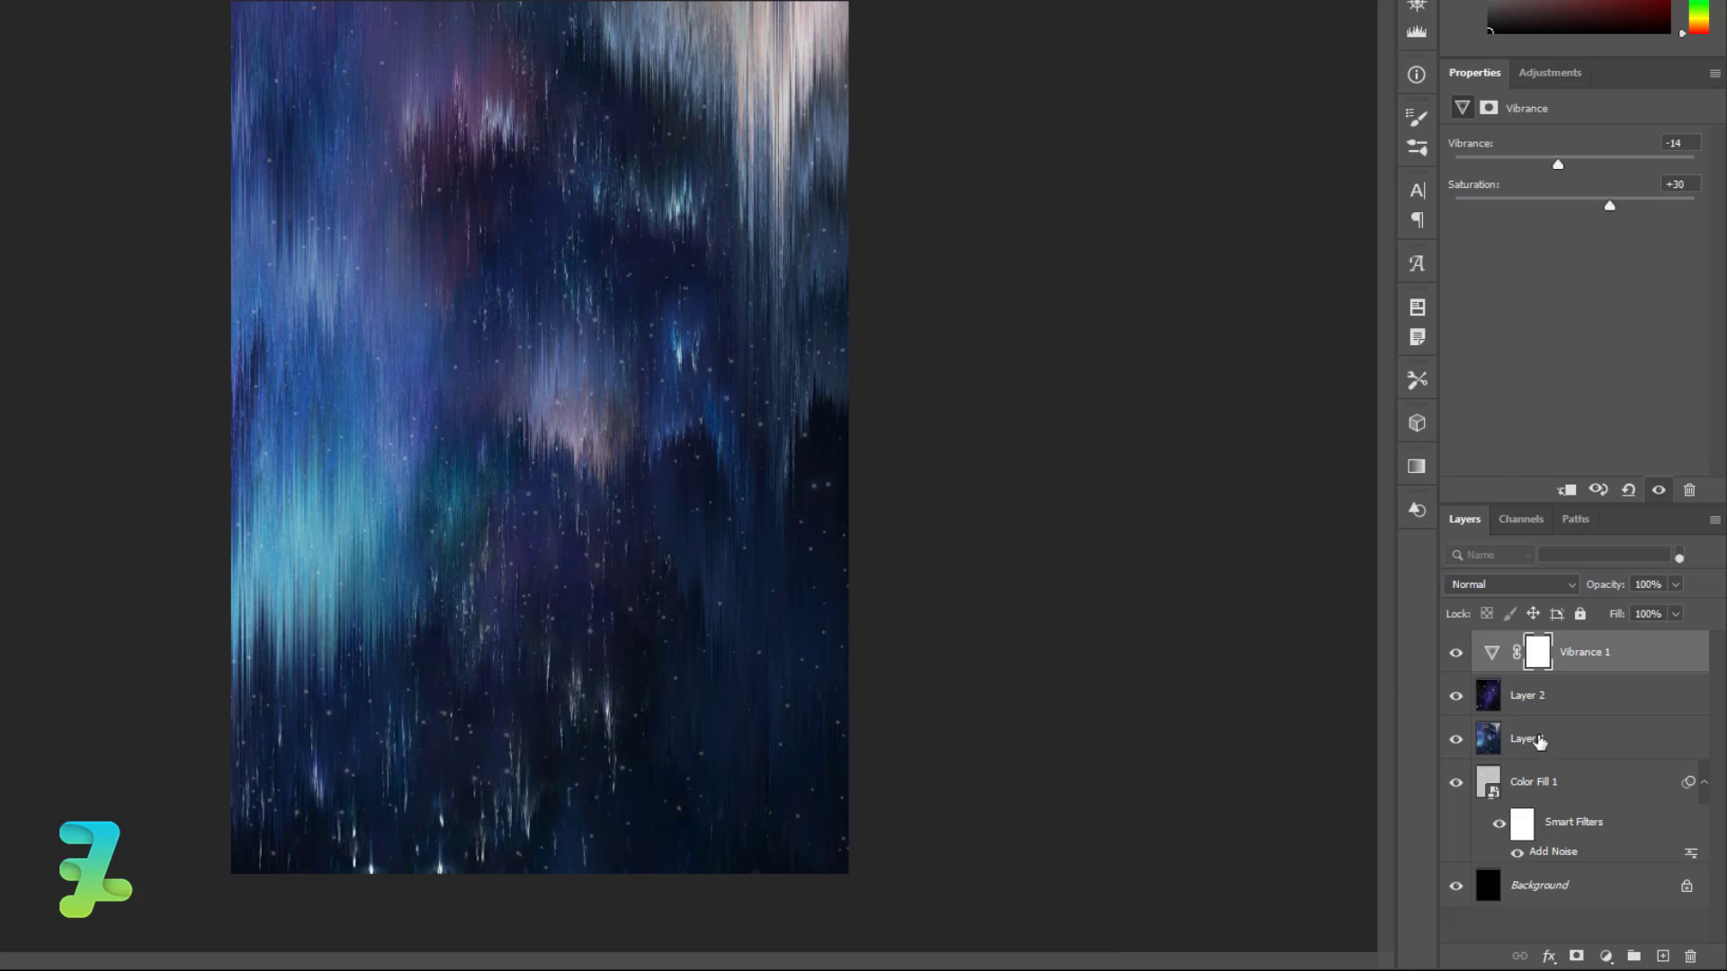
left_click(1605, 956)
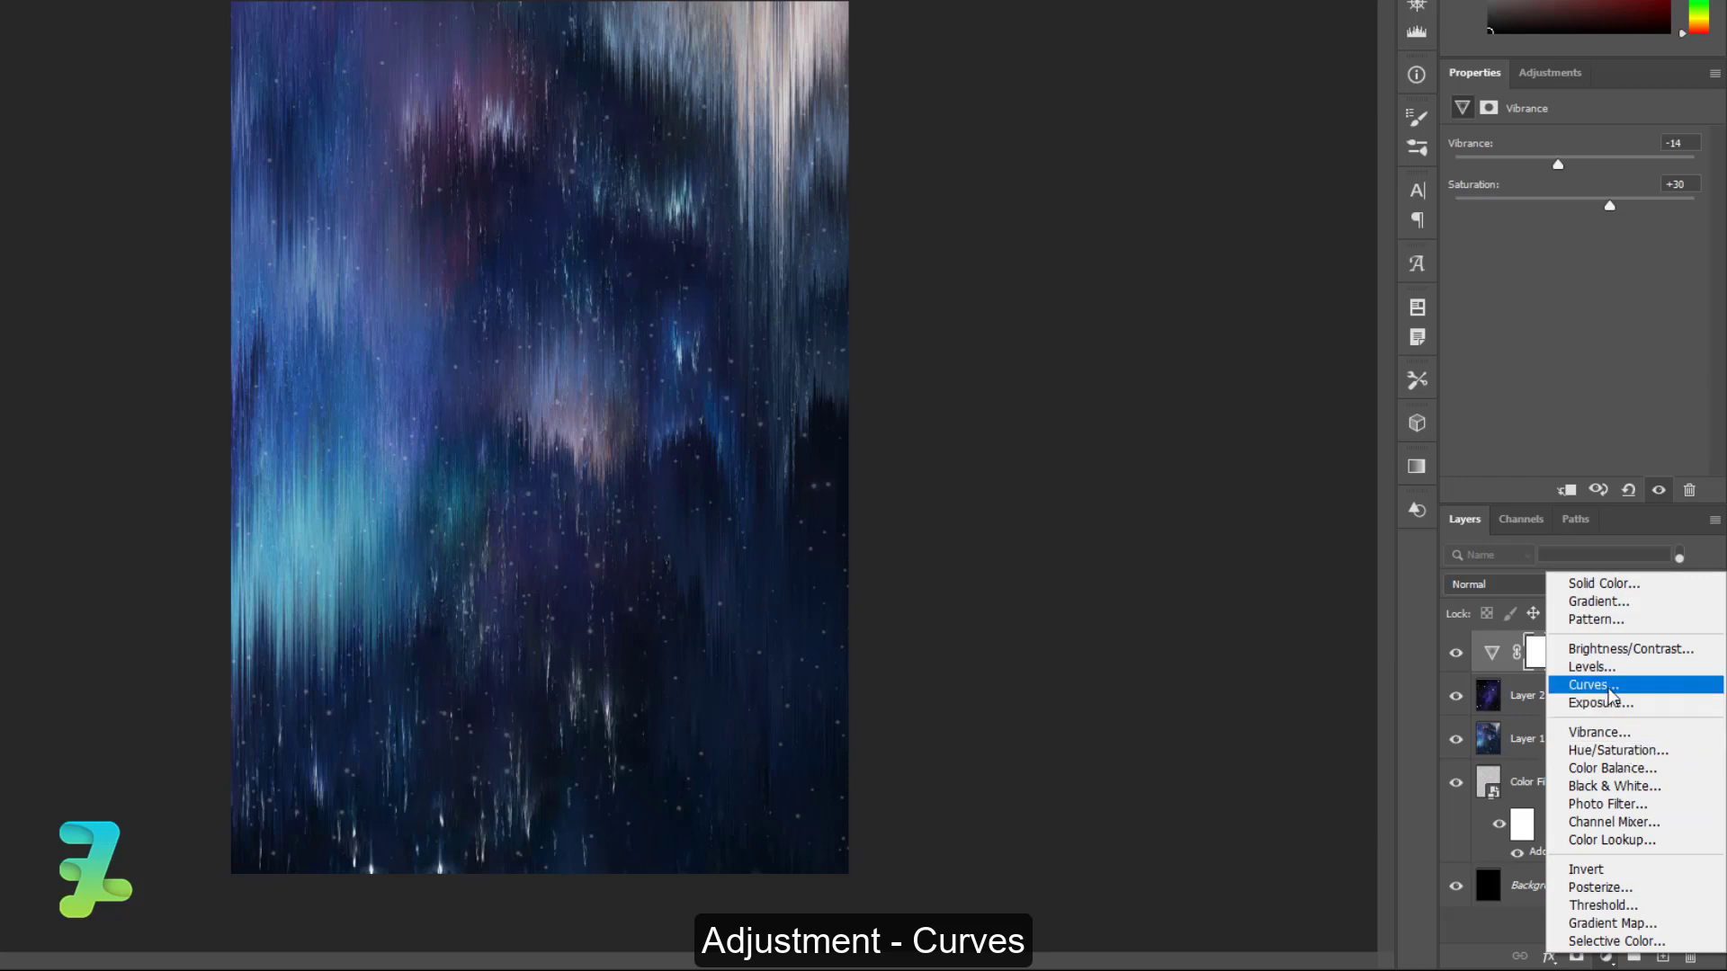
- Add a Curves layer lifting RGB points near 56→70 and 164→168
left_click(1610, 689)
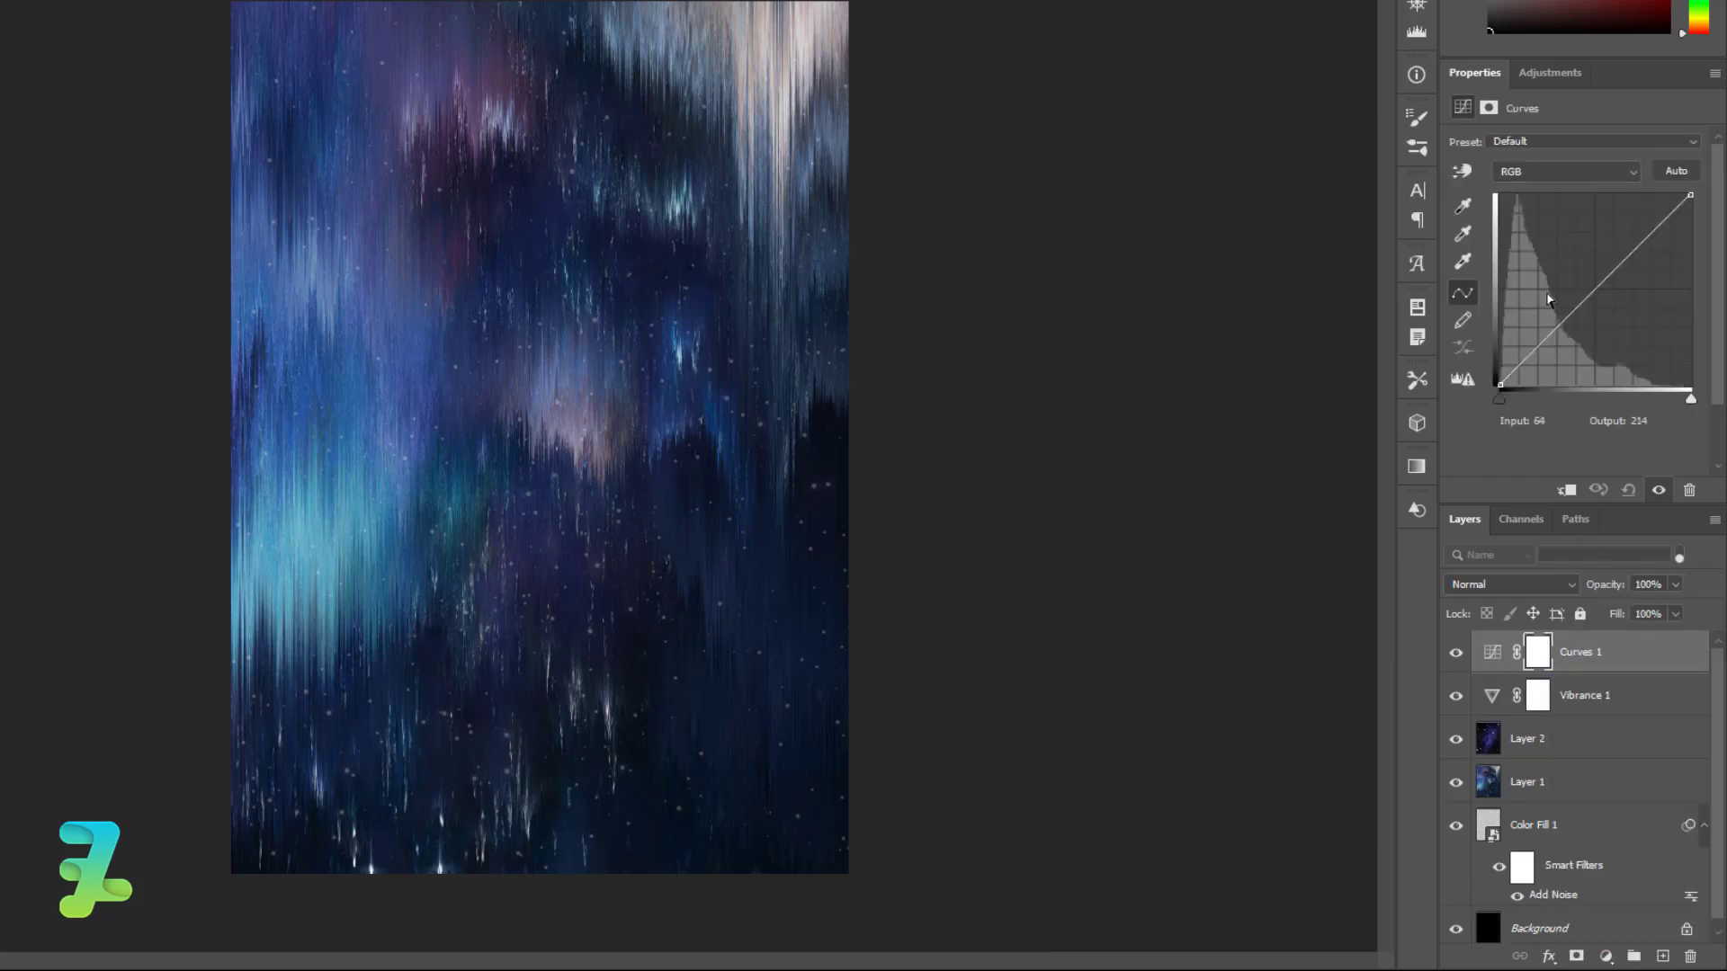
left_click(1544, 338)
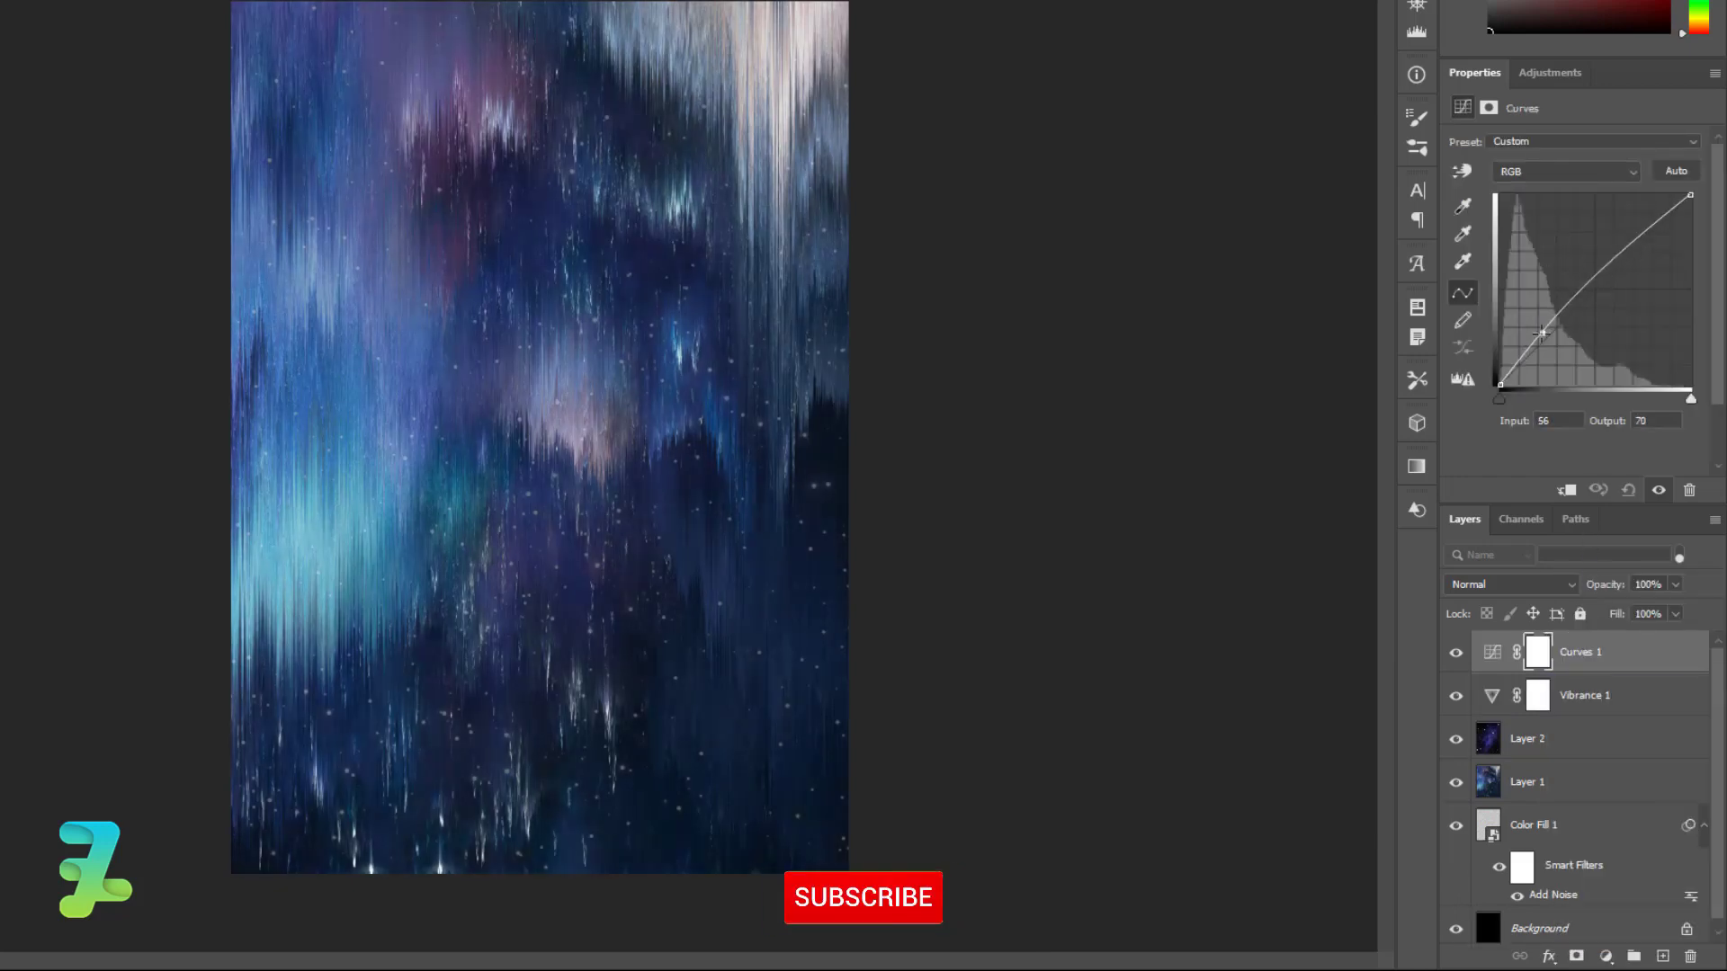
left_click_drag(1617, 268, 1623, 260)
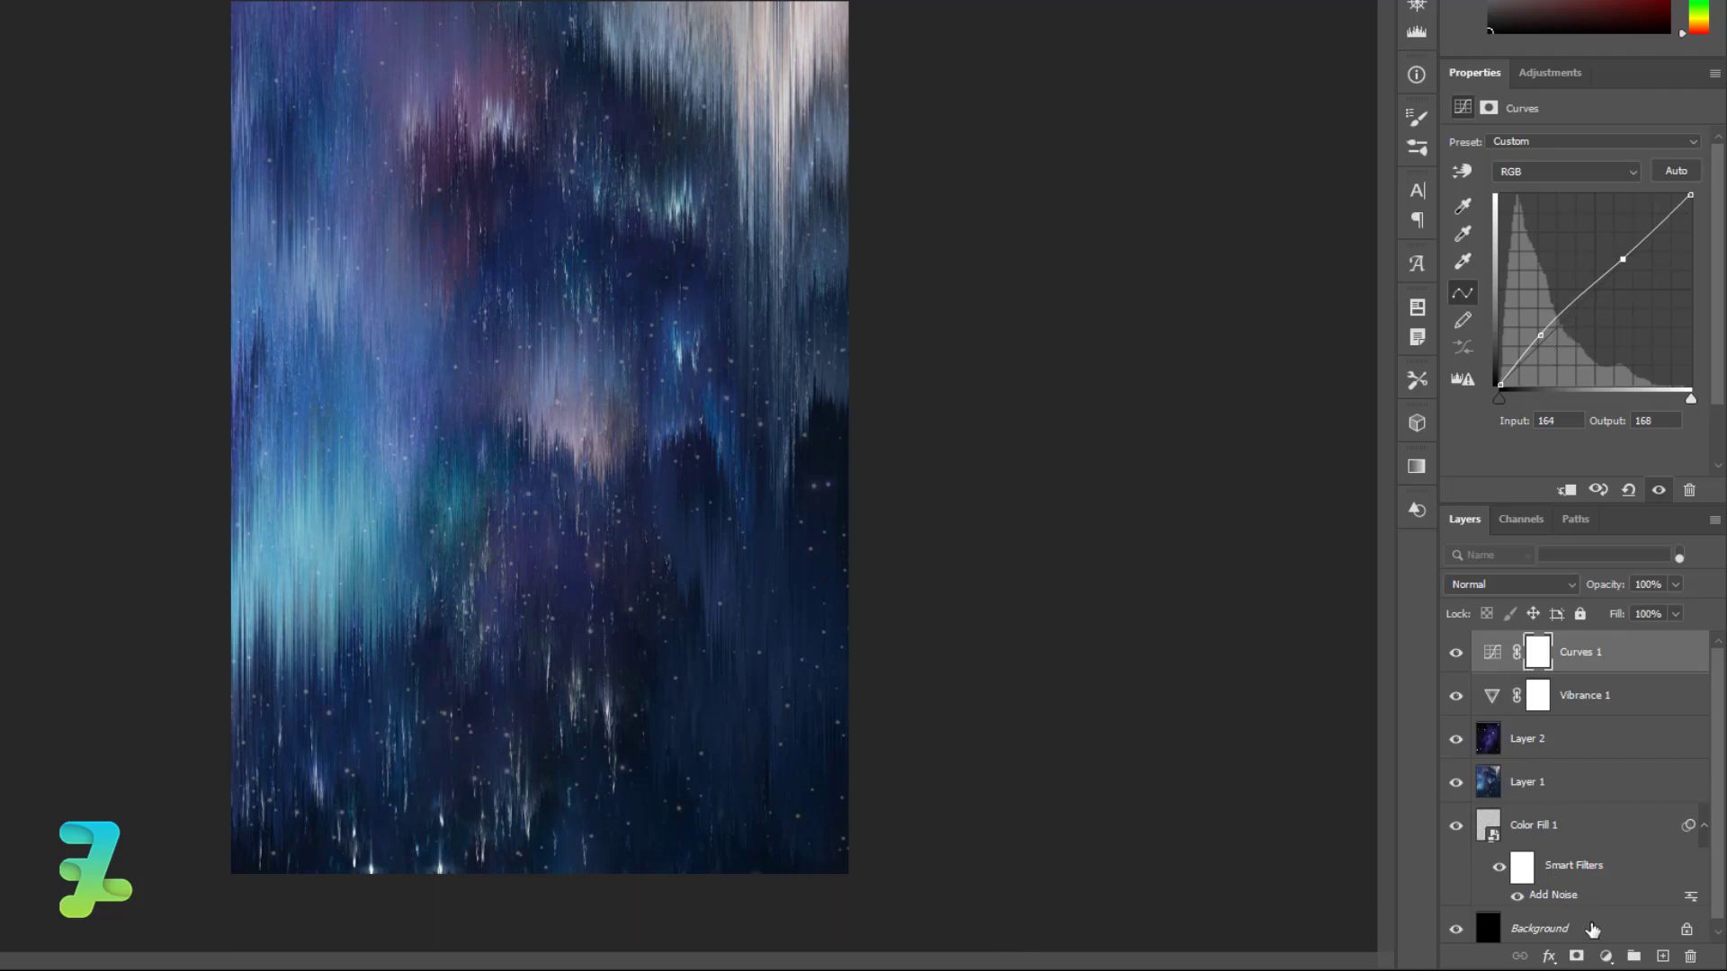
left_click(1607, 956)
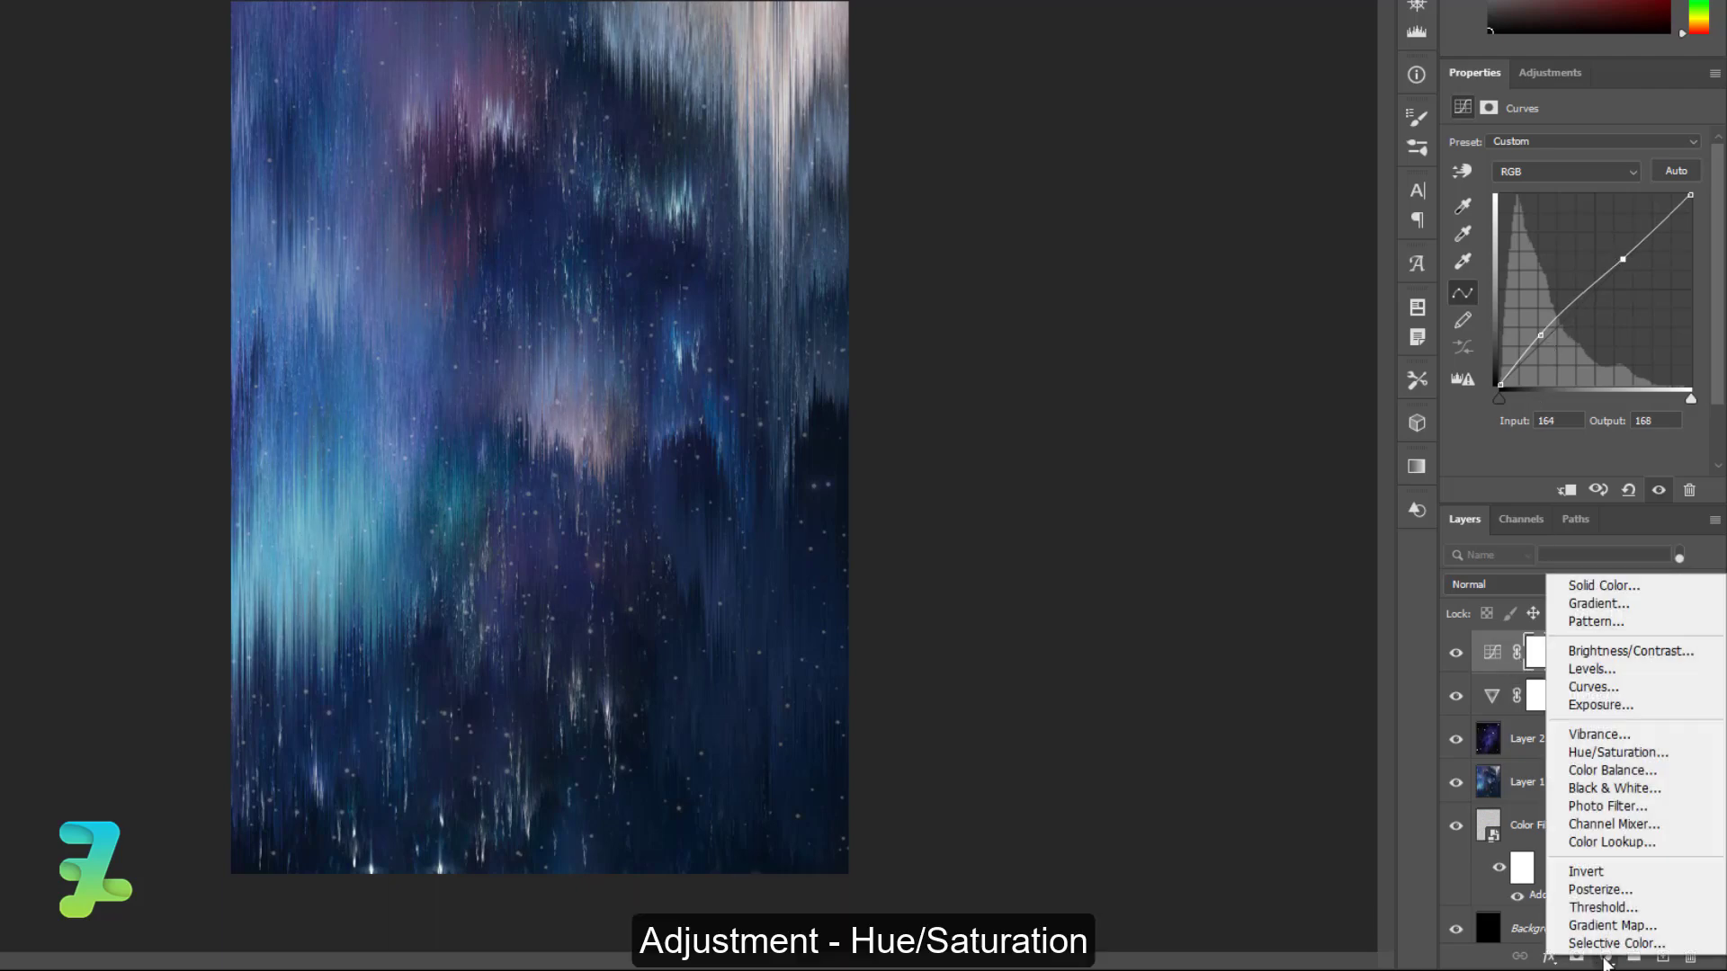
- Add a Hue/Saturation layer and set Blues to Hue -7, Saturation +10, Lightness -15
left_click(1610, 754)
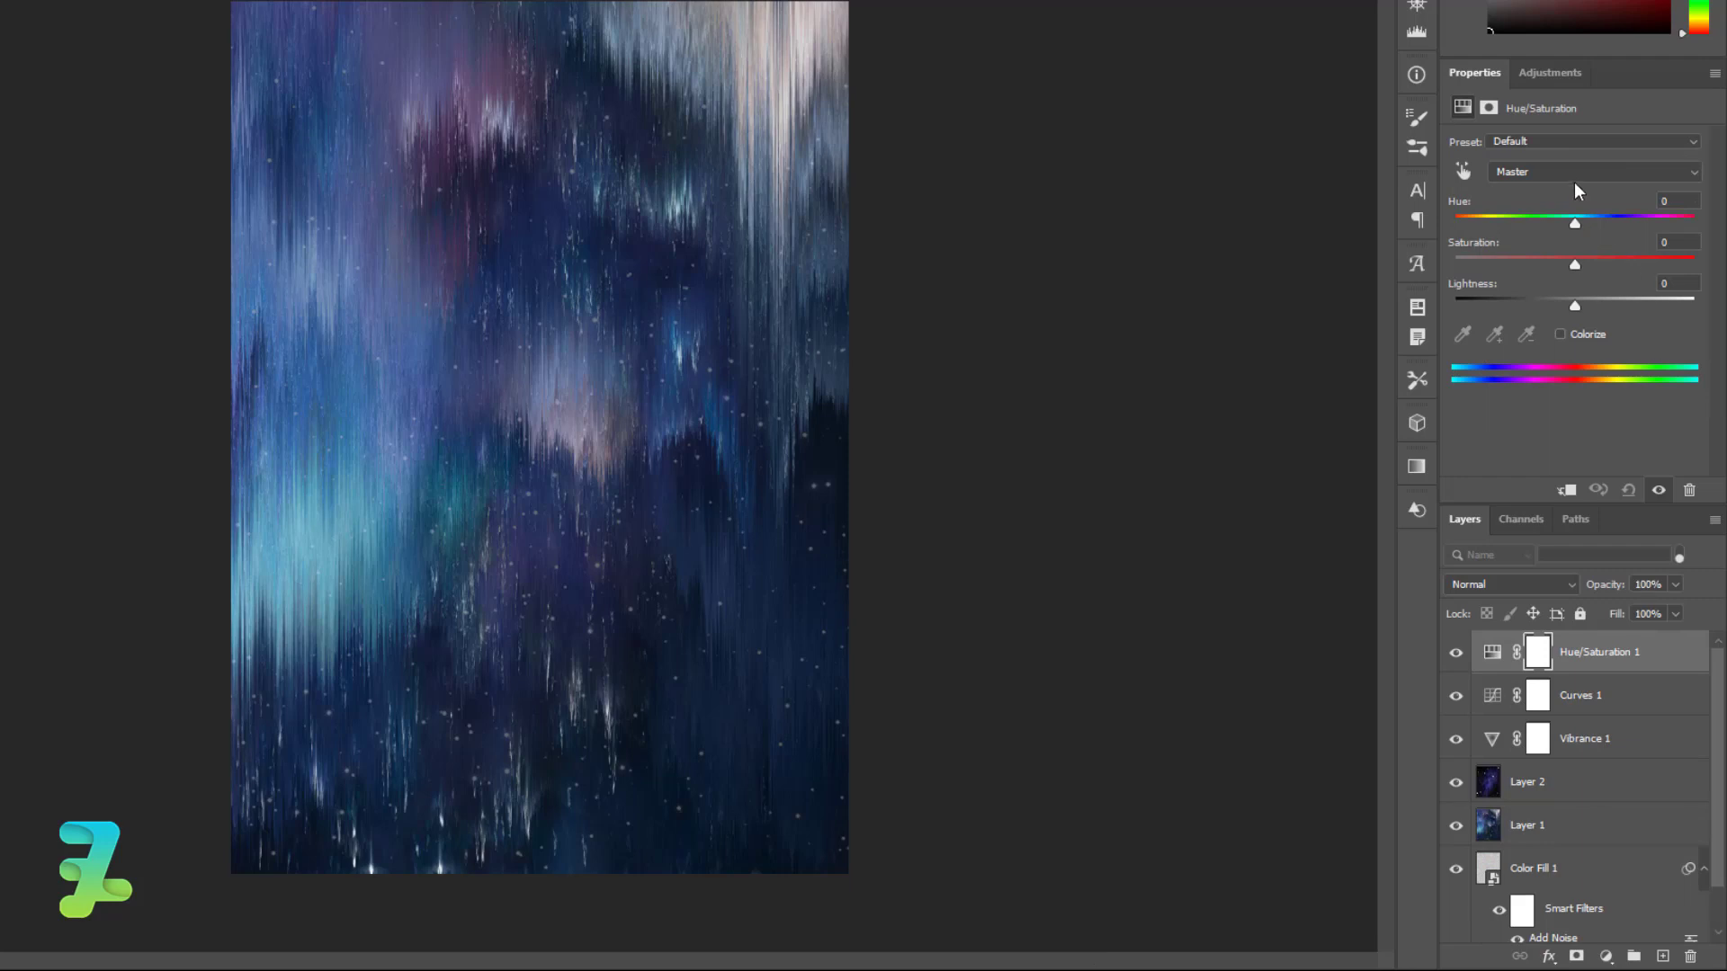
left_click(1579, 172)
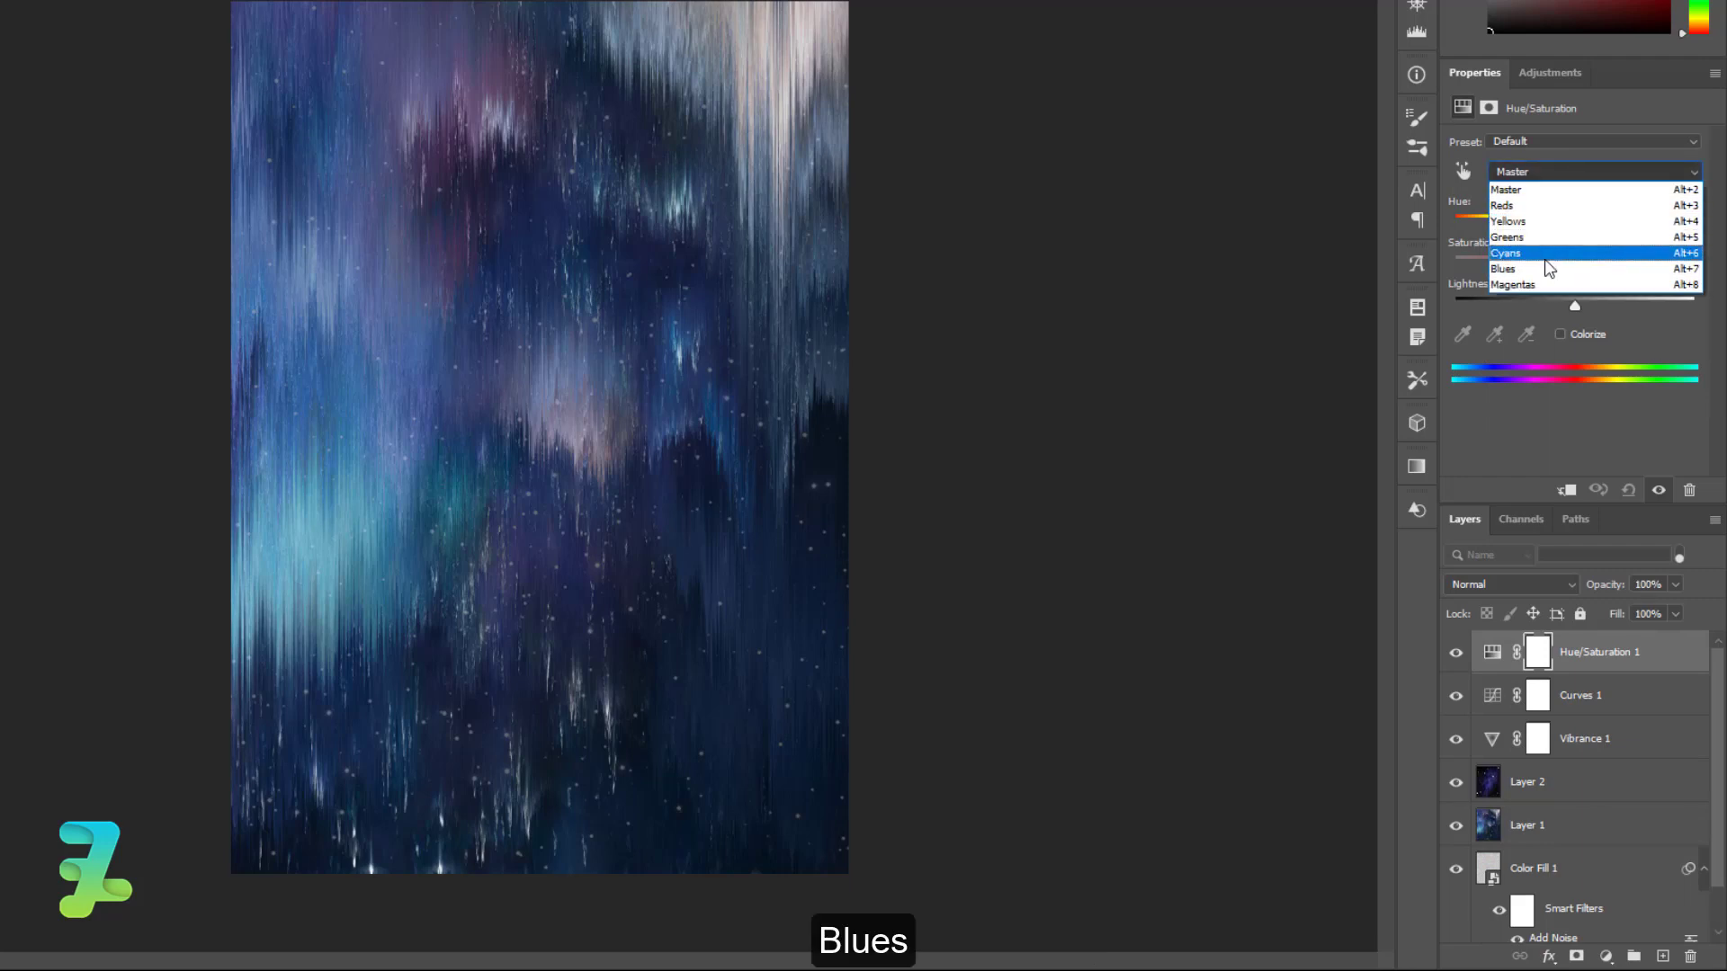
left_click(1549, 268)
left_click_drag(1575, 224, 1562, 225)
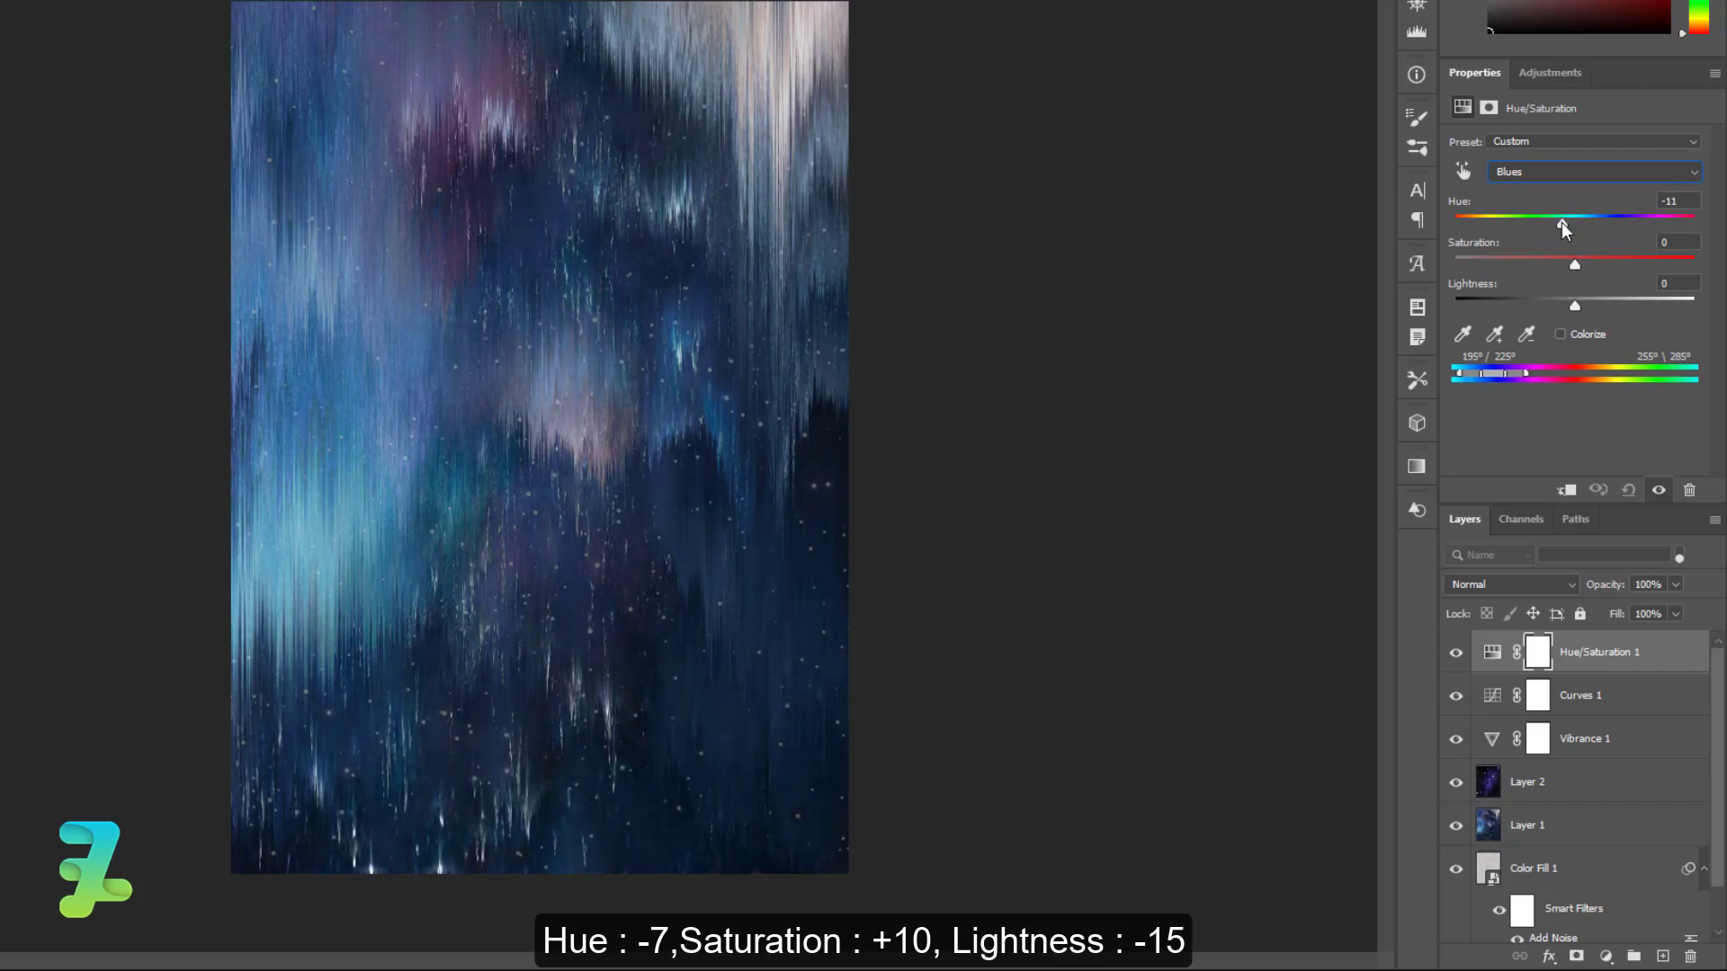
mouse_move(1557, 232)
left_mouse_down()
mouse_move(1579, 266)
mouse_move(1605, 267)
mouse_move(1588, 270)
mouse_move(1588, 308)
mouse_move(1556, 311)
left_mouse_up()
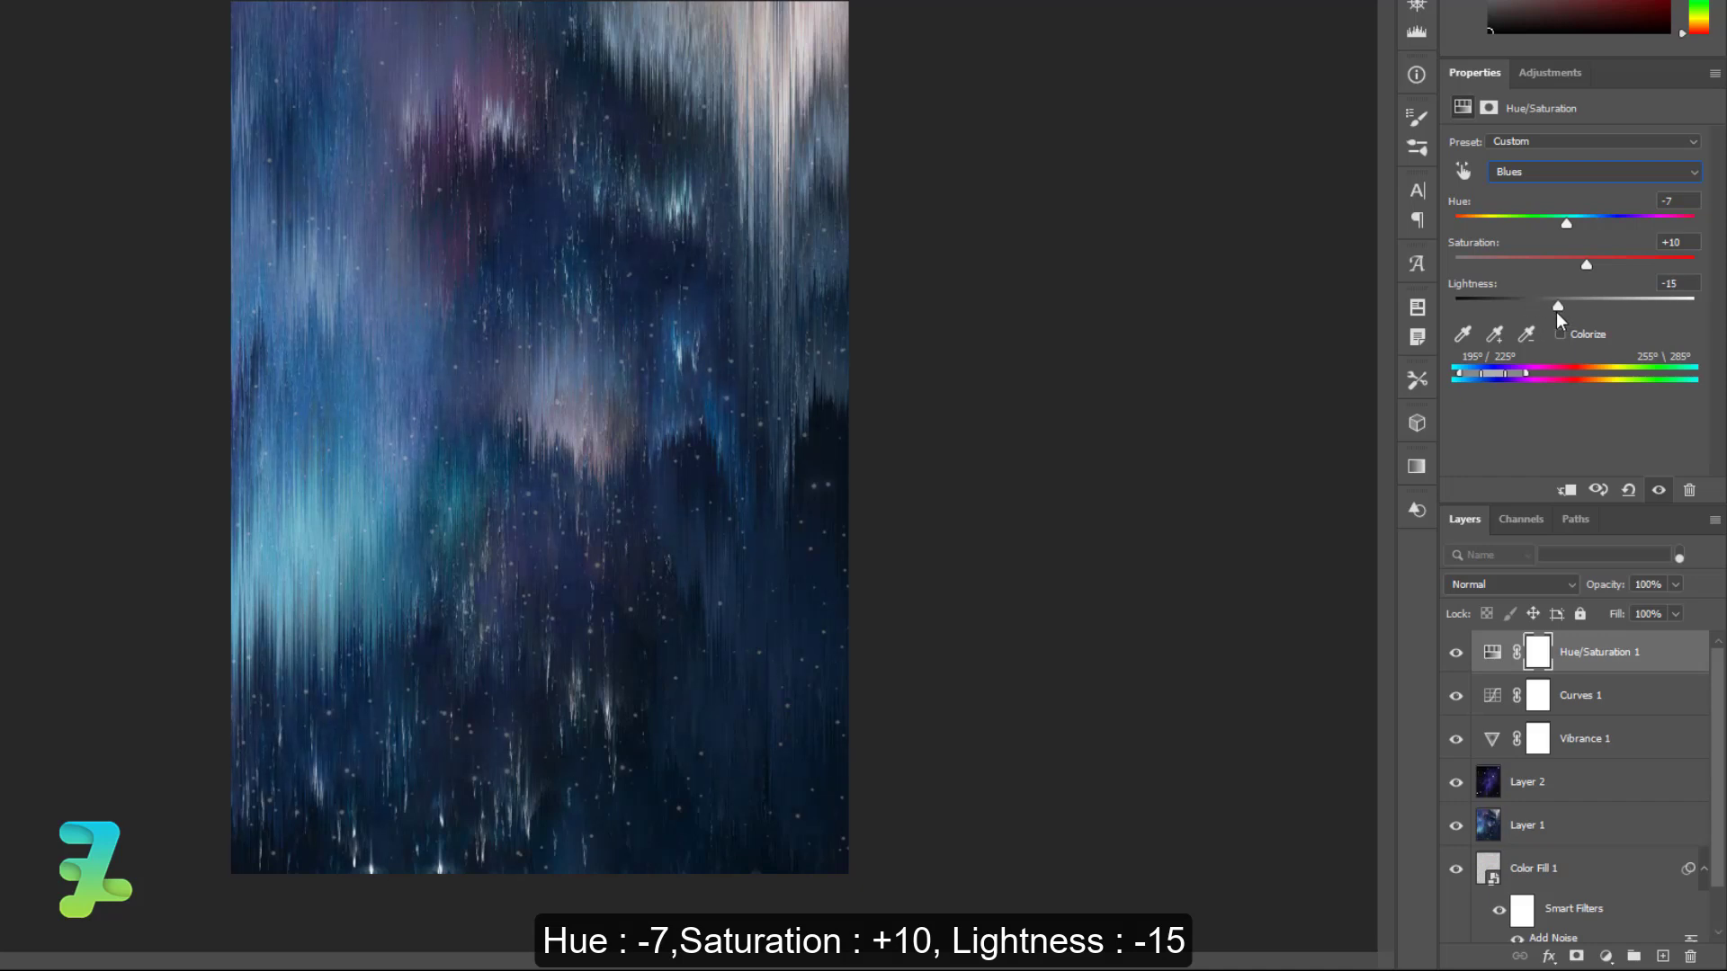
- Set the Cyans range to Hue +12, Saturation -8, Lightness -16
left_click(1590, 176)
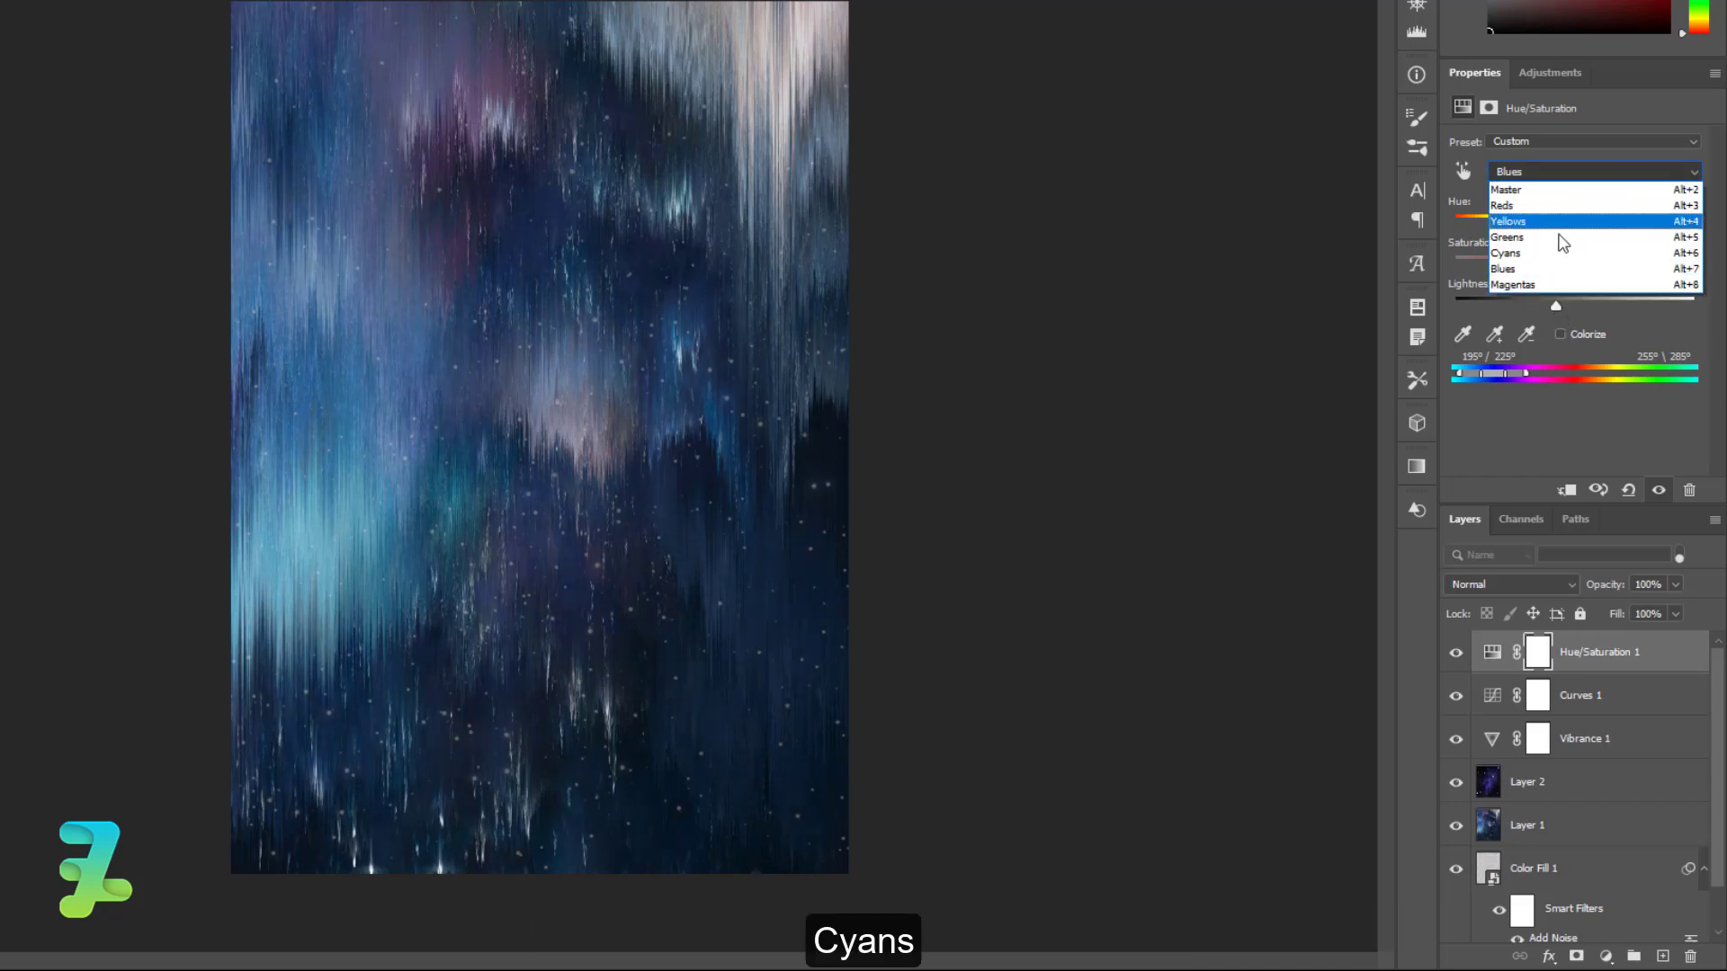
left_click(1544, 261)
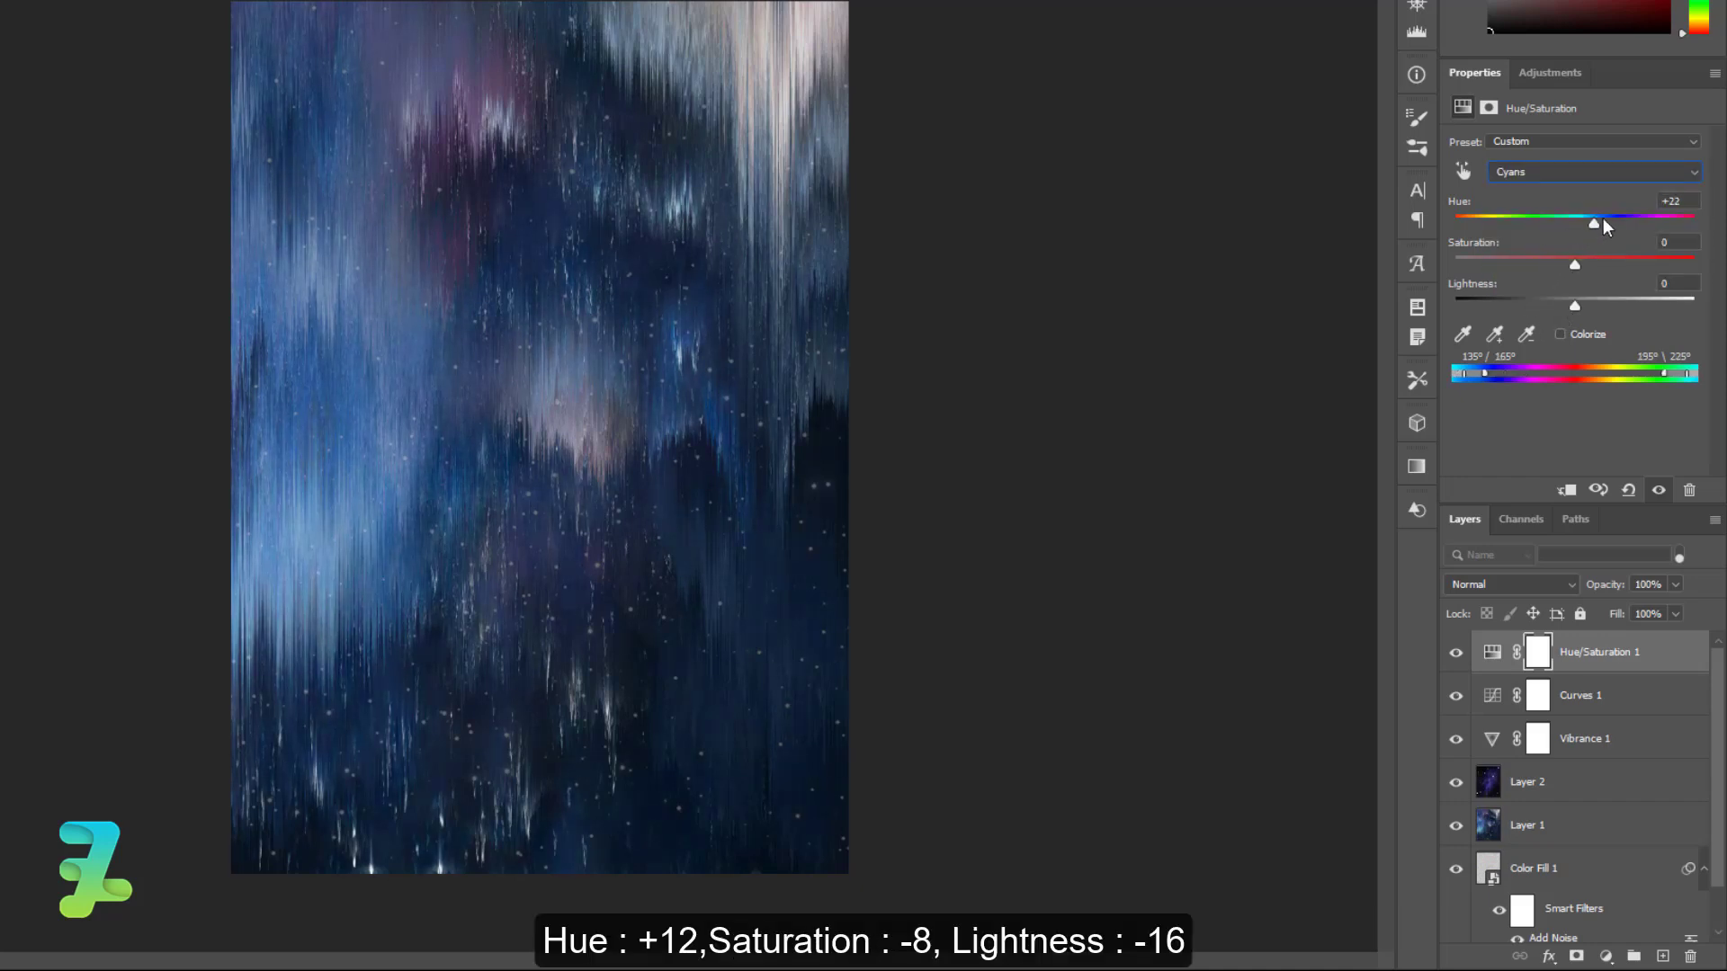
mouse_move(1574, 224)
left_mouse_down()
mouse_move(1616, 227)
mouse_move(1581, 229)
left_mouse_up()
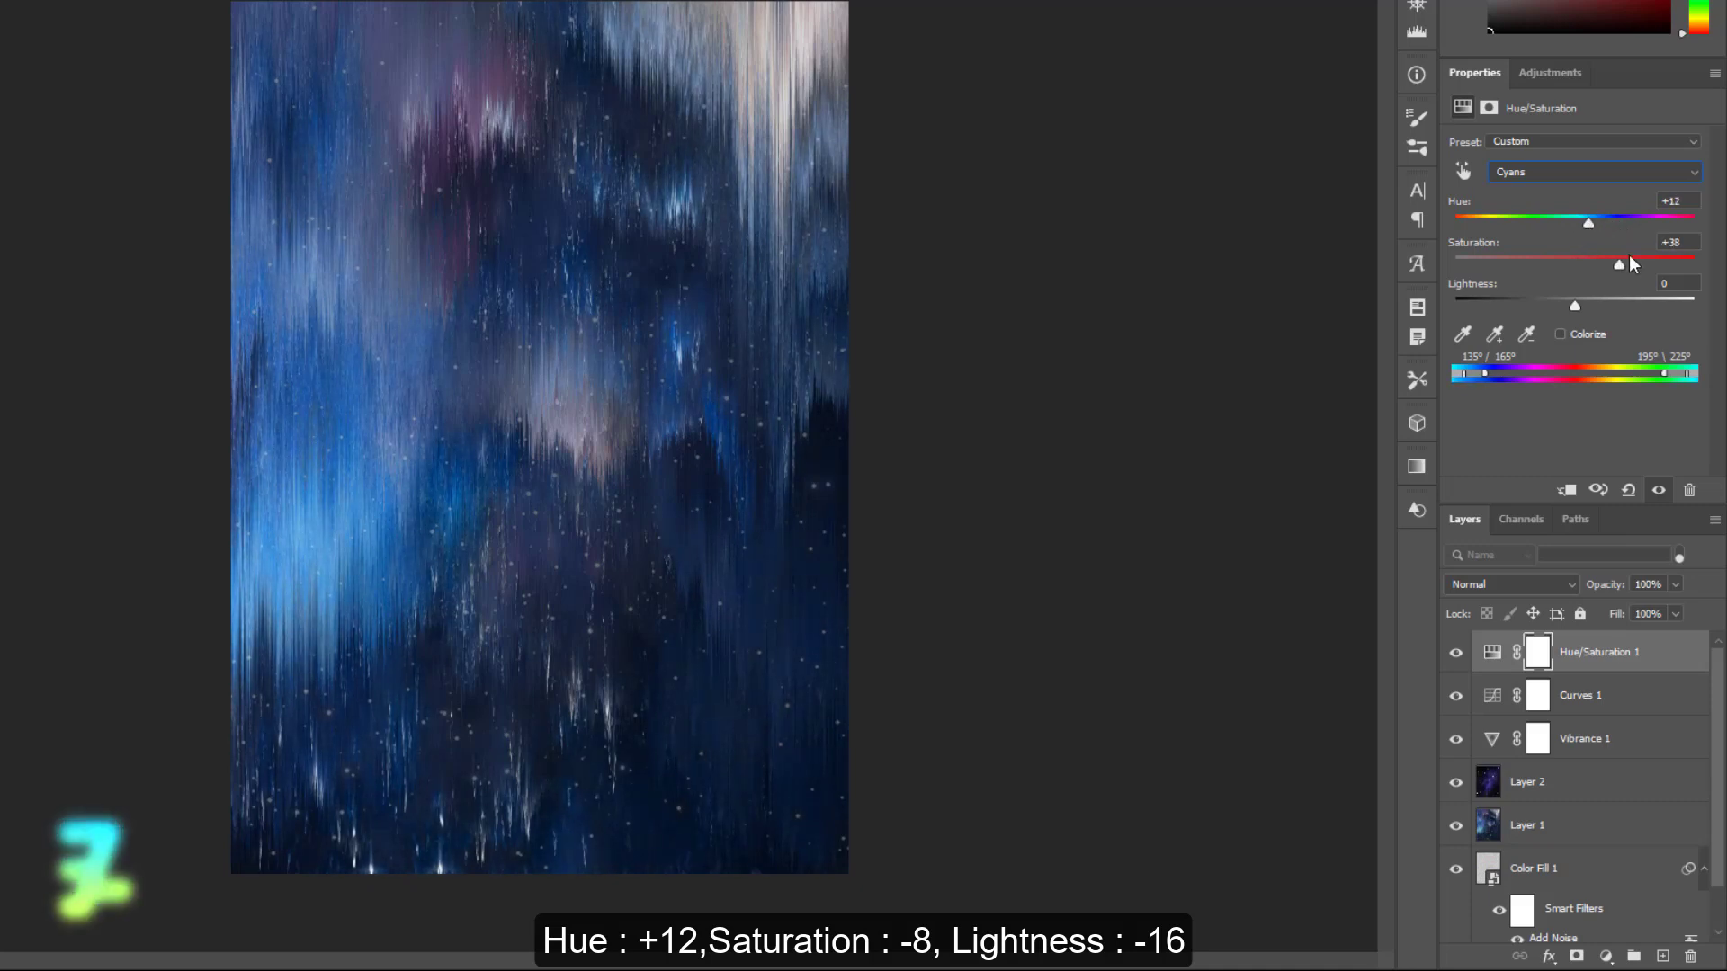
mouse_move(1592, 267)
left_mouse_down()
mouse_move(1537, 270)
mouse_move(1566, 269)
left_mouse_up()
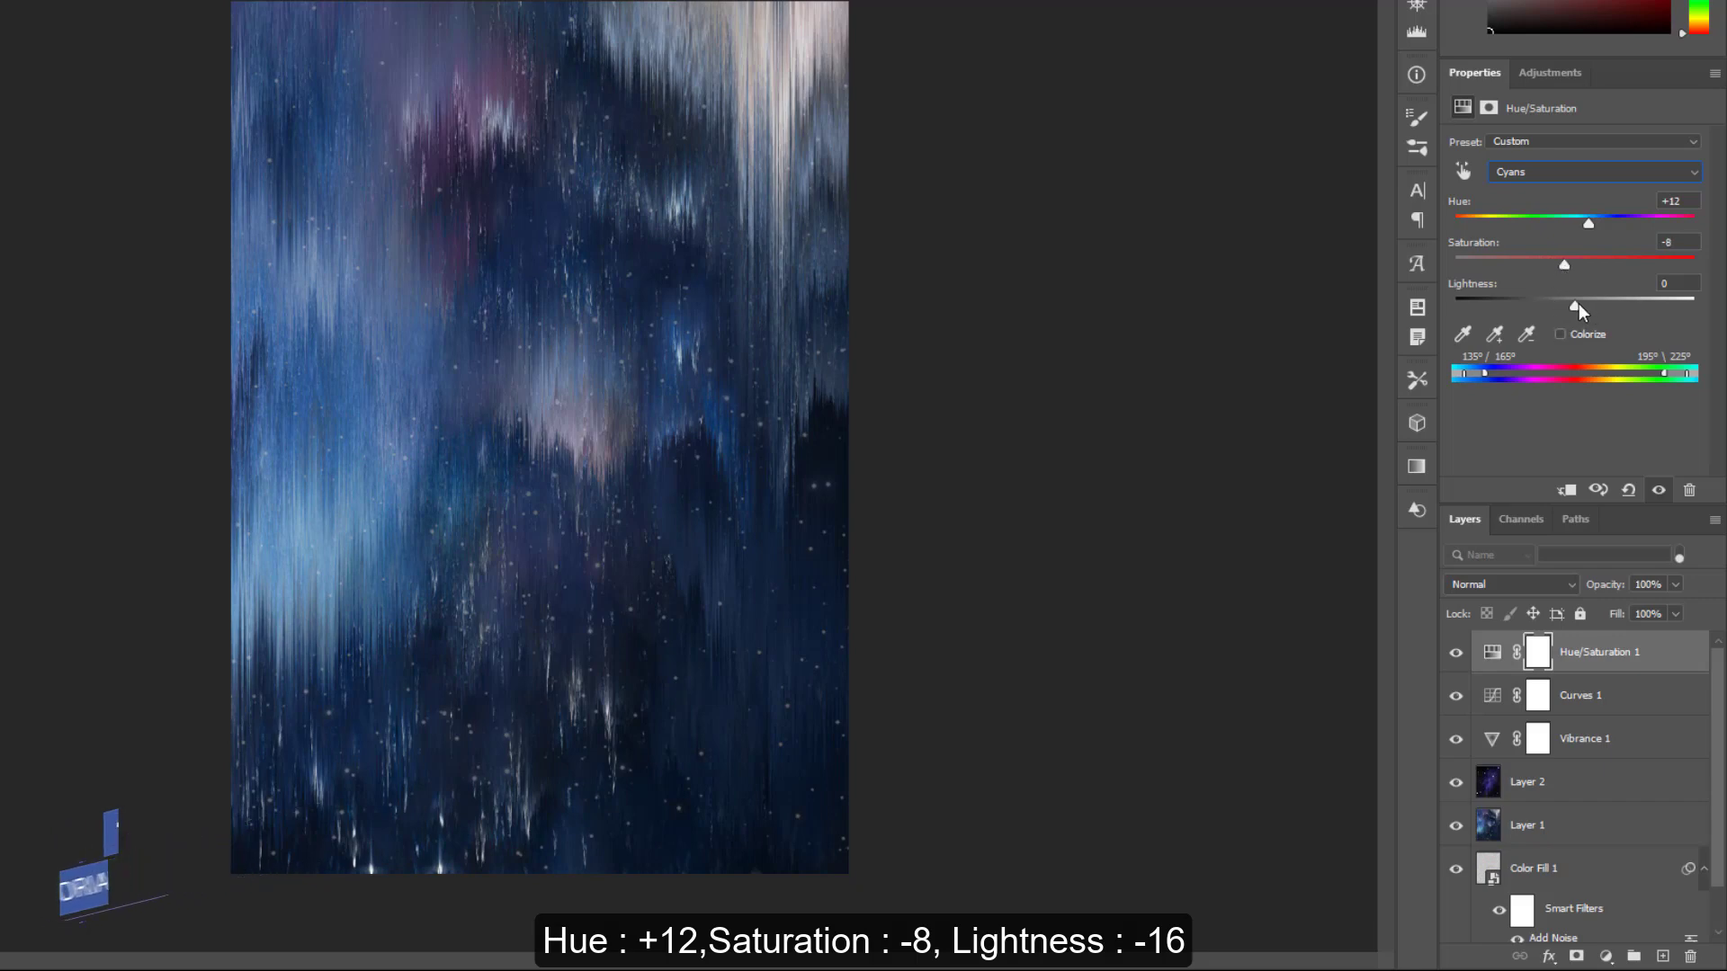
mouse_move(1578, 304)
left_mouse_down()
mouse_move(1653, 305)
mouse_move(1512, 315)
mouse_move(1552, 300)
left_mouse_up()
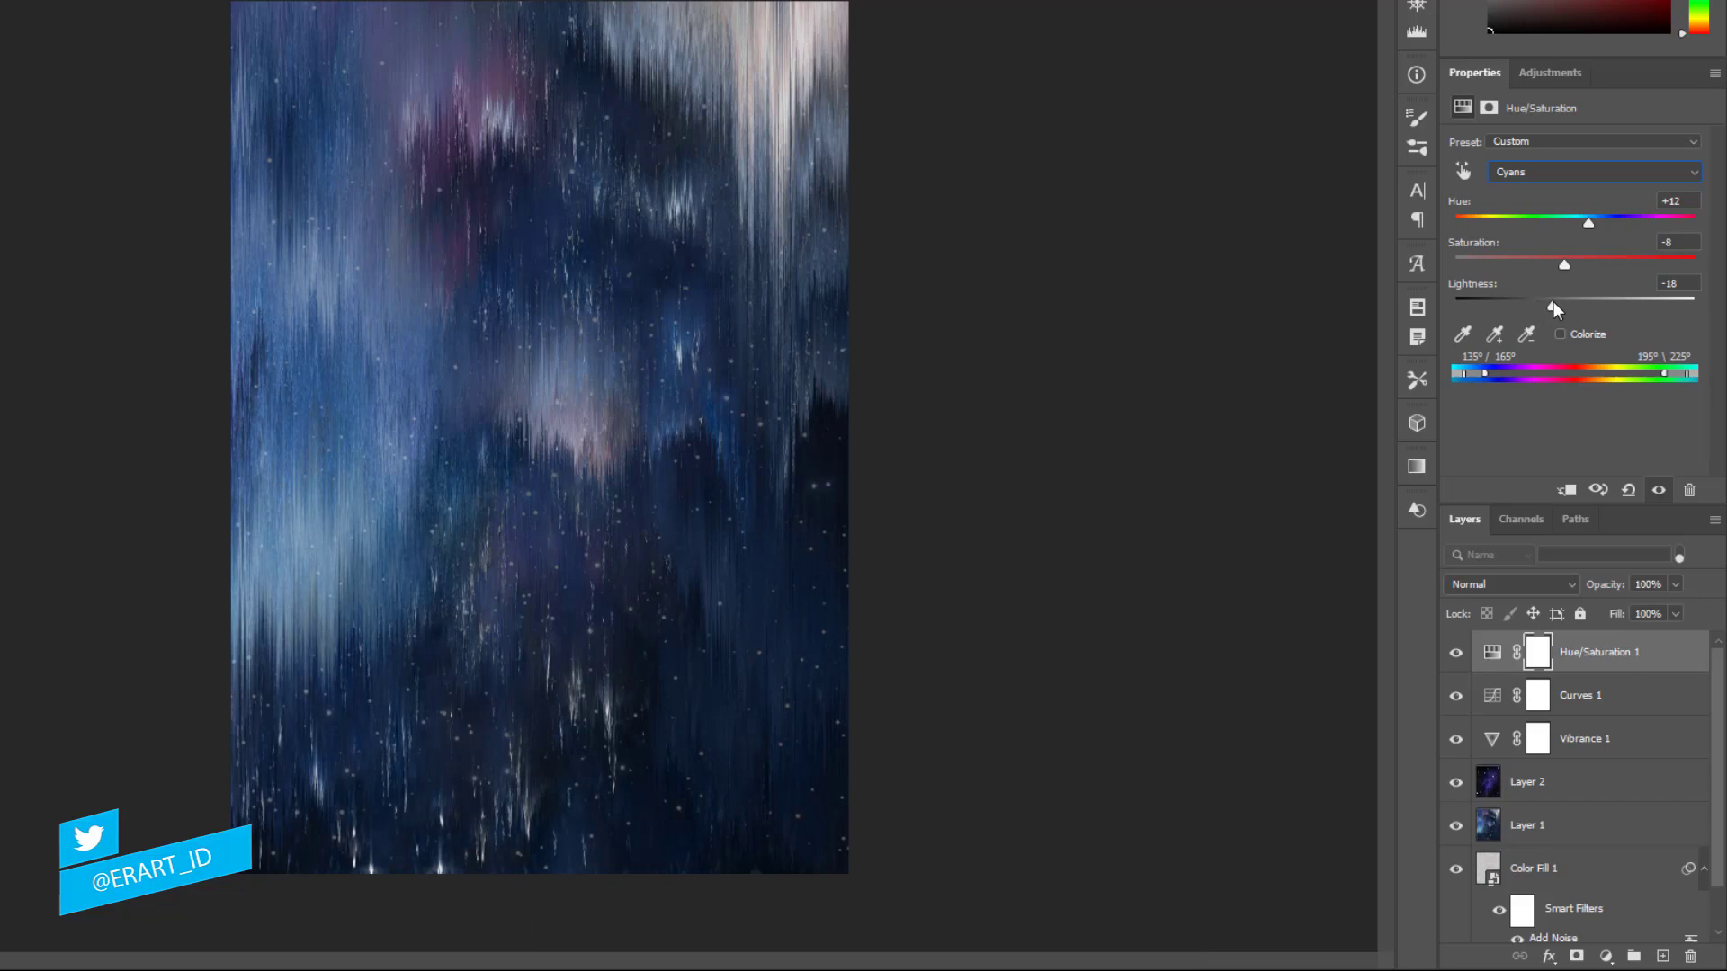
- Set the Magentas range to Hue -17, Saturation -40, Lightness +40
left_click(1565, 174)
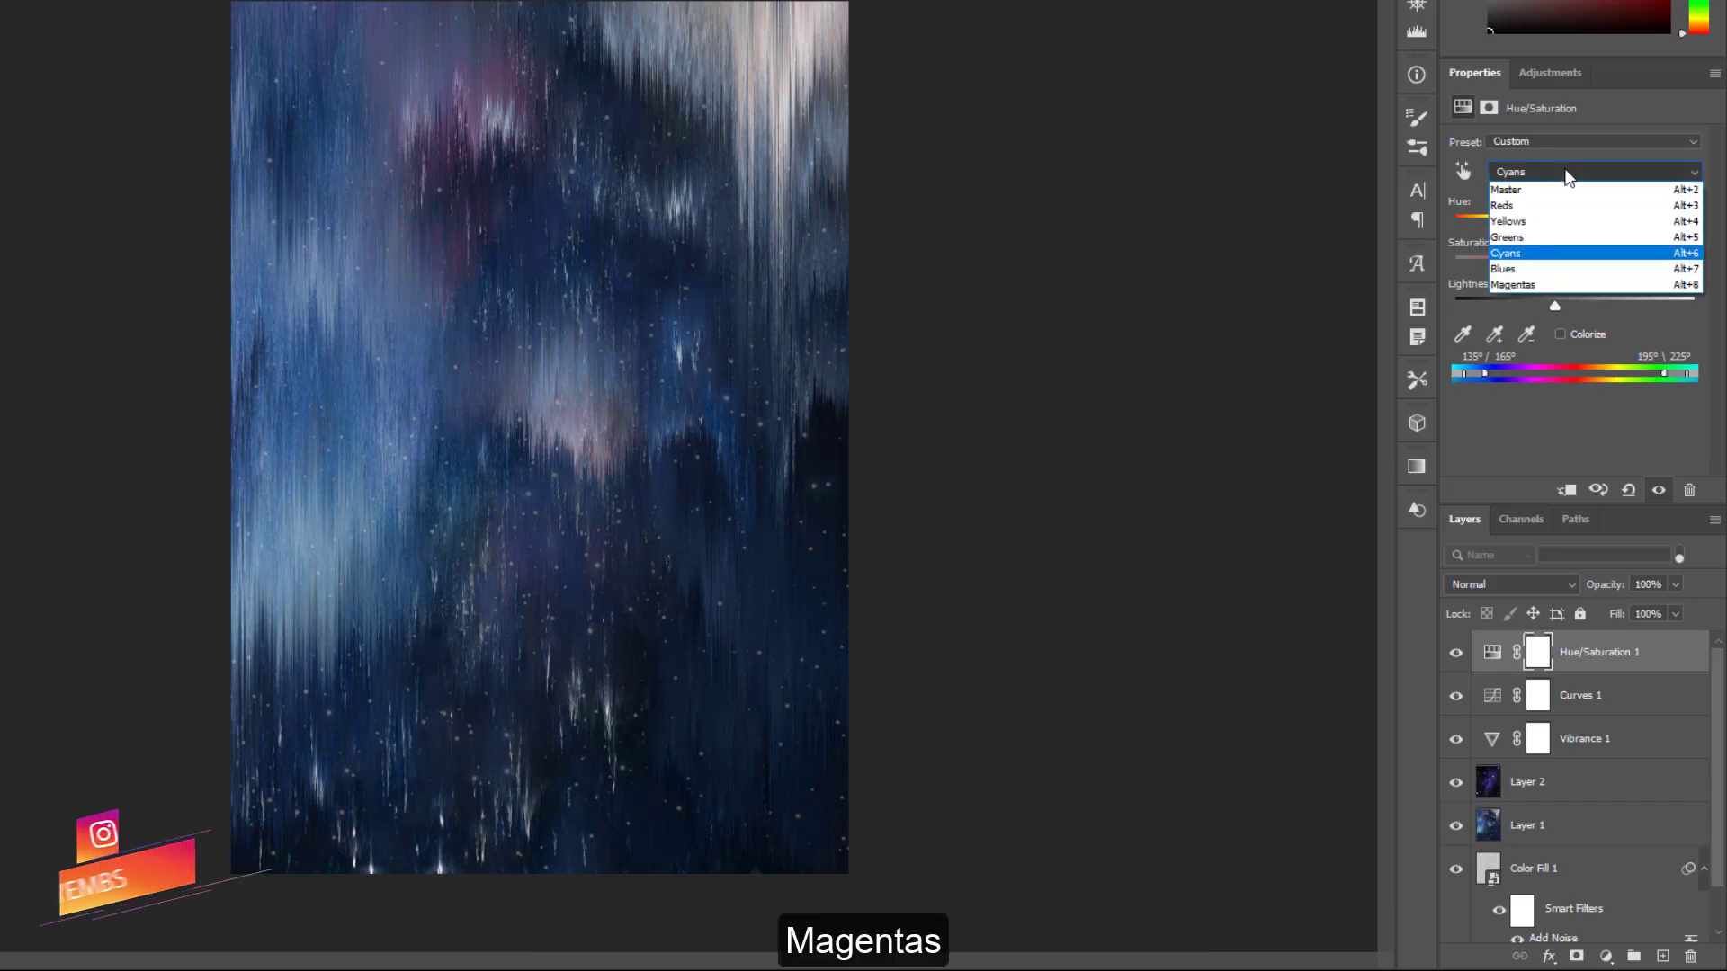
left_click(1540, 285)
mouse_move(1575, 220)
left_mouse_down()
mouse_move(1624, 227)
mouse_move(1520, 226)
mouse_move(1659, 268)
left_mouse_up()
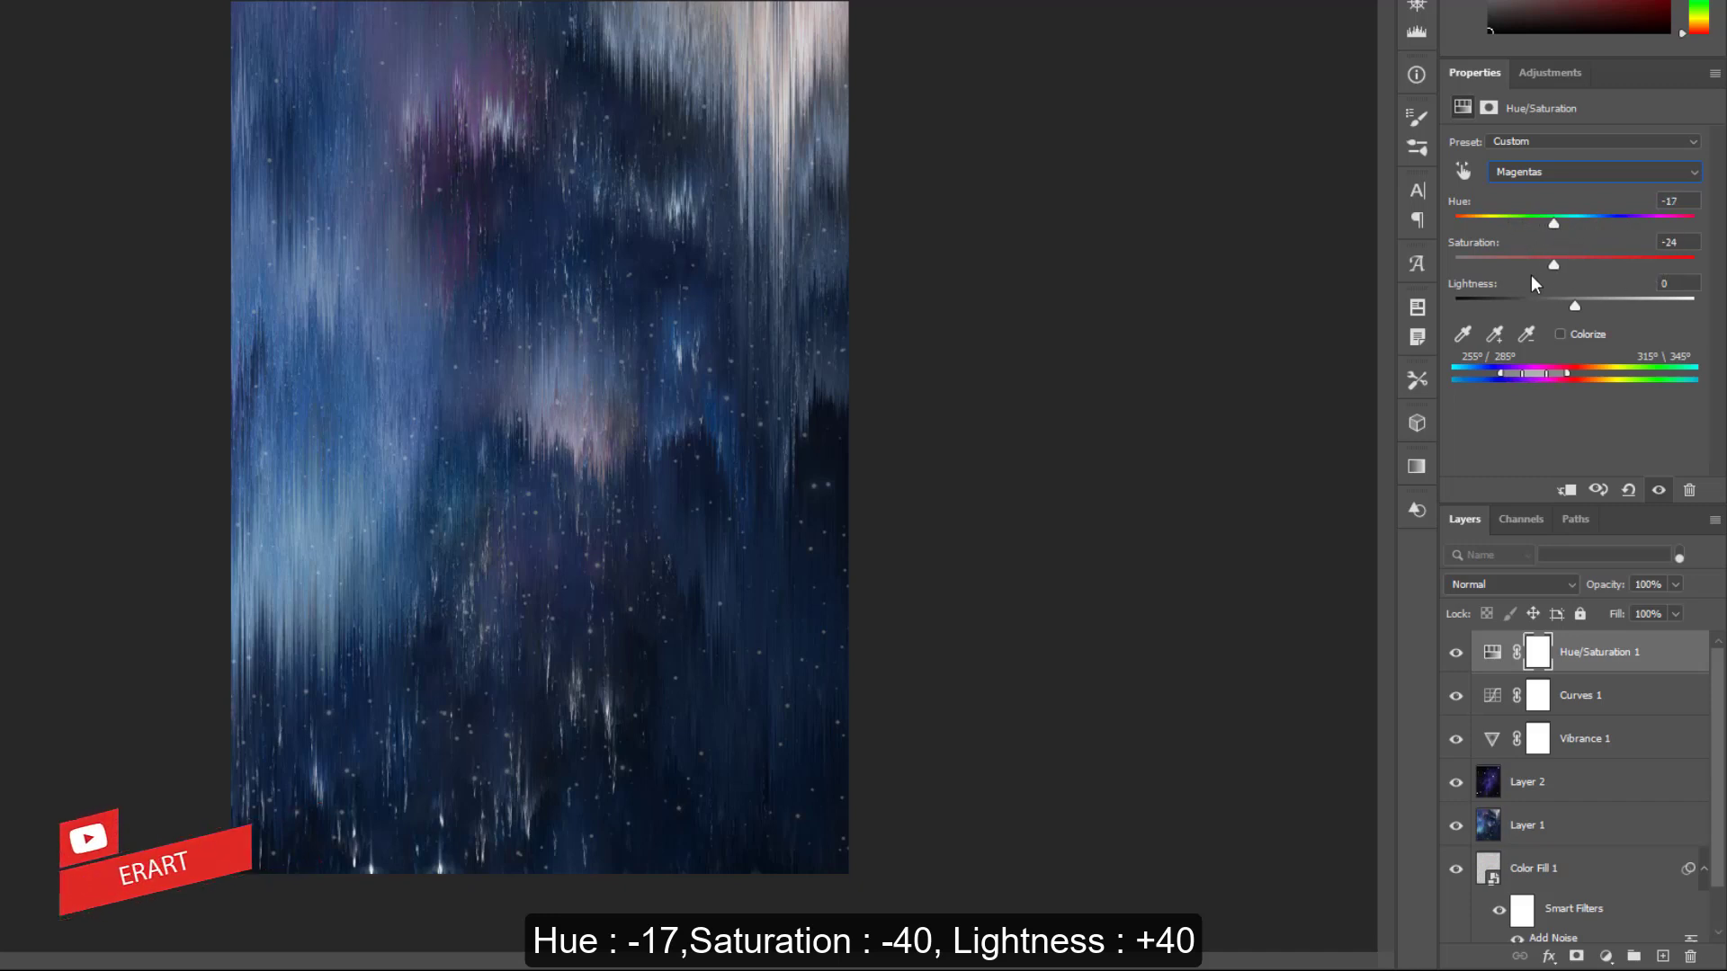
mouse_move(1535, 284)
left_mouse_down()
mouse_move(1480, 292)
mouse_move(1531, 284)
left_mouse_up()
mouse_move(1637, 312)
left_mouse_down()
mouse_move(1680, 307)
mouse_move(1624, 308)
left_mouse_up()
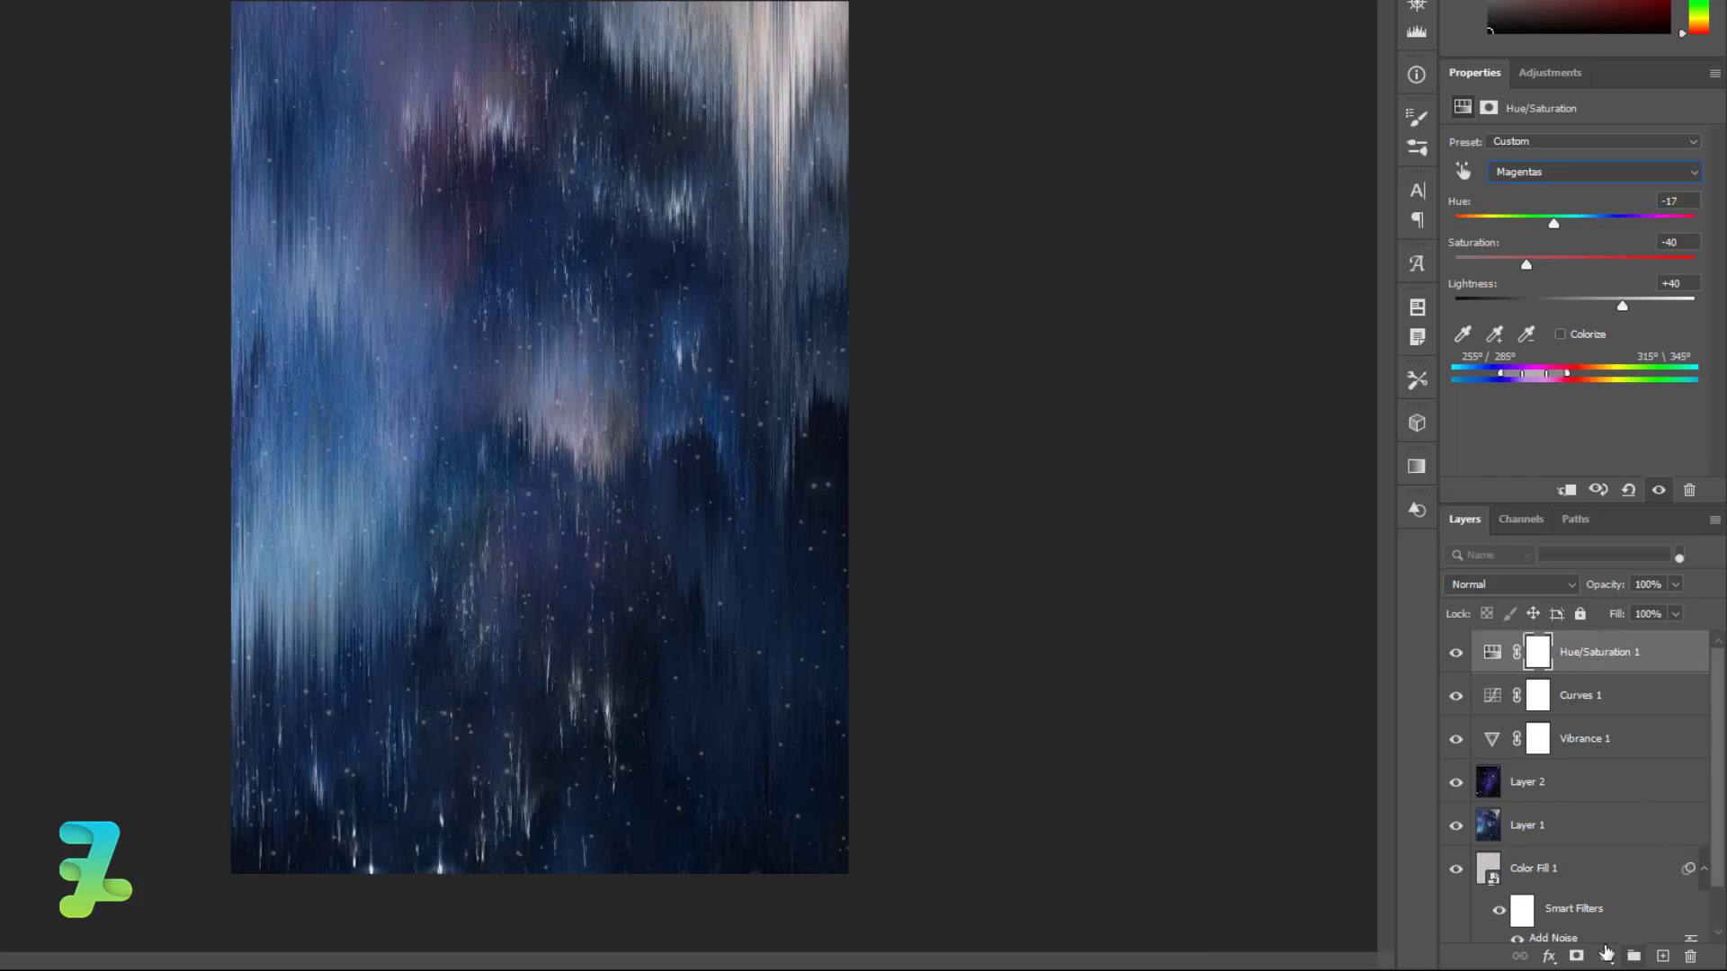
left_click(1607, 959)
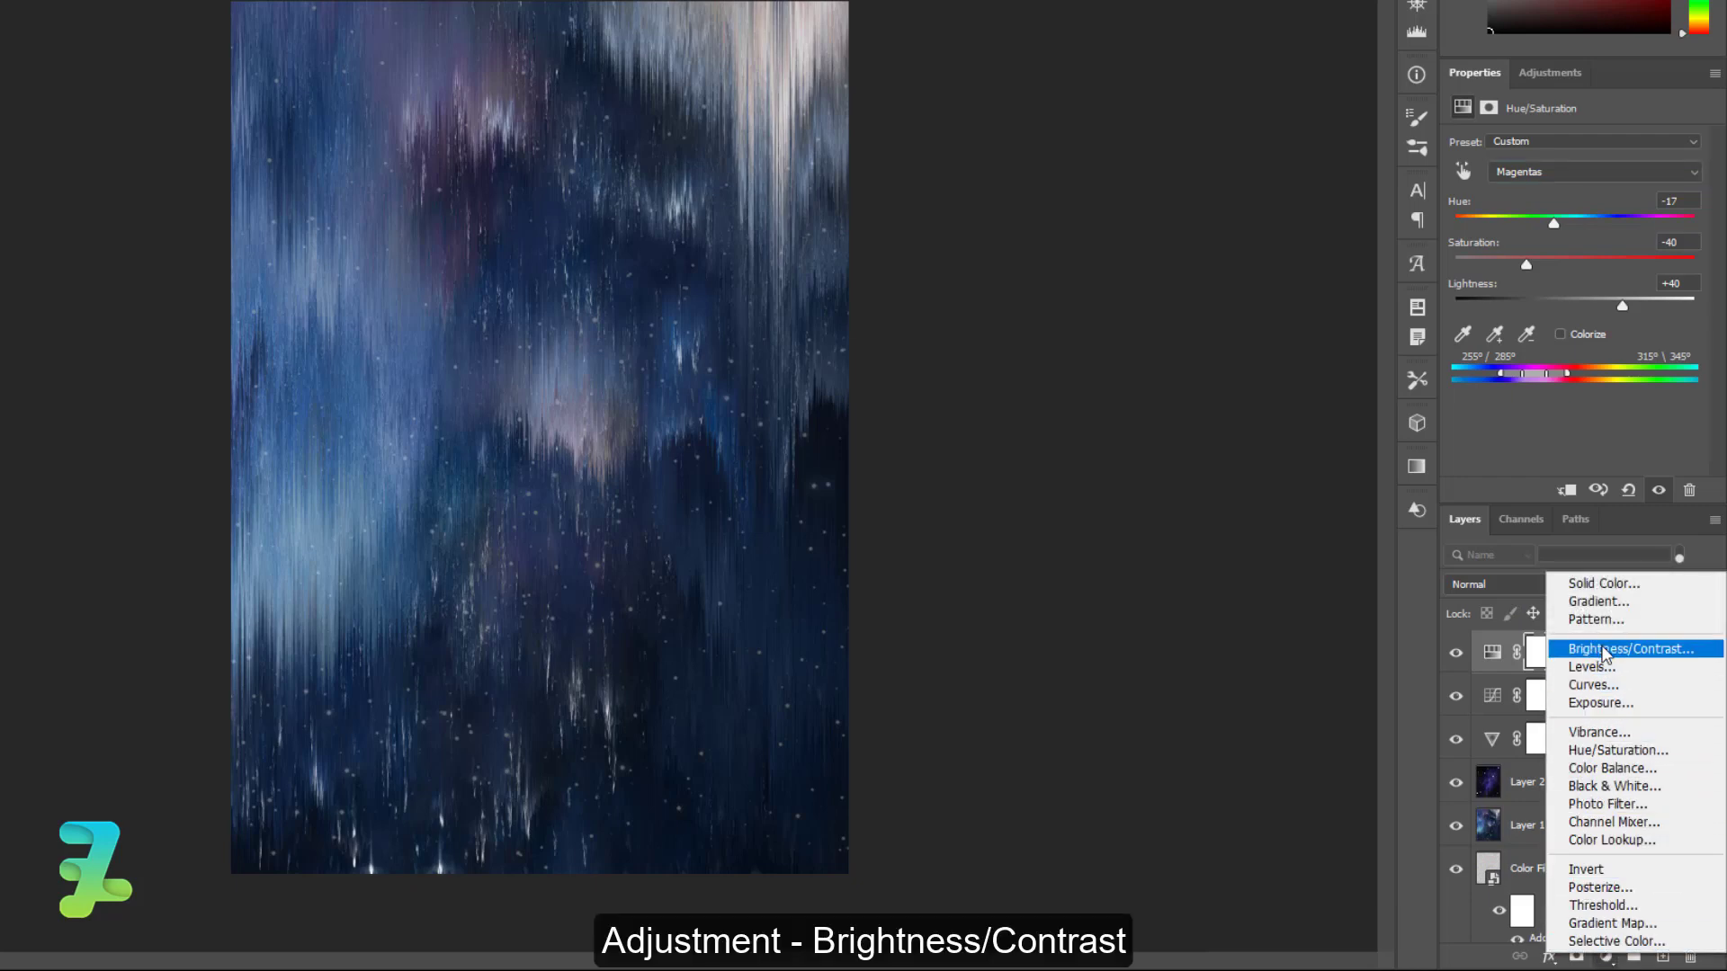
- Add a Brightness/Contrast layer with Brightness 10 and Contrast -4
left_click(1605, 651)
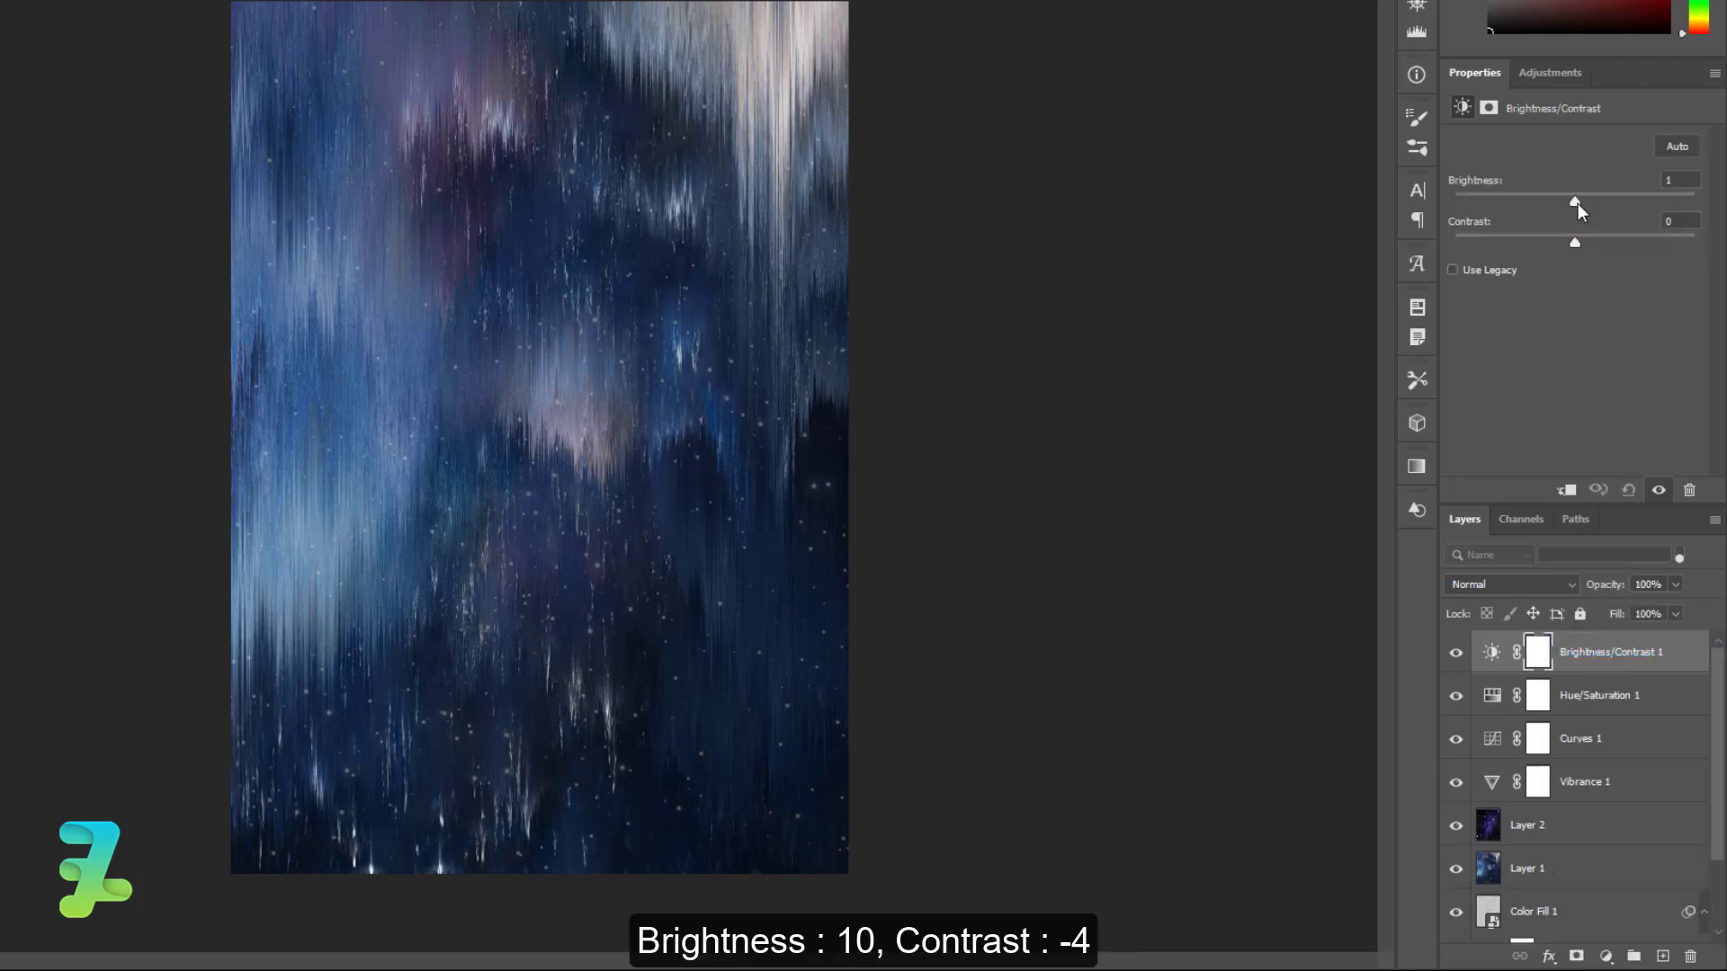
left_click_drag(1574, 201, 1582, 201)
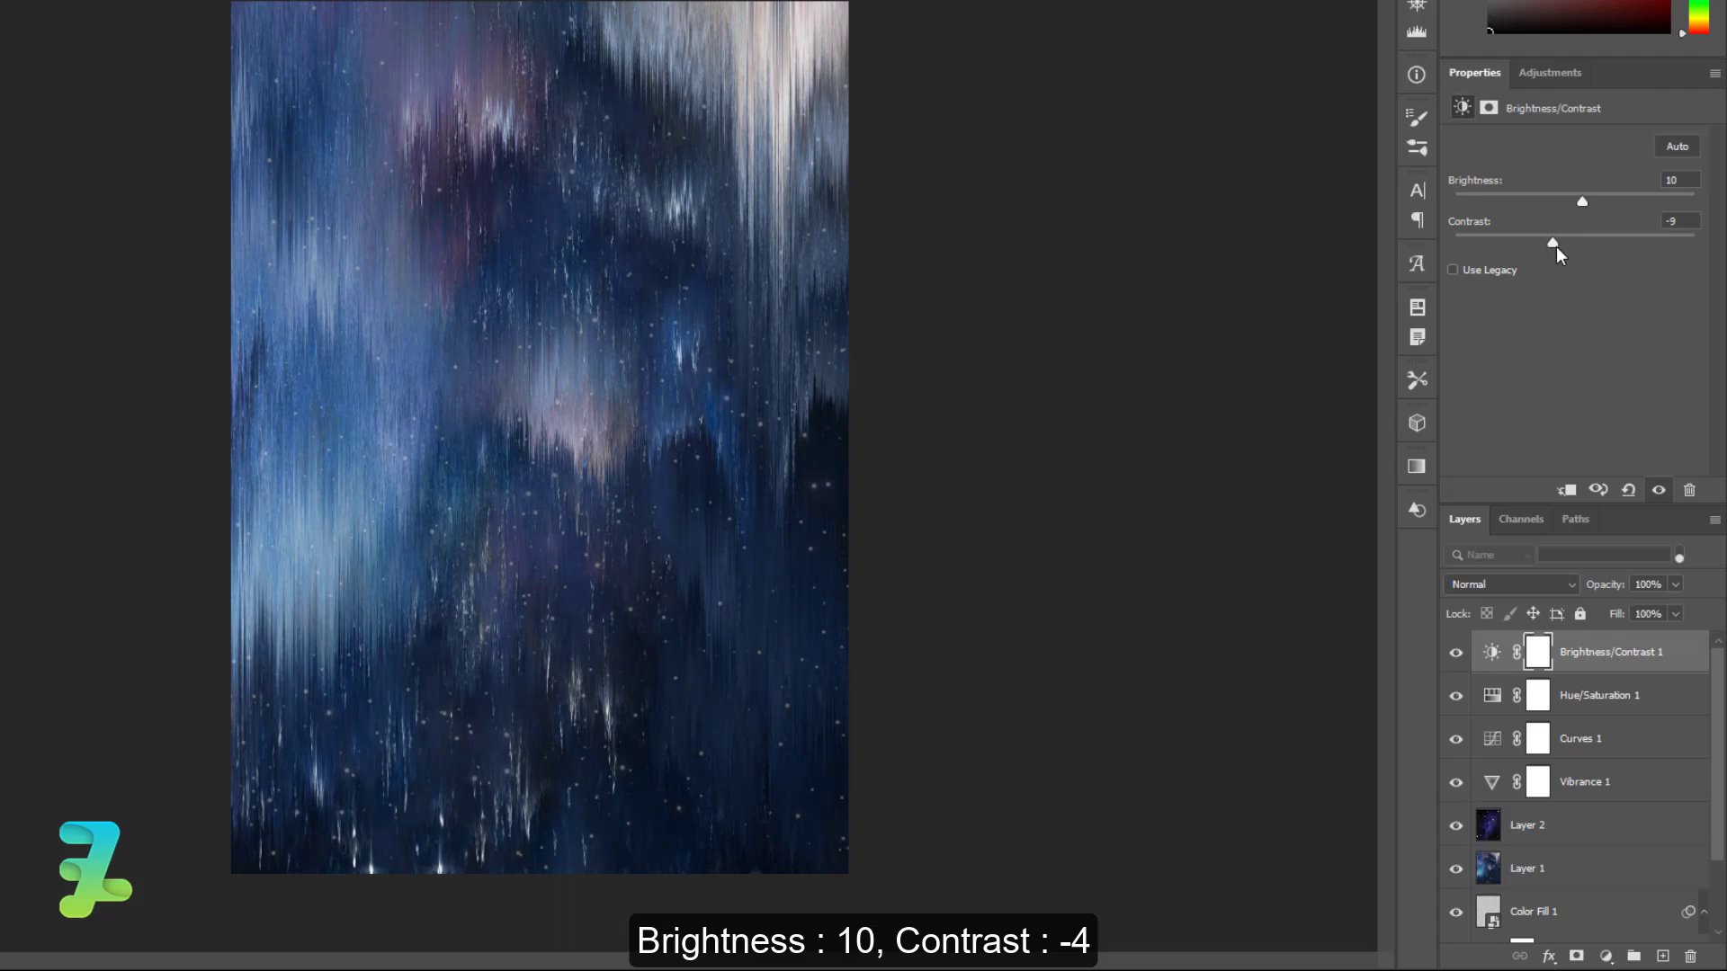
left_click_drag(1556, 246, 1565, 247)
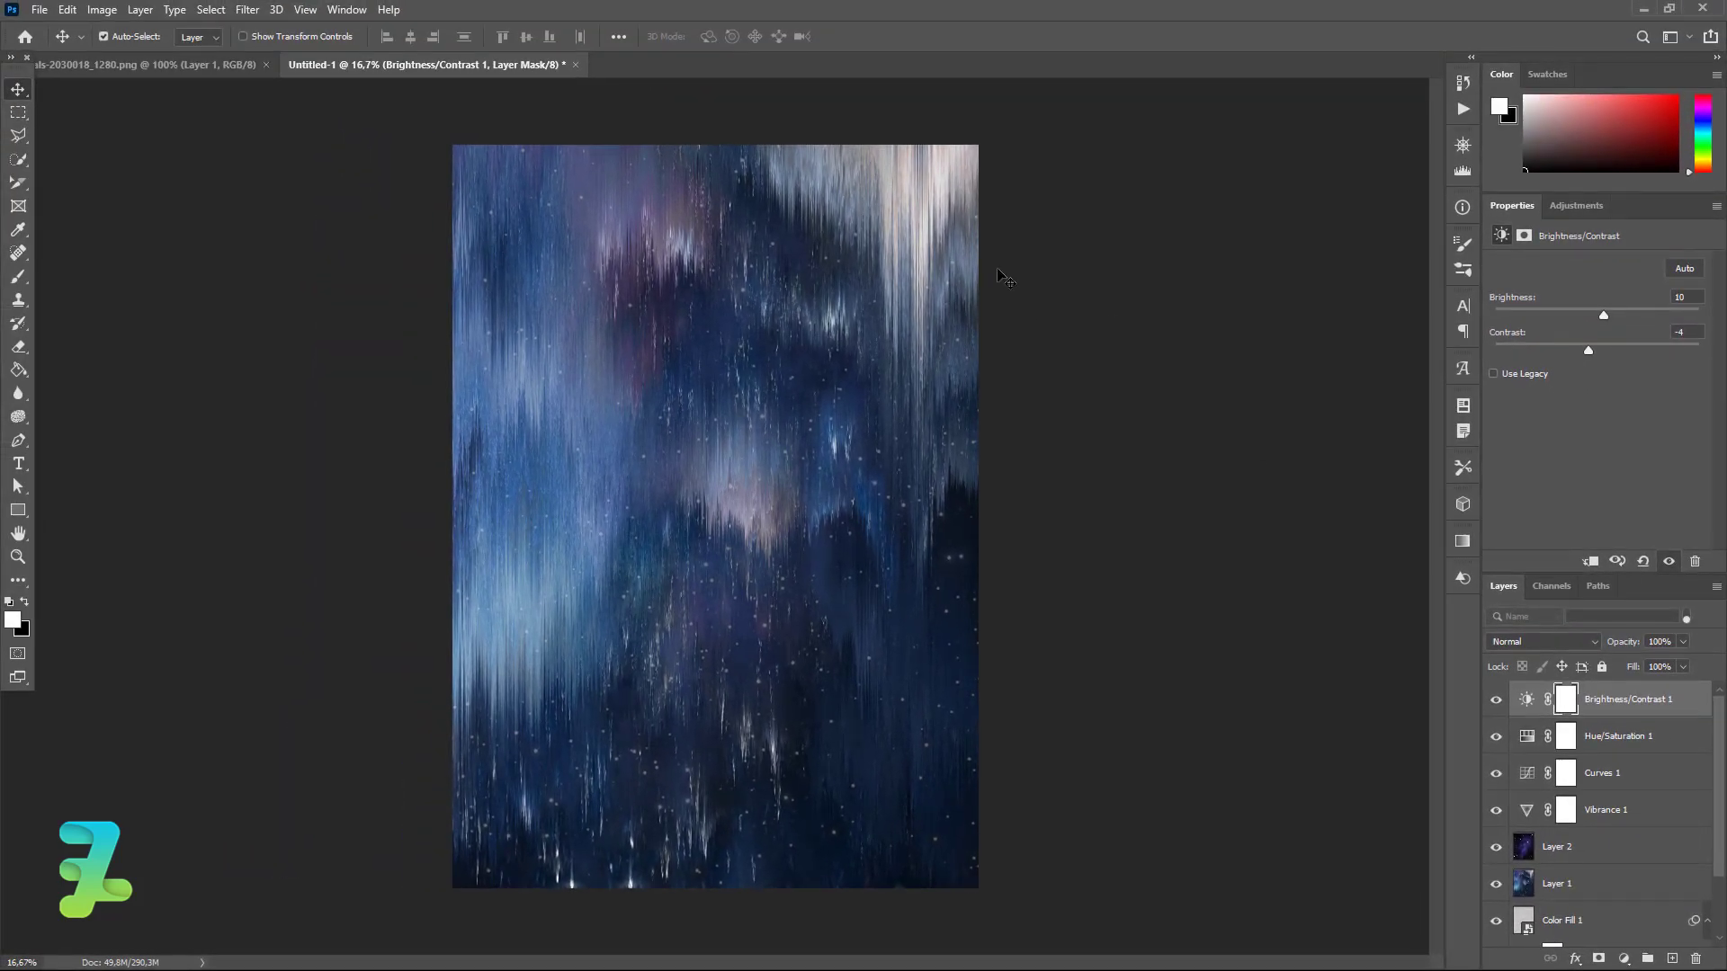
- Float the geese document and drag its layer into the poster
left_click(182, 64)
right_click(182, 63)
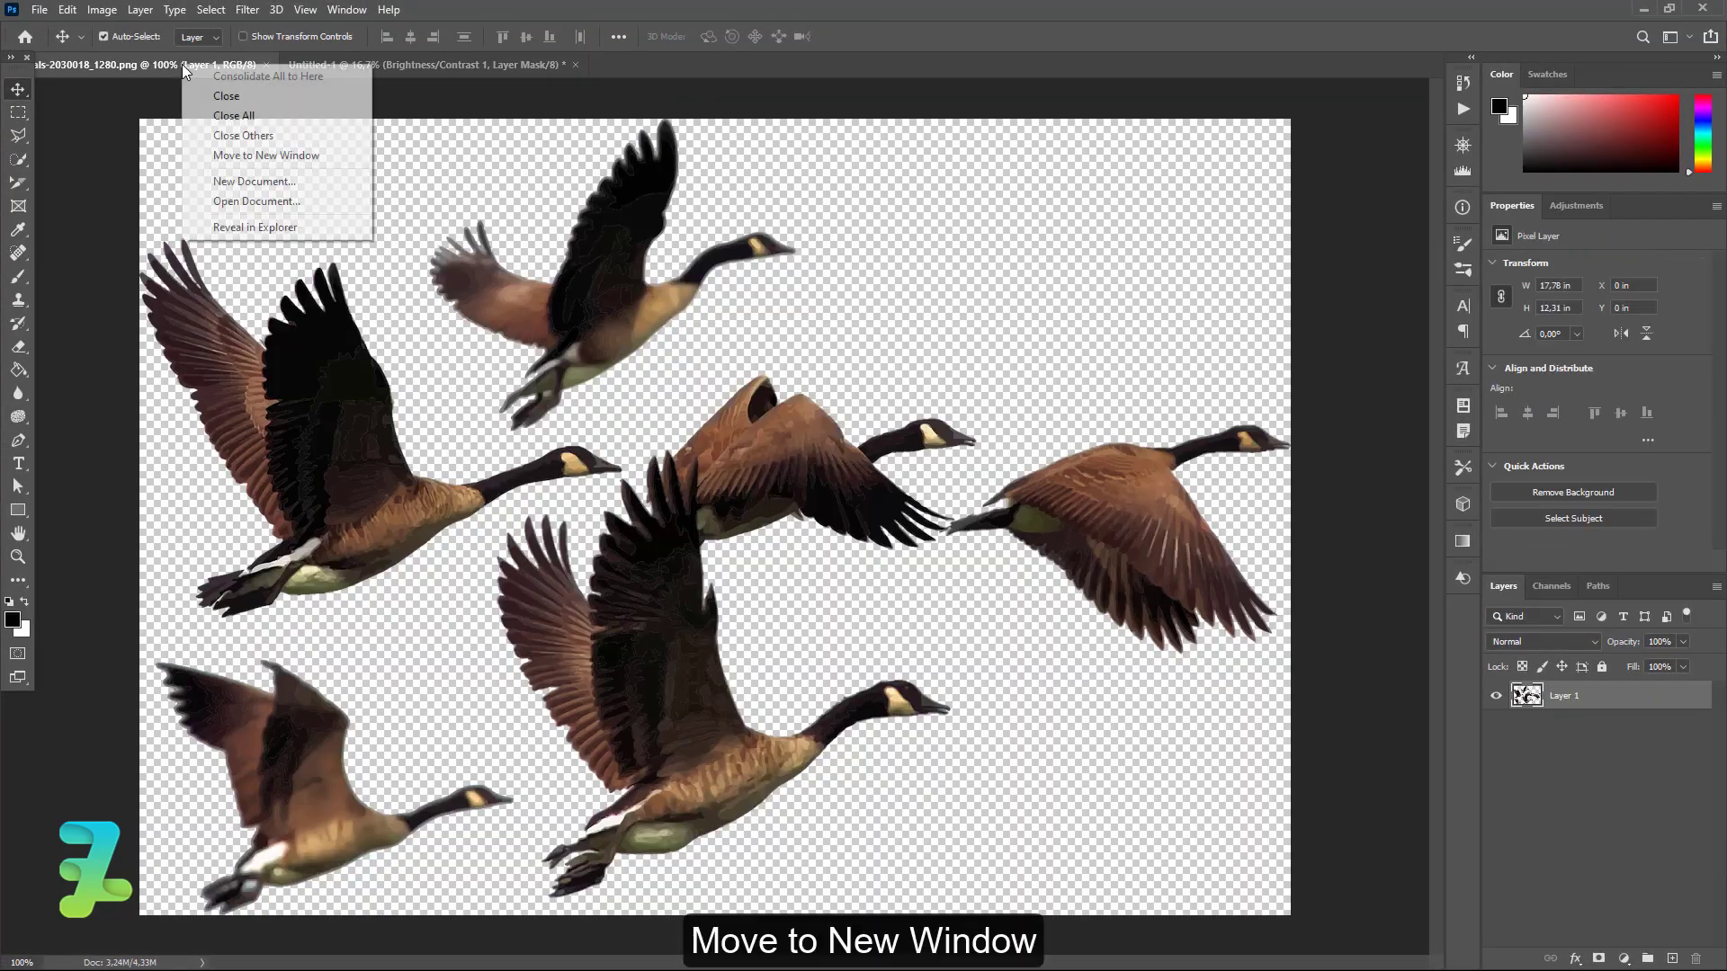
left_click(233, 157)
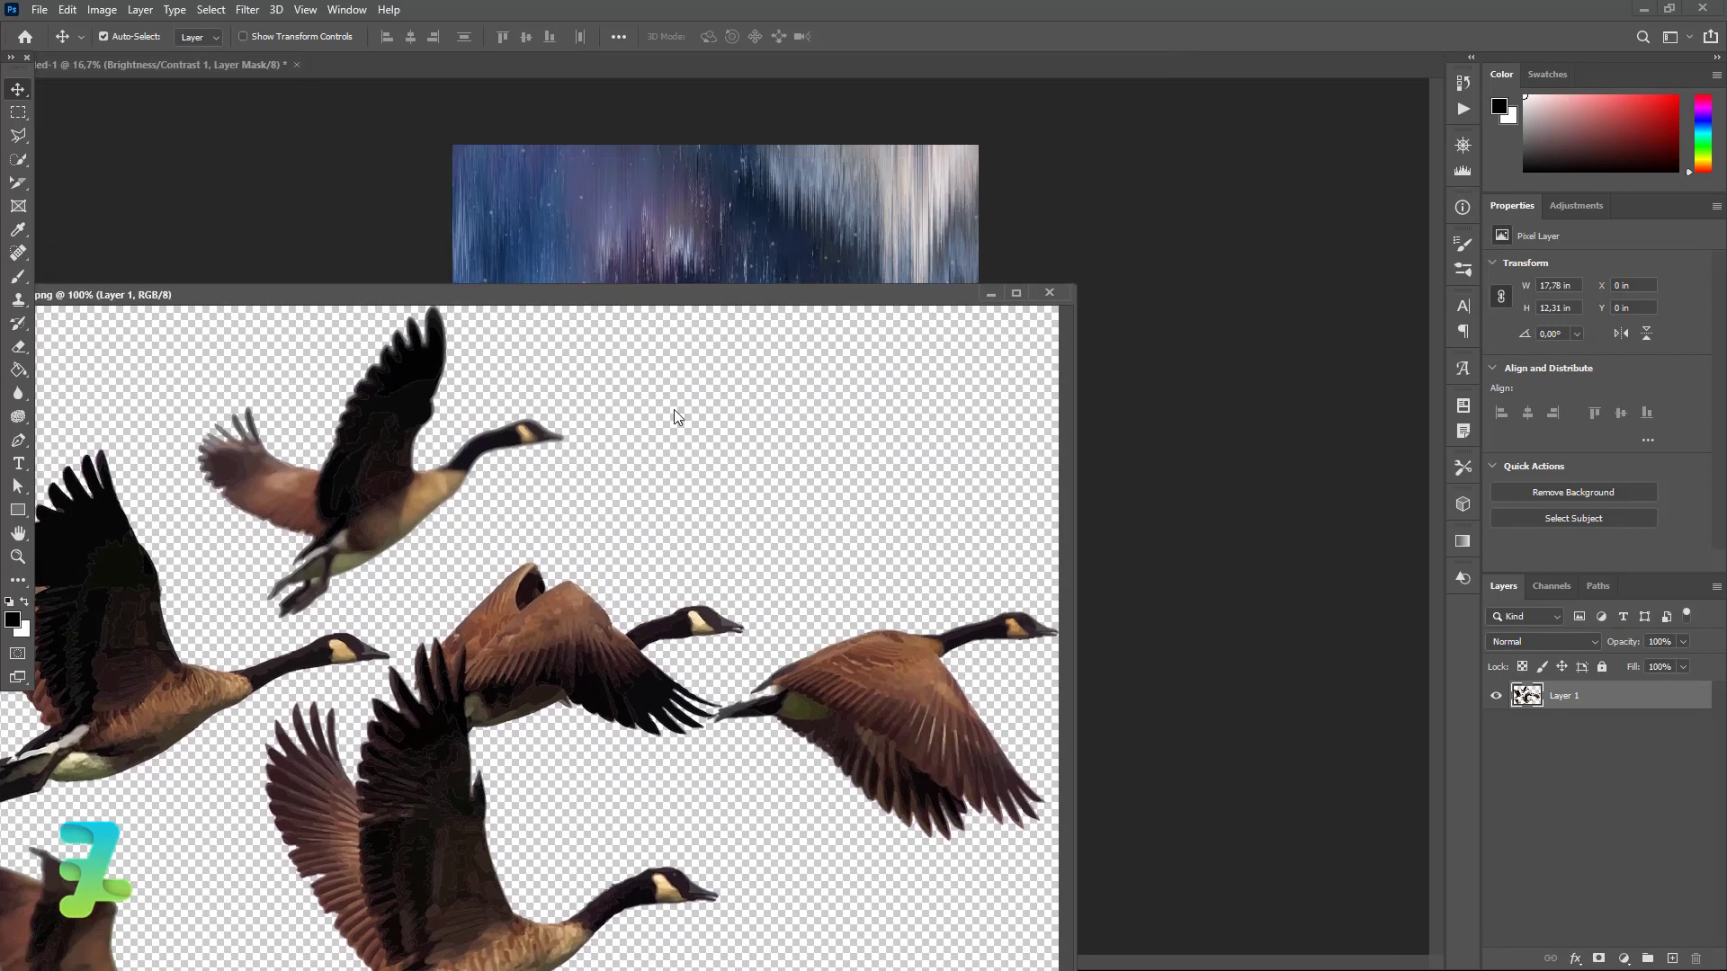
left_click_drag(803, 70, 671, 533)
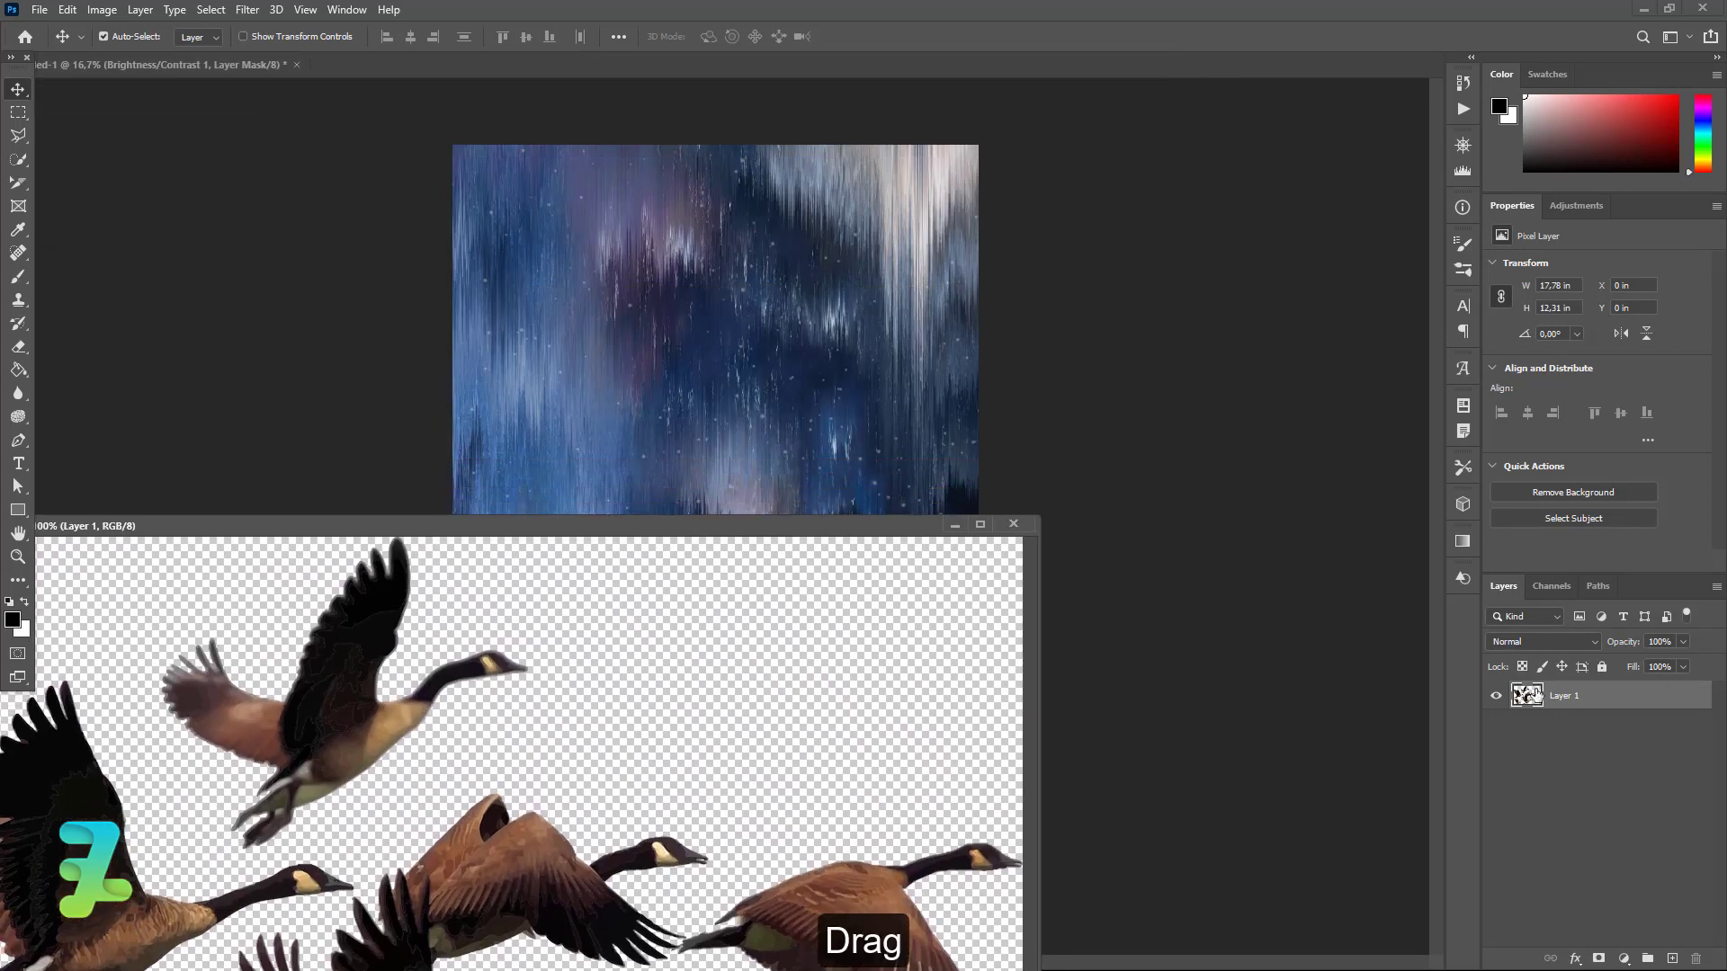
left_click_drag(1534, 697, 753, 409)
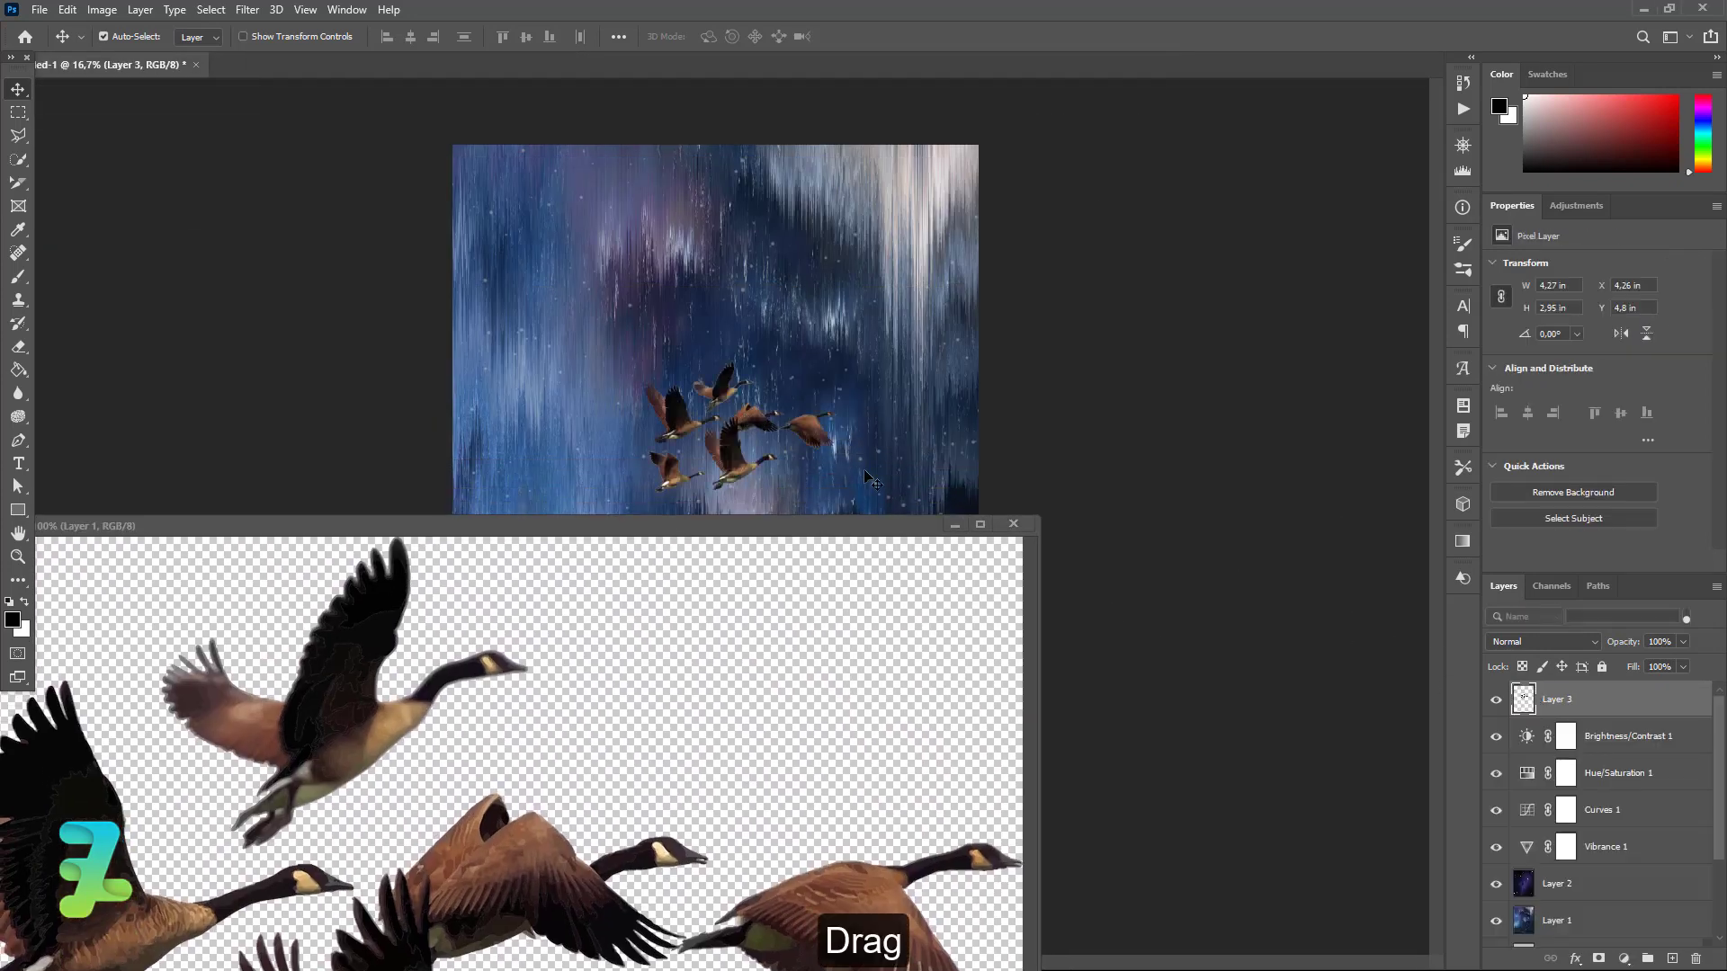
left_click(1014, 524)
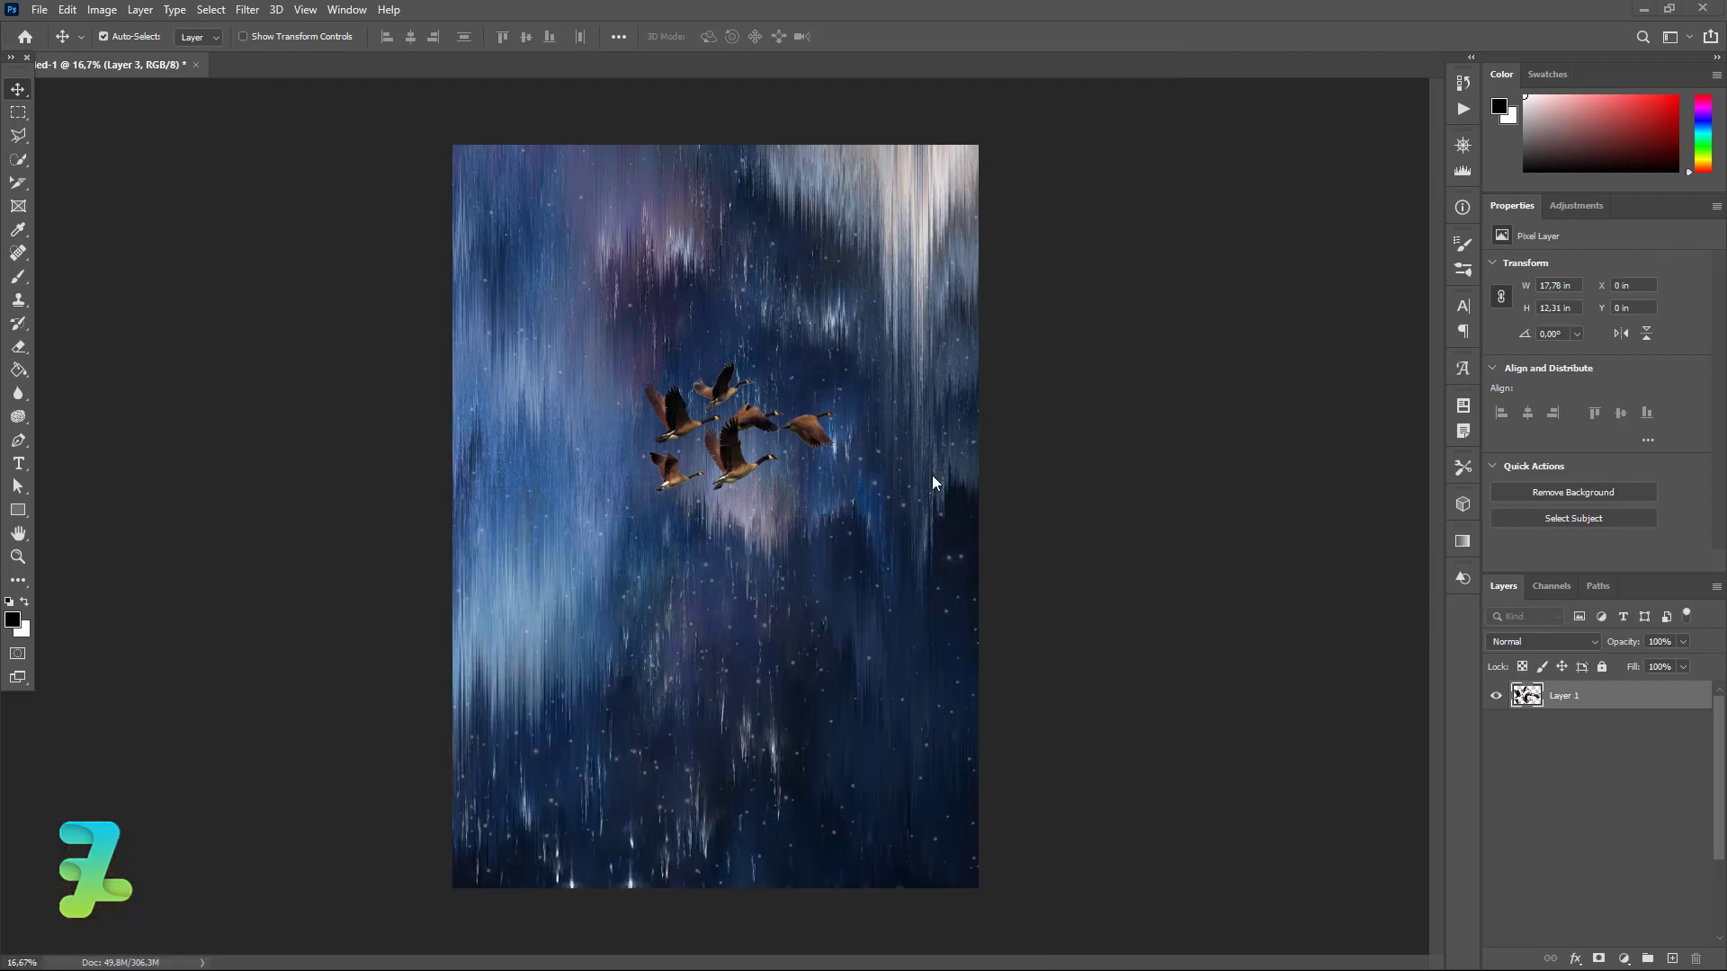
- Enlarge the geese to about 7.26 × 5.03 in and centre them on the canvas
left_click_drag(756, 430, 746, 501)
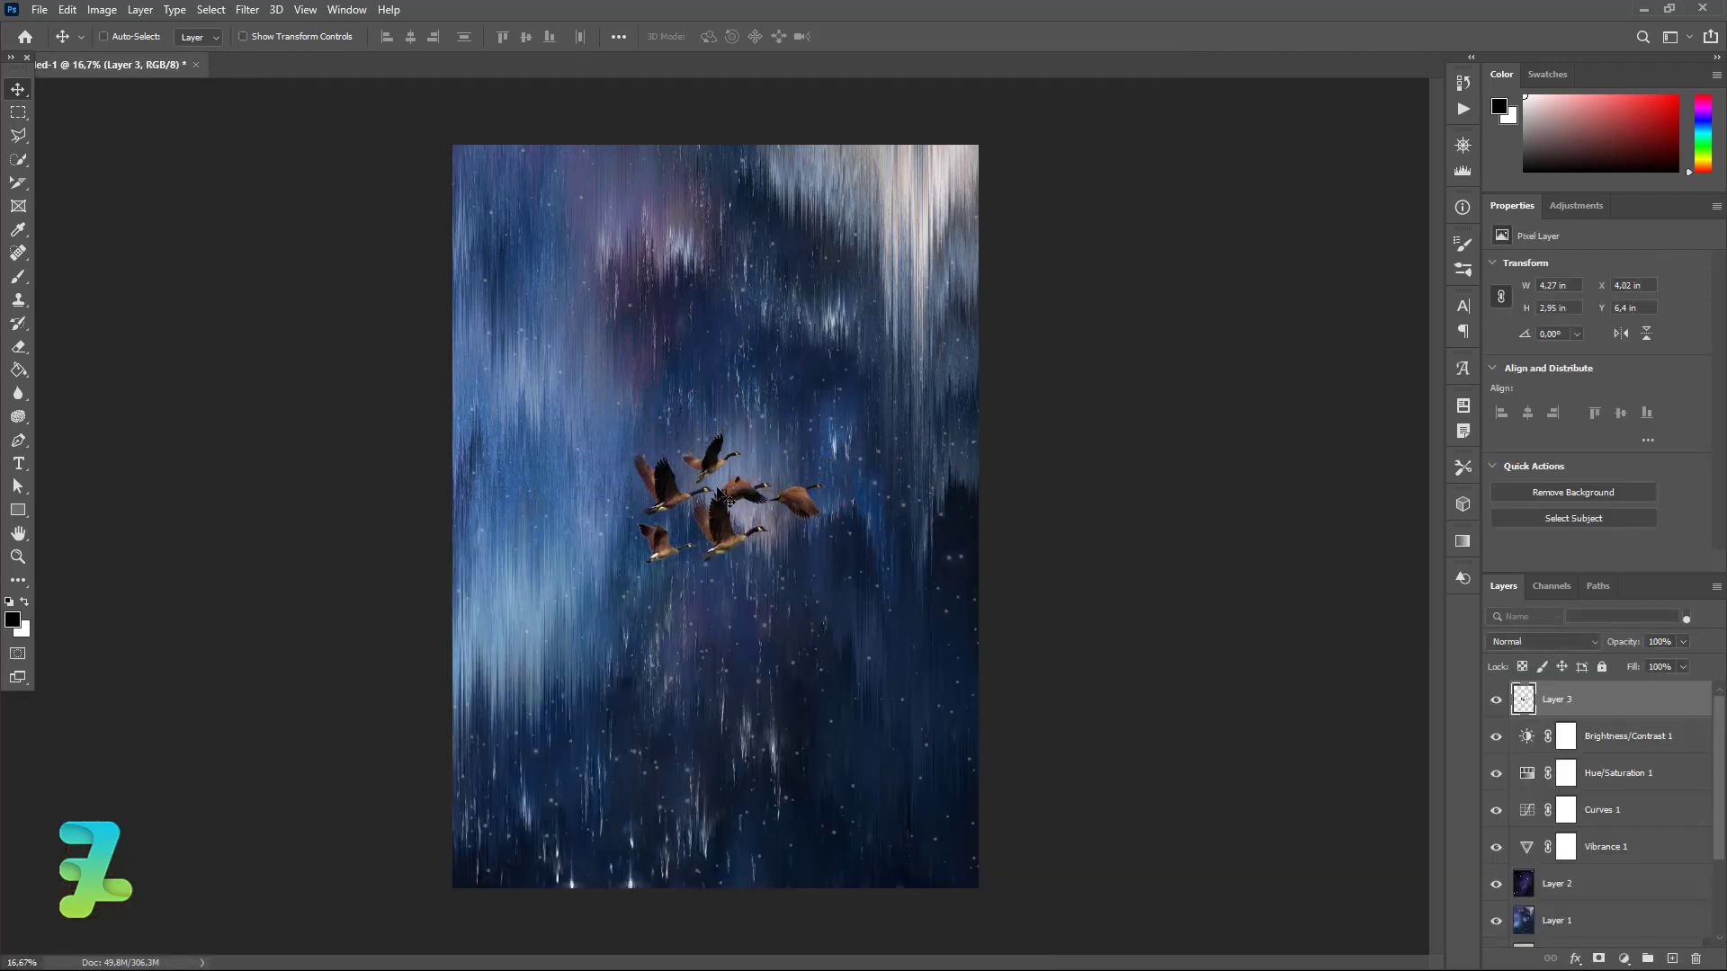
key("ctrl+t")
left_click_drag(818, 438, 892, 386)
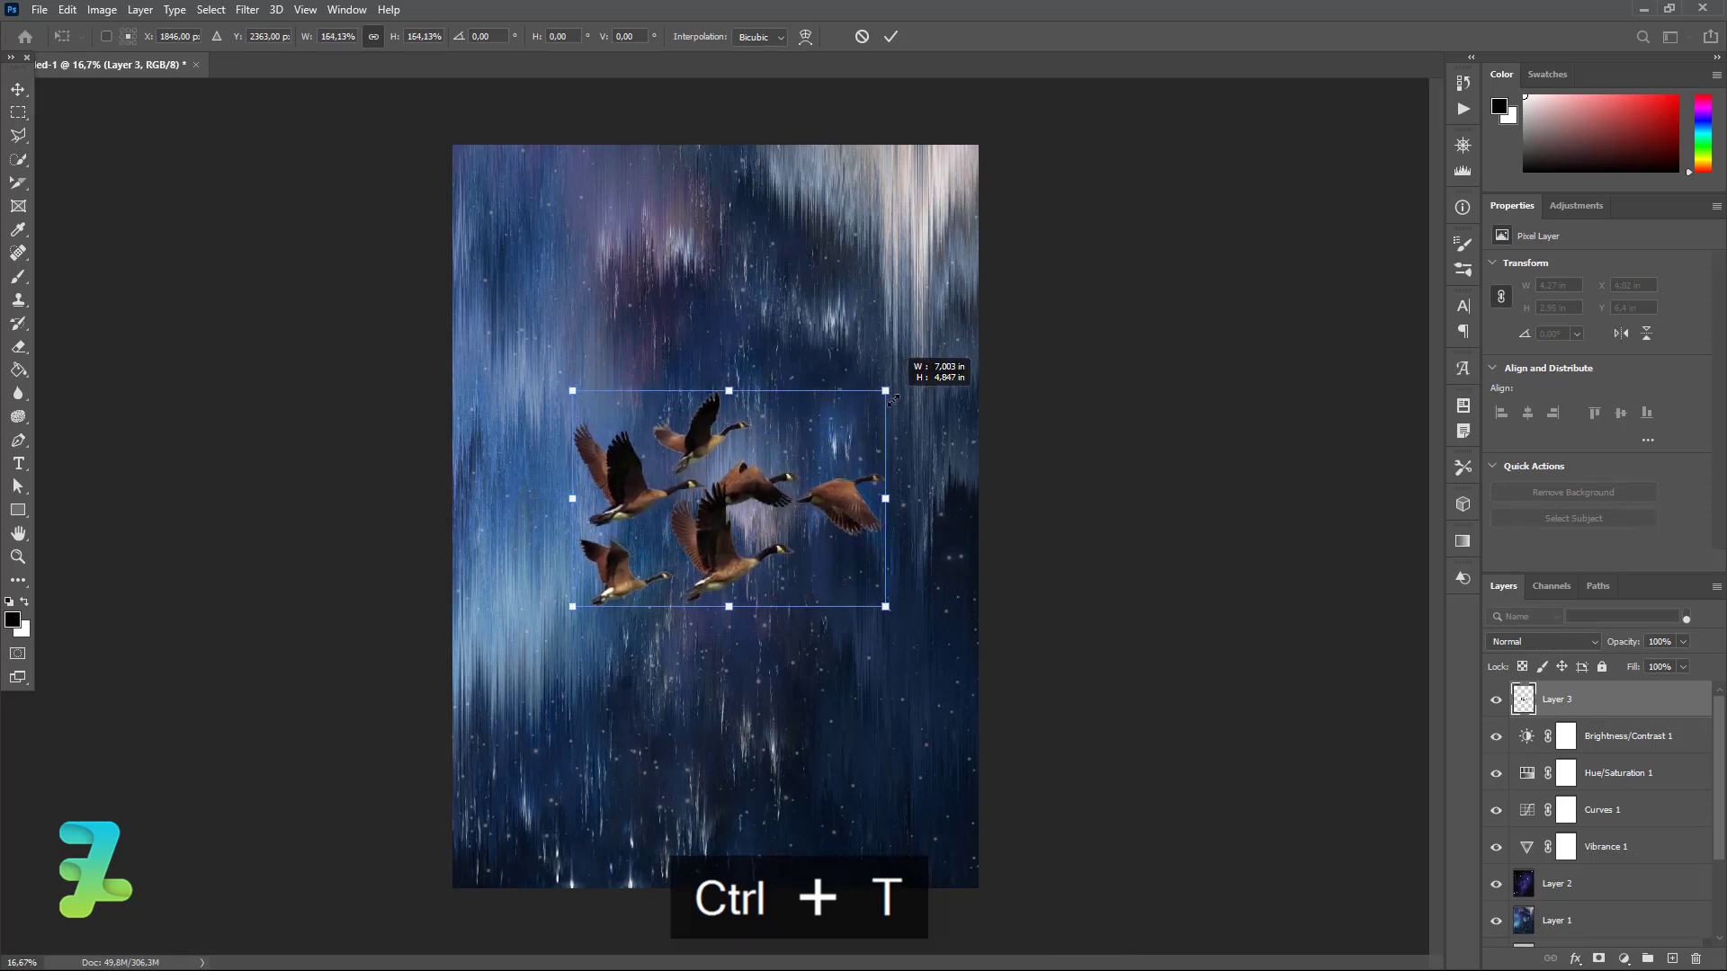
left_click(18, 89)
key("ctrl+a")
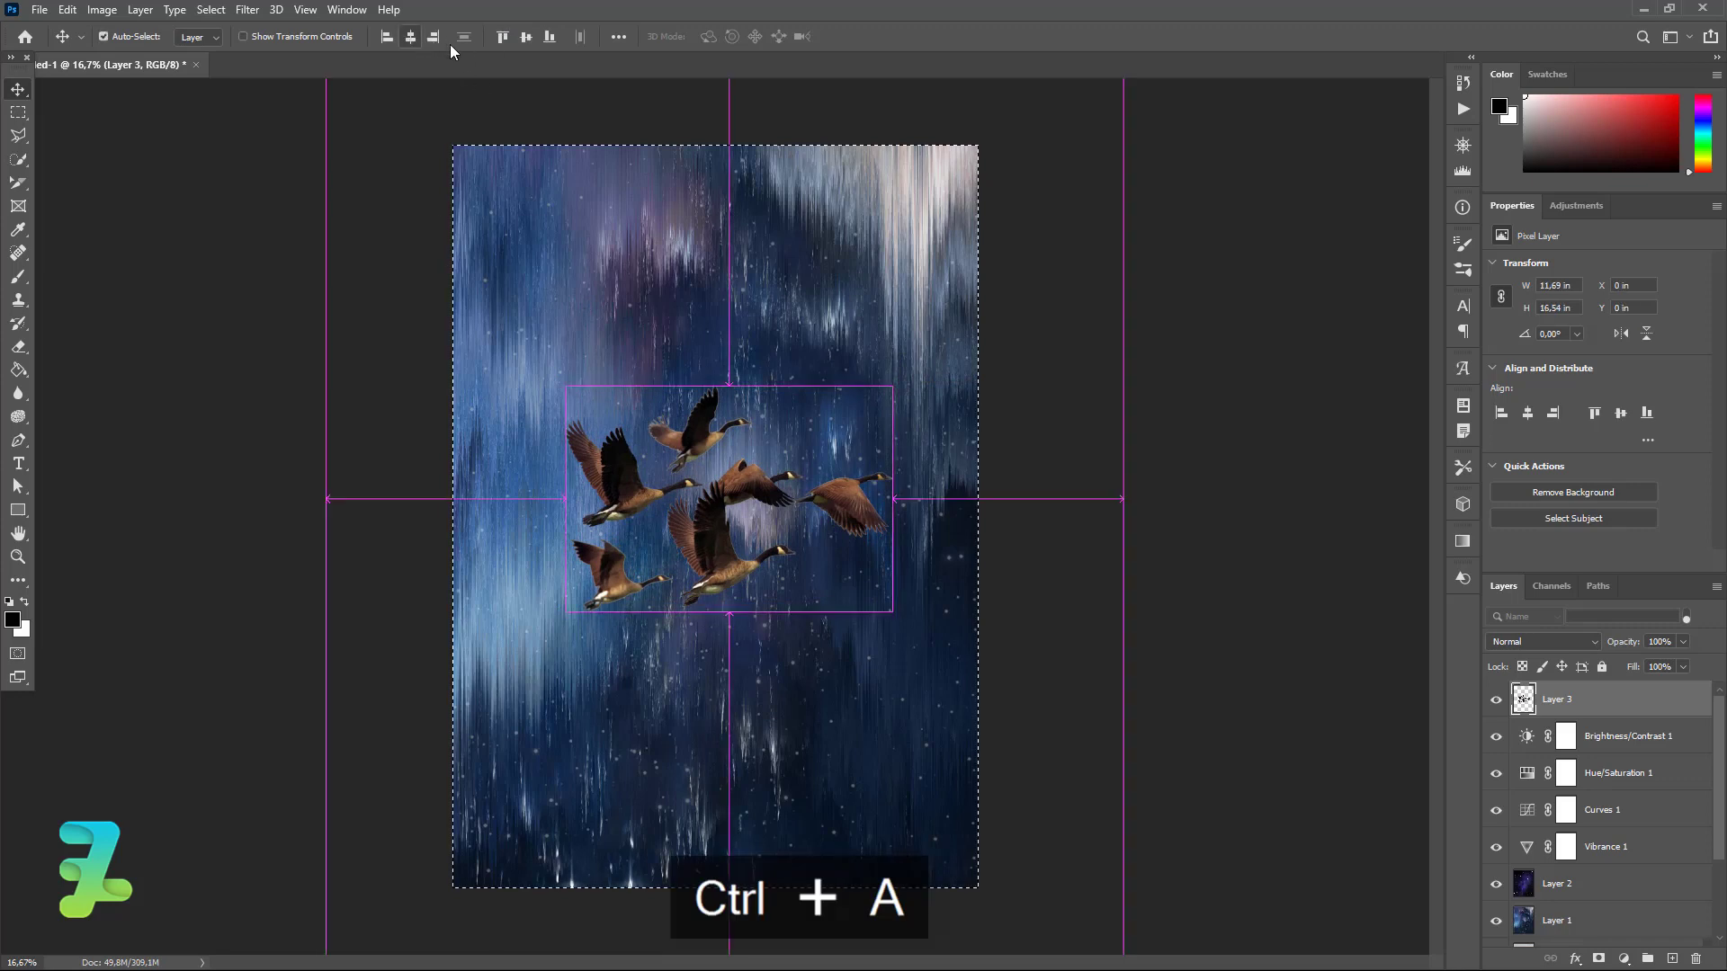
left_click(526, 36)
key("ctrl+d")
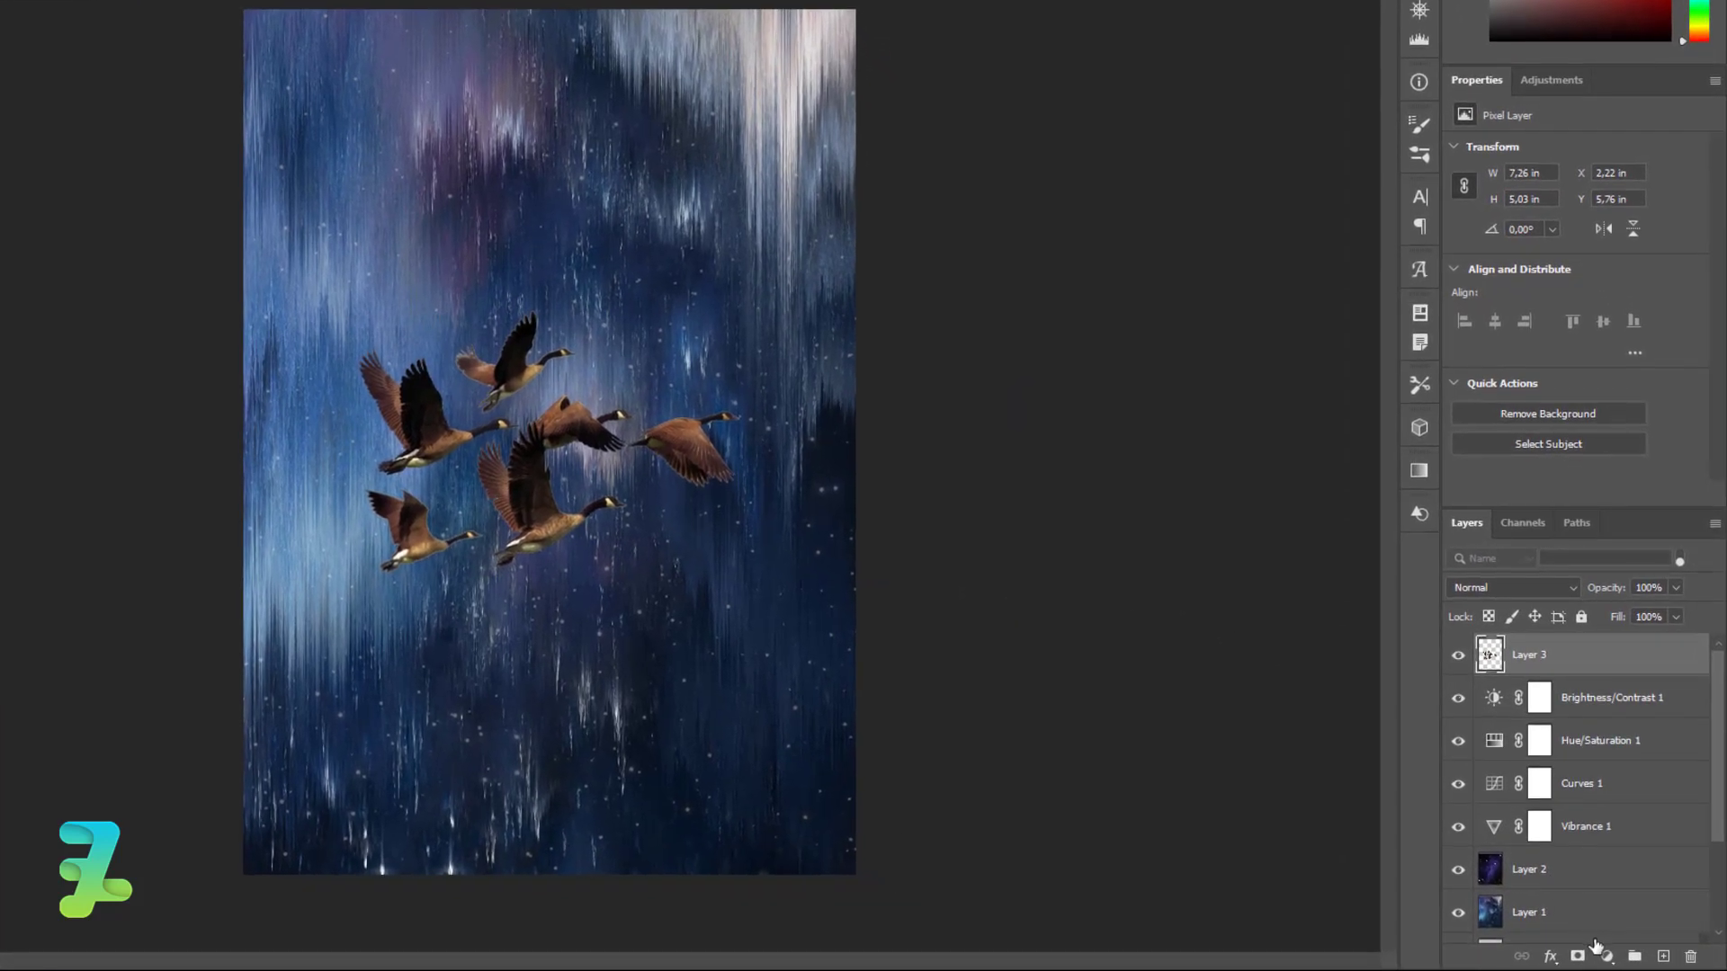
left_click(1606, 955)
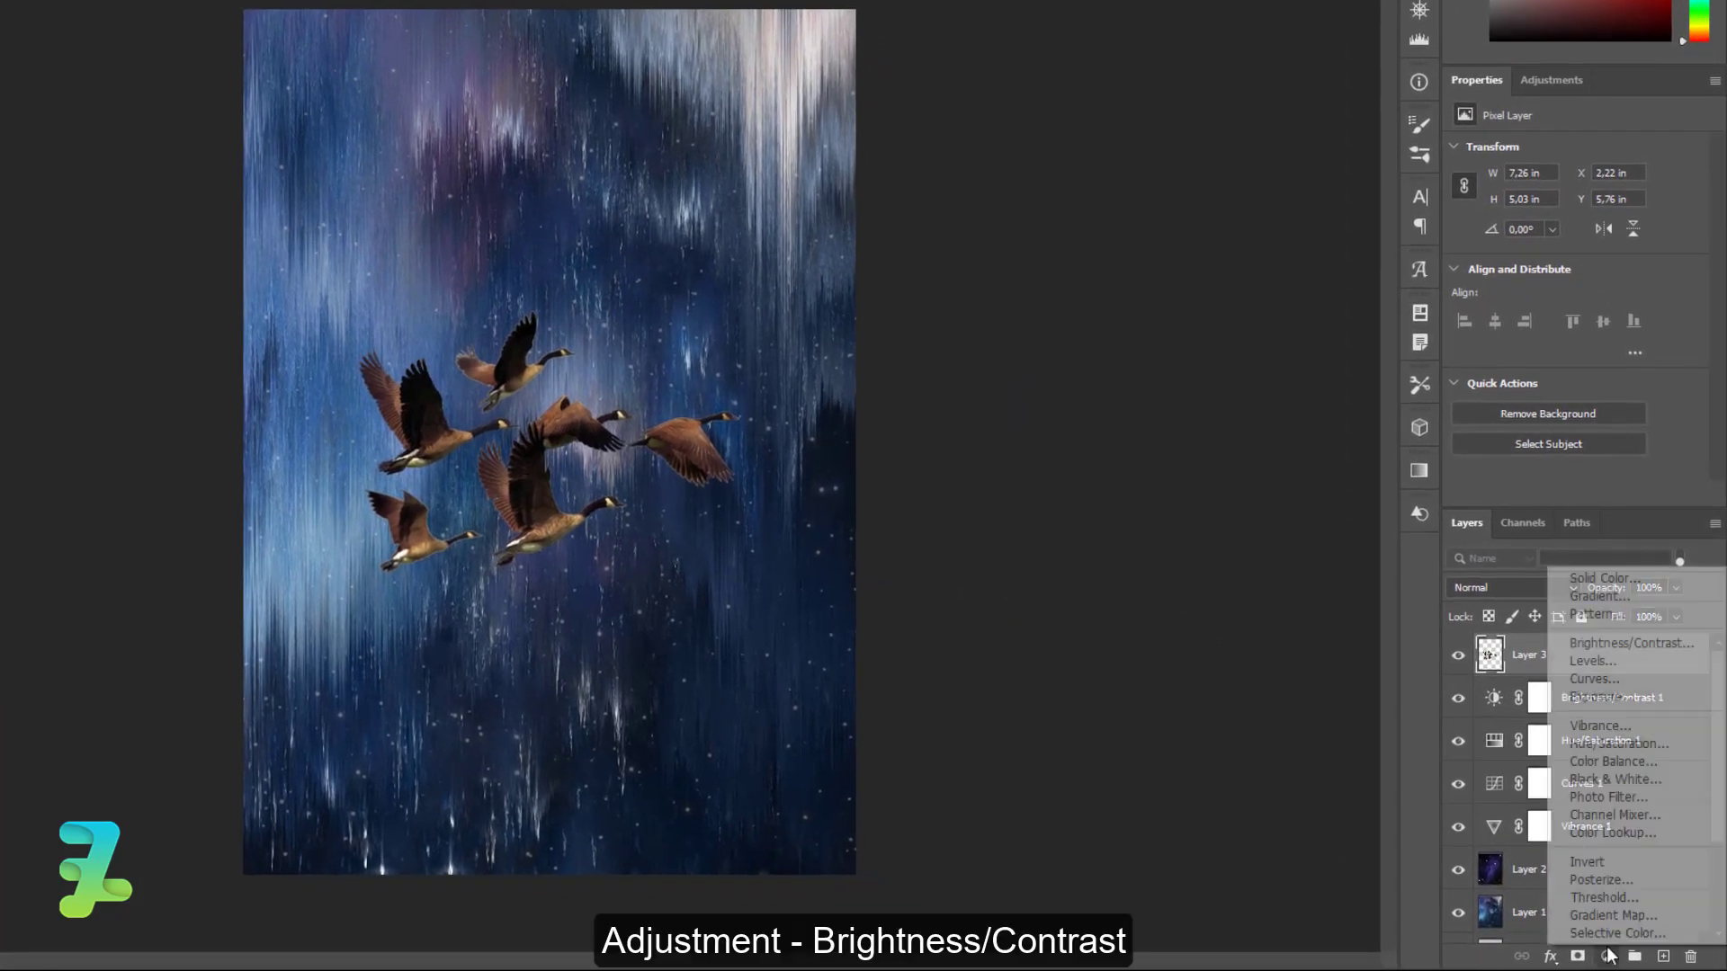
- Add a Brightness/Contrast layer clipped to the geese with Brightness -64 and Contrast 46
left_click(1610, 643)
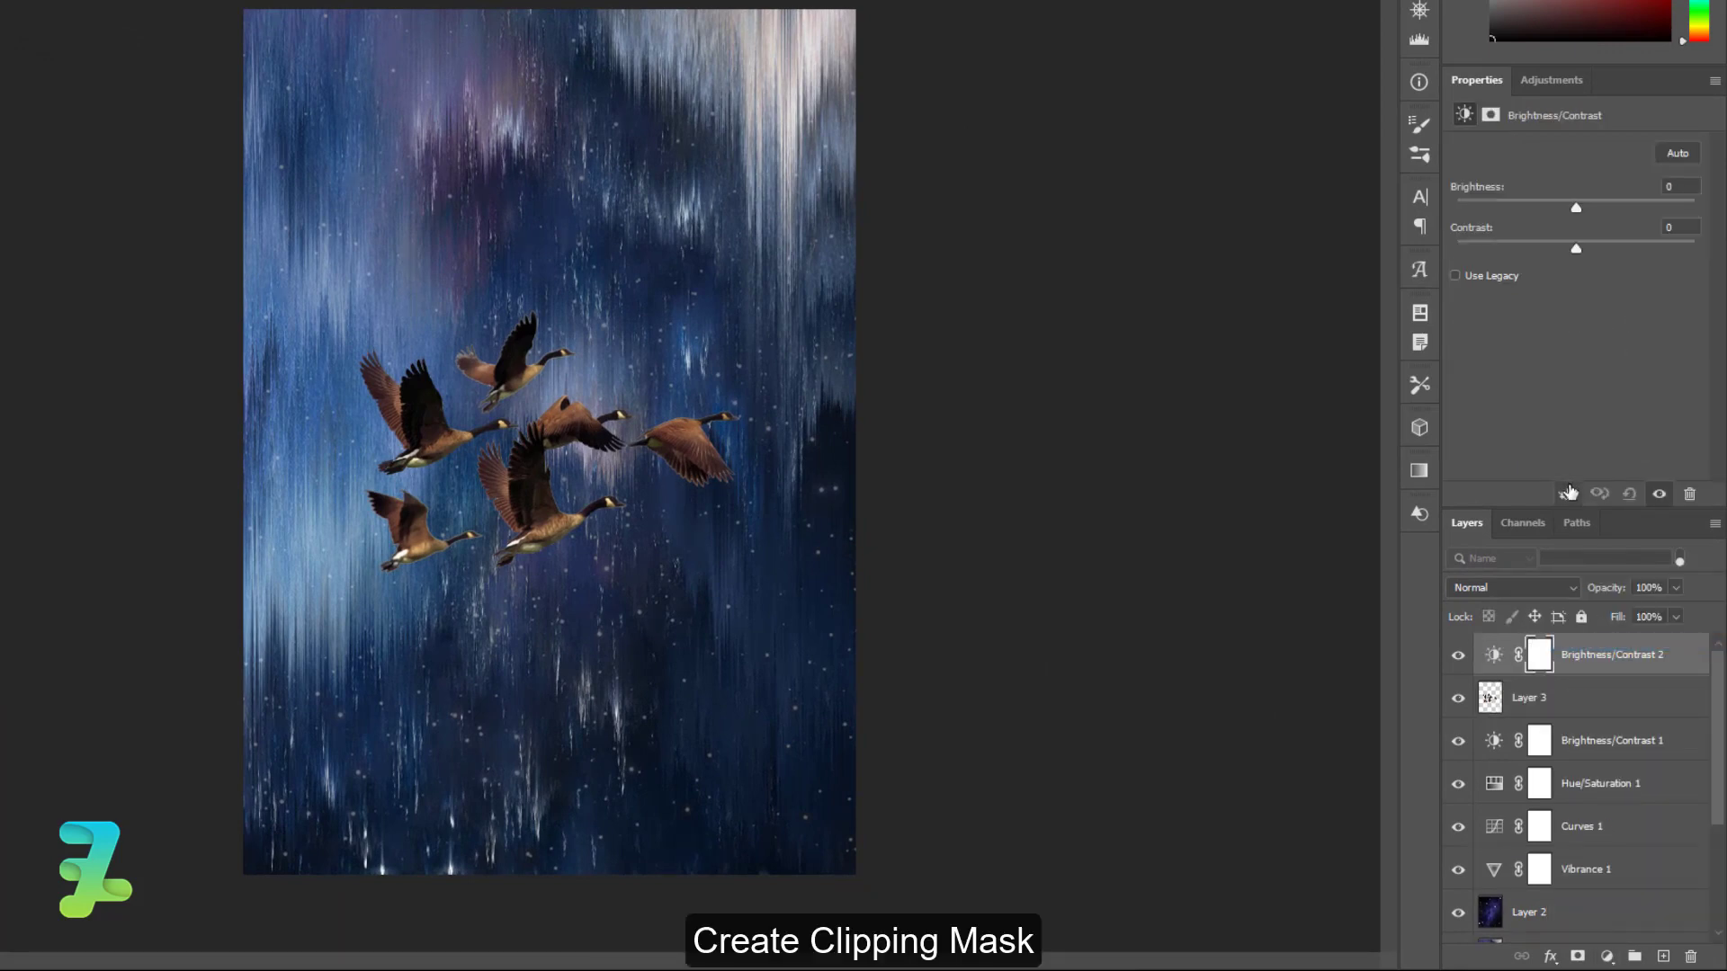
left_click(1569, 497)
mouse_move(1576, 248)
left_mouse_down()
mouse_move(1655, 248)
mouse_move(1611, 279)
left_mouse_up()
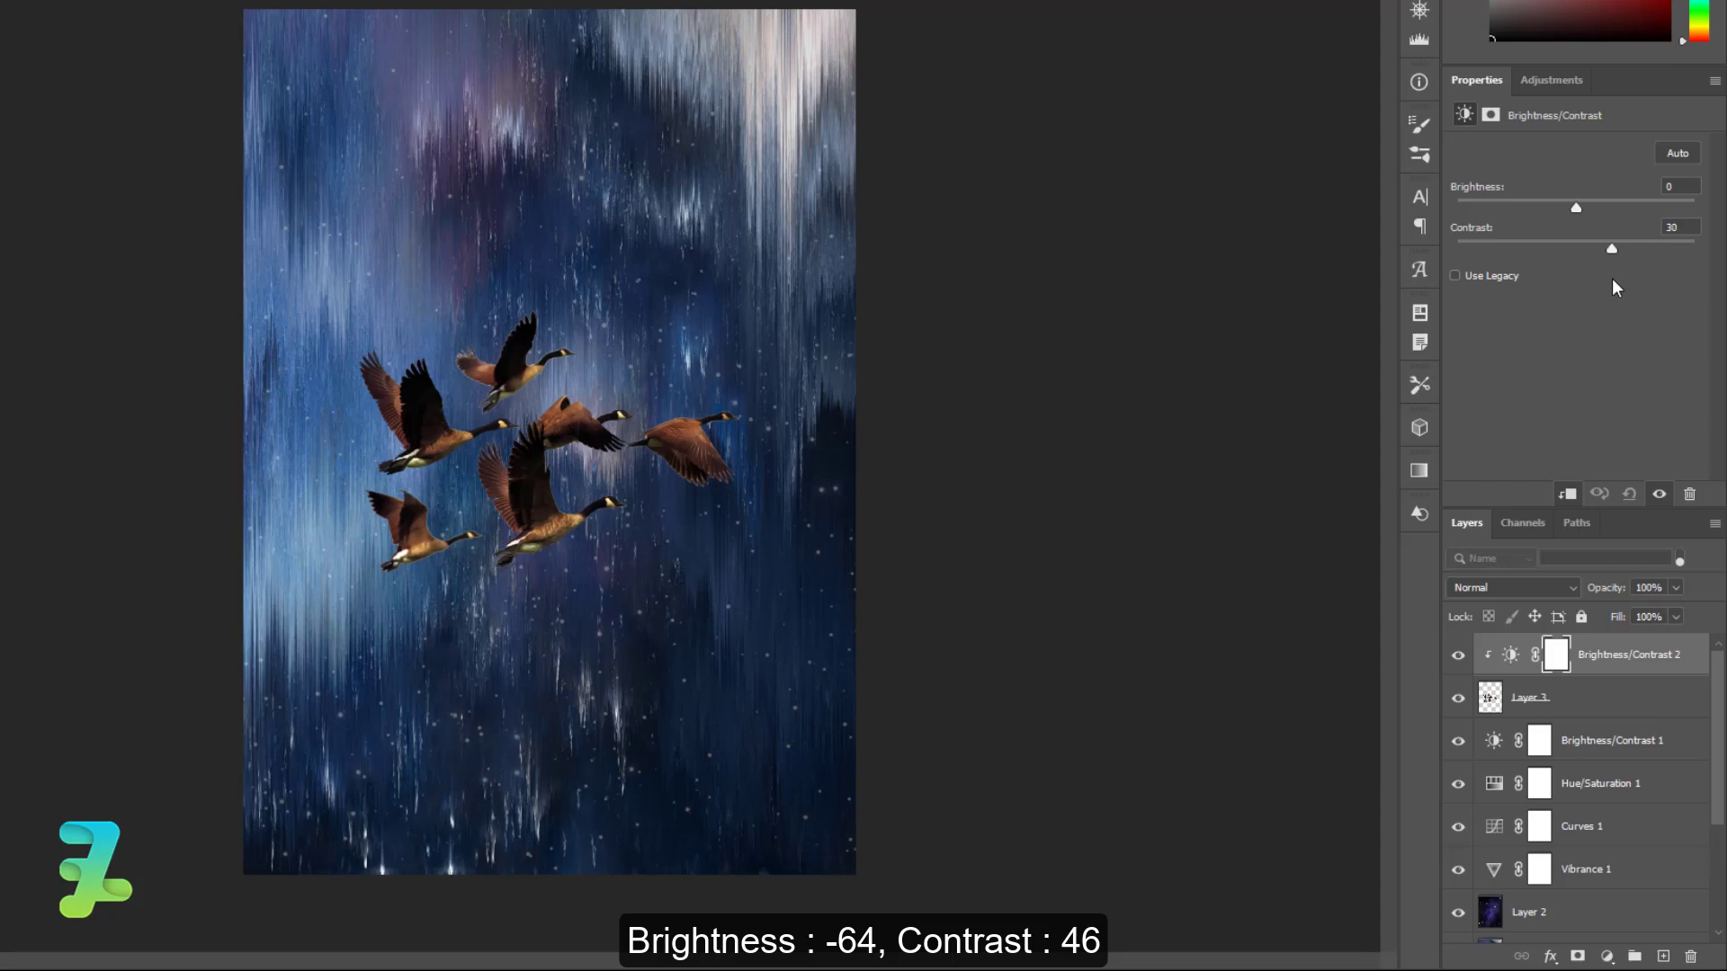
left_click_drag(1642, 282, 1630, 286)
mouse_move(1561, 208)
left_mouse_down()
mouse_move(1579, 208)
mouse_move(1525, 208)
left_mouse_up()
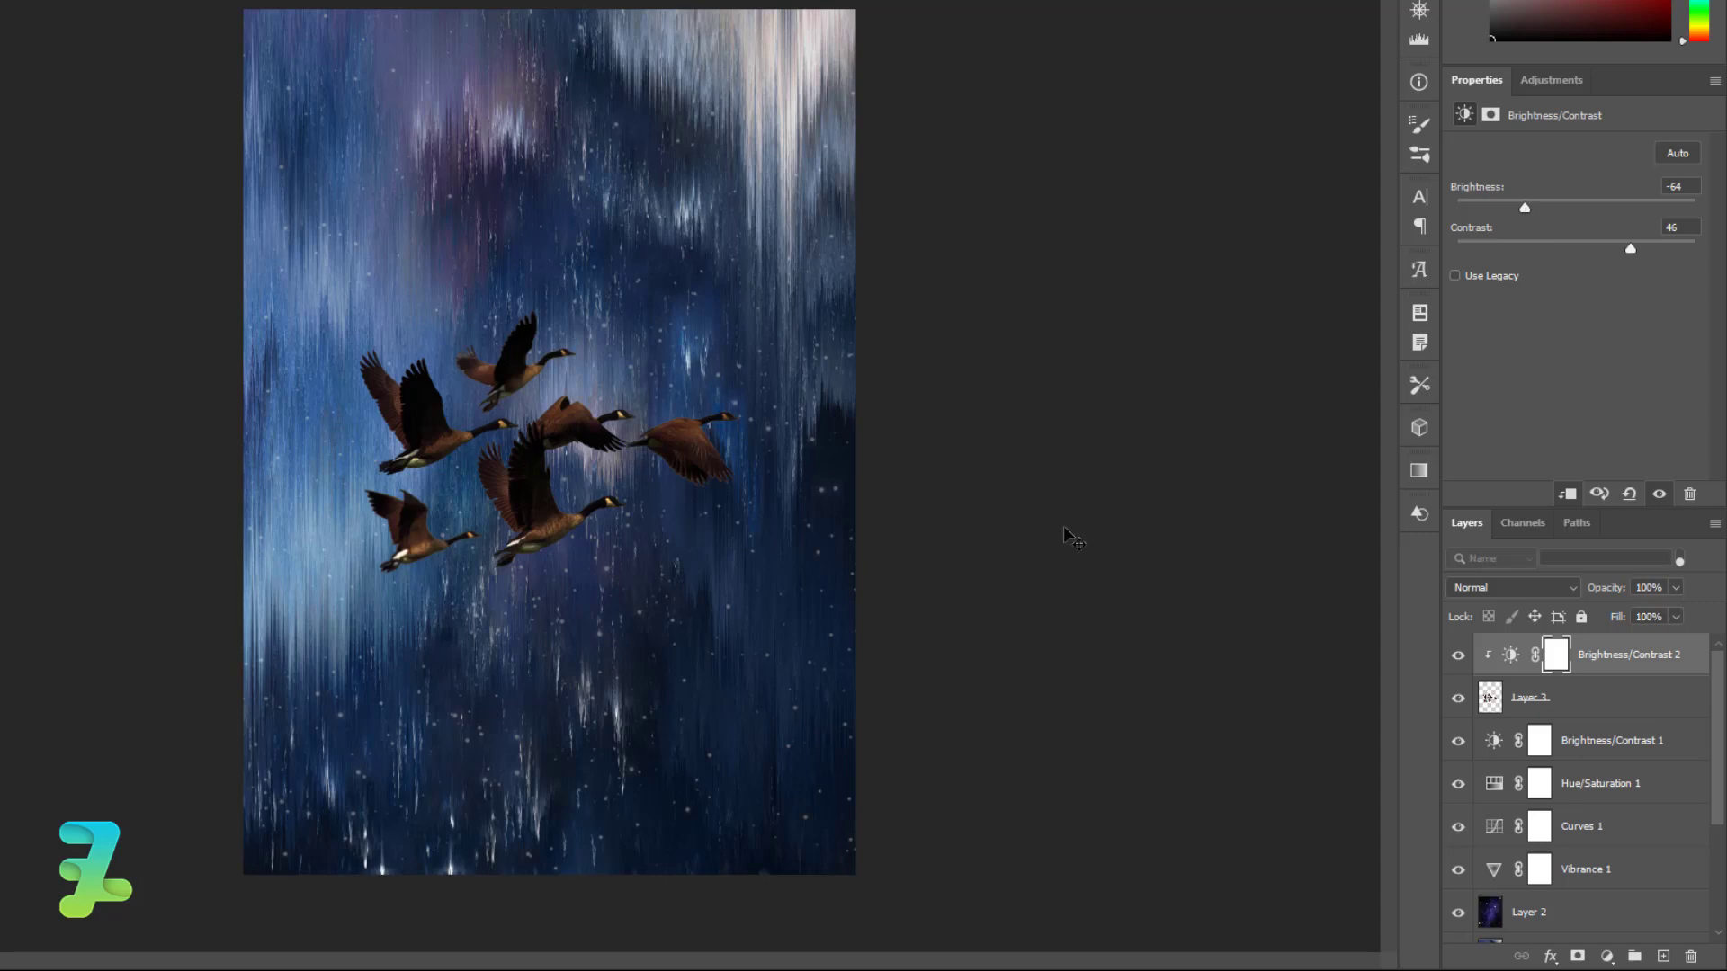
- Add a clipped Hue/Saturation layer with Hue -180 and Saturation -52
left_click(1608, 956)
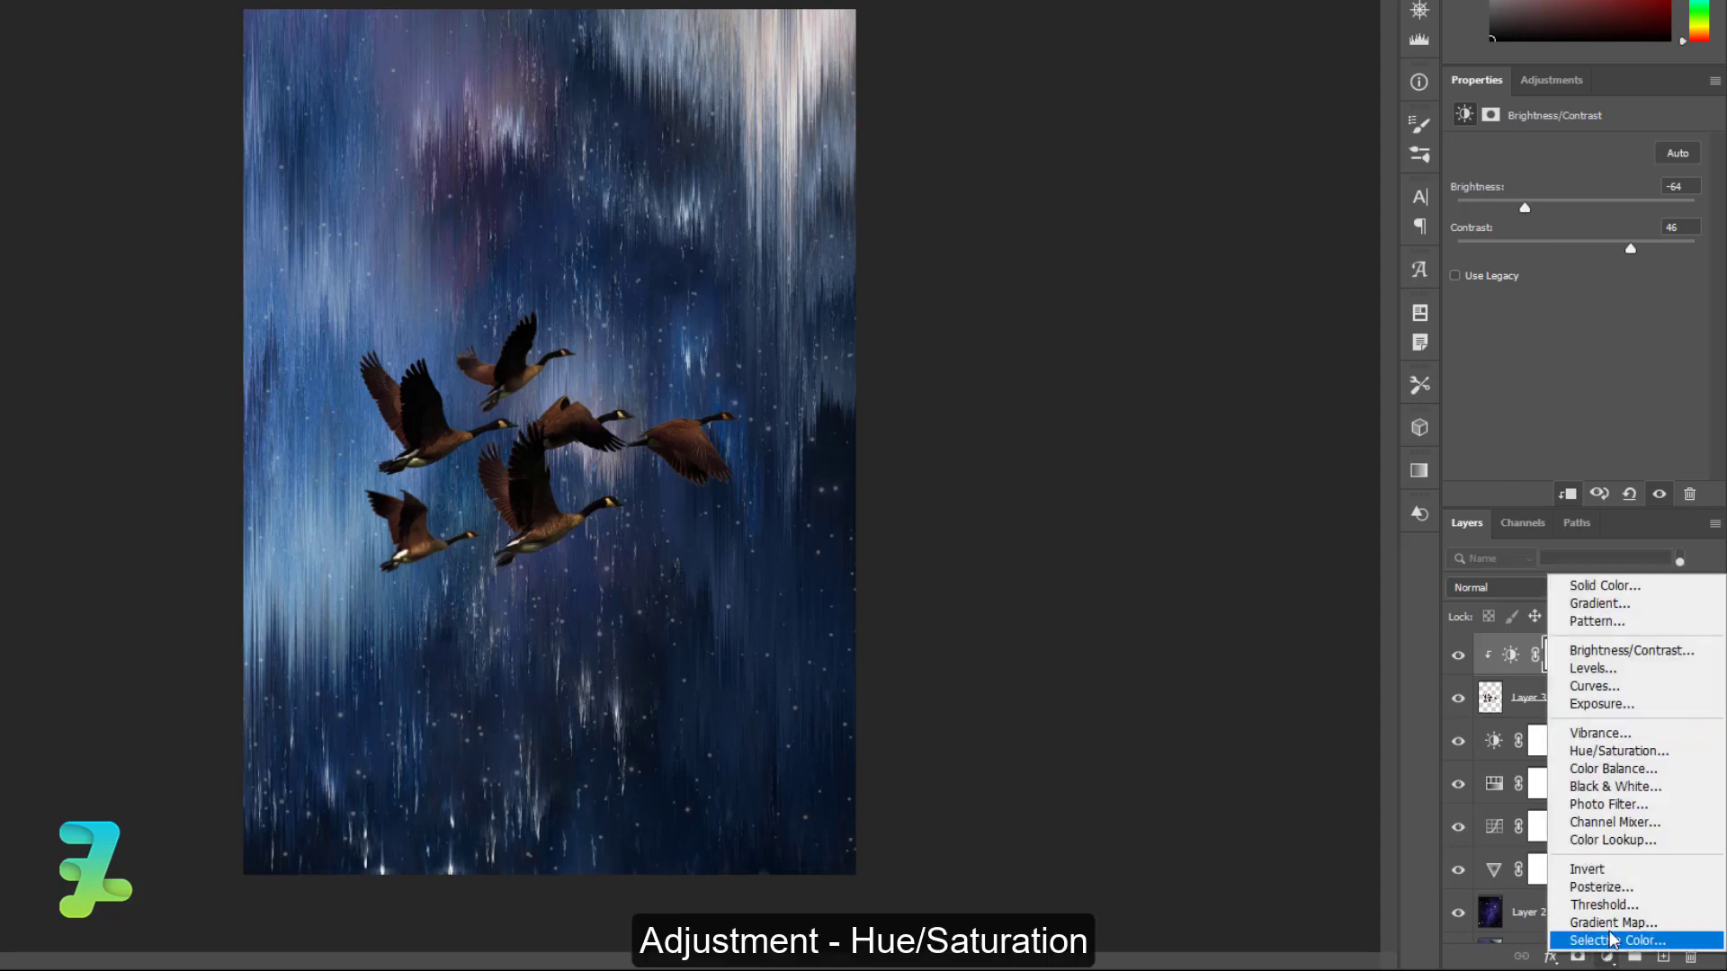
left_click(1606, 760)
key("ctrl+alt+g")
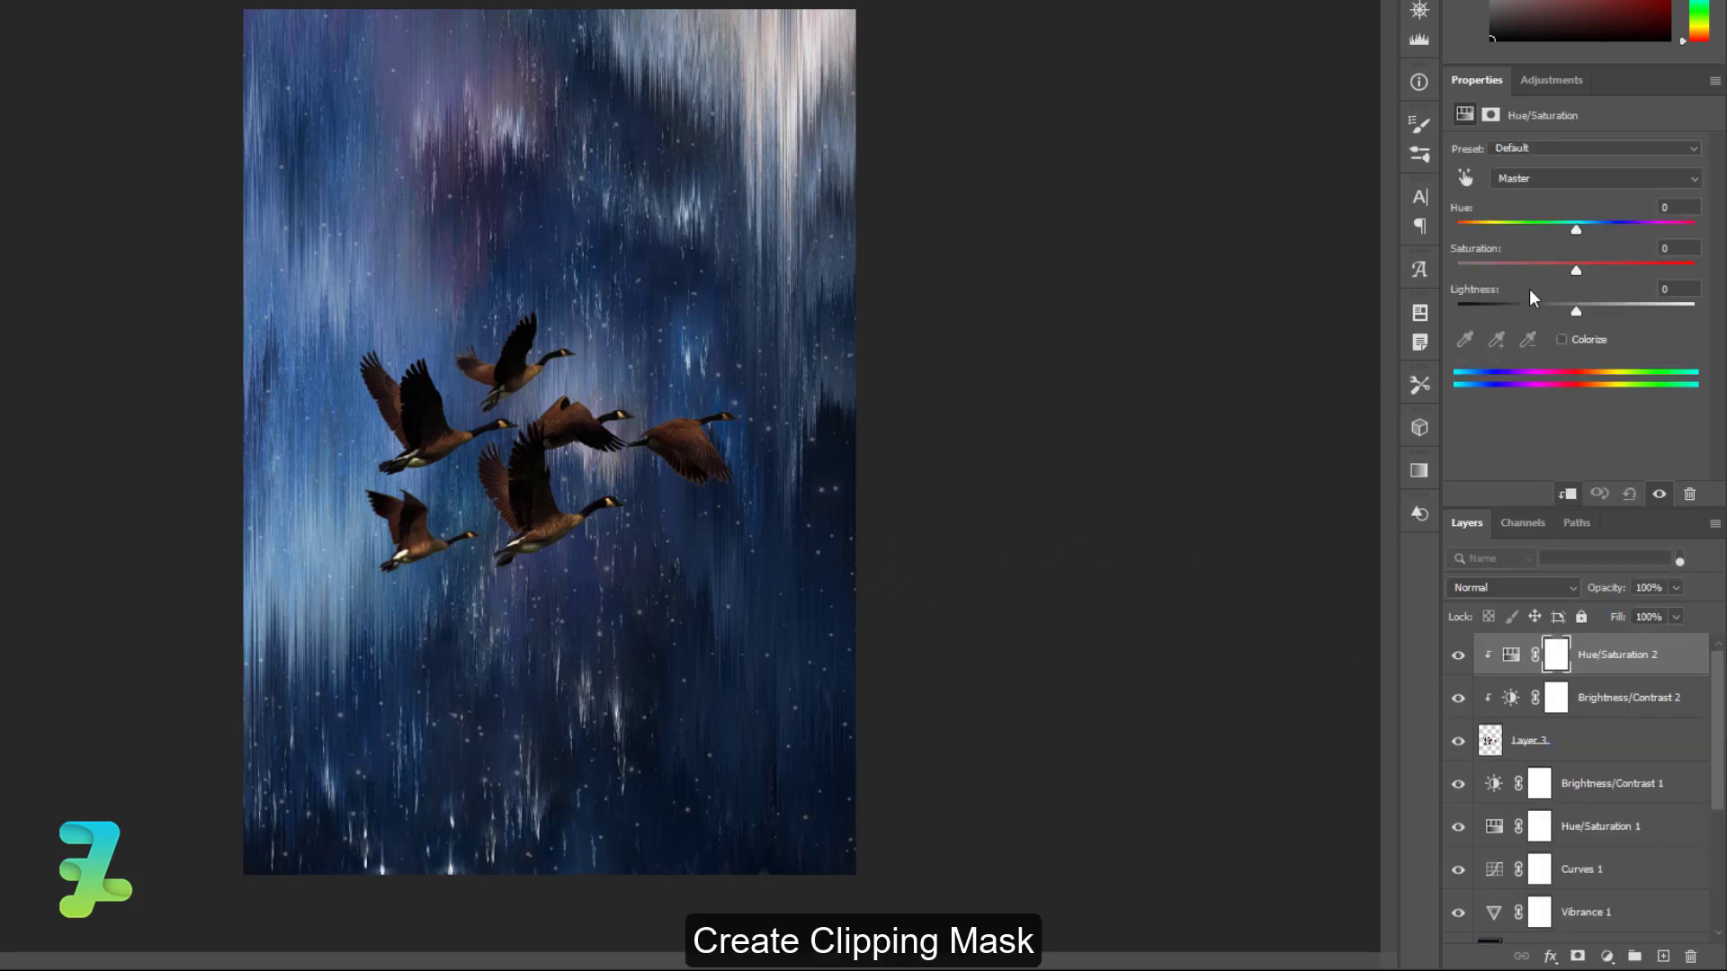
mouse_move(1579, 230)
left_mouse_down()
mouse_move(1628, 223)
mouse_move(1453, 246)
left_mouse_up()
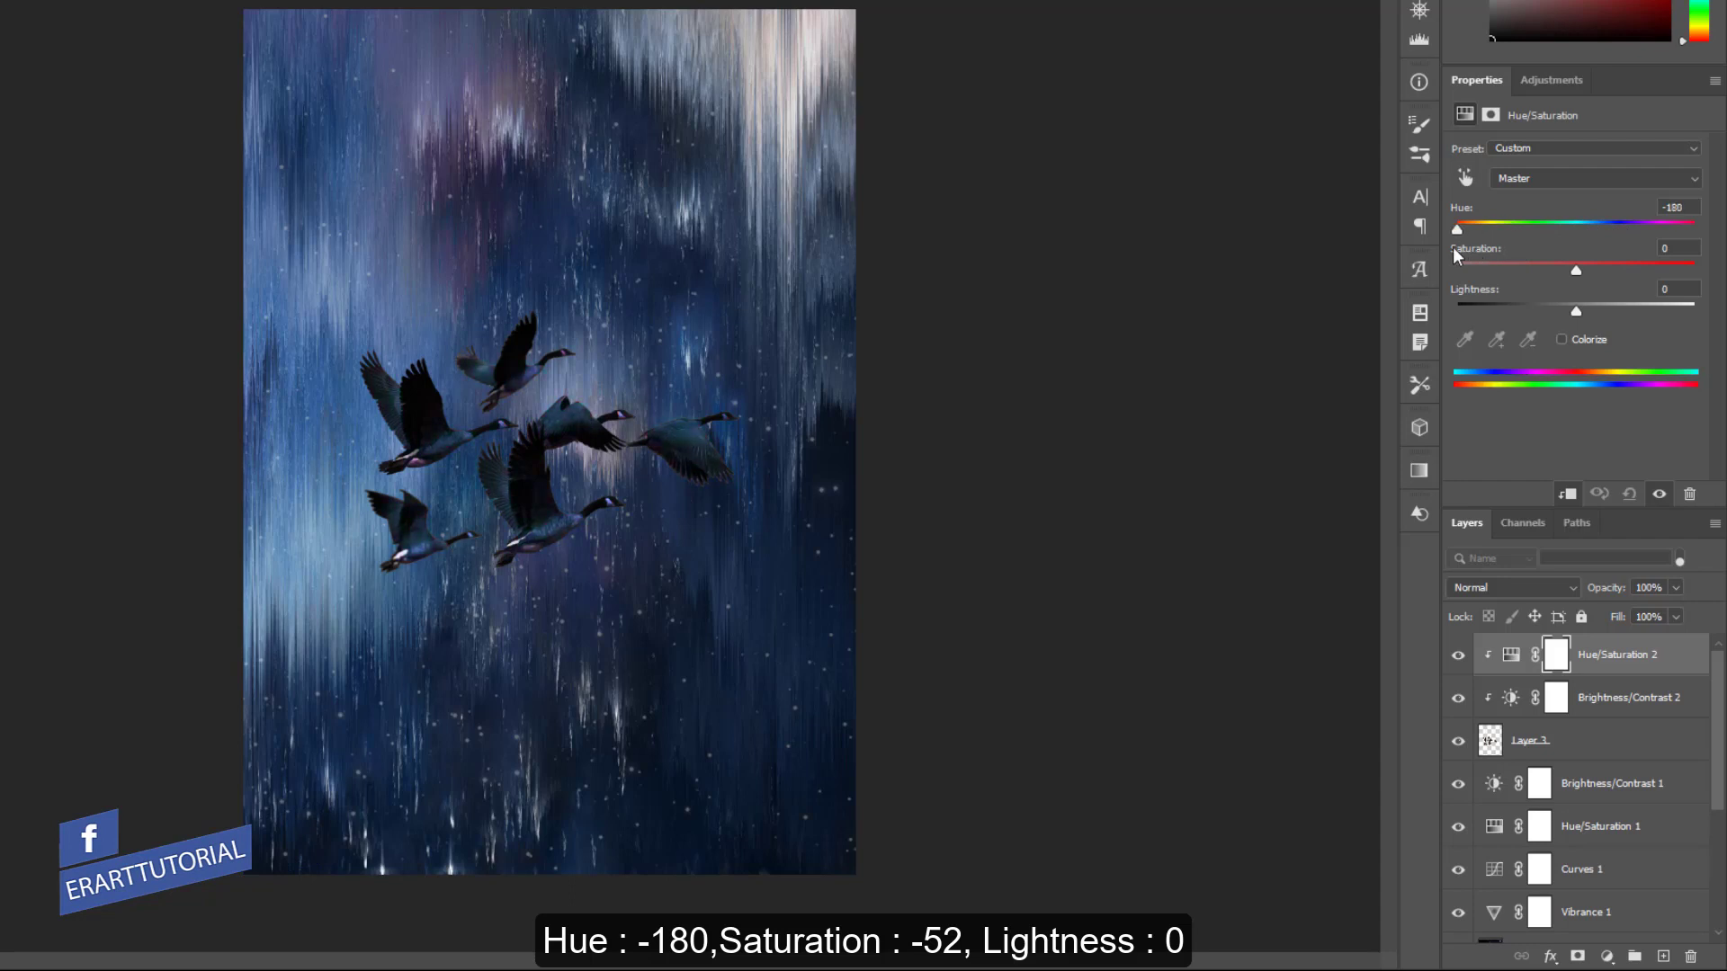
mouse_move(1576, 270)
left_mouse_down()
mouse_move(1489, 270)
mouse_move(1579, 324)
left_mouse_up()
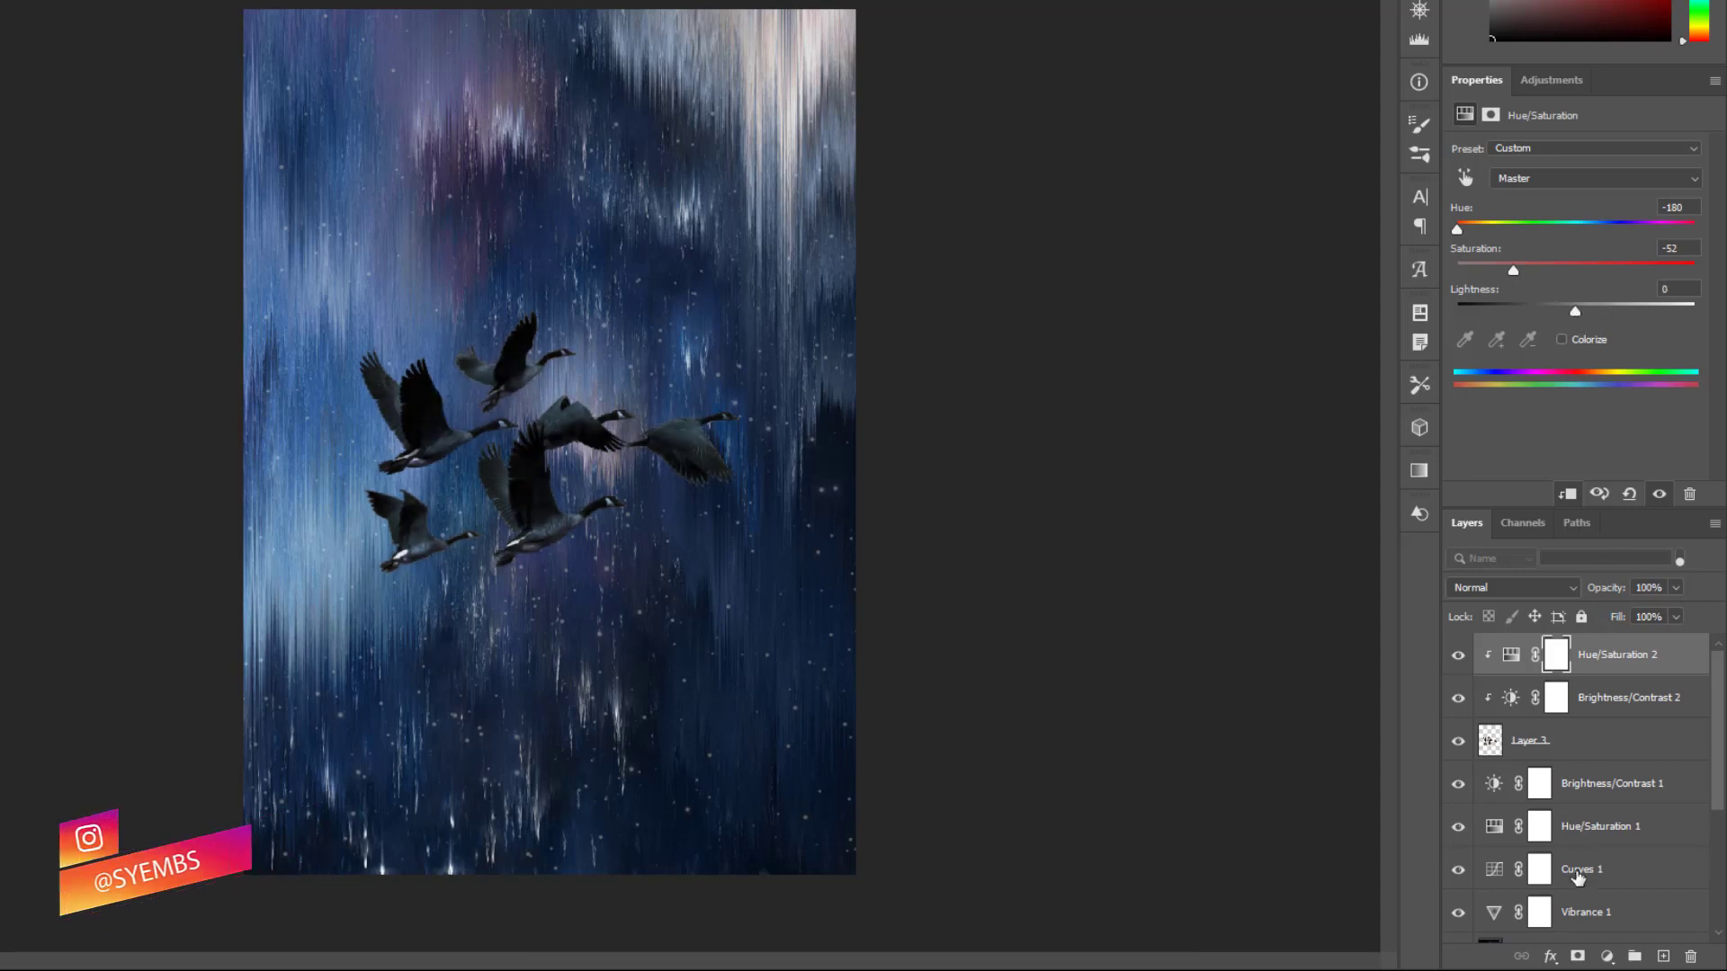
left_click(1608, 957)
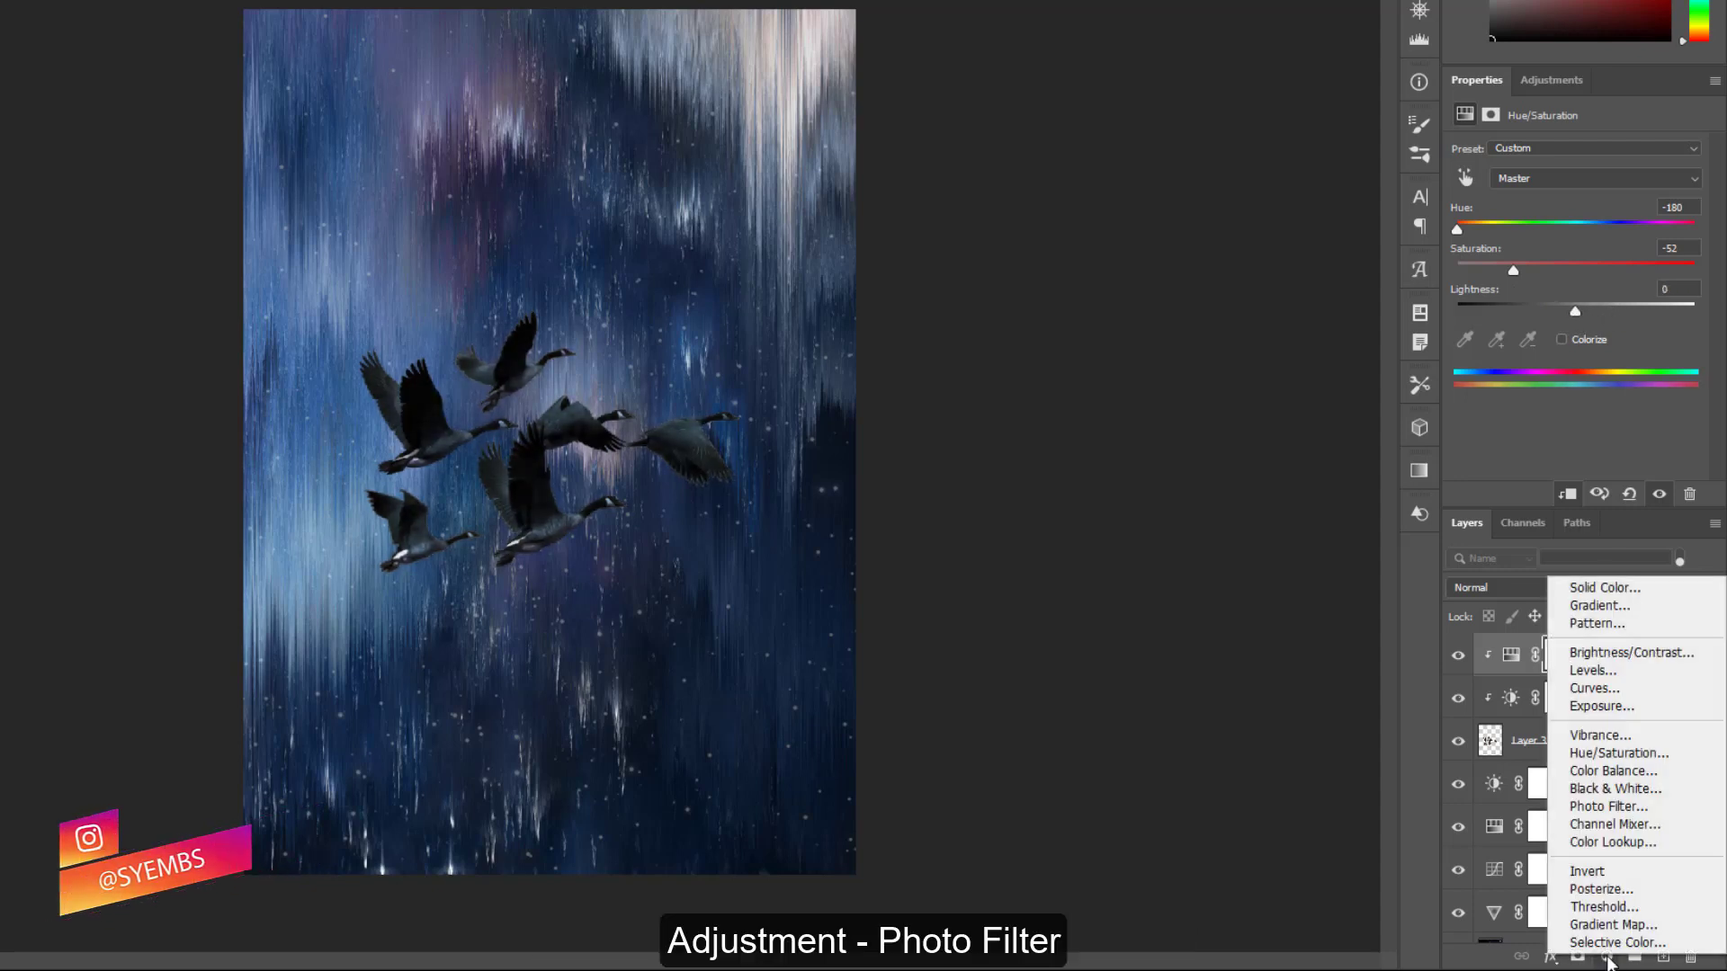
- Add a clipped Photo Filter tinting the geese dark navy #0f1427 at 100% density
left_click(1581, 807)
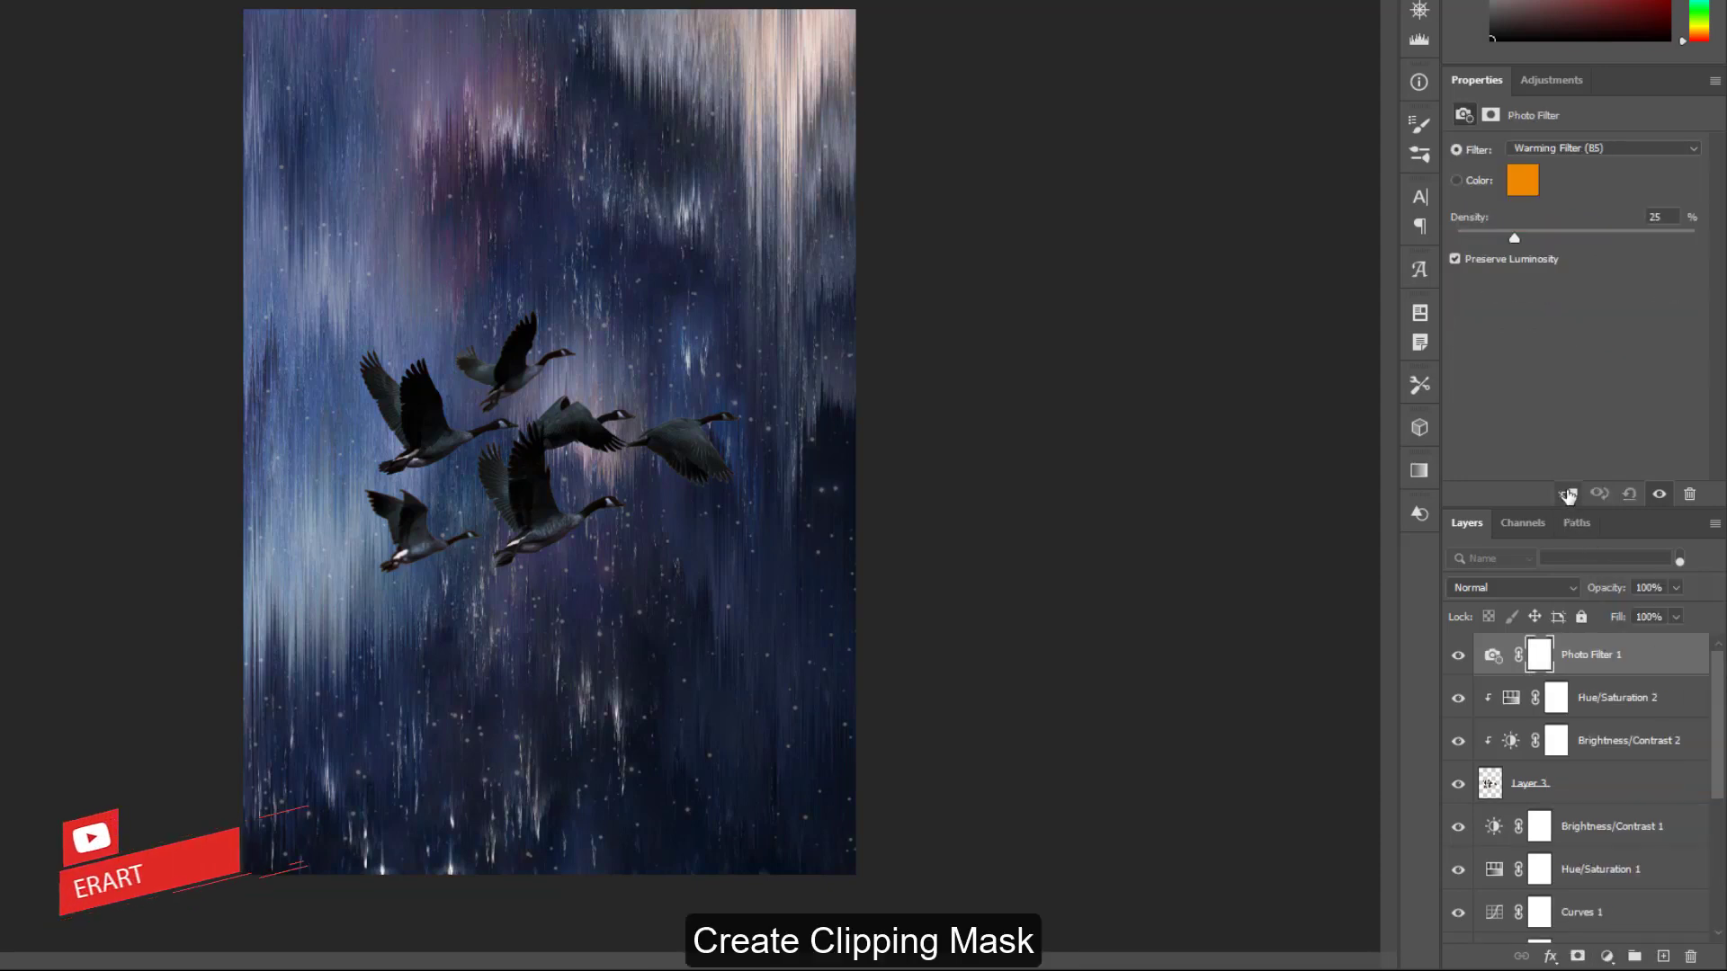
key("ctrl+alt+g")
left_click(1521, 181)
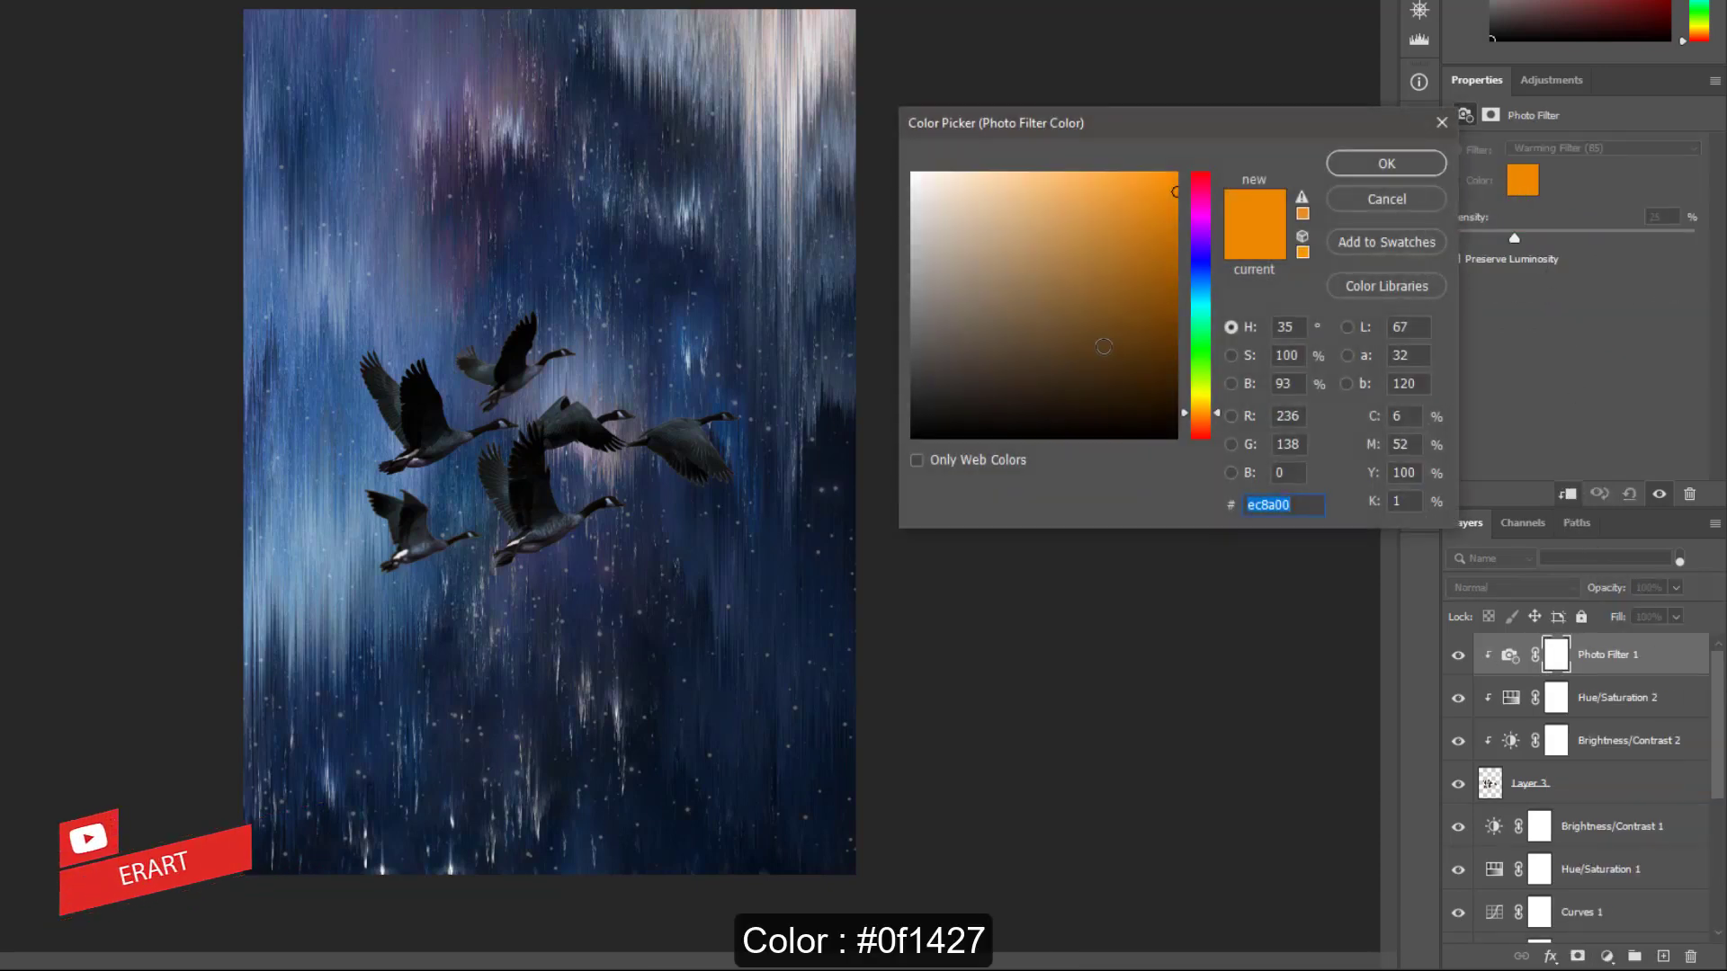
type("3f2c12")
left_click(1197, 272)
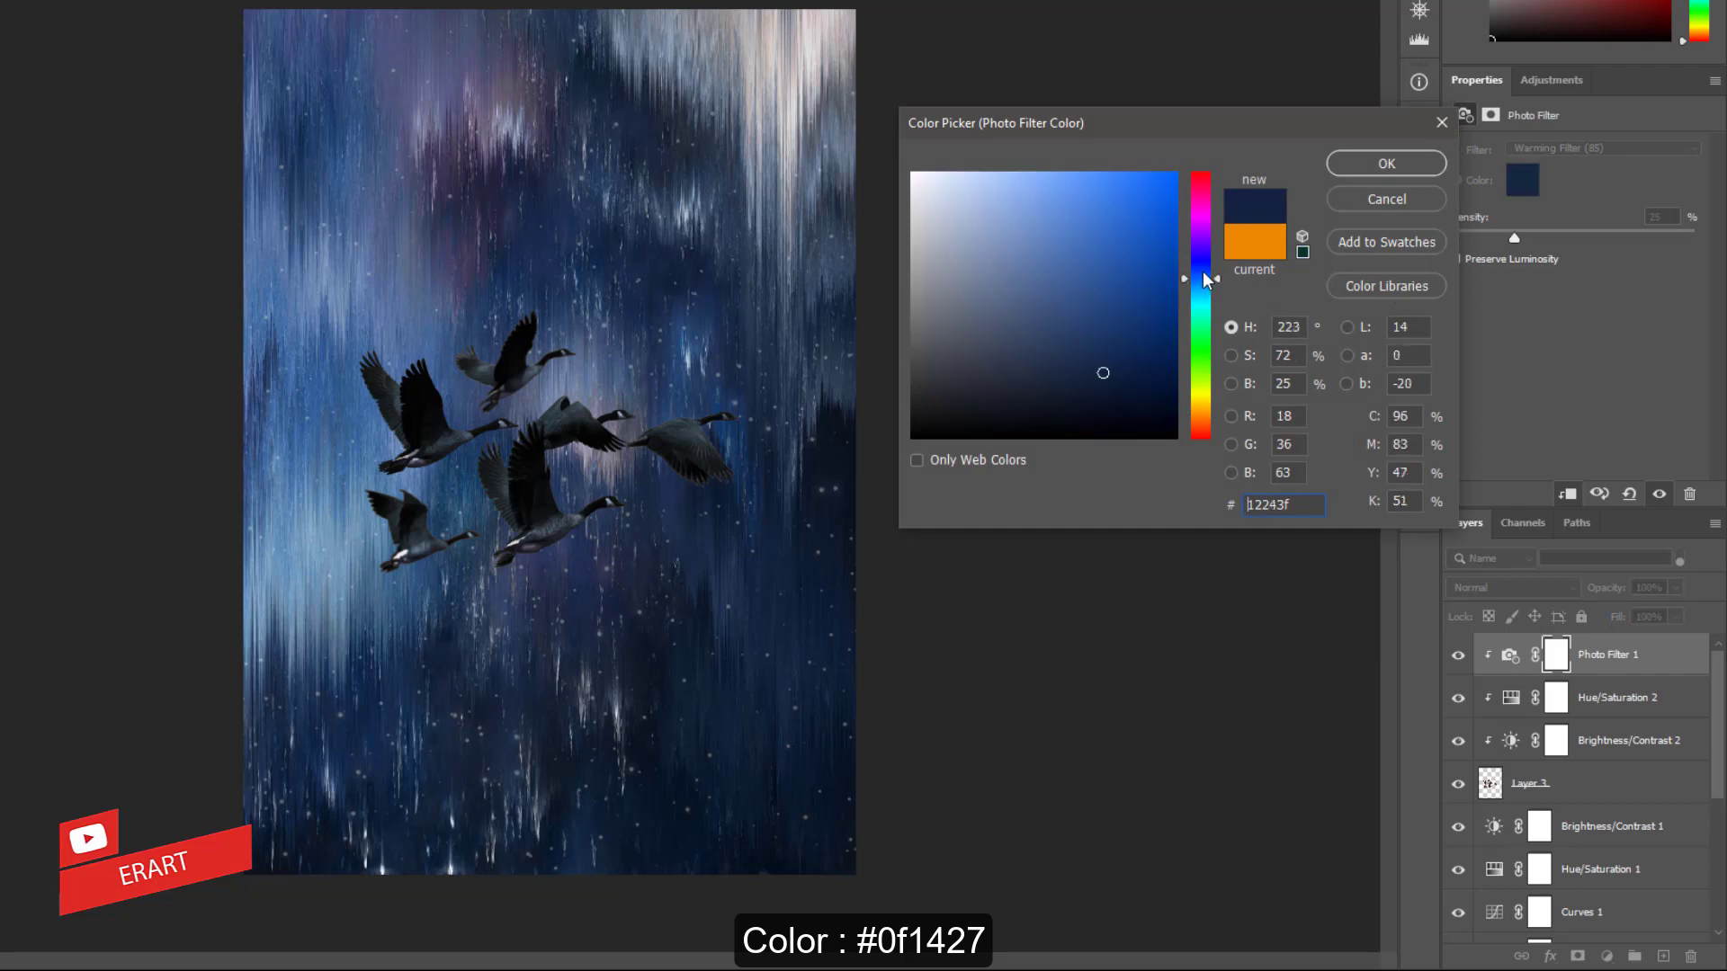
left_click_drag(1102, 372, 1077, 397)
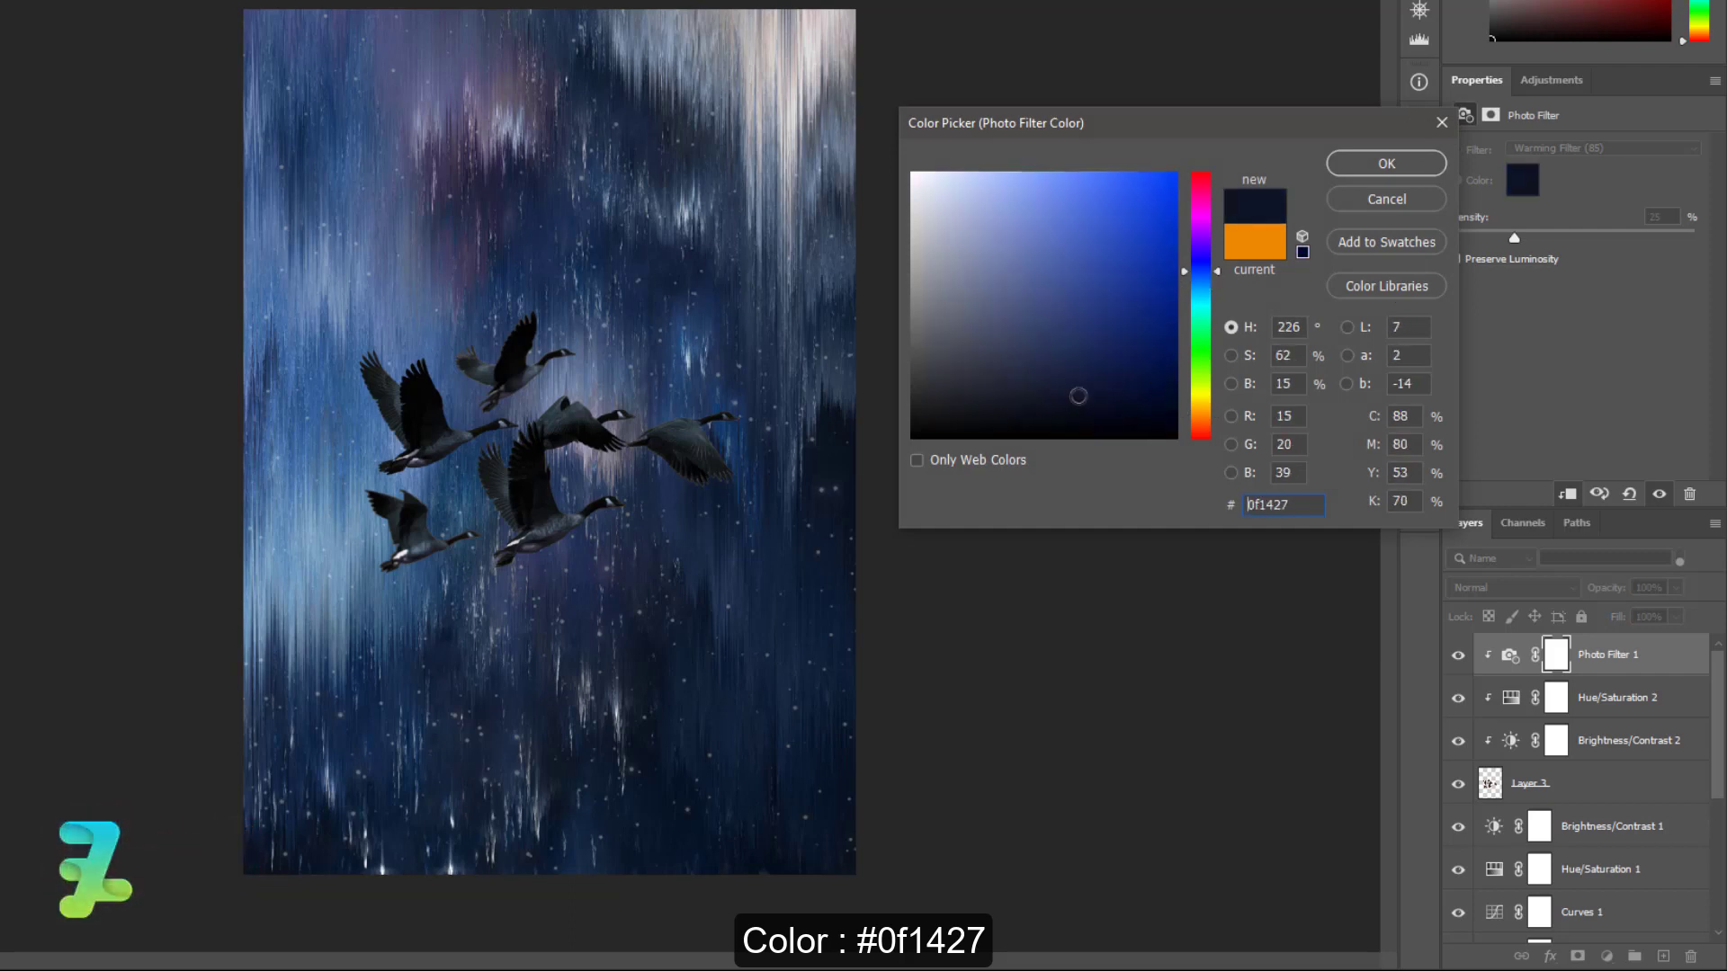
left_click(1359, 172)
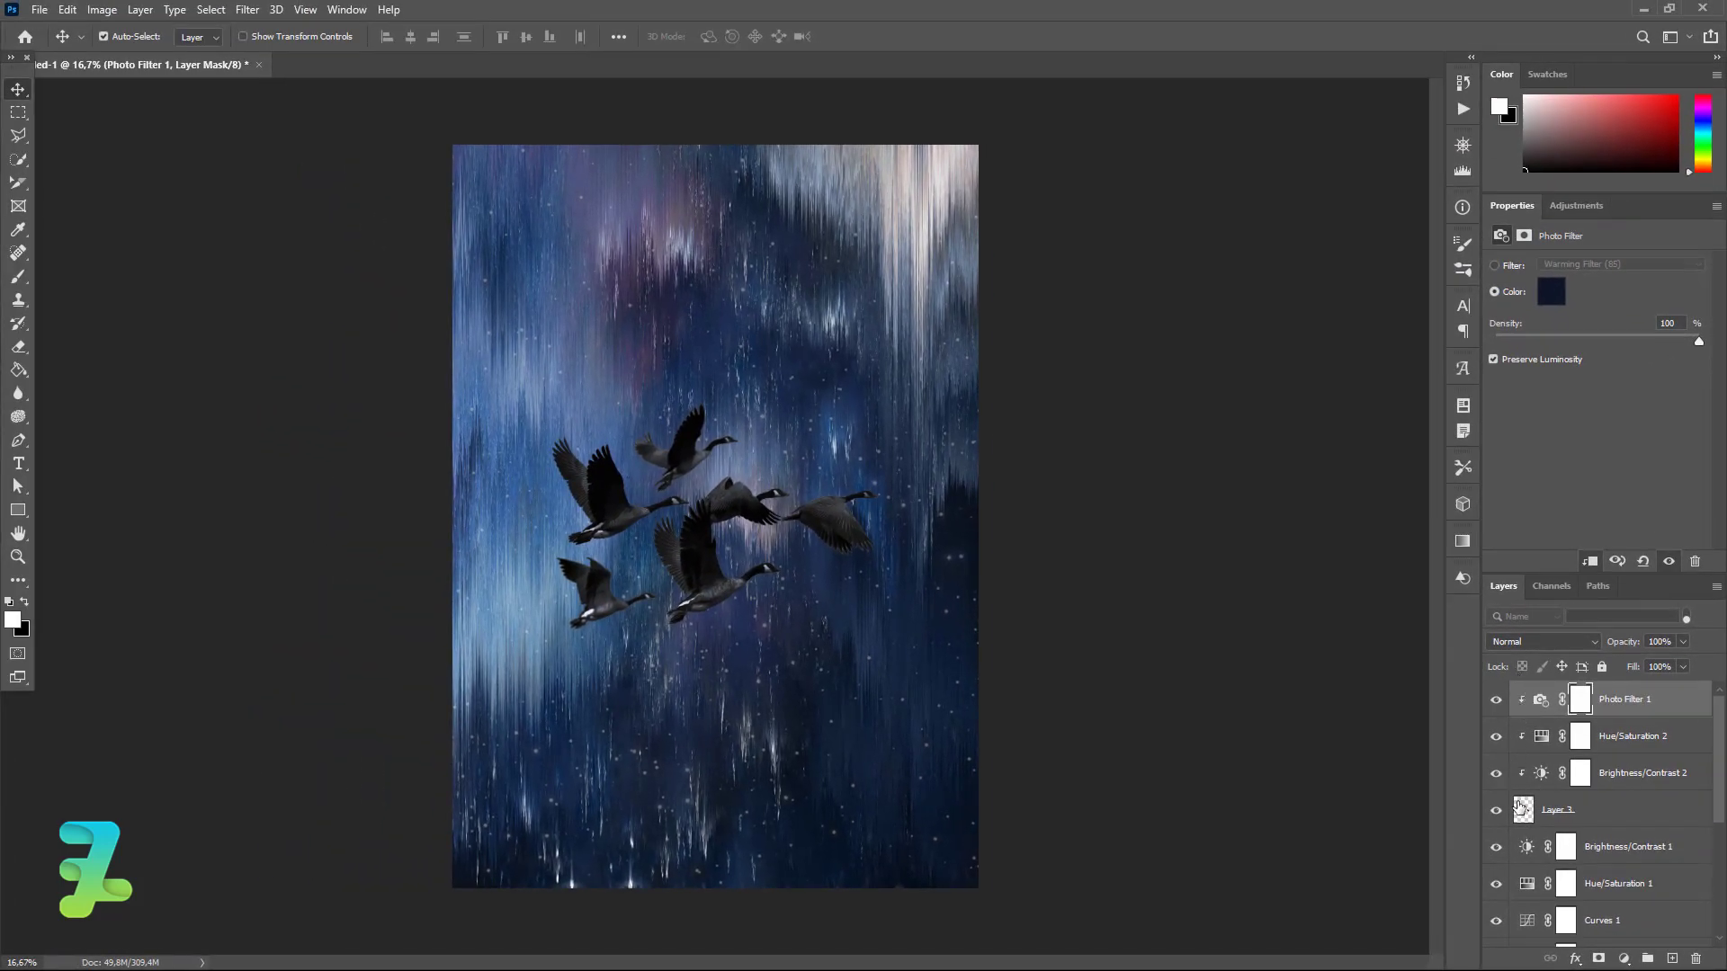
- Shrink the geese layer to about 5.37 × 3.72 in and centre it horizontally
key("x")
left_click(1529, 810)
key("ctrl+t")
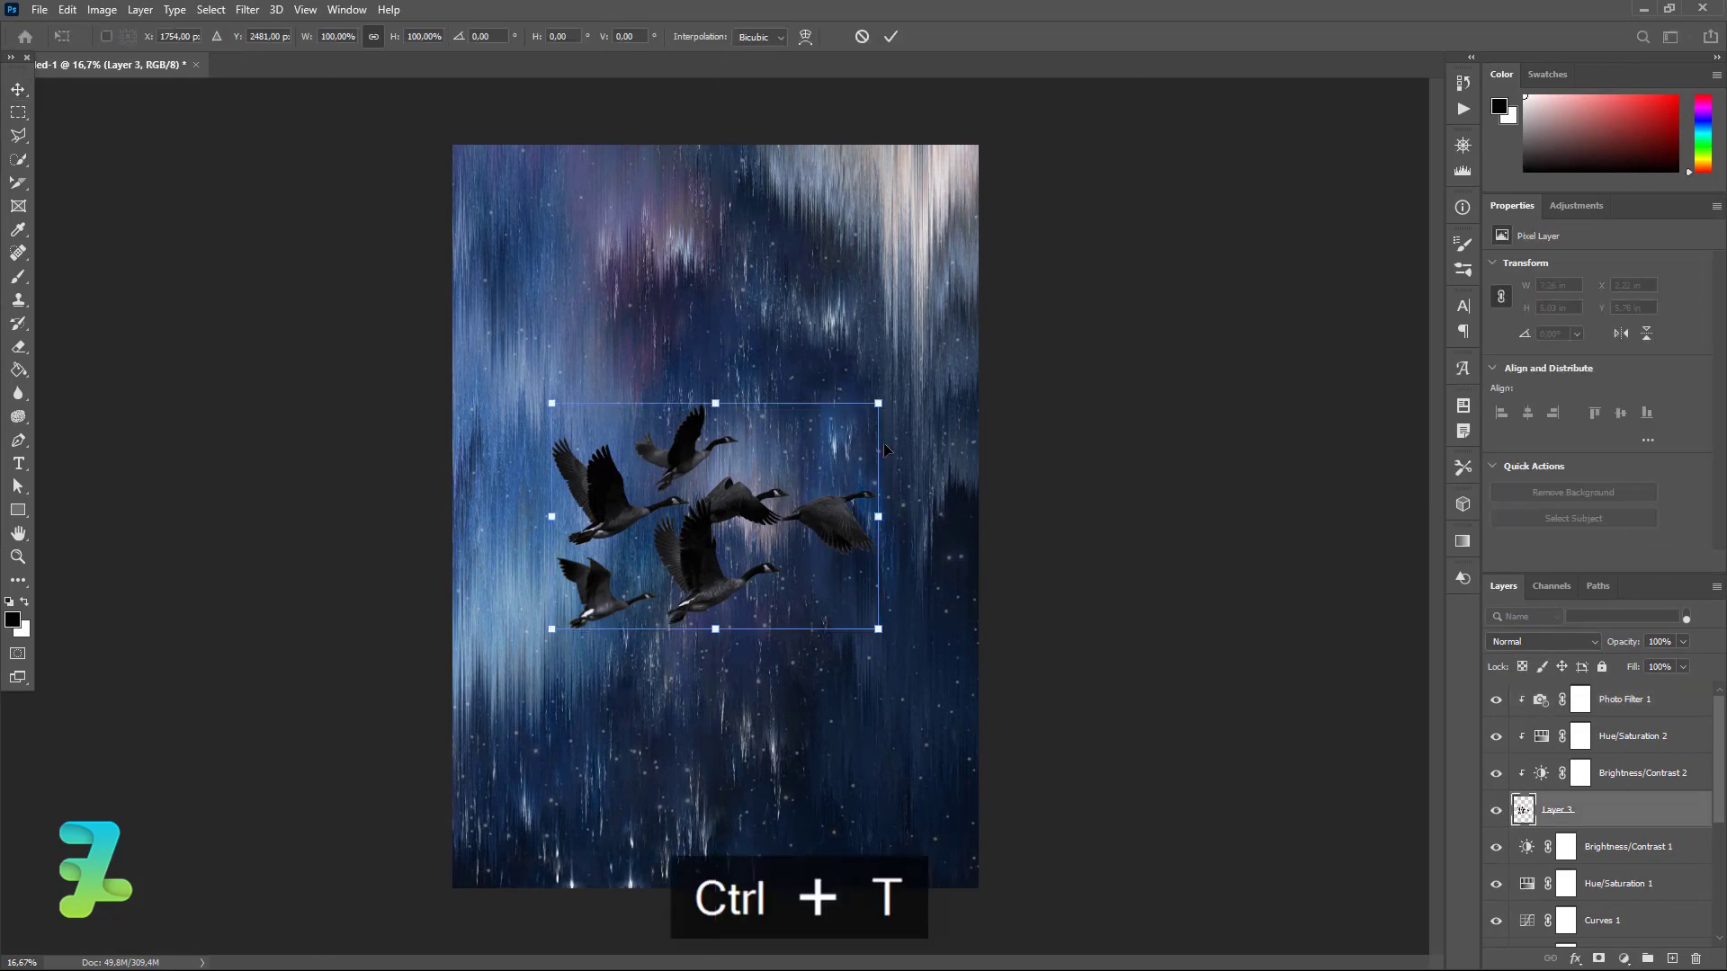
left_click_drag(879, 403, 835, 432)
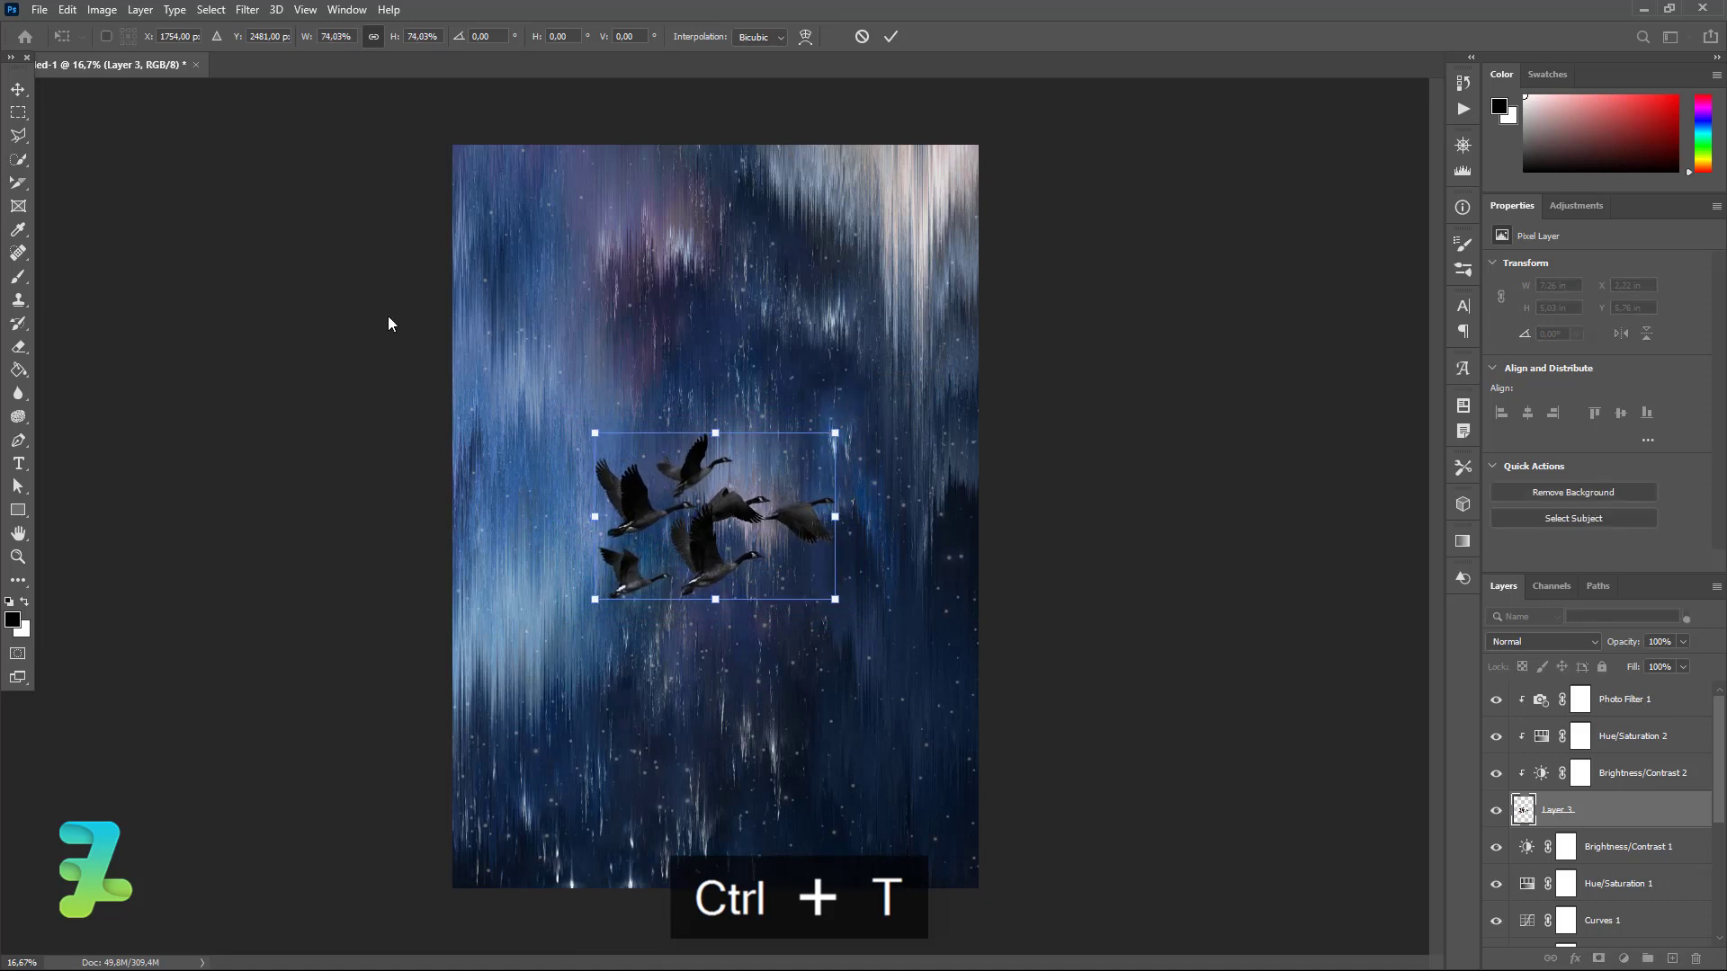
key("Return")
key("ctrl+a")
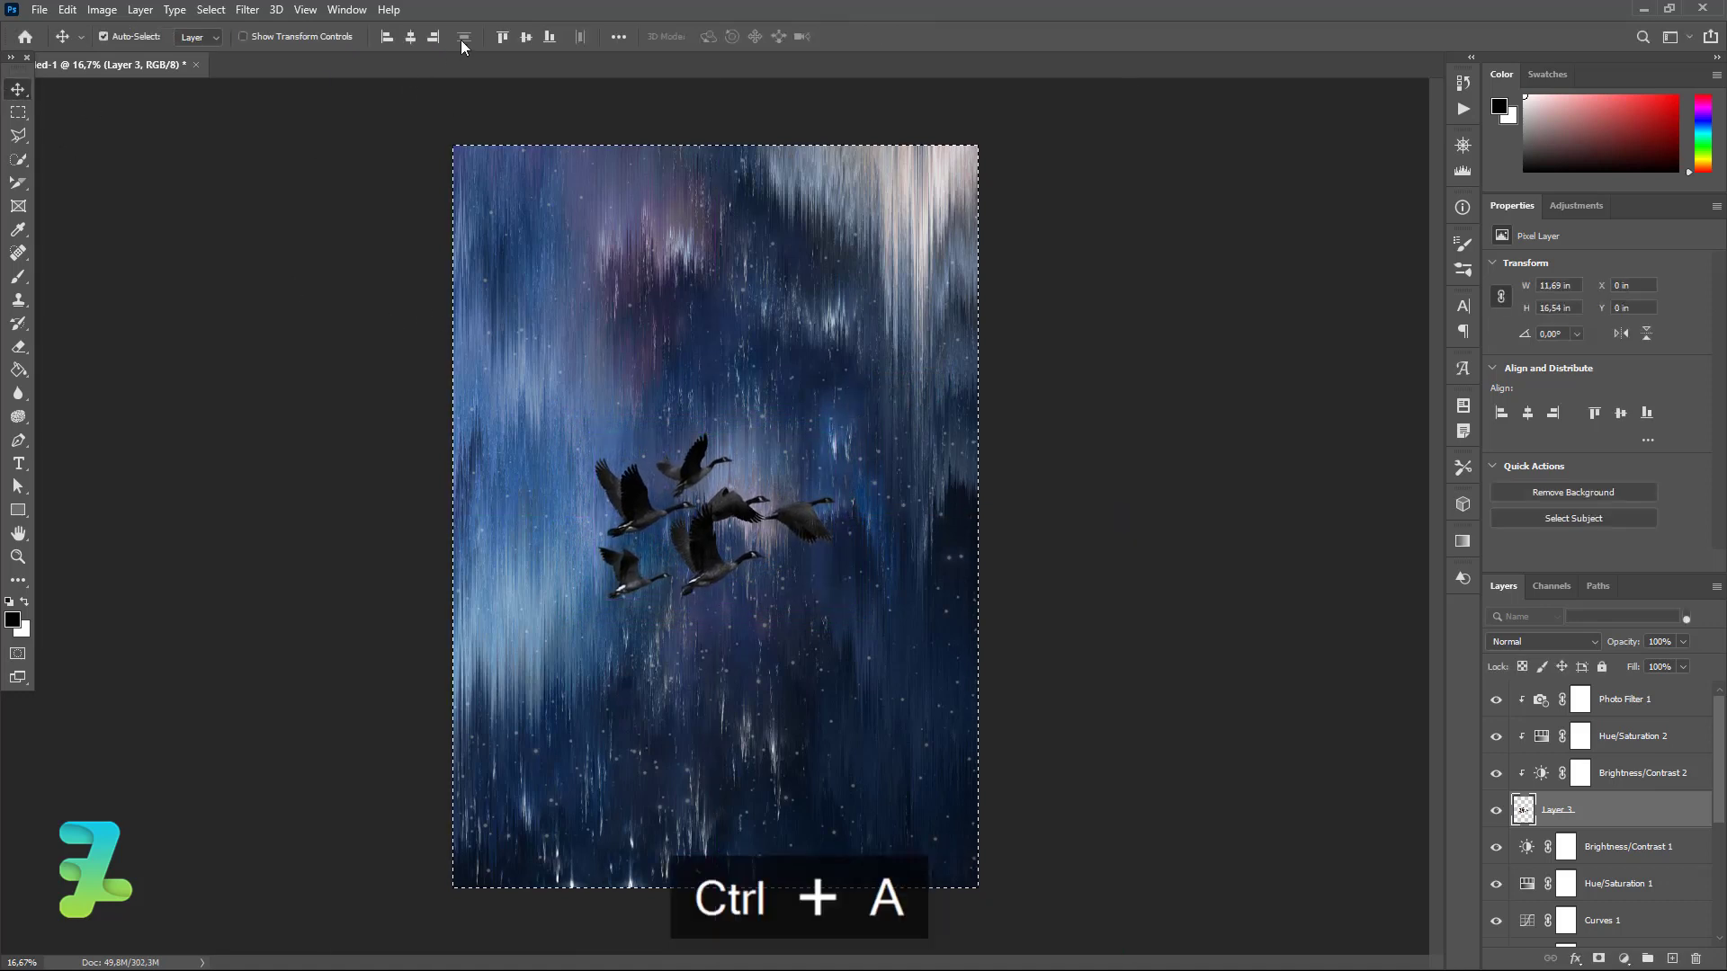
left_click(414, 35)
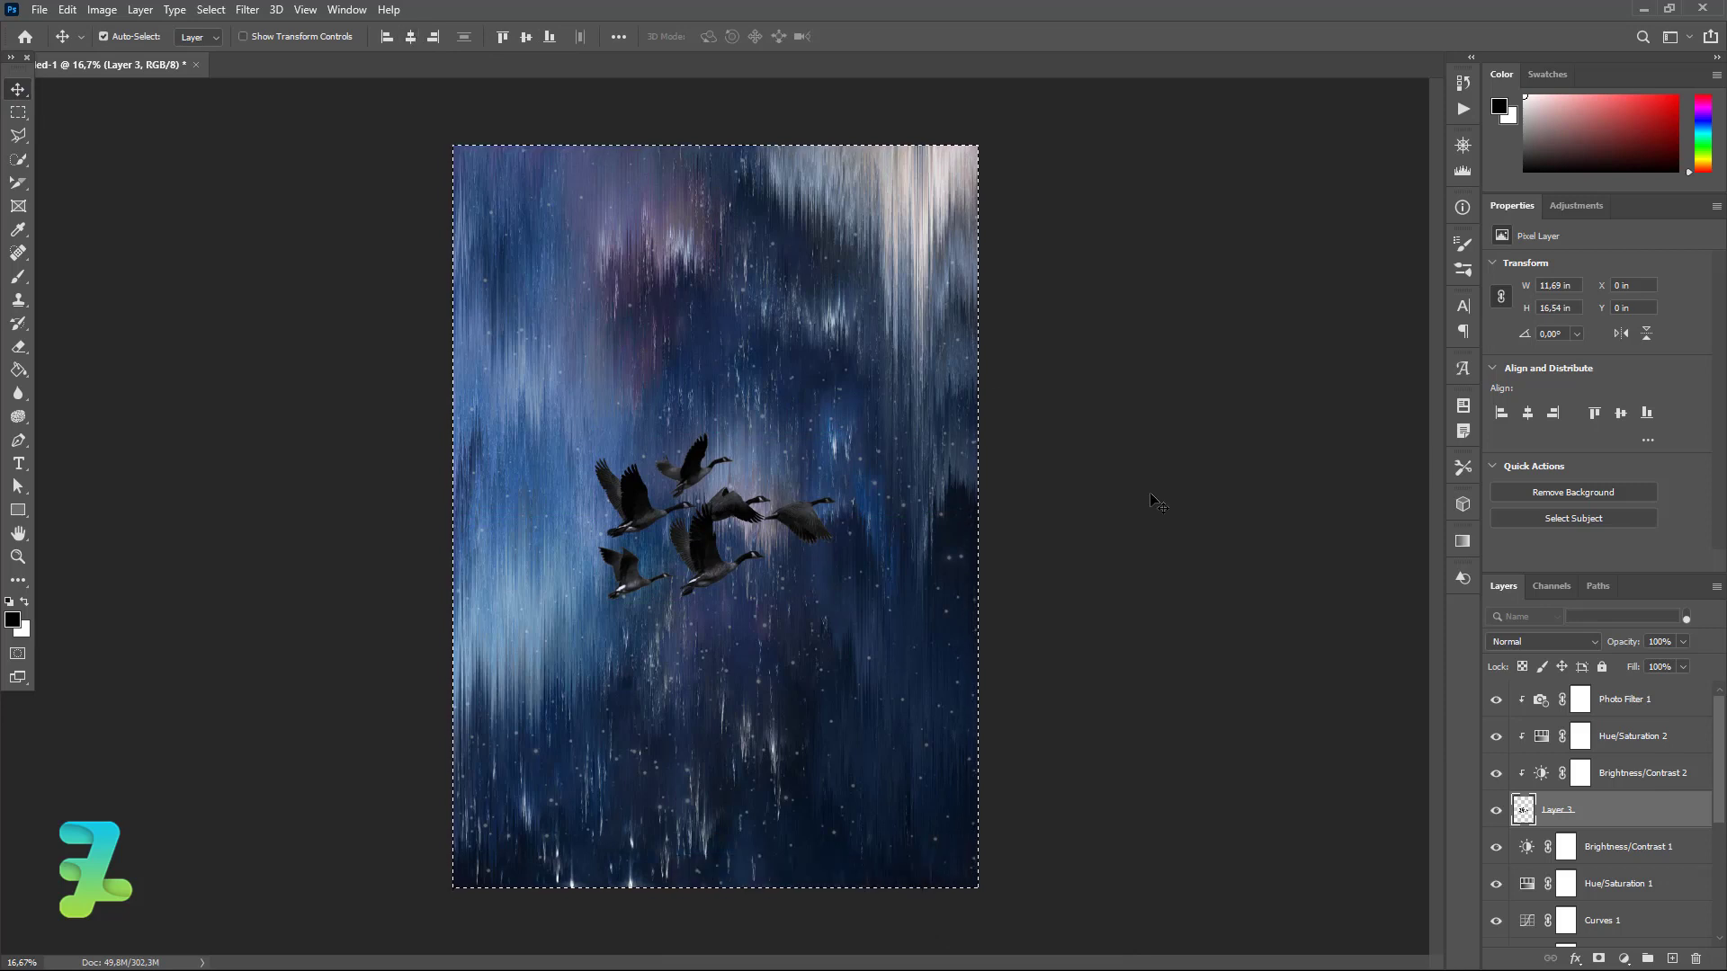
key("ctrl+d")
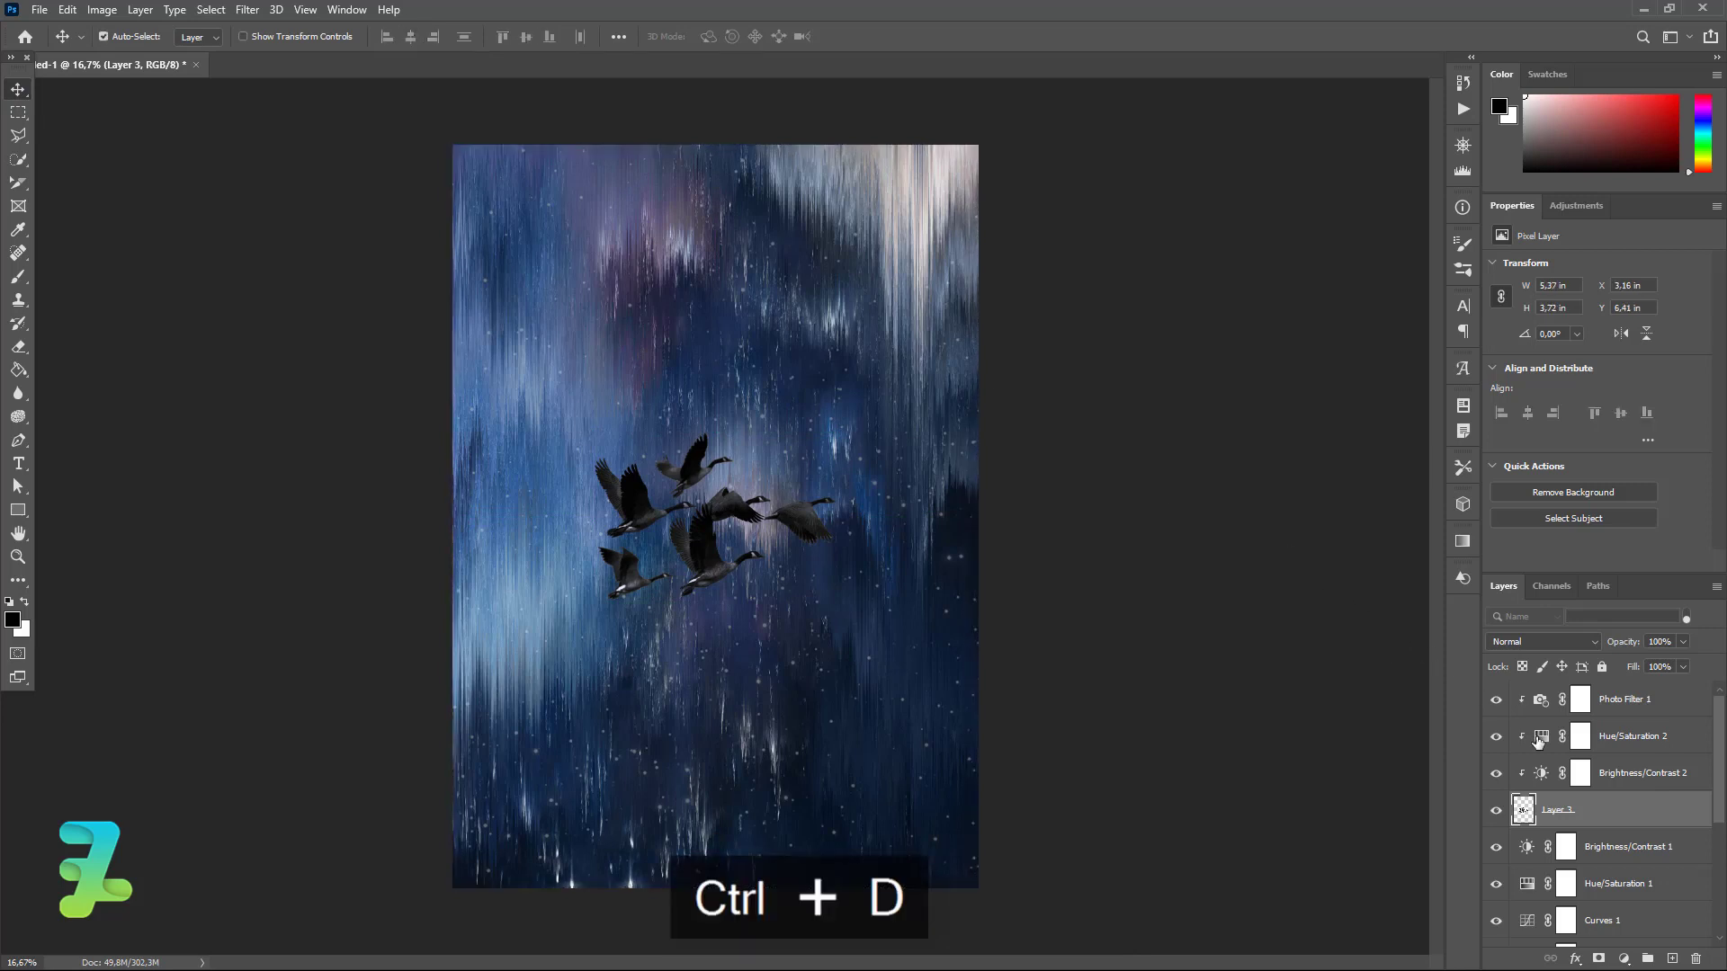
left_click(1527, 696)
key("ctrl+alt+g")
- Add a Curves layer clipped to the geese and pull the curve down to darken them
left_click(1622, 961)
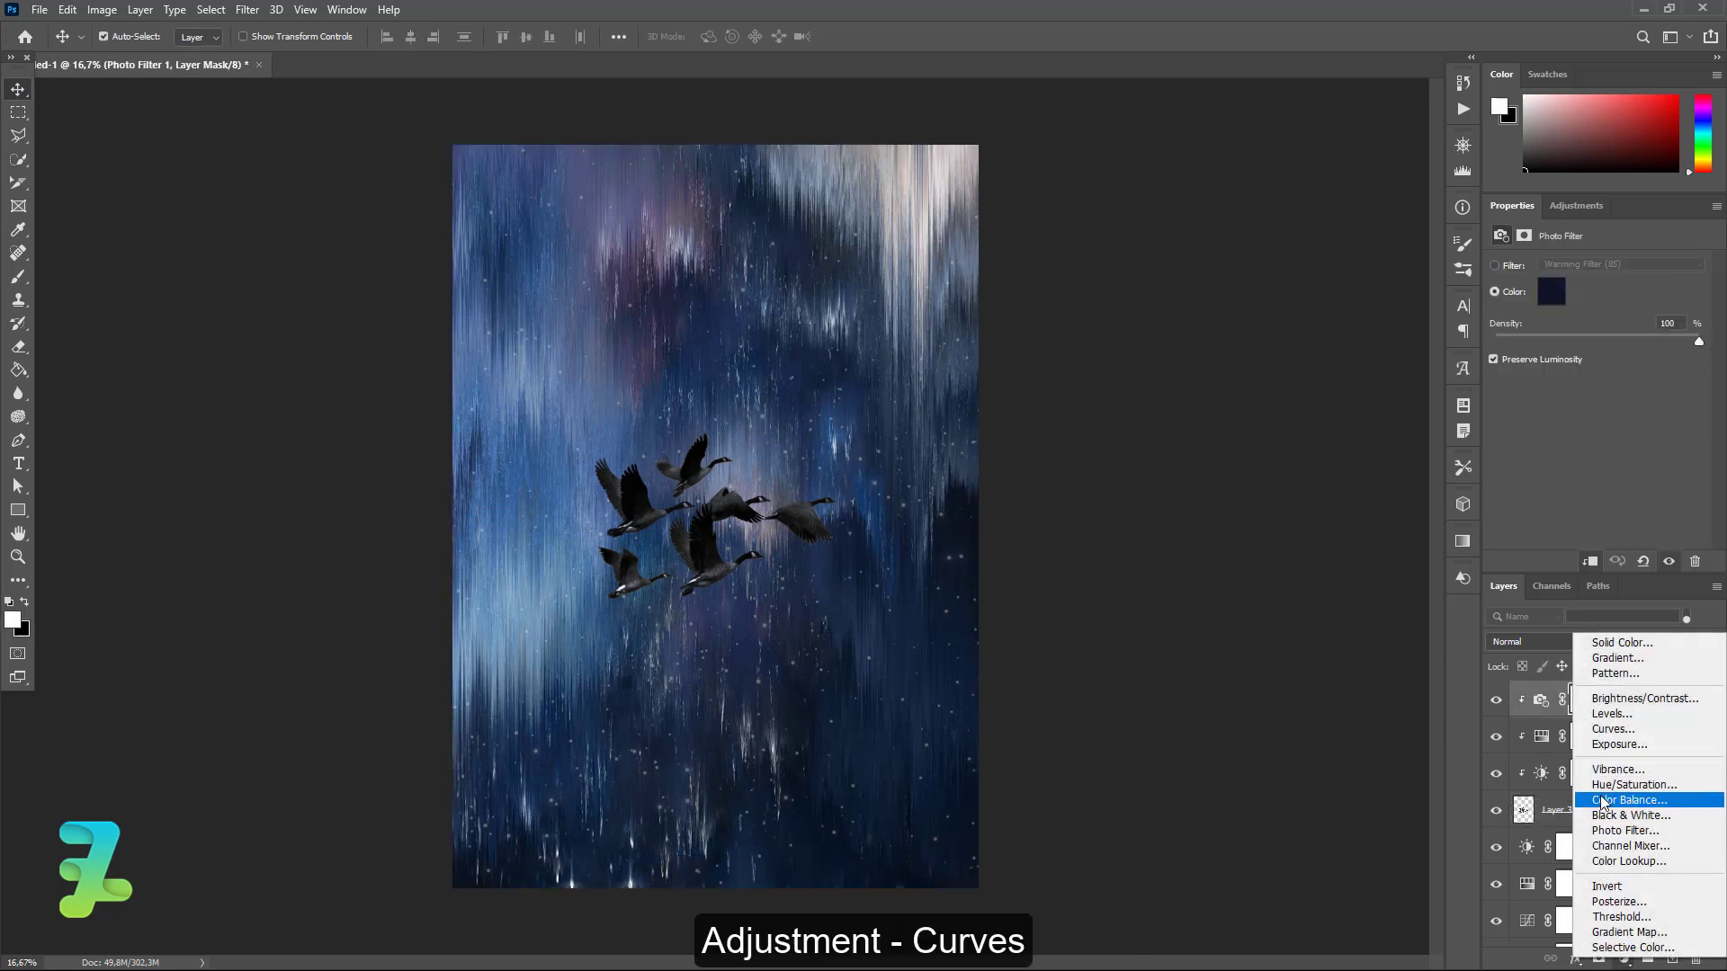
left_click(1604, 731)
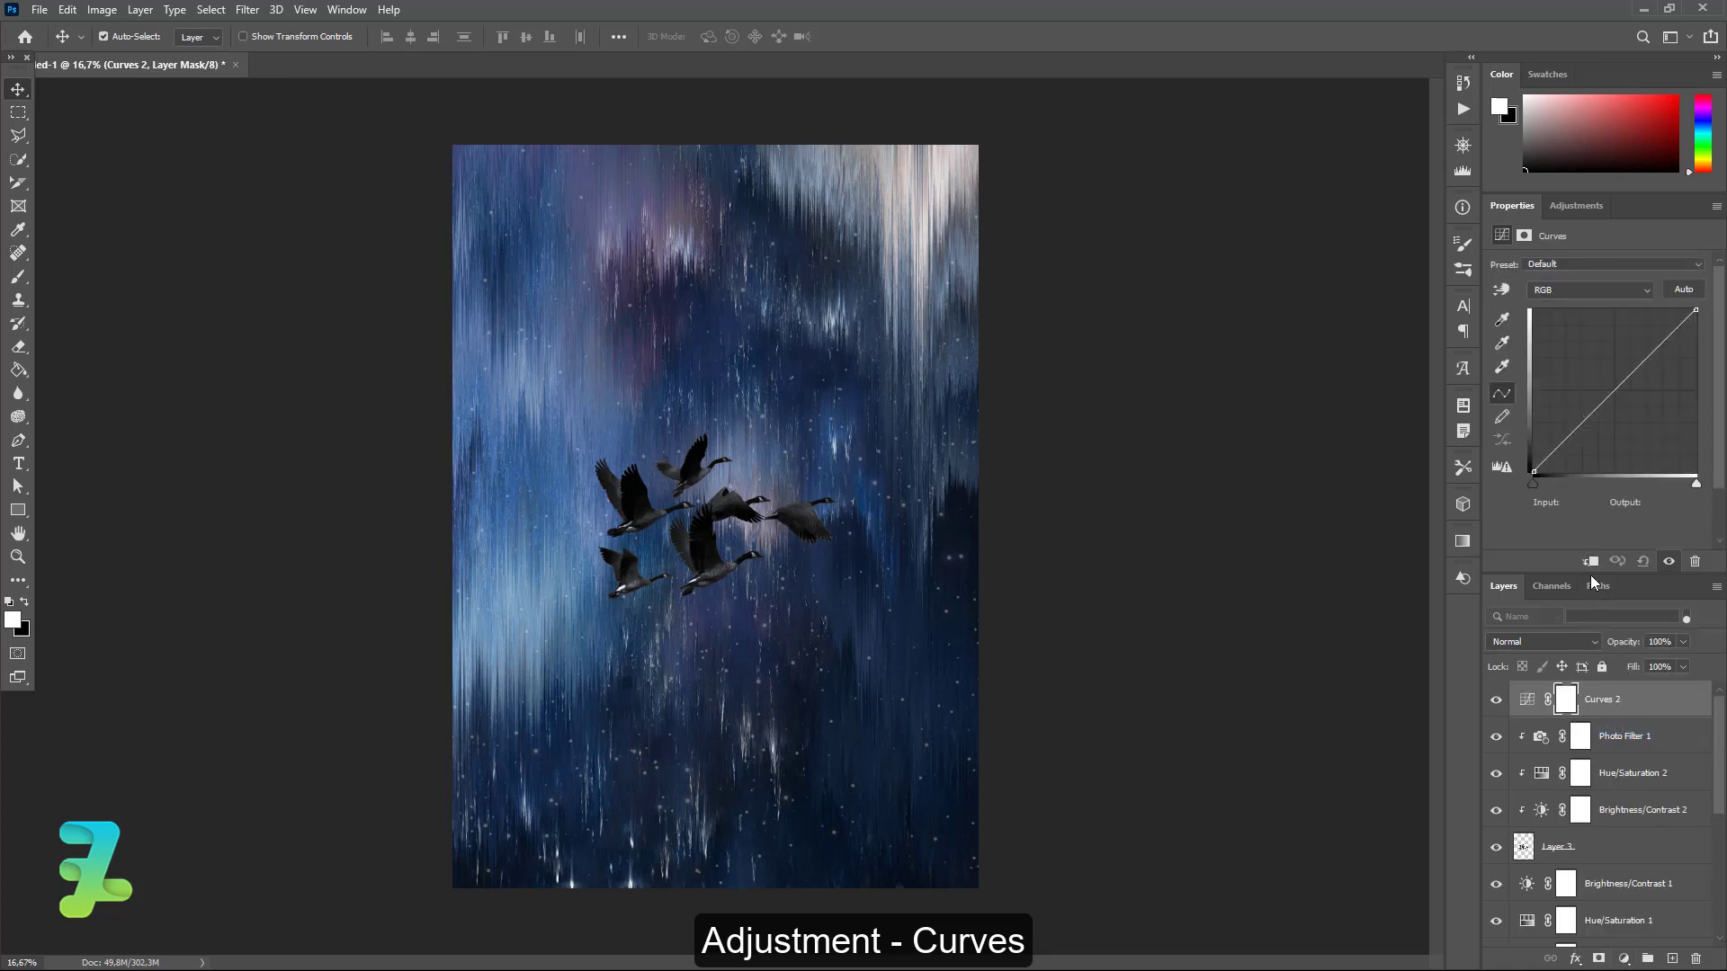
key("ctrl+alt+g")
left_click_drag(1565, 438, 1571, 453)
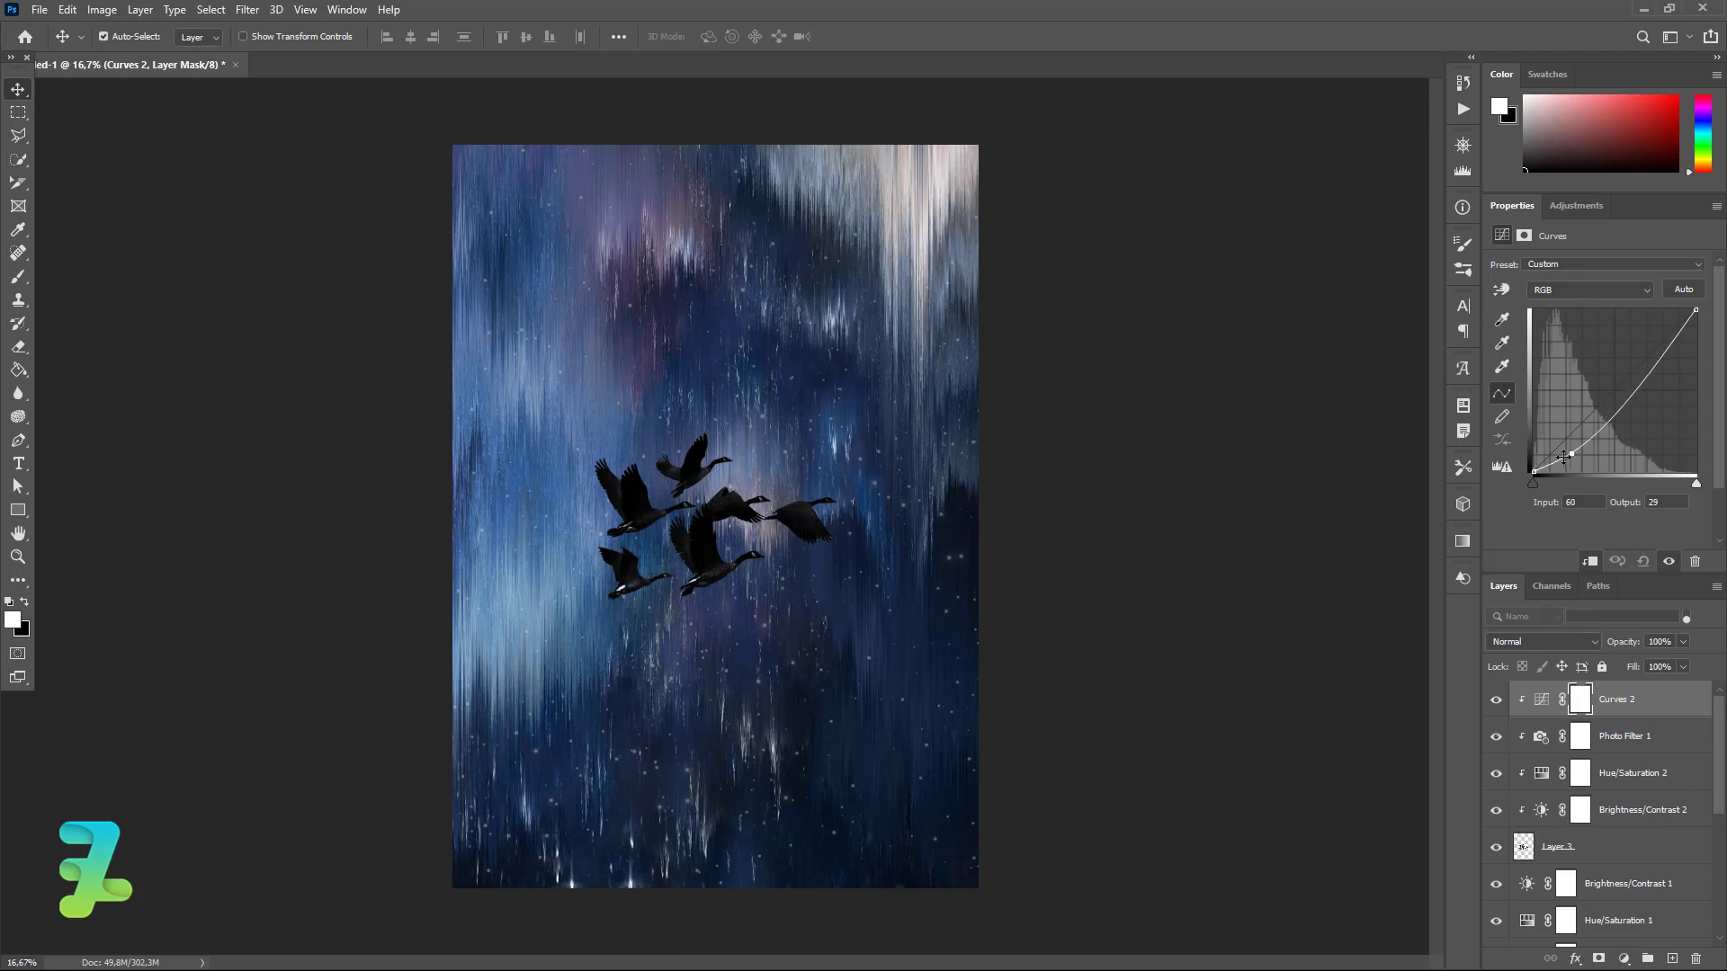
- Paint black on the Curves 2 mask with a 1900 px soft brush
left_click(1582, 704)
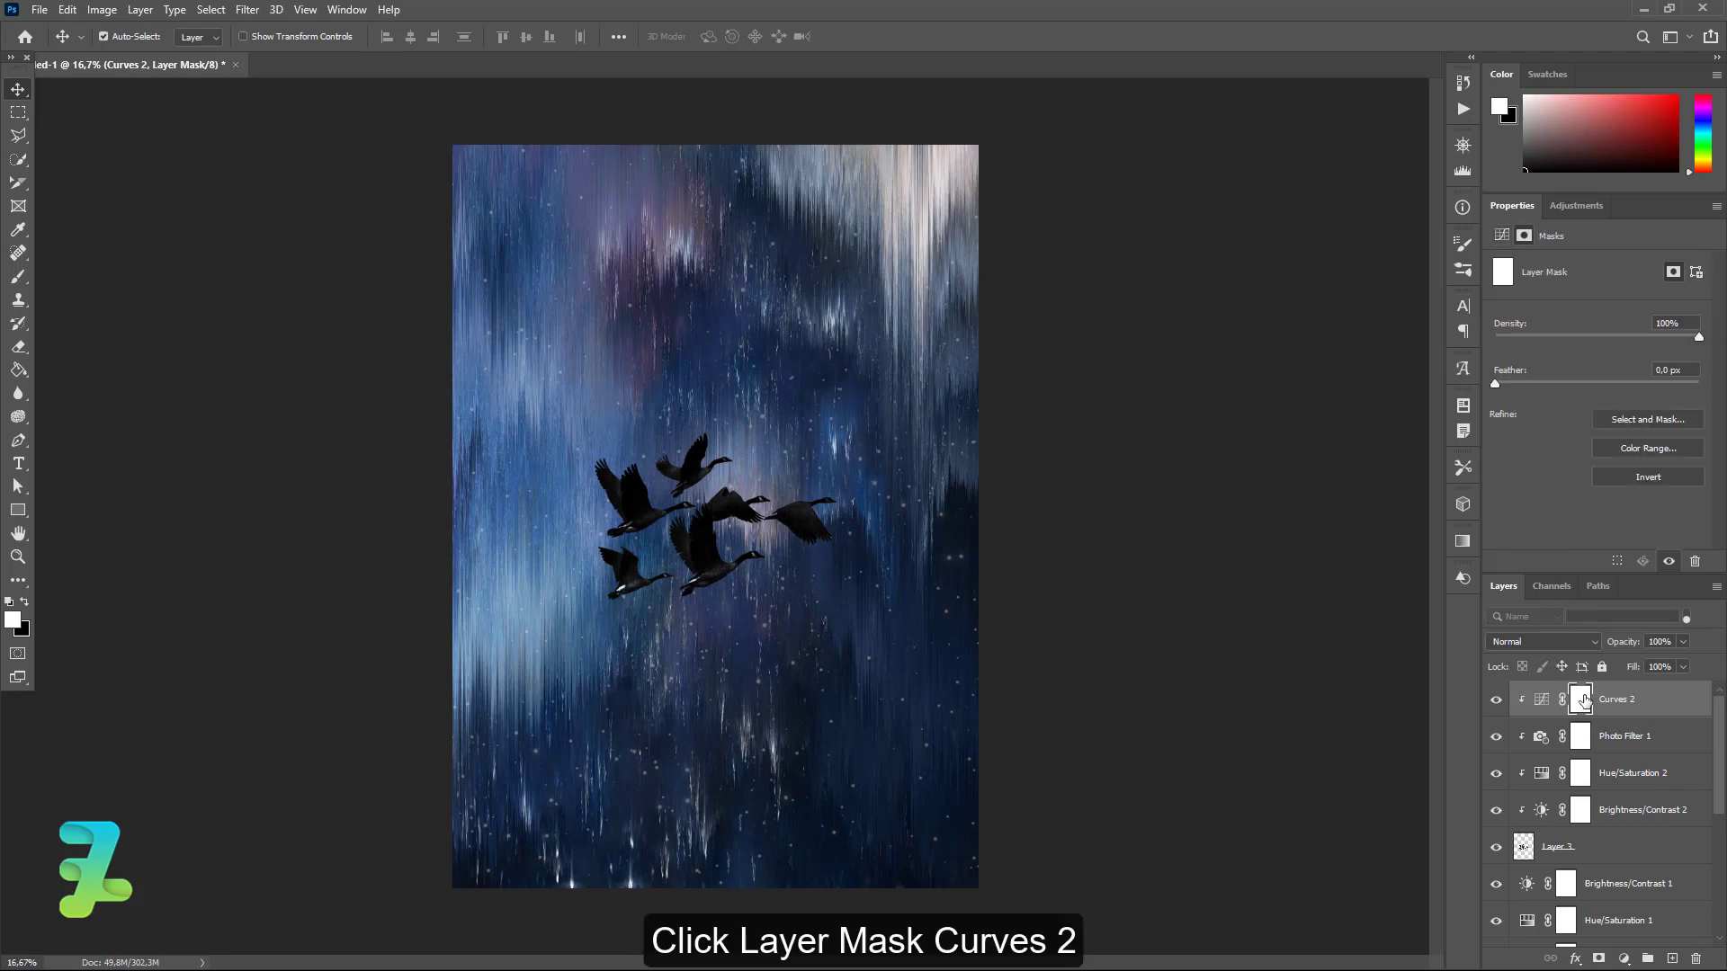
left_click(24, 604)
left_click(17, 626)
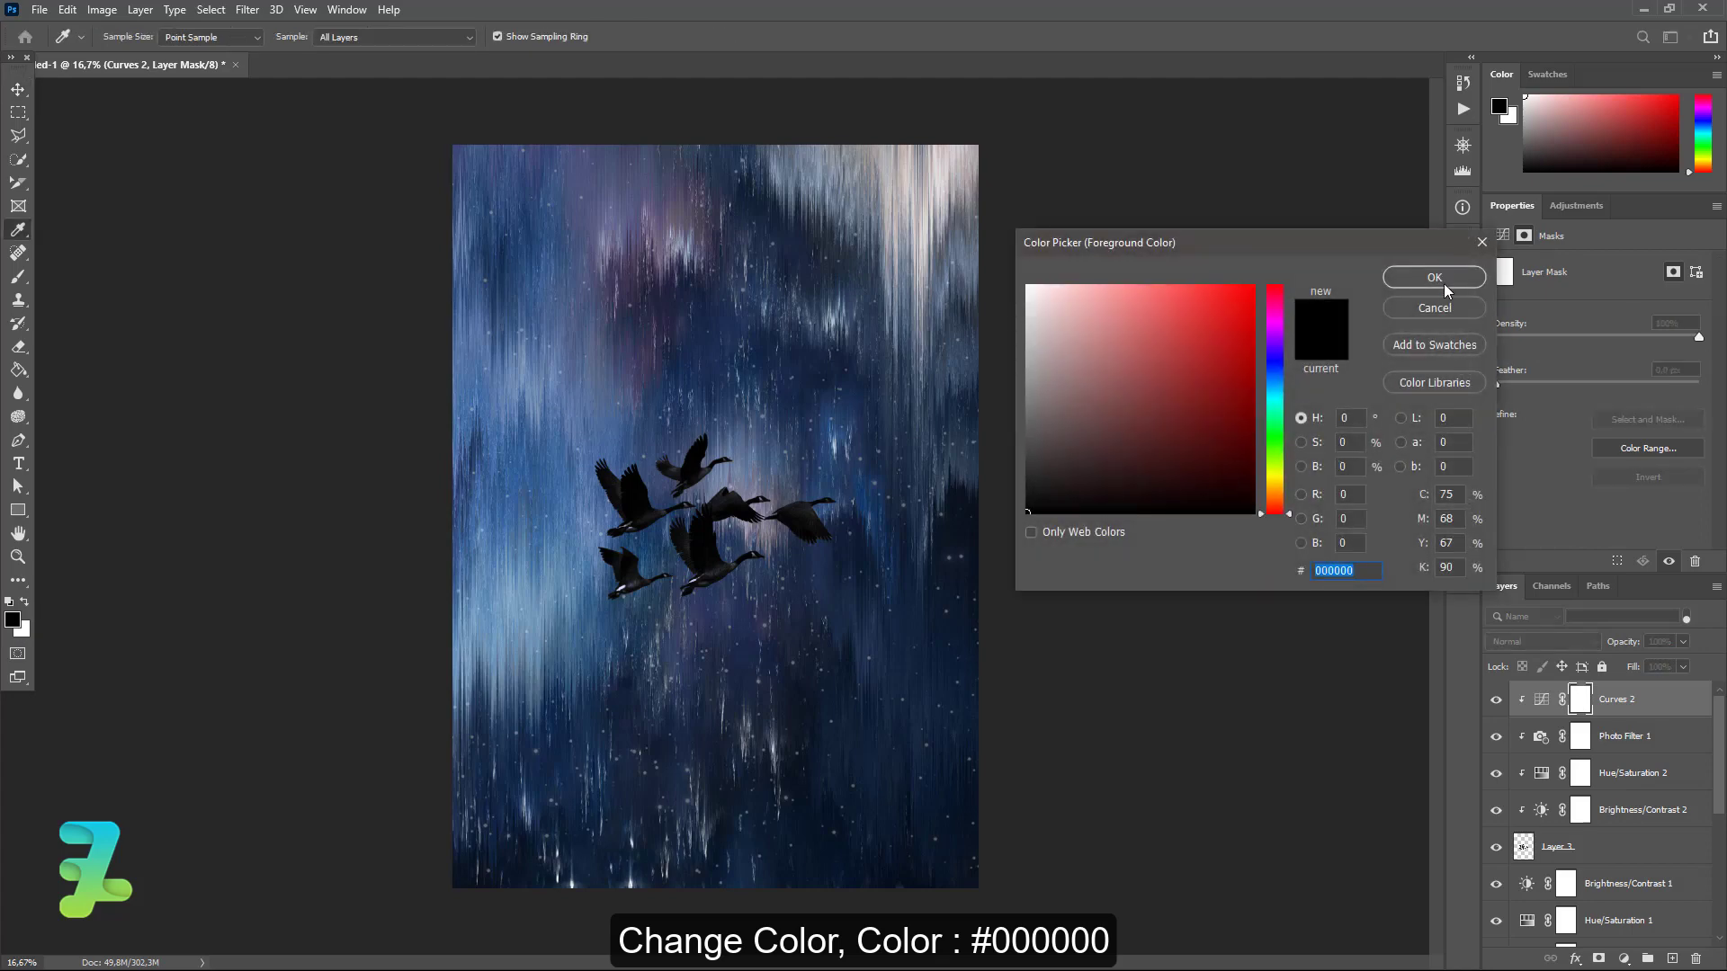
left_click(1444, 283)
left_click(21, 281)
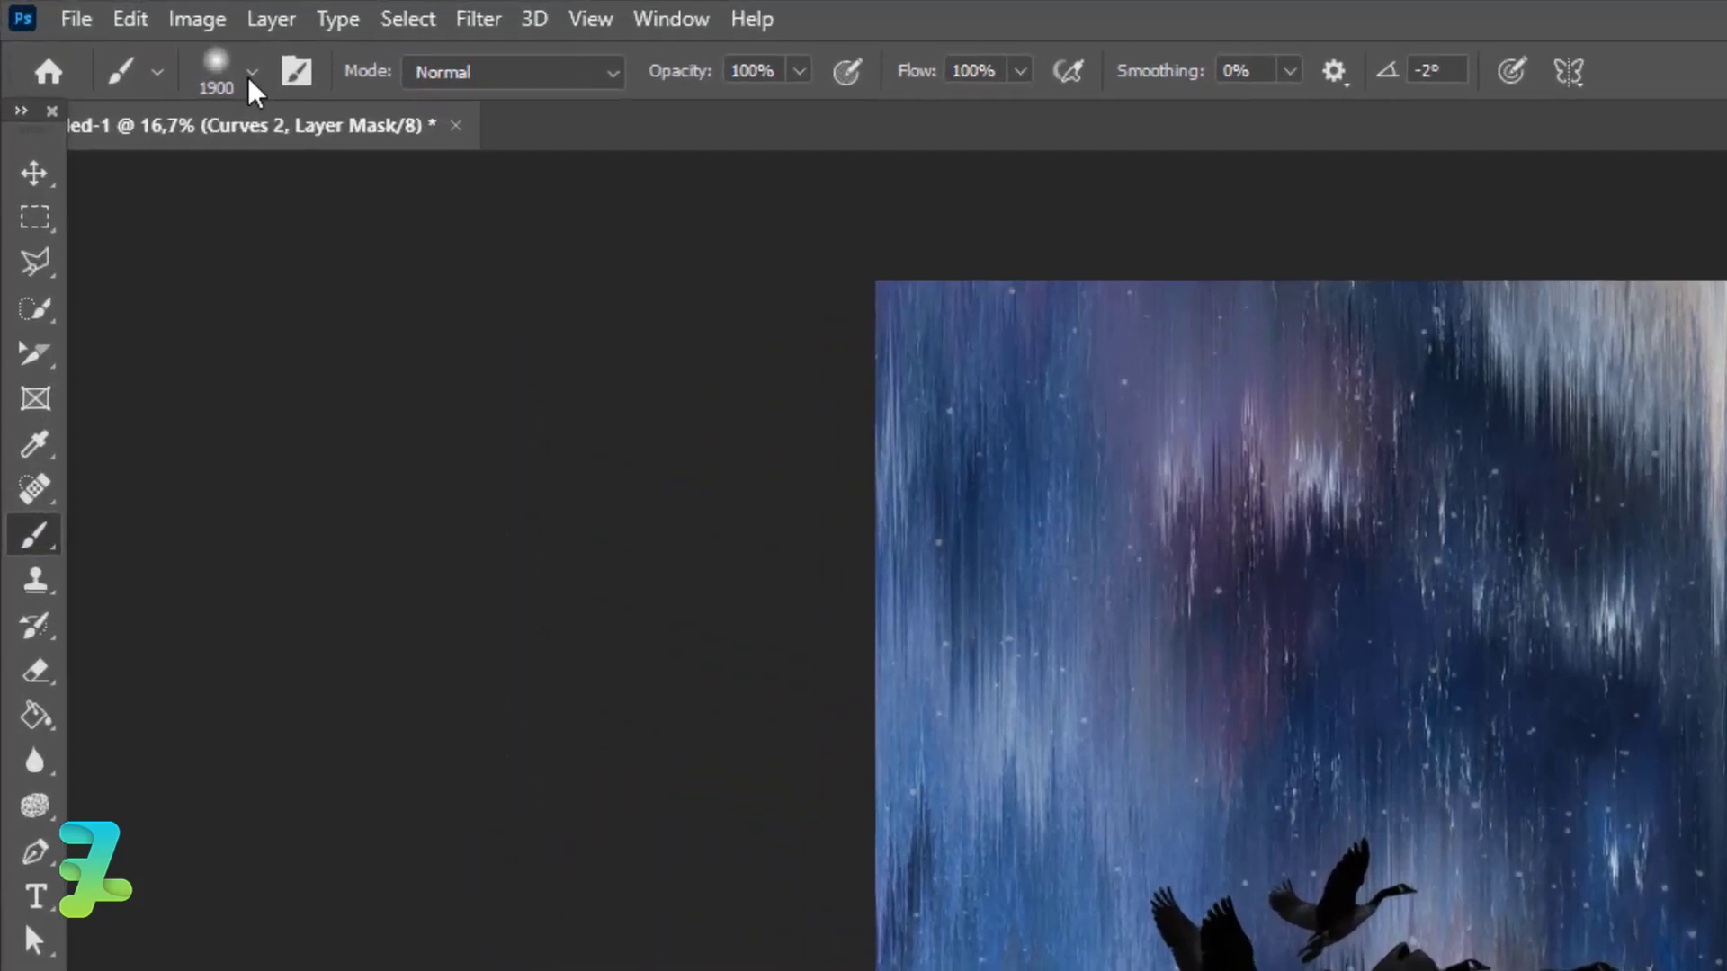
left_click(129, 38)
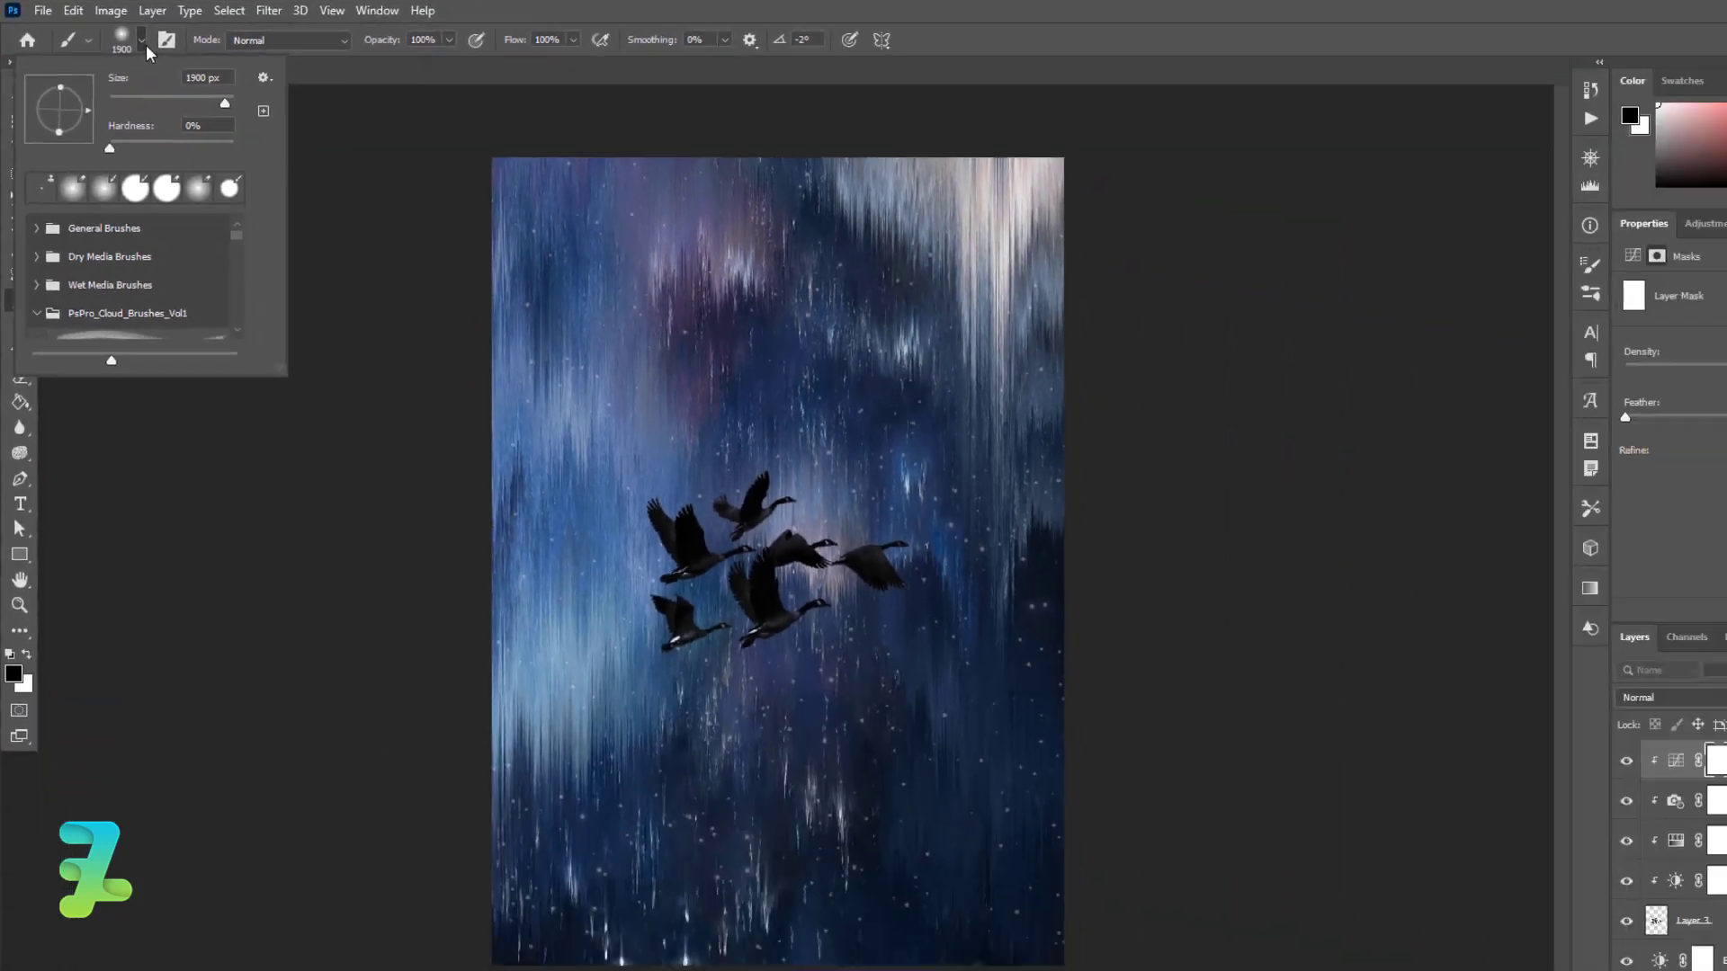
left_click(777, 350)
mouse_move(777, 350)
left_mouse_down()
mouse_move(680, 341)
mouse_move(821, 378)
mouse_move(887, 462)
mouse_move(829, 636)
mouse_move(775, 514)
mouse_move(828, 751)
mouse_move(821, 617)
mouse_move(798, 663)
mouse_move(973, 724)
left_mouse_up()
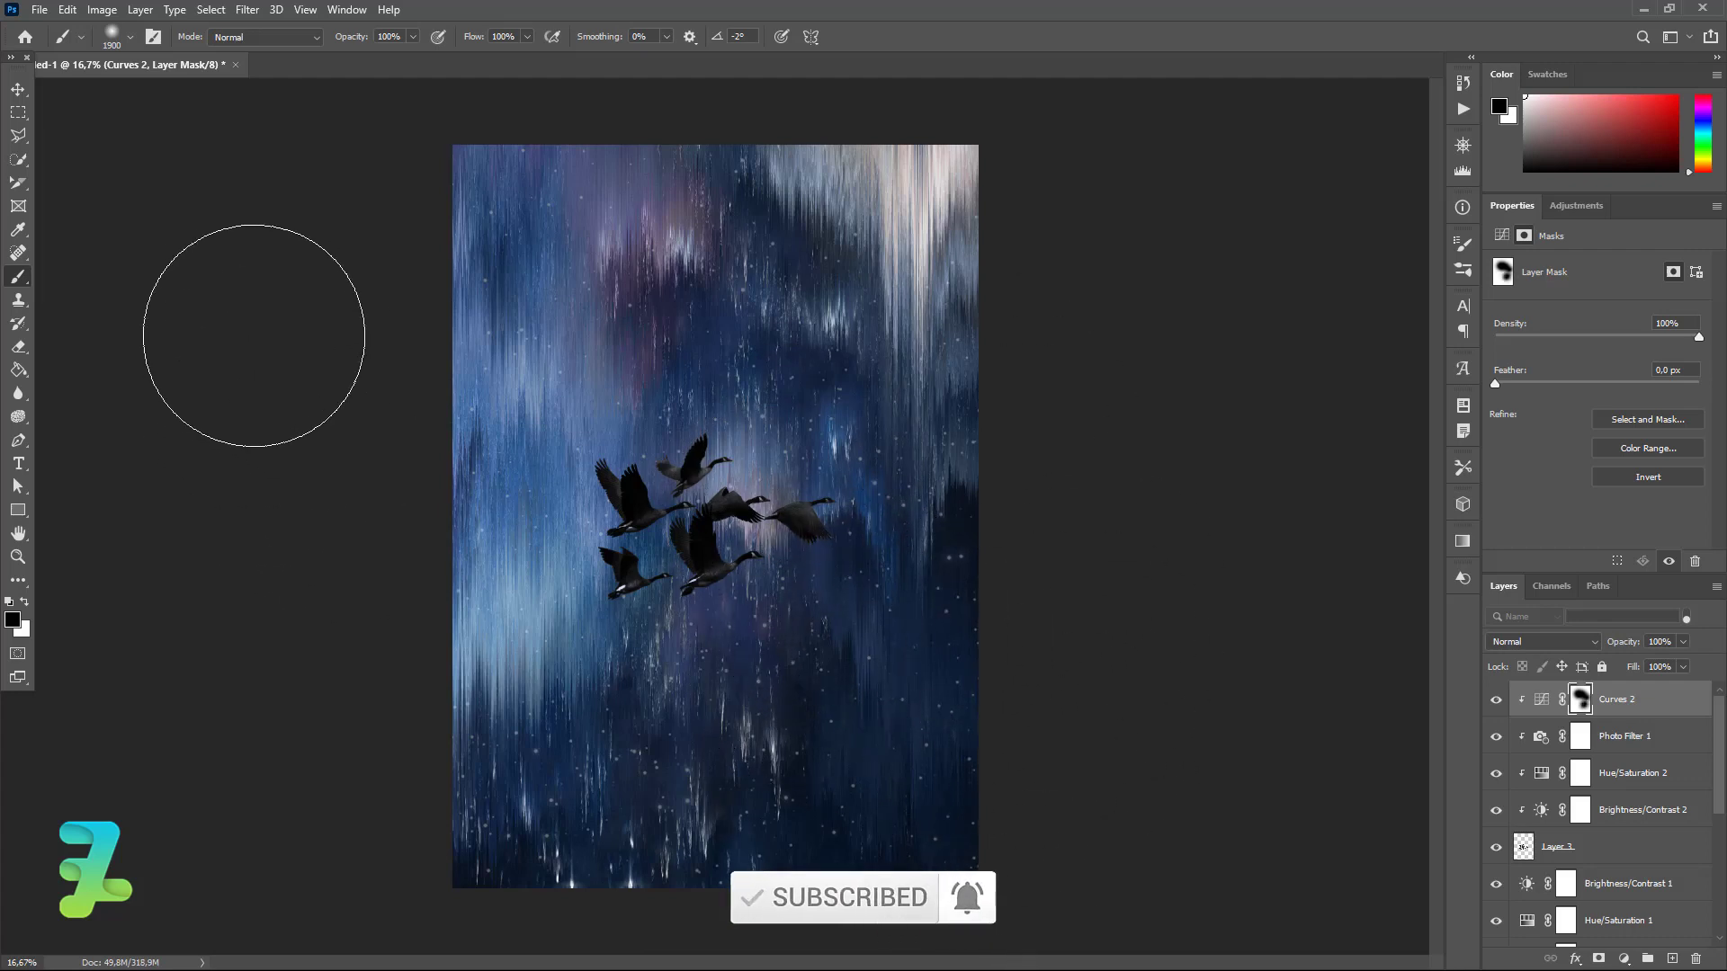
left_click(17, 90)
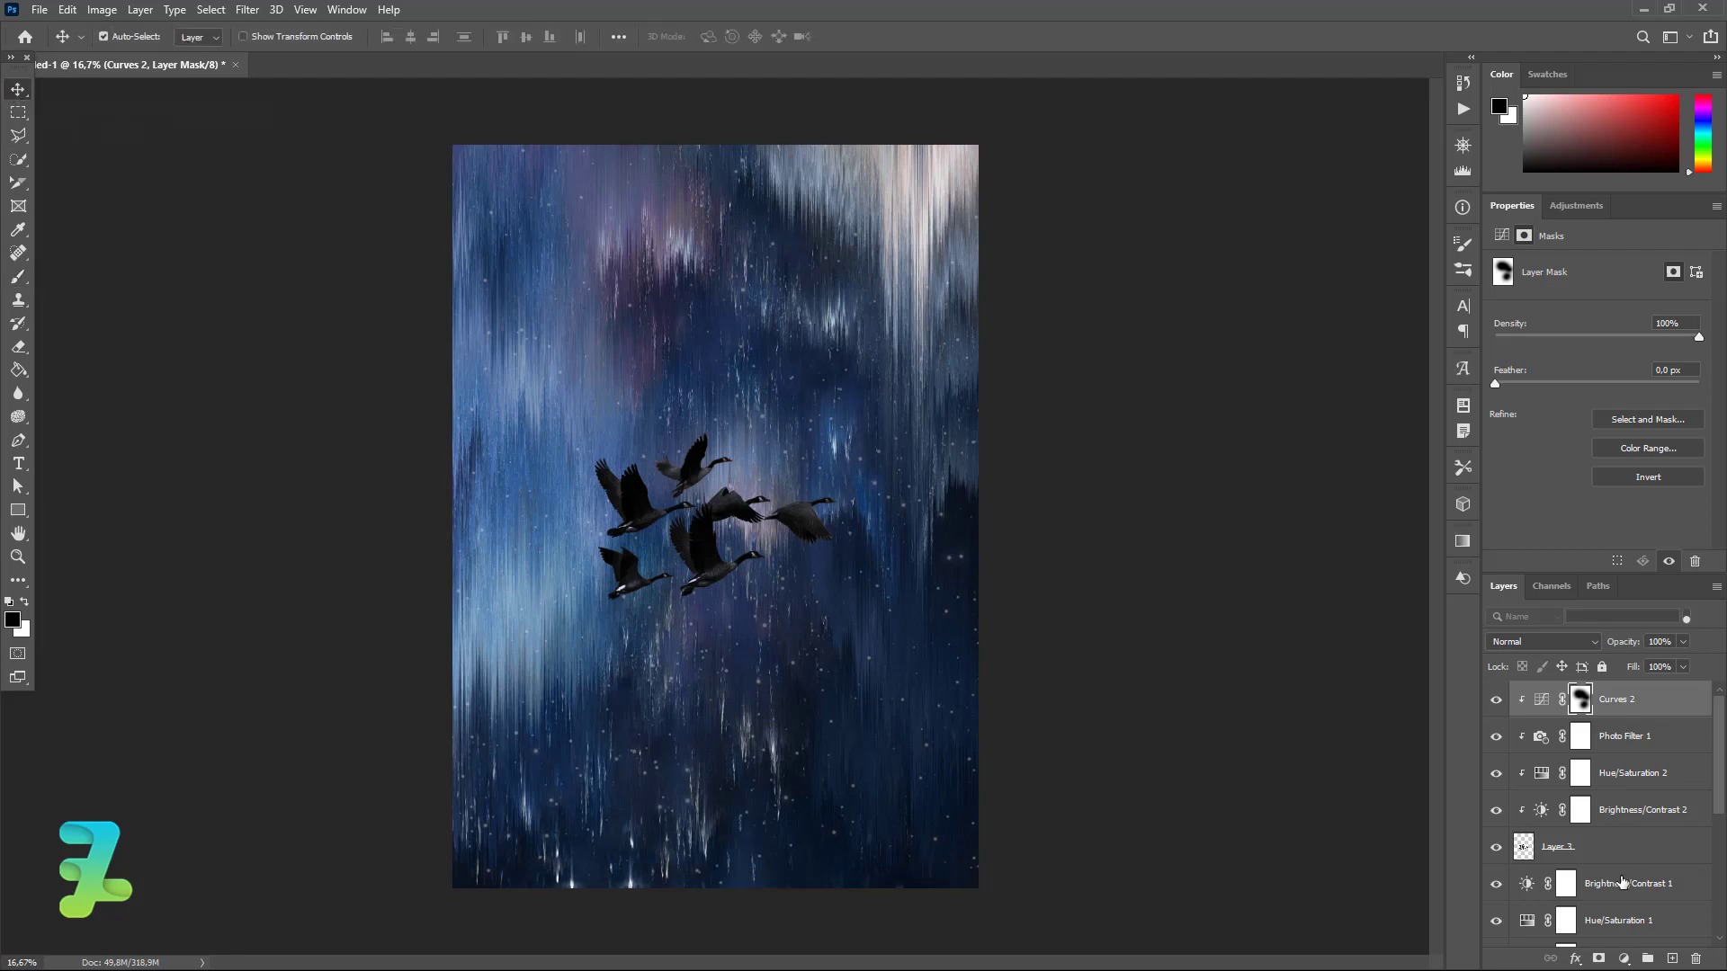
left_click(1628, 957)
- Add a Color Lookup layer using FallColors.look at 25% opacity
left_click(1631, 960)
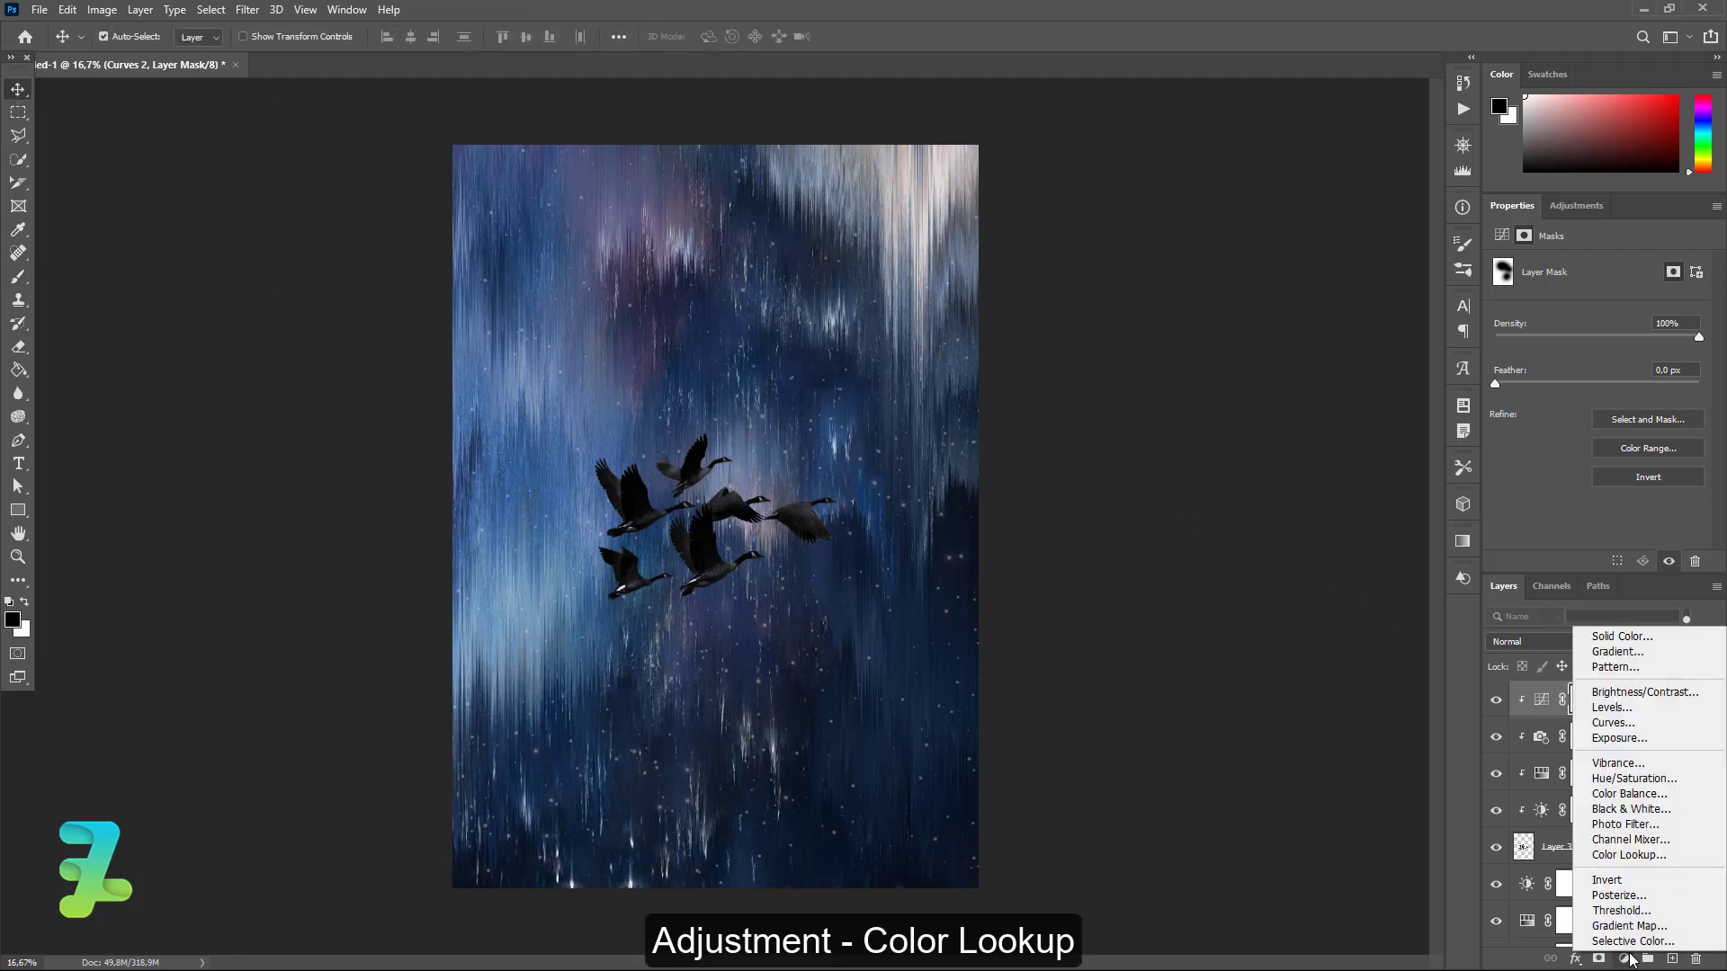
left_click(1626, 857)
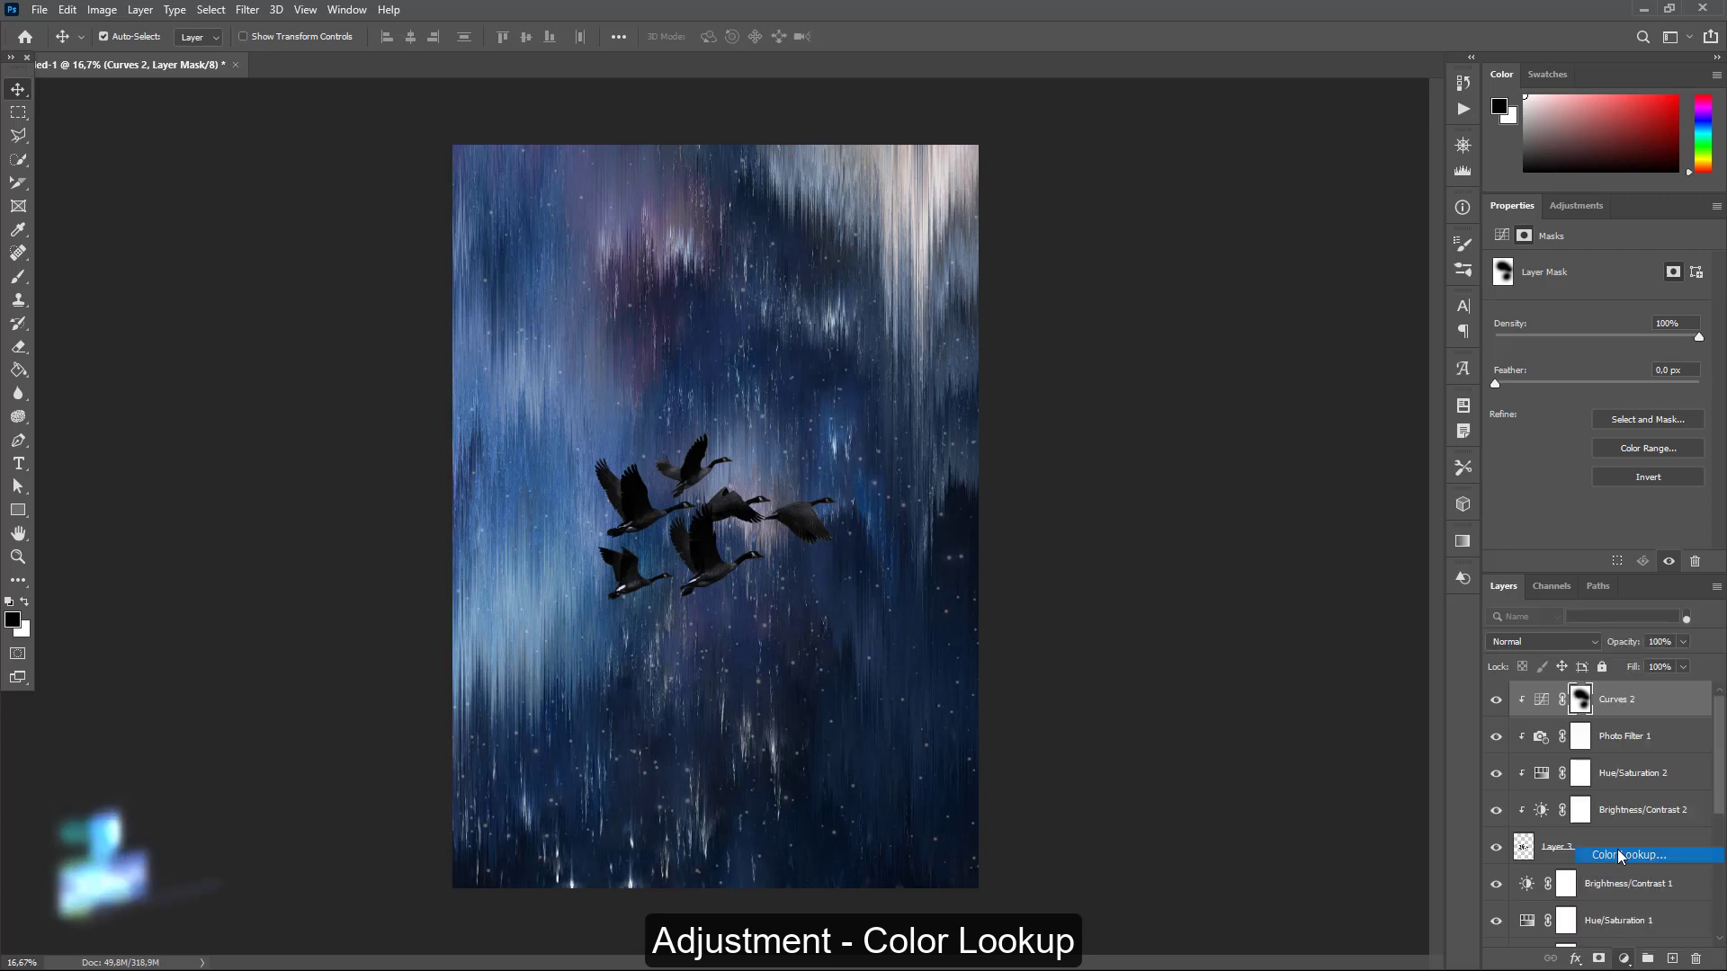
left_click(1601, 267)
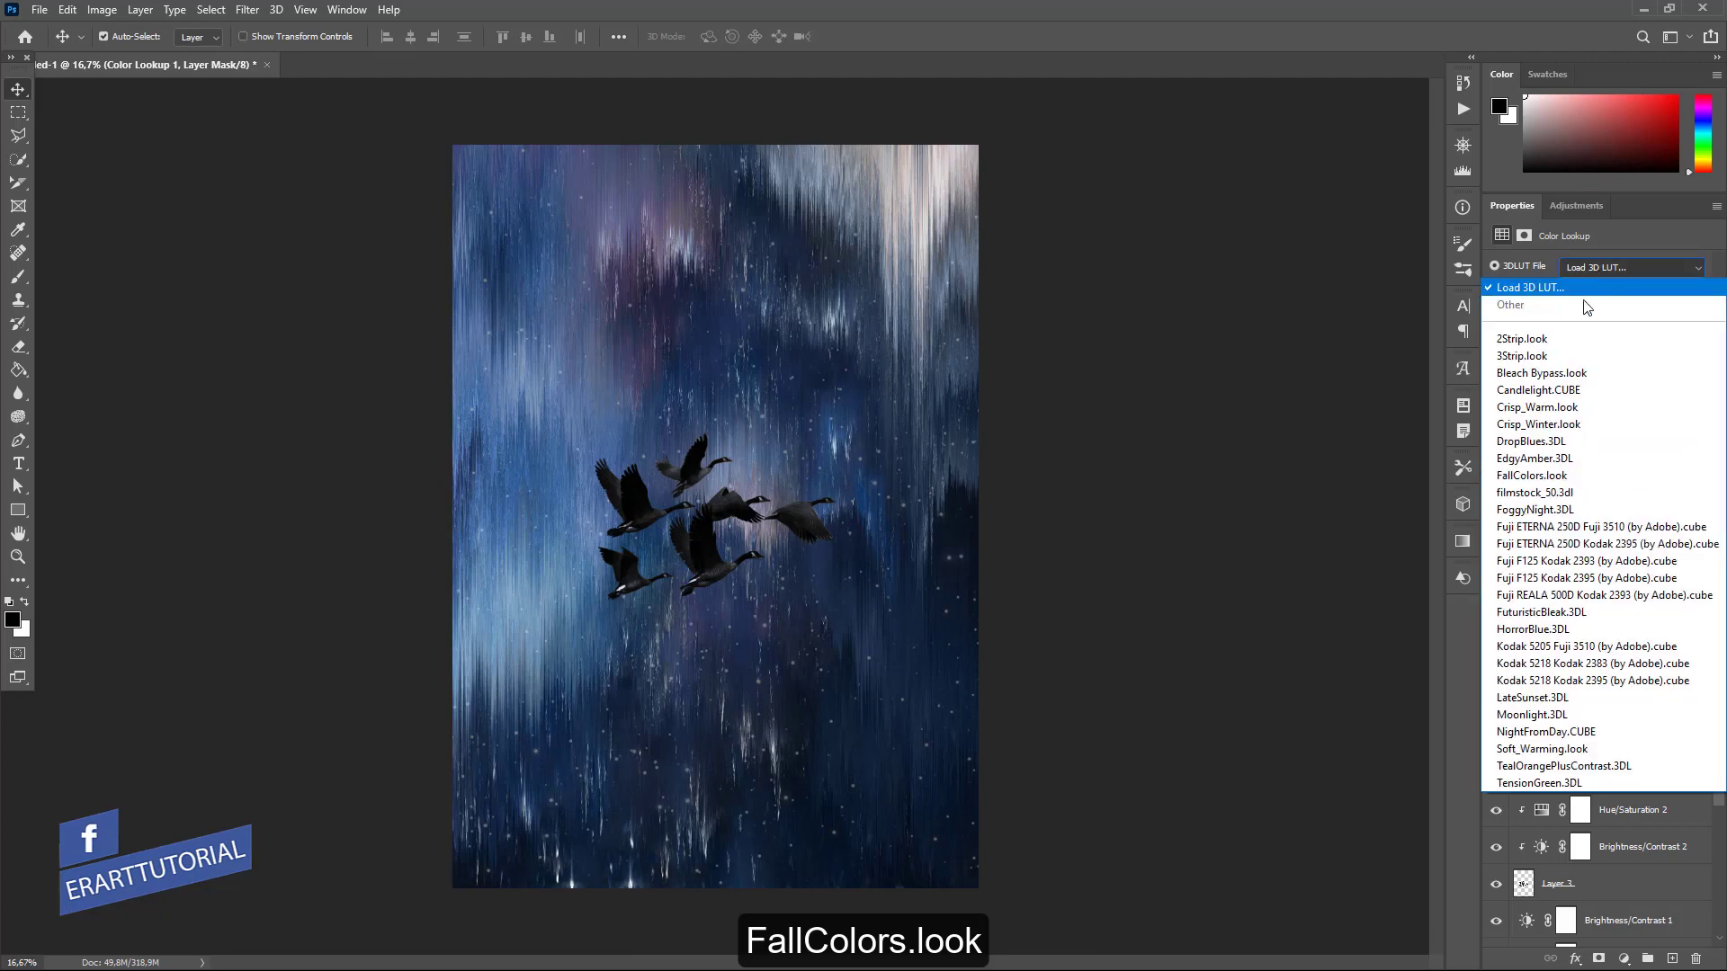
left_click(1574, 349)
key("Down")
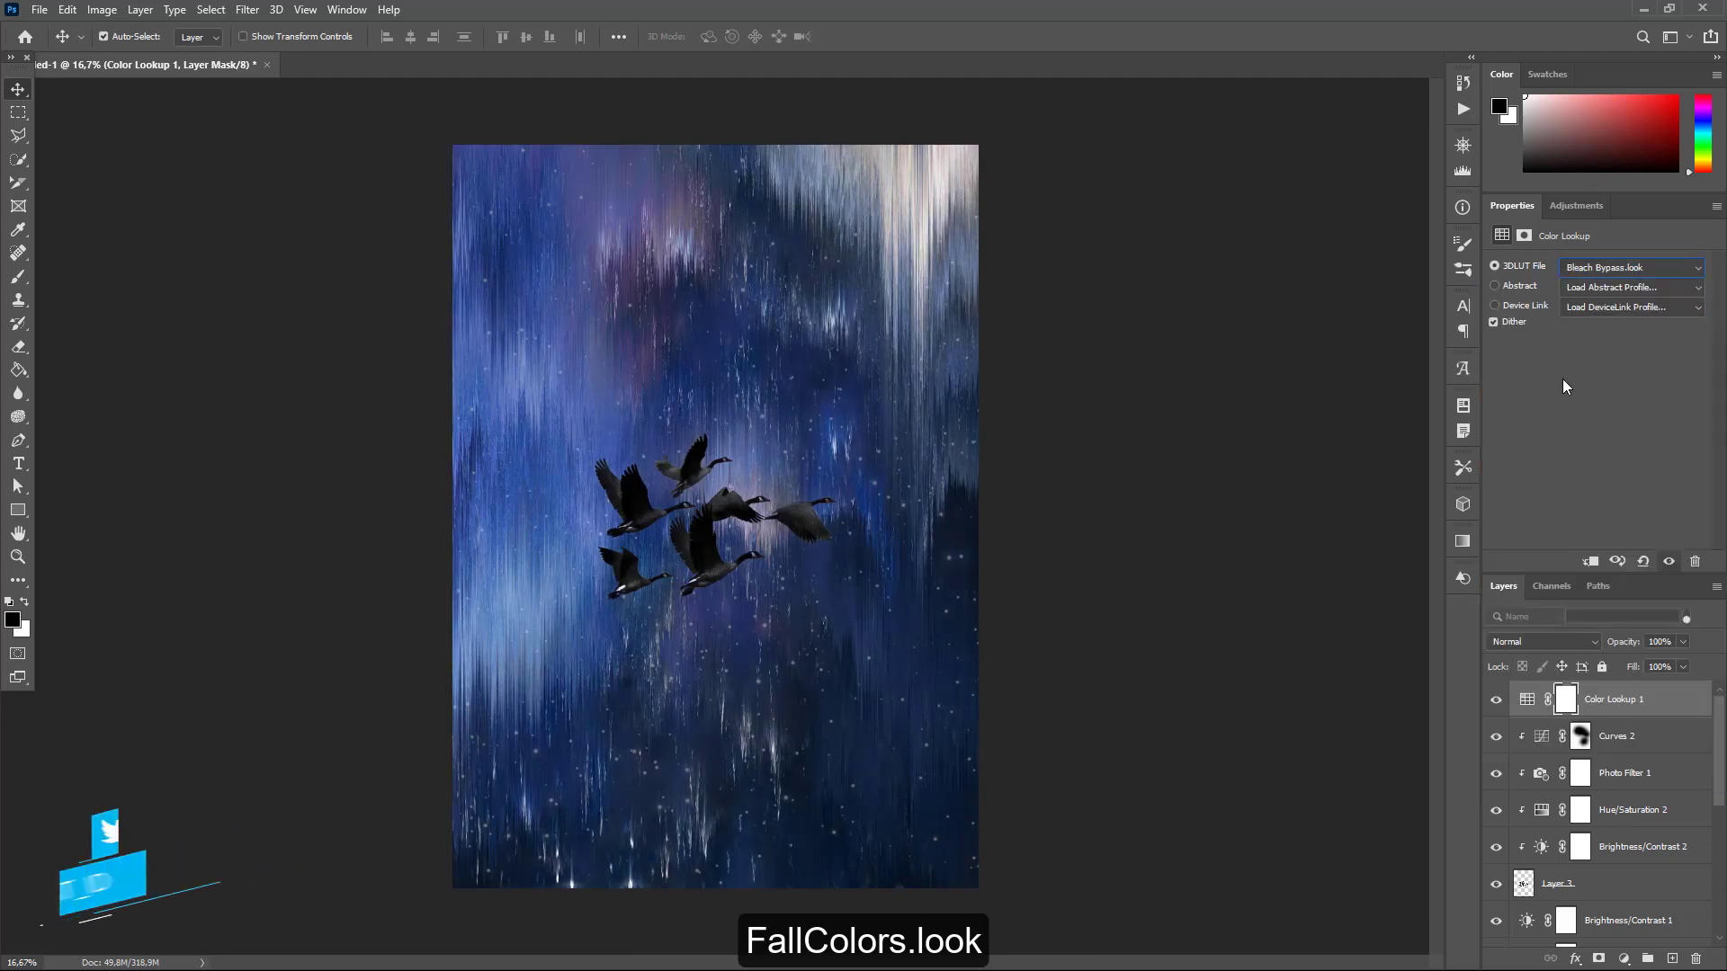
key("Down")
key("Down")
key("Down")
key("Down")
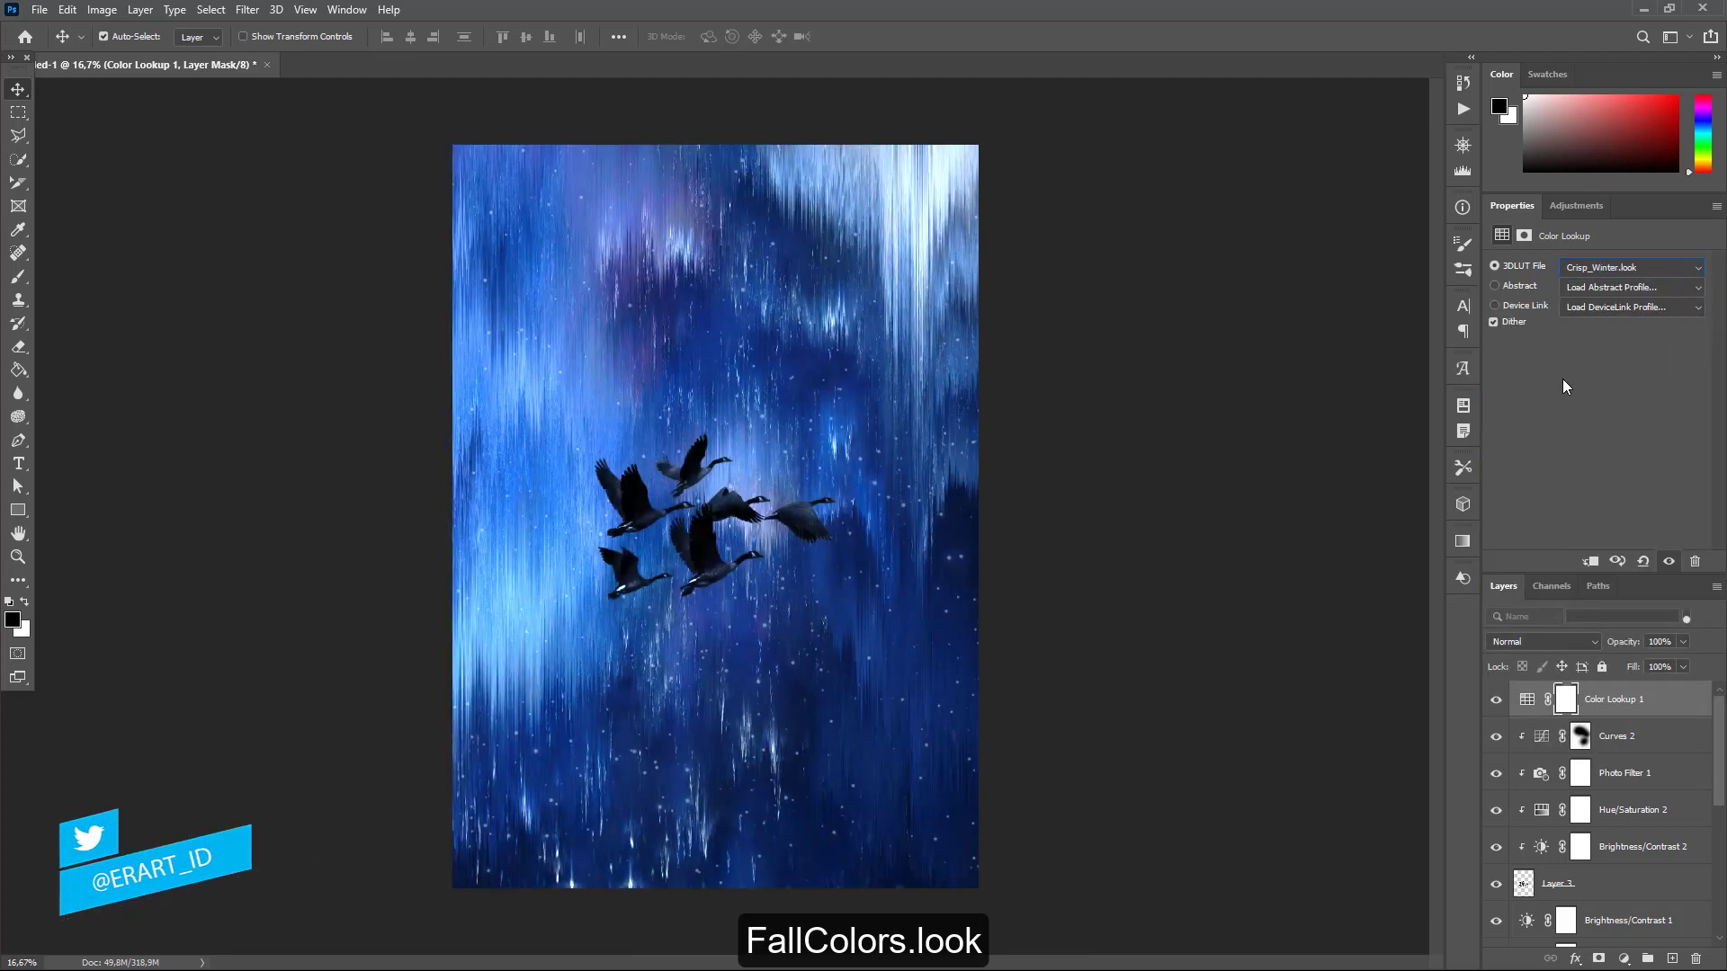
key("Down")
key("Down")
key("Down")
key("Down")
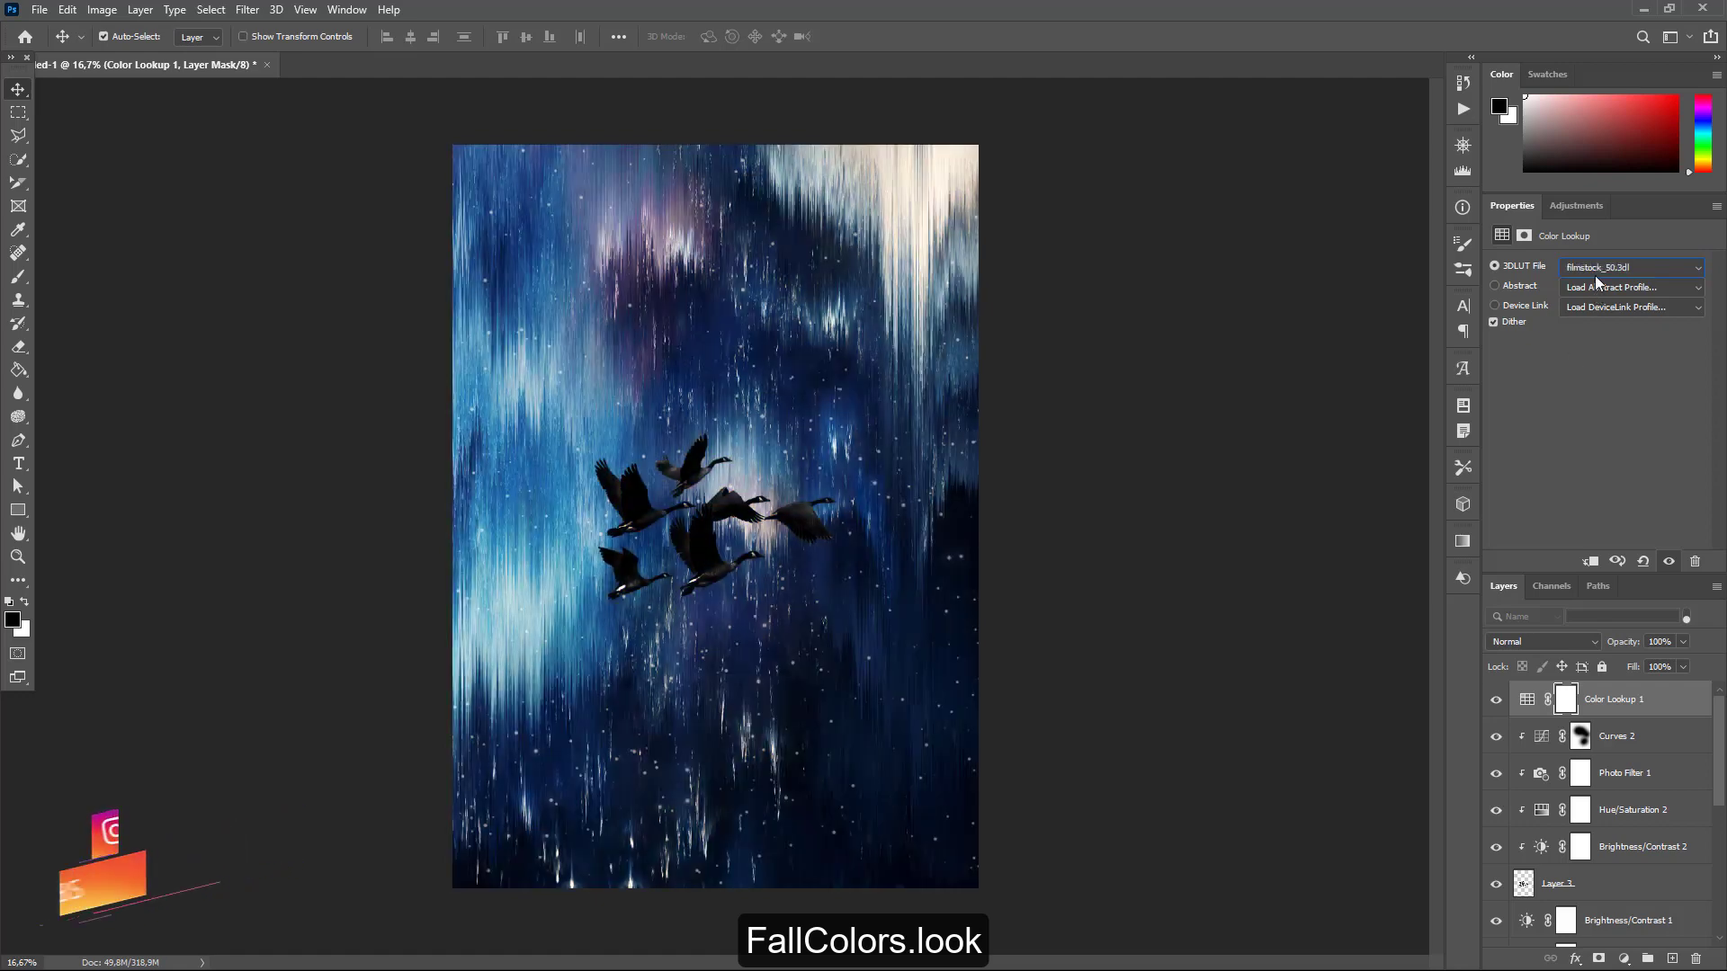
key("Up")
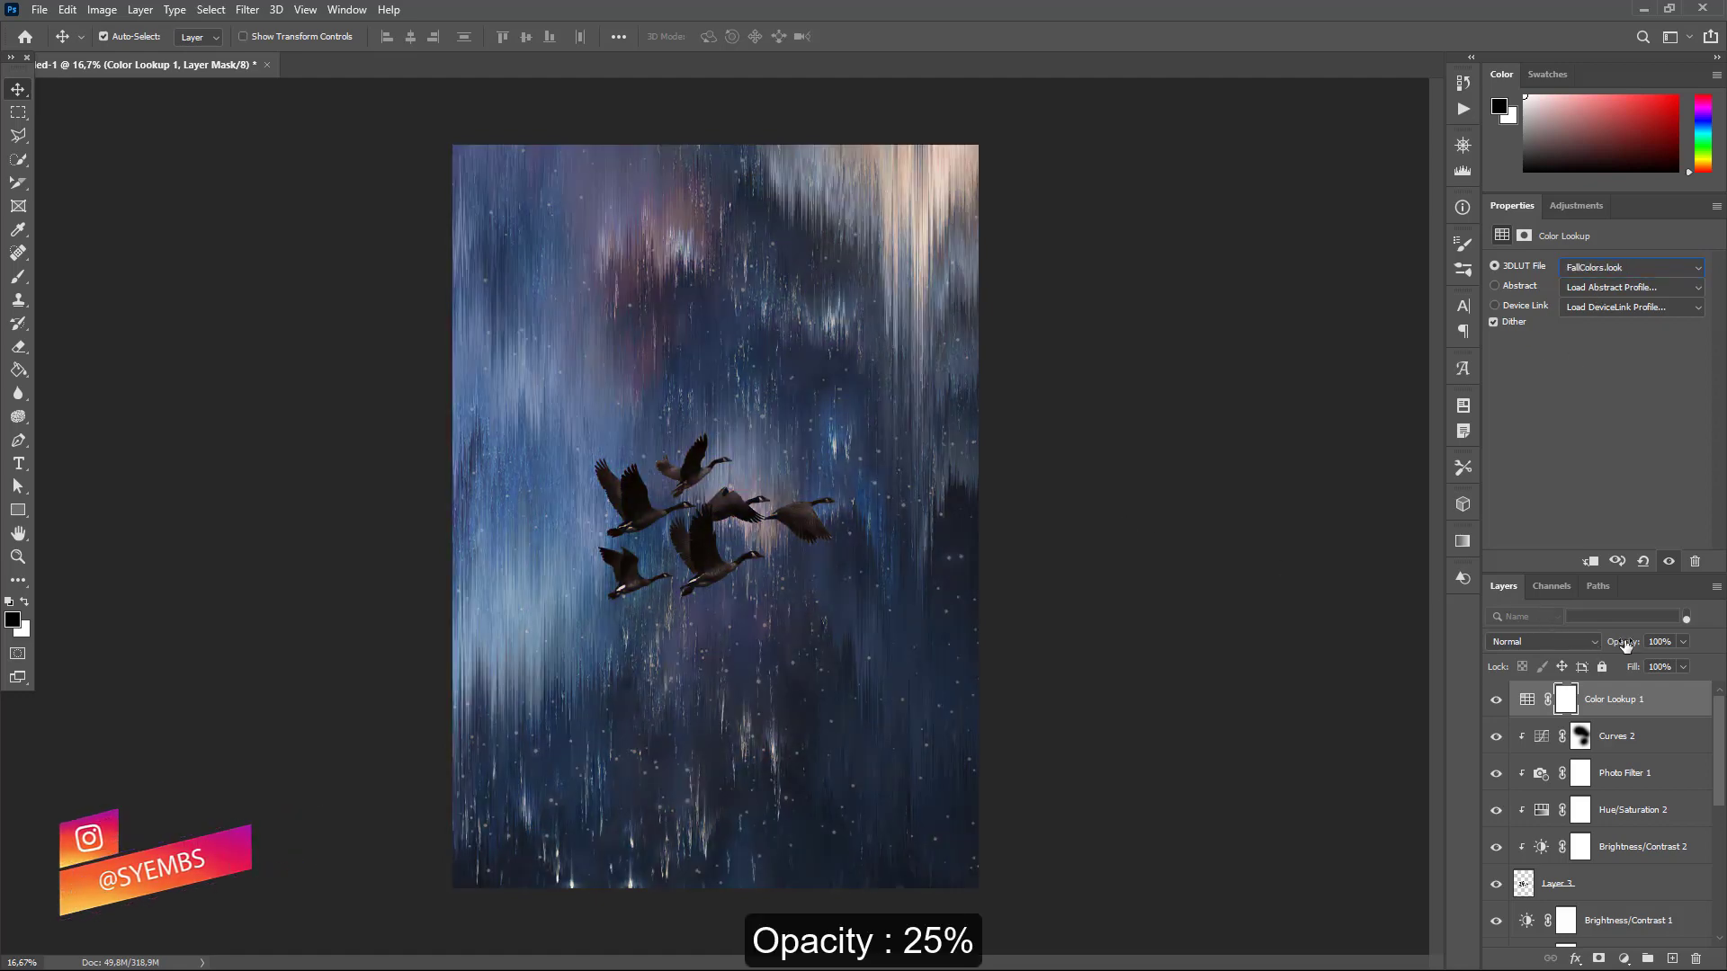
left_click_drag(1686, 662, 1621, 667)
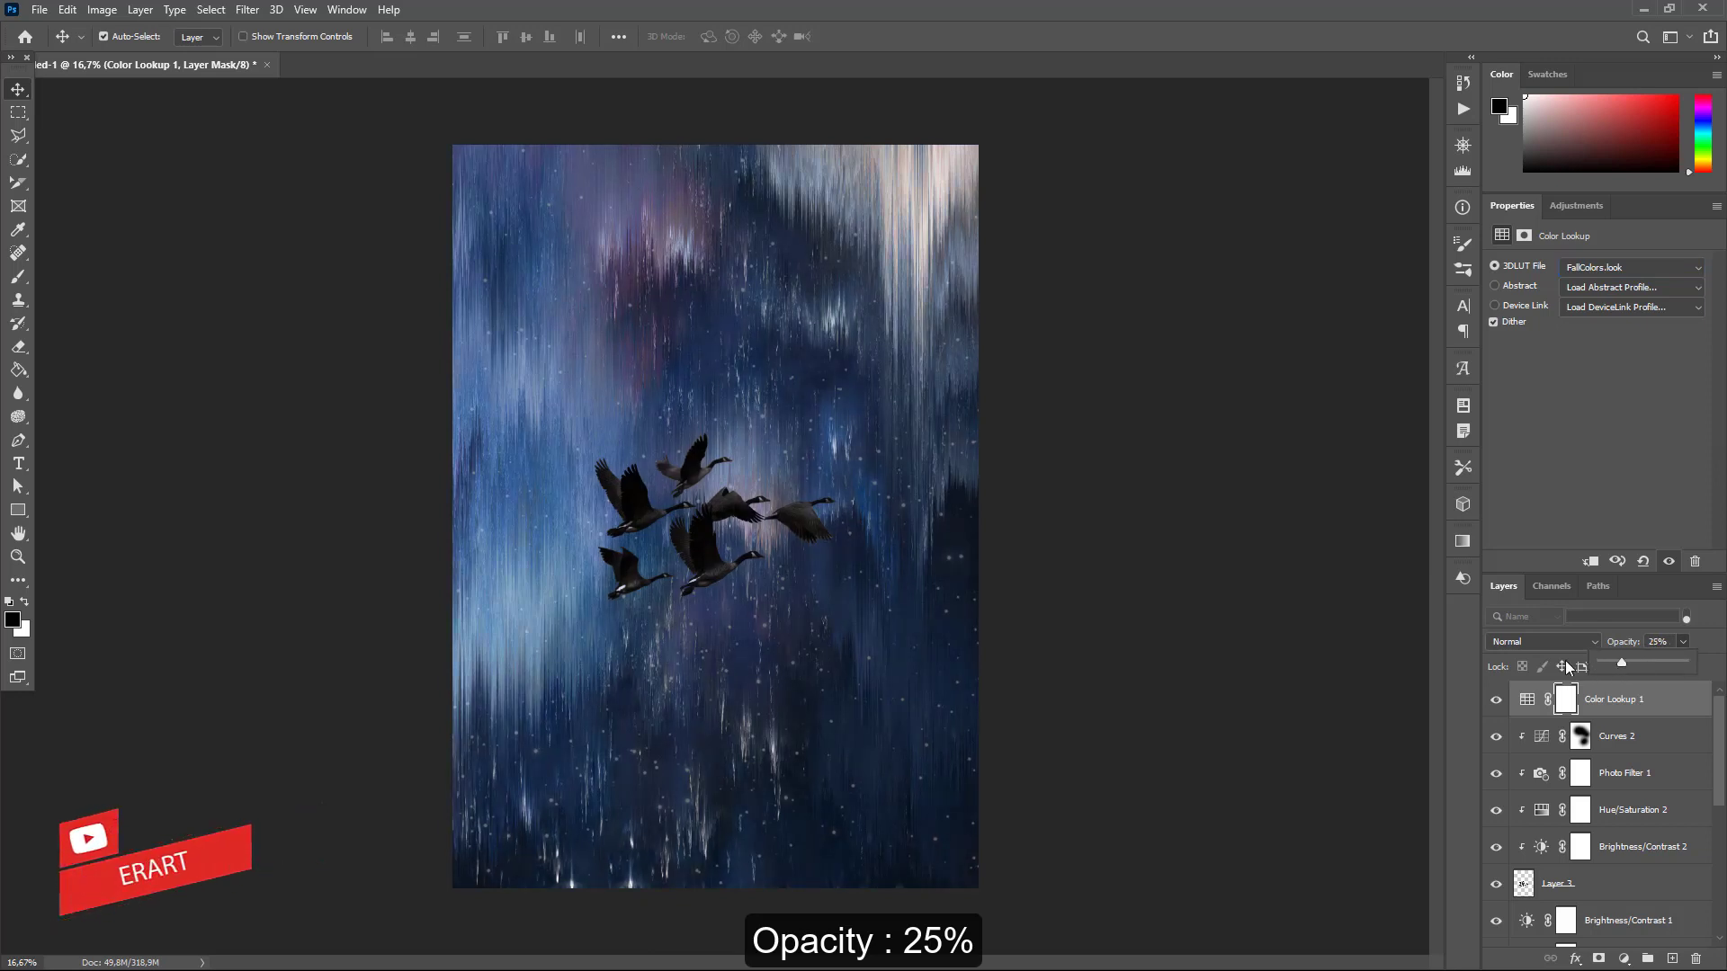
left_click(1088, 576)
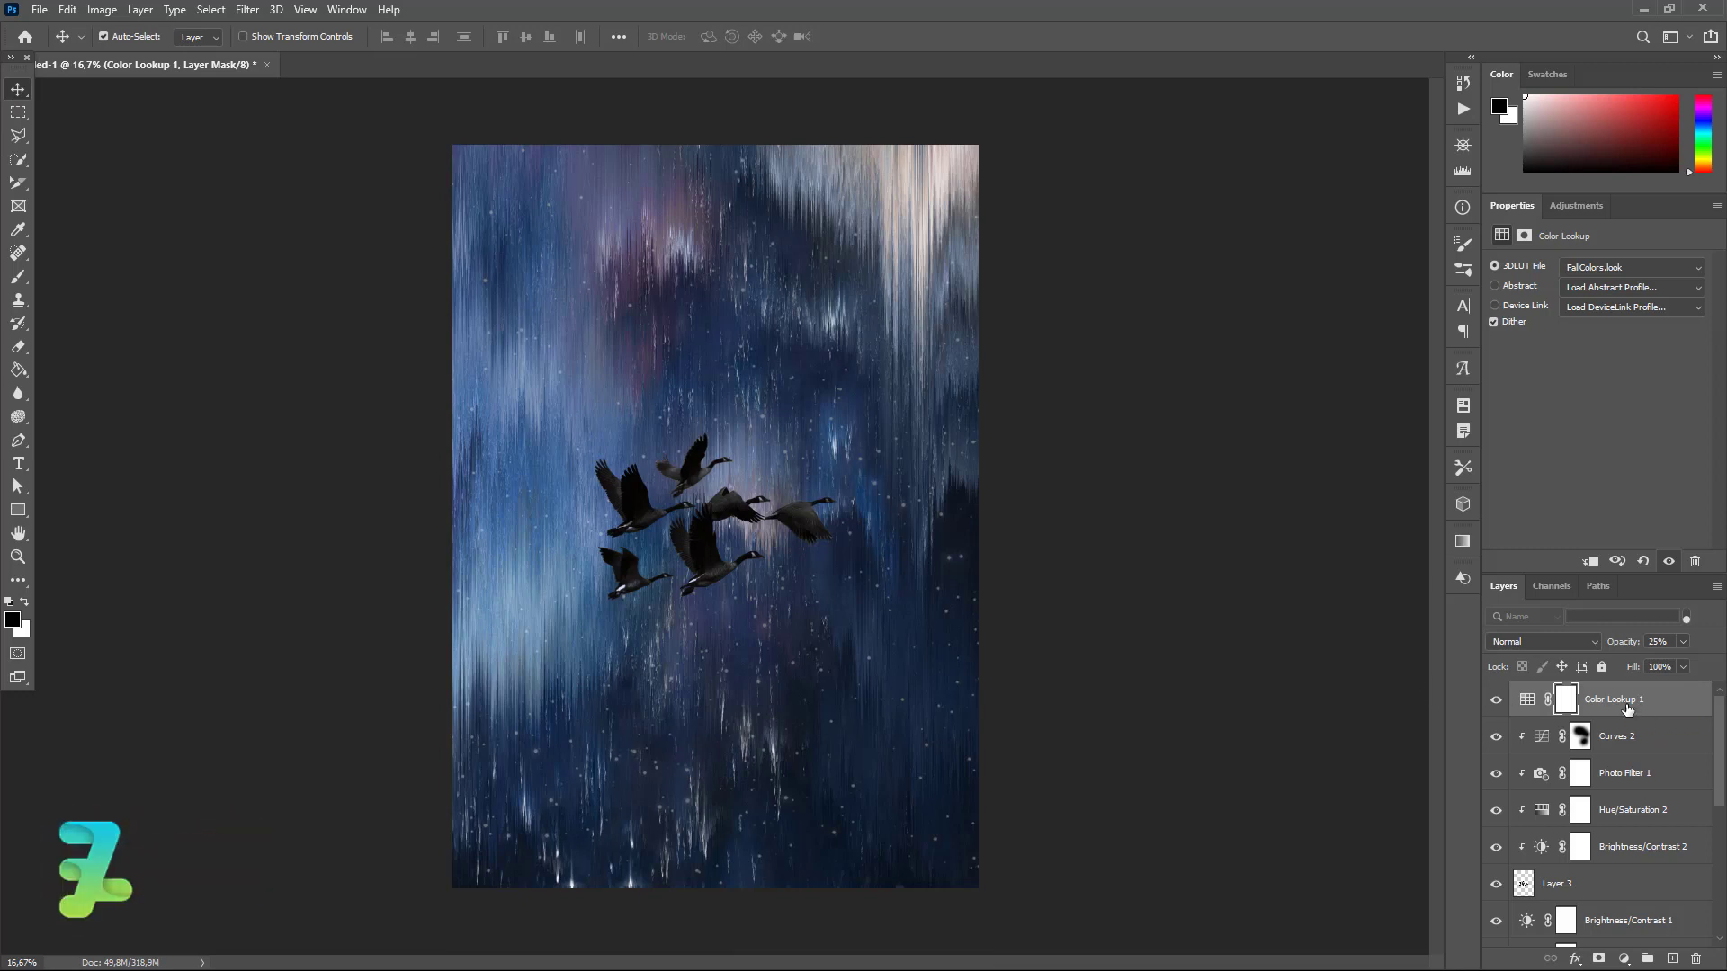
key("ctrl")
- Stamp all visible layers into a merged Layer 4 and open the Camera Raw Filter
key("ctrl+shift+alt+e")
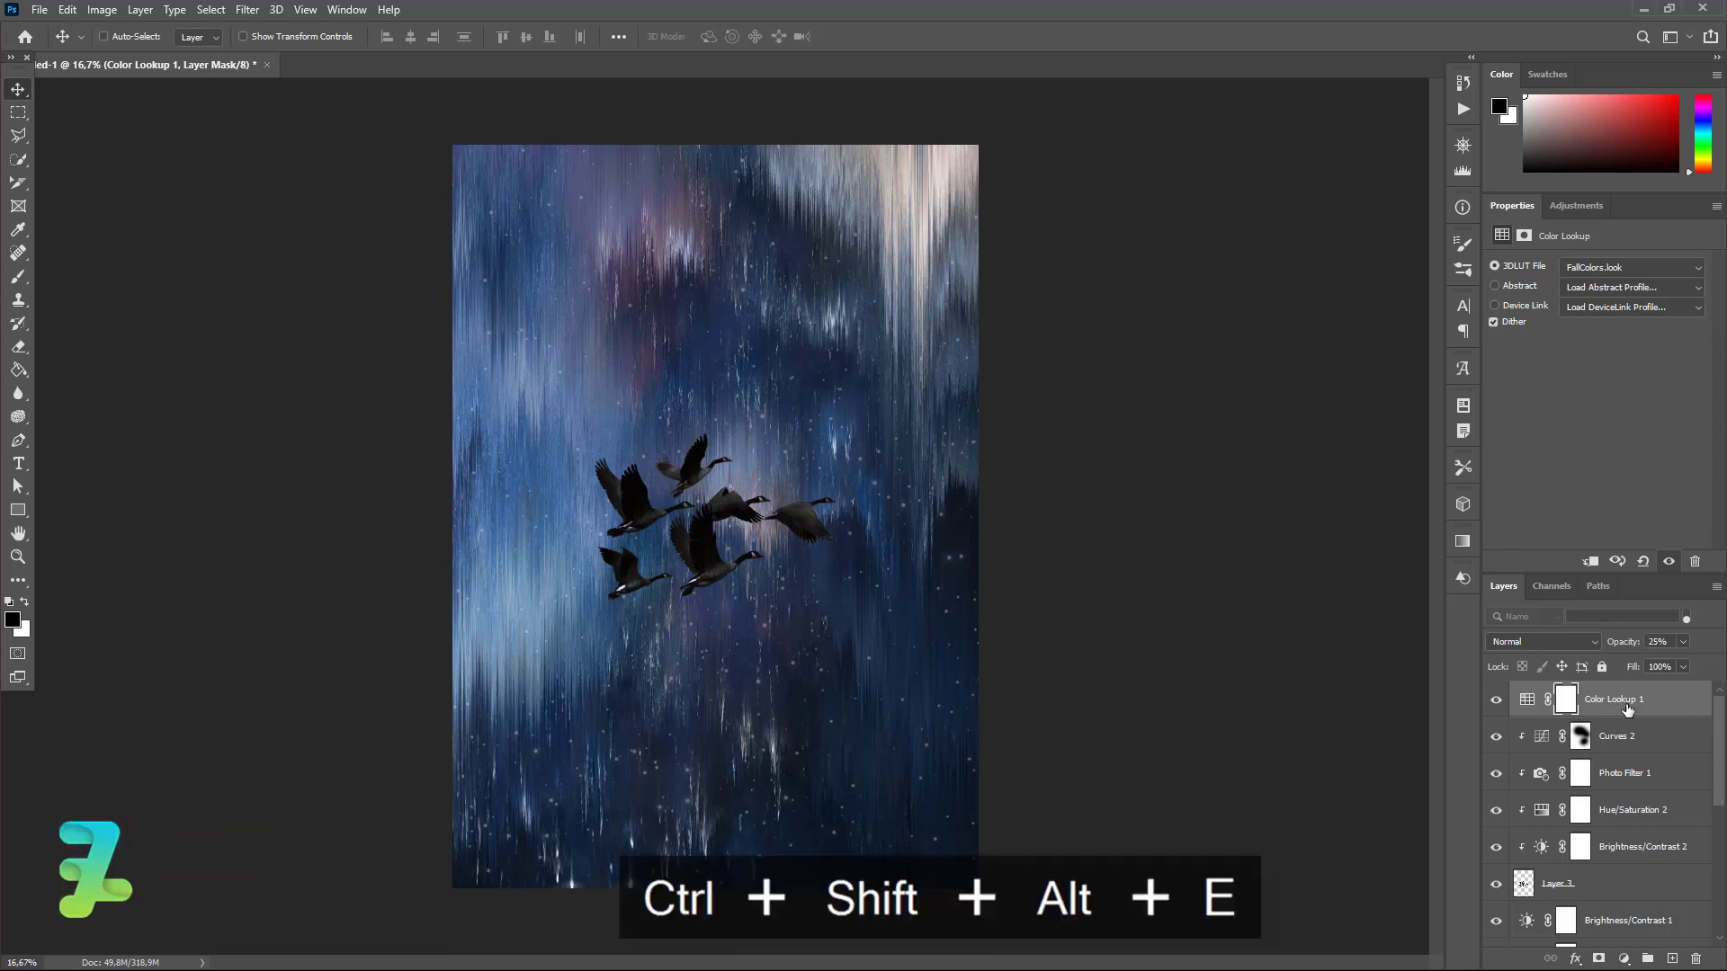
left_click(243, 10)
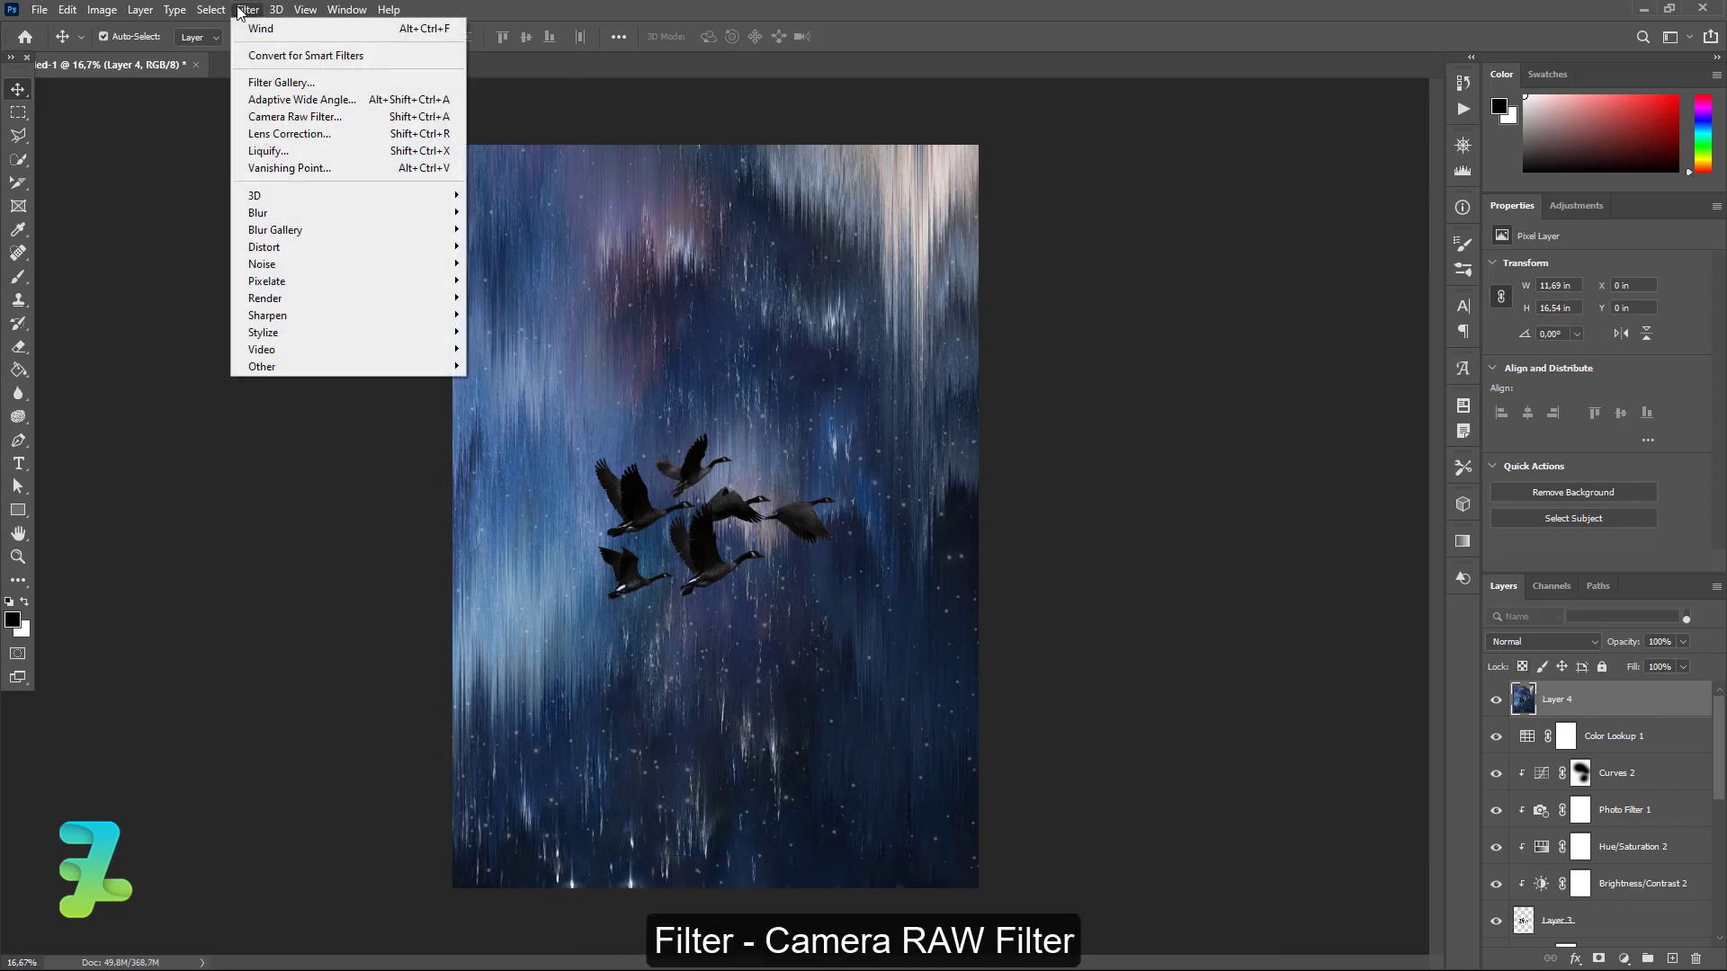
left_click(272, 117)
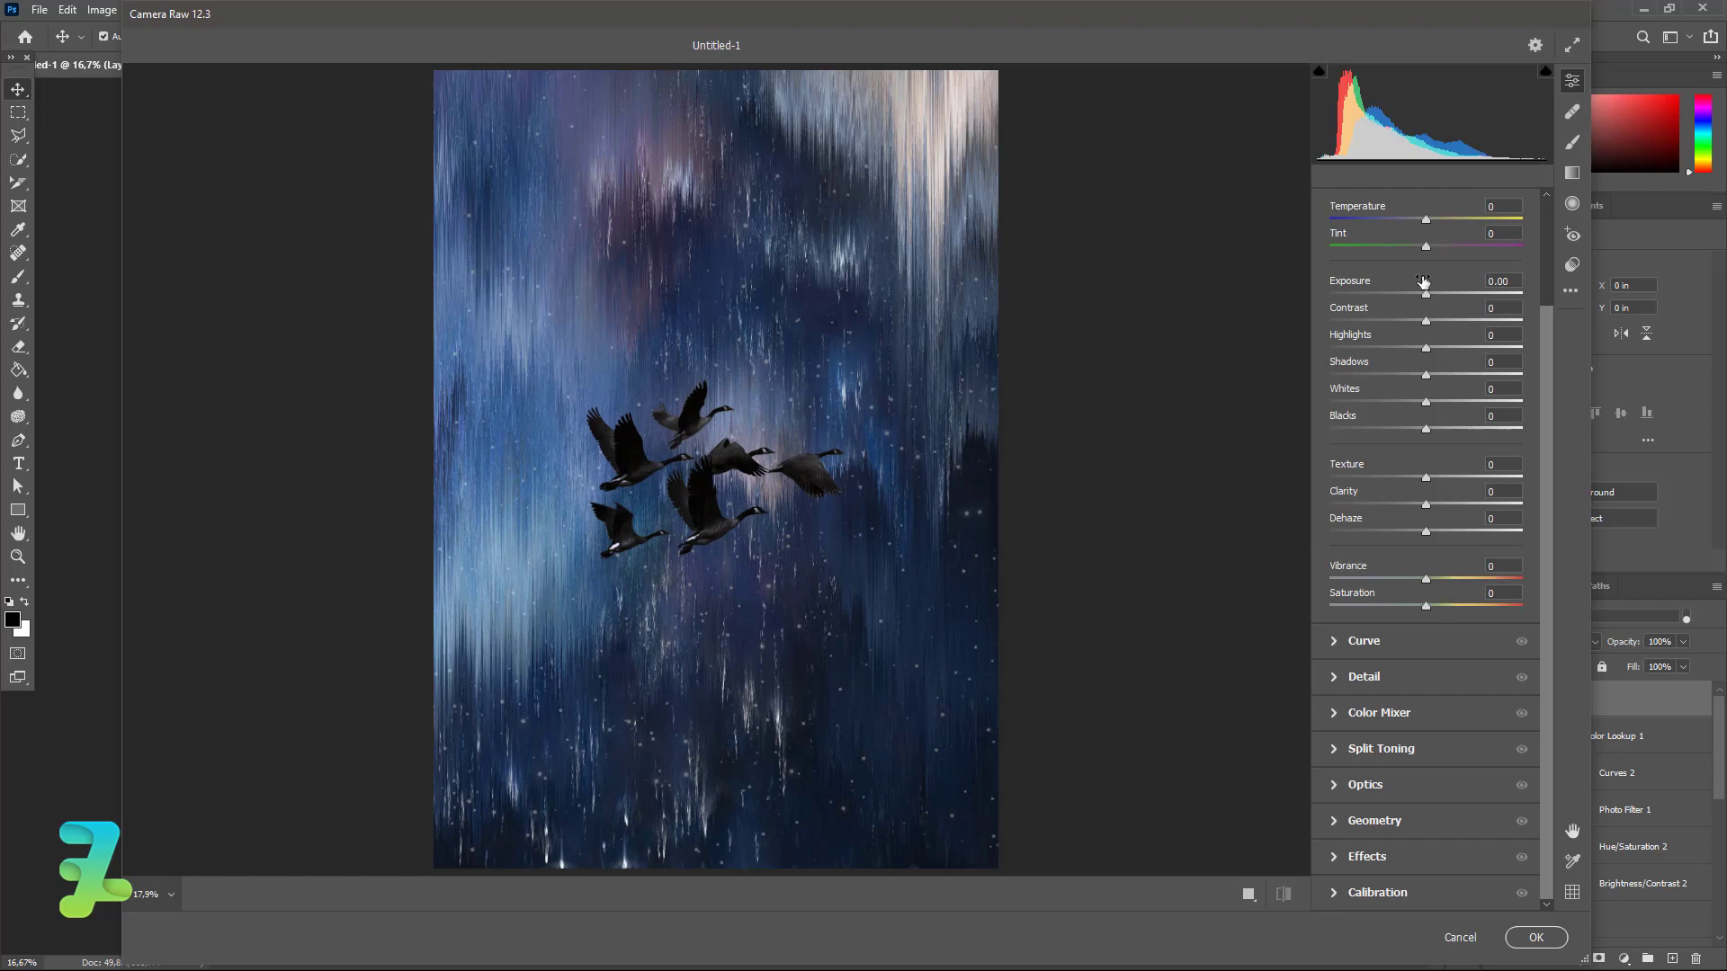
- Set Temperature +14, Exposure +0.10, Contrast +10, Texture -6 and Clarity +19
left_click_drag(1425, 220, 1439, 228)
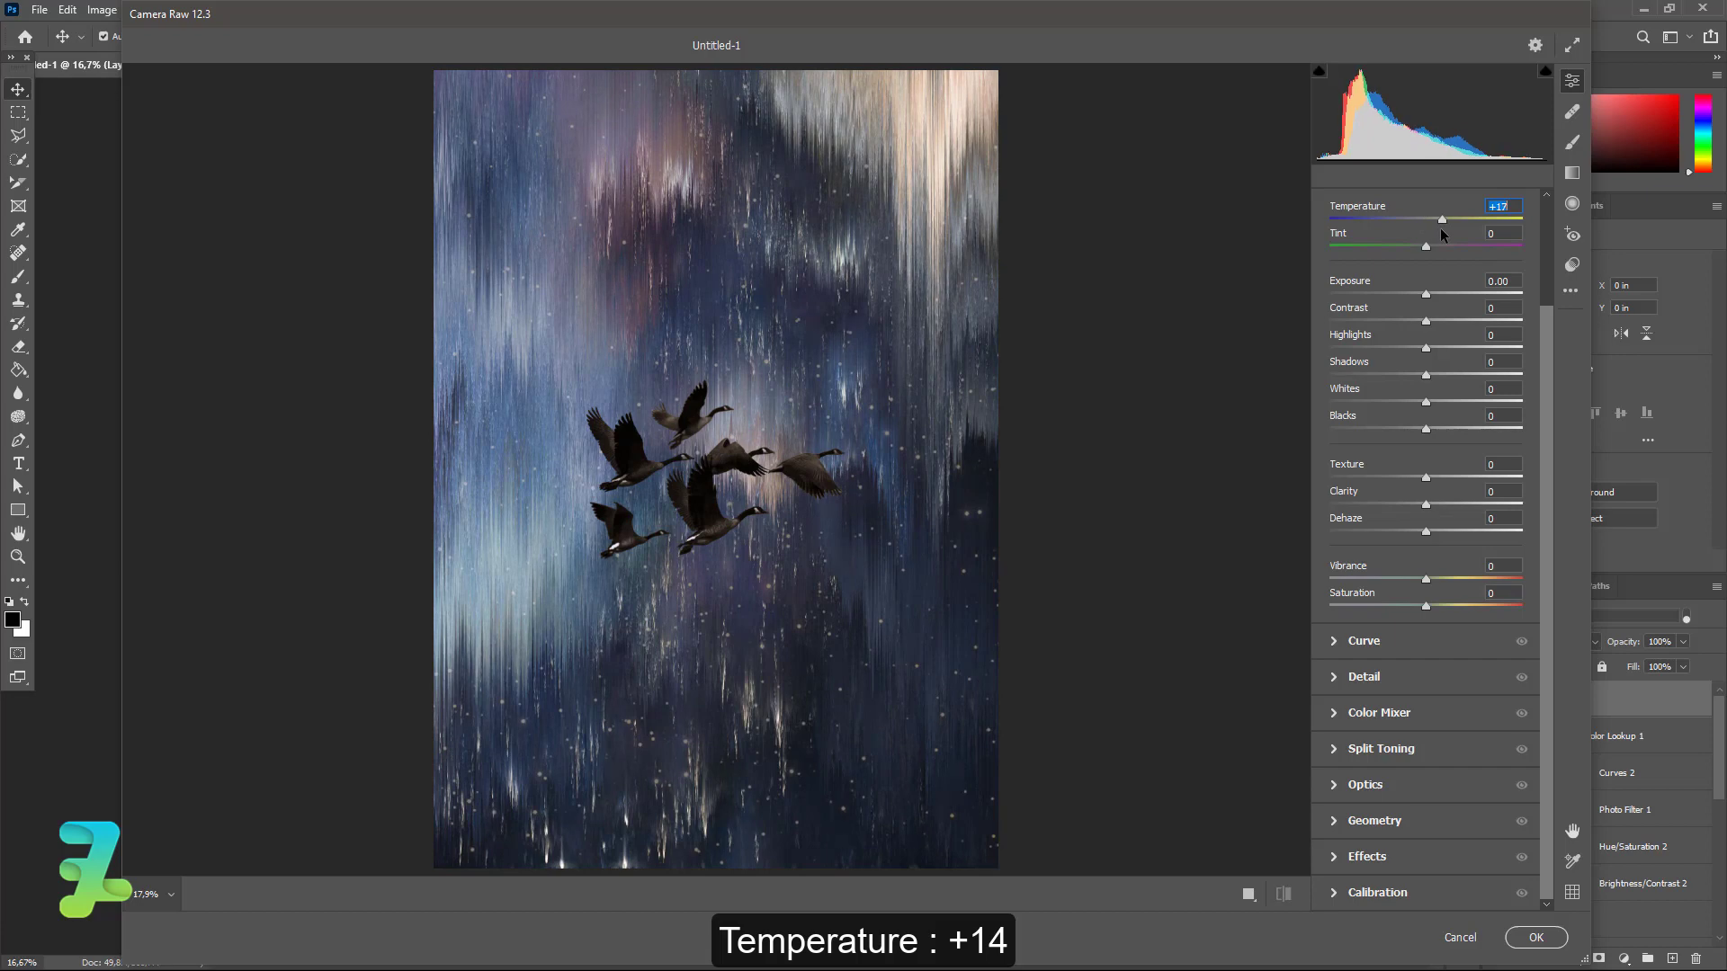
mouse_move(1439, 228)
left_mouse_down()
mouse_move(1408, 246)
mouse_move(1444, 246)
mouse_move(1427, 250)
left_mouse_up()
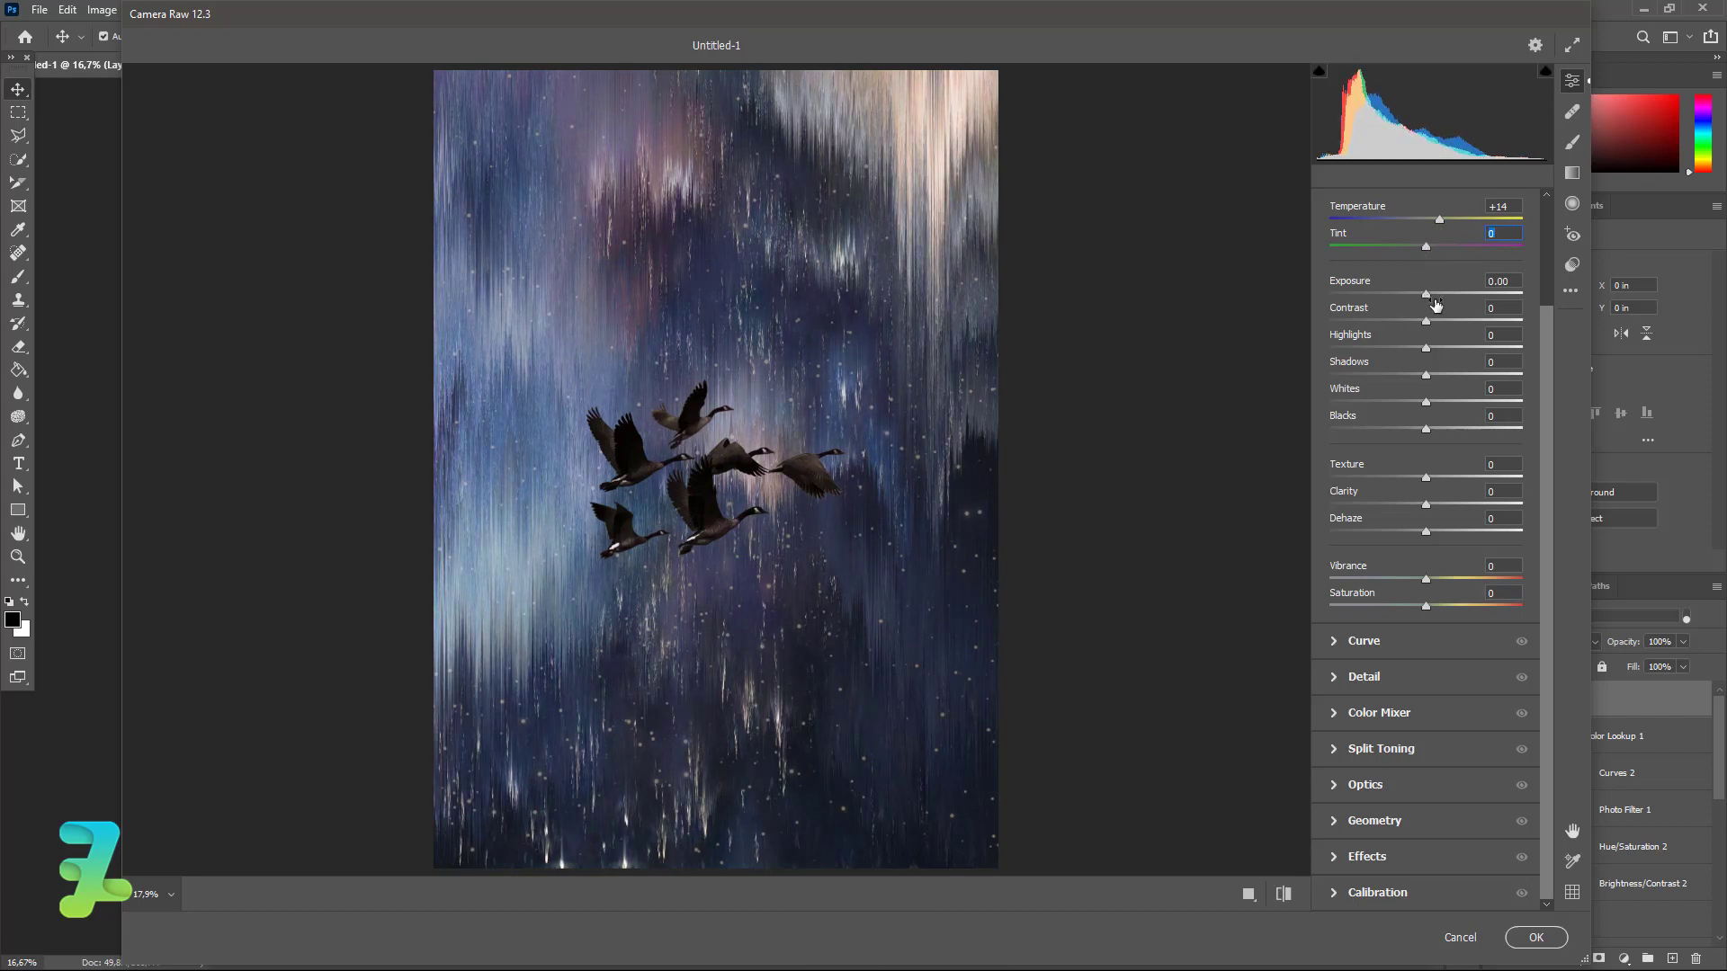
mouse_move(1428, 294)
left_mouse_down()
mouse_move(1455, 299)
mouse_move(1430, 304)
mouse_move(1433, 359)
left_mouse_up()
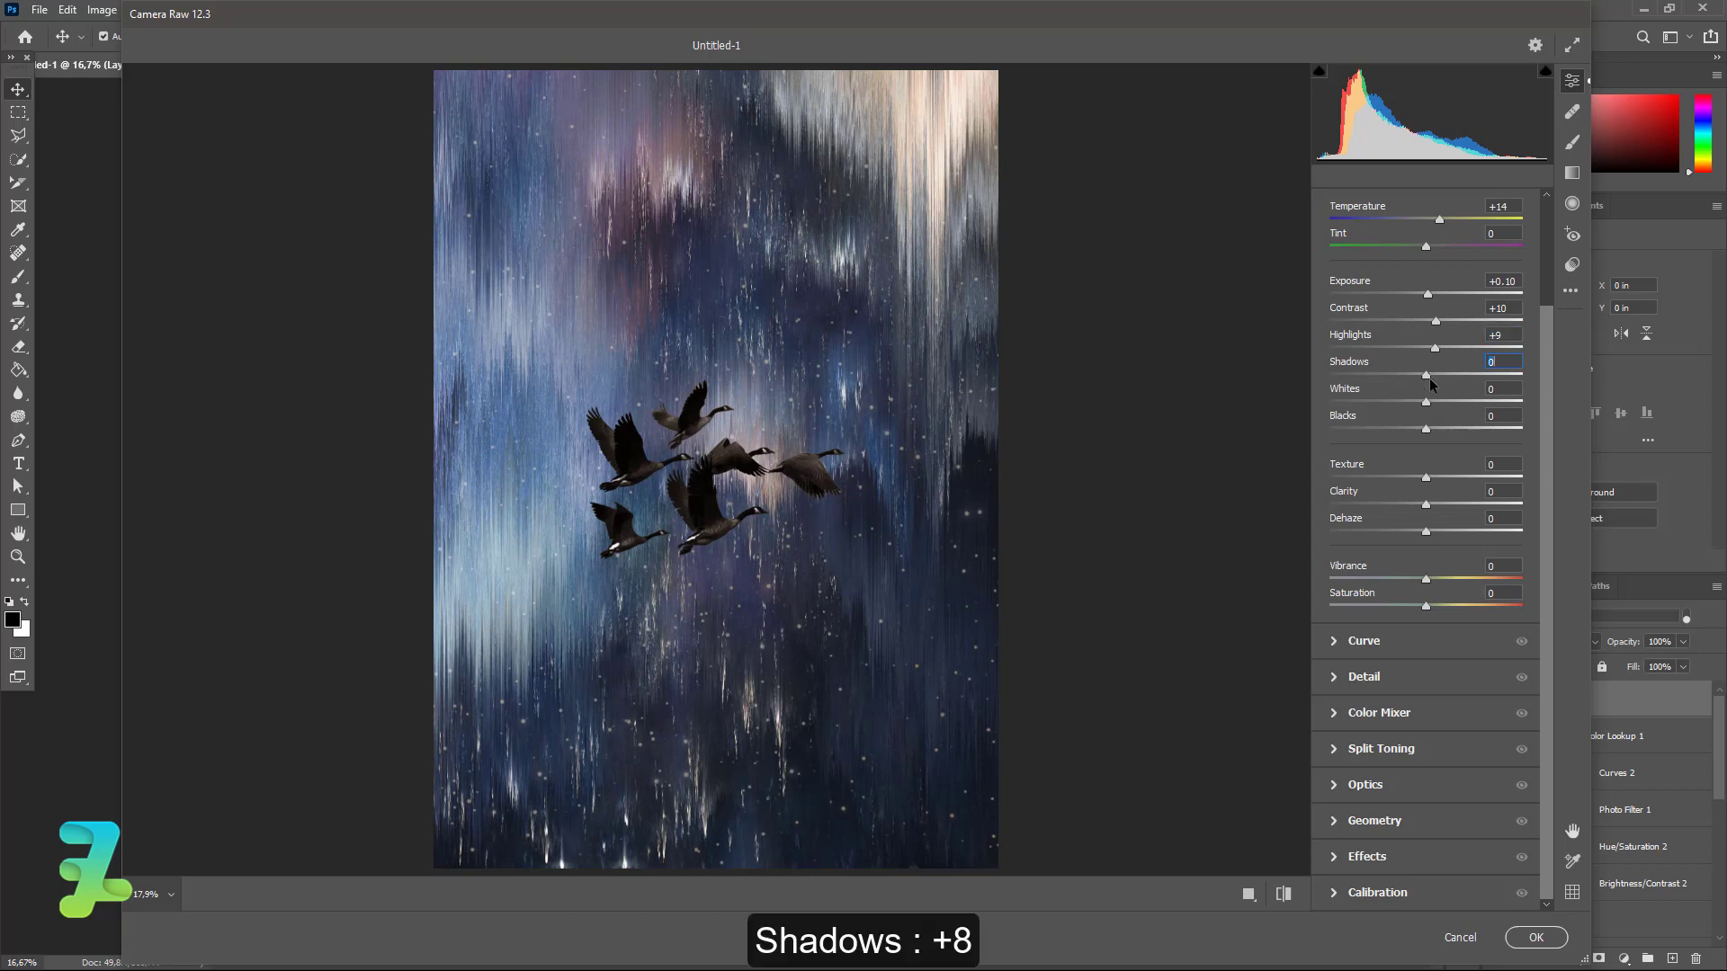
mouse_move(1429, 378)
left_mouse_down()
mouse_move(1449, 384)
mouse_move(1437, 405)
left_mouse_up()
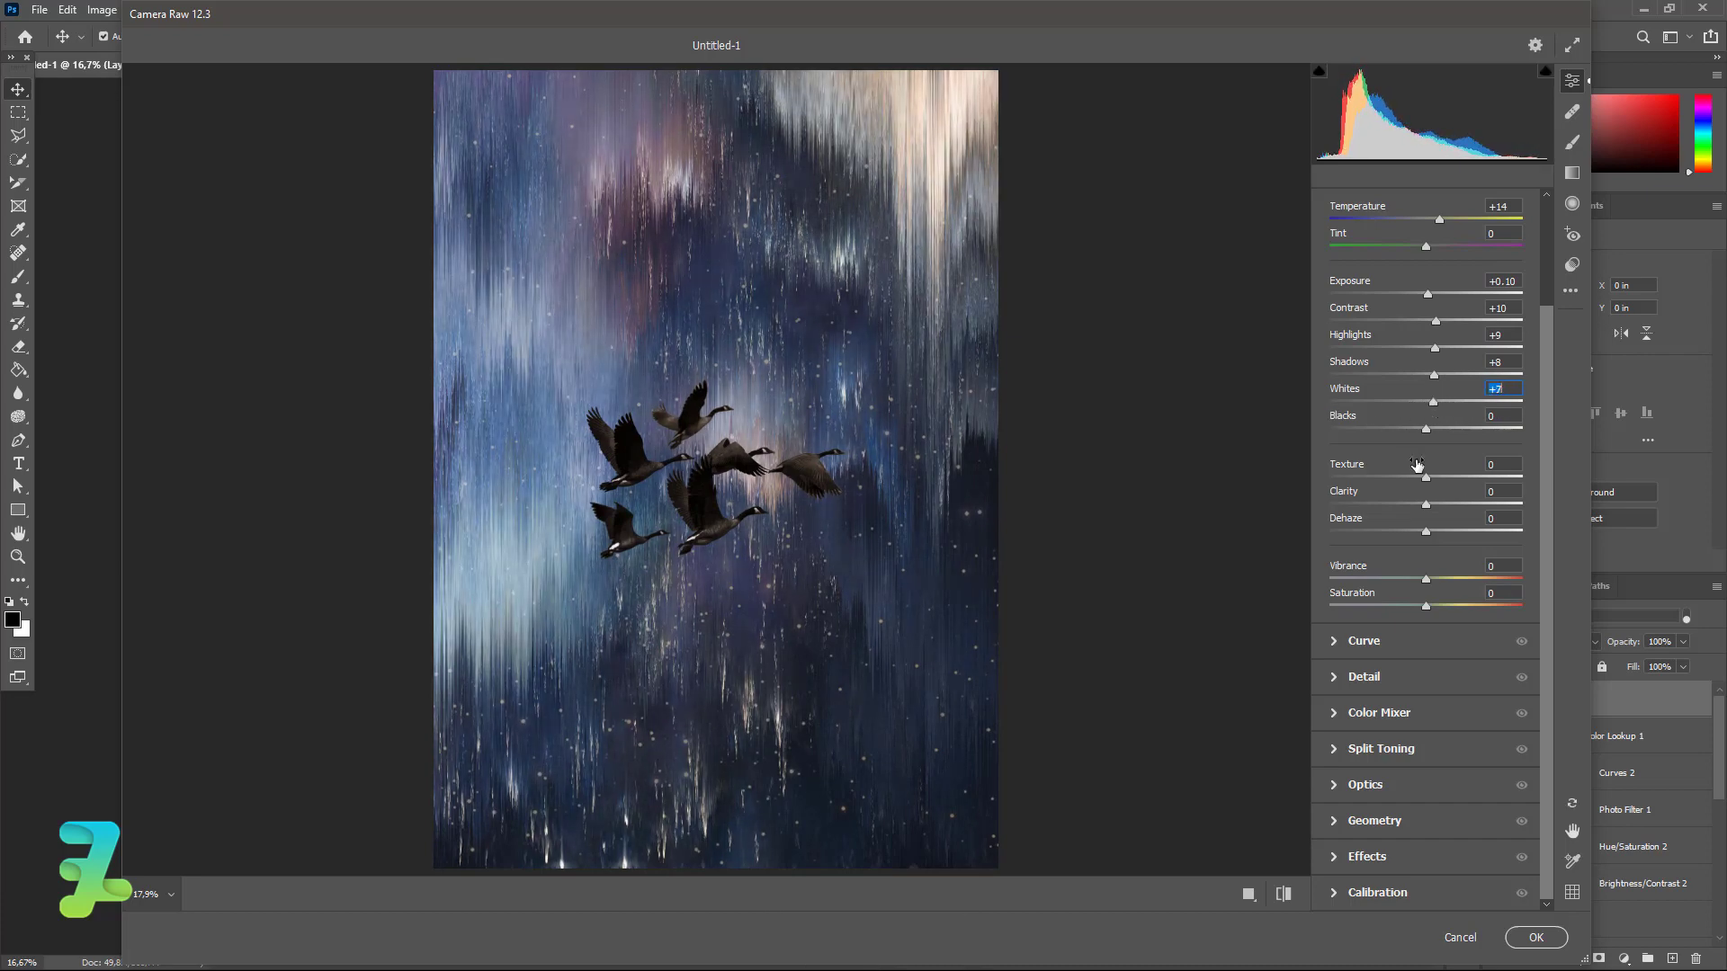
mouse_move(1428, 480)
left_mouse_down()
mouse_move(1475, 482)
mouse_move(1373, 485)
mouse_move(1450, 487)
mouse_move(1406, 494)
mouse_move(1445, 513)
left_mouse_up()
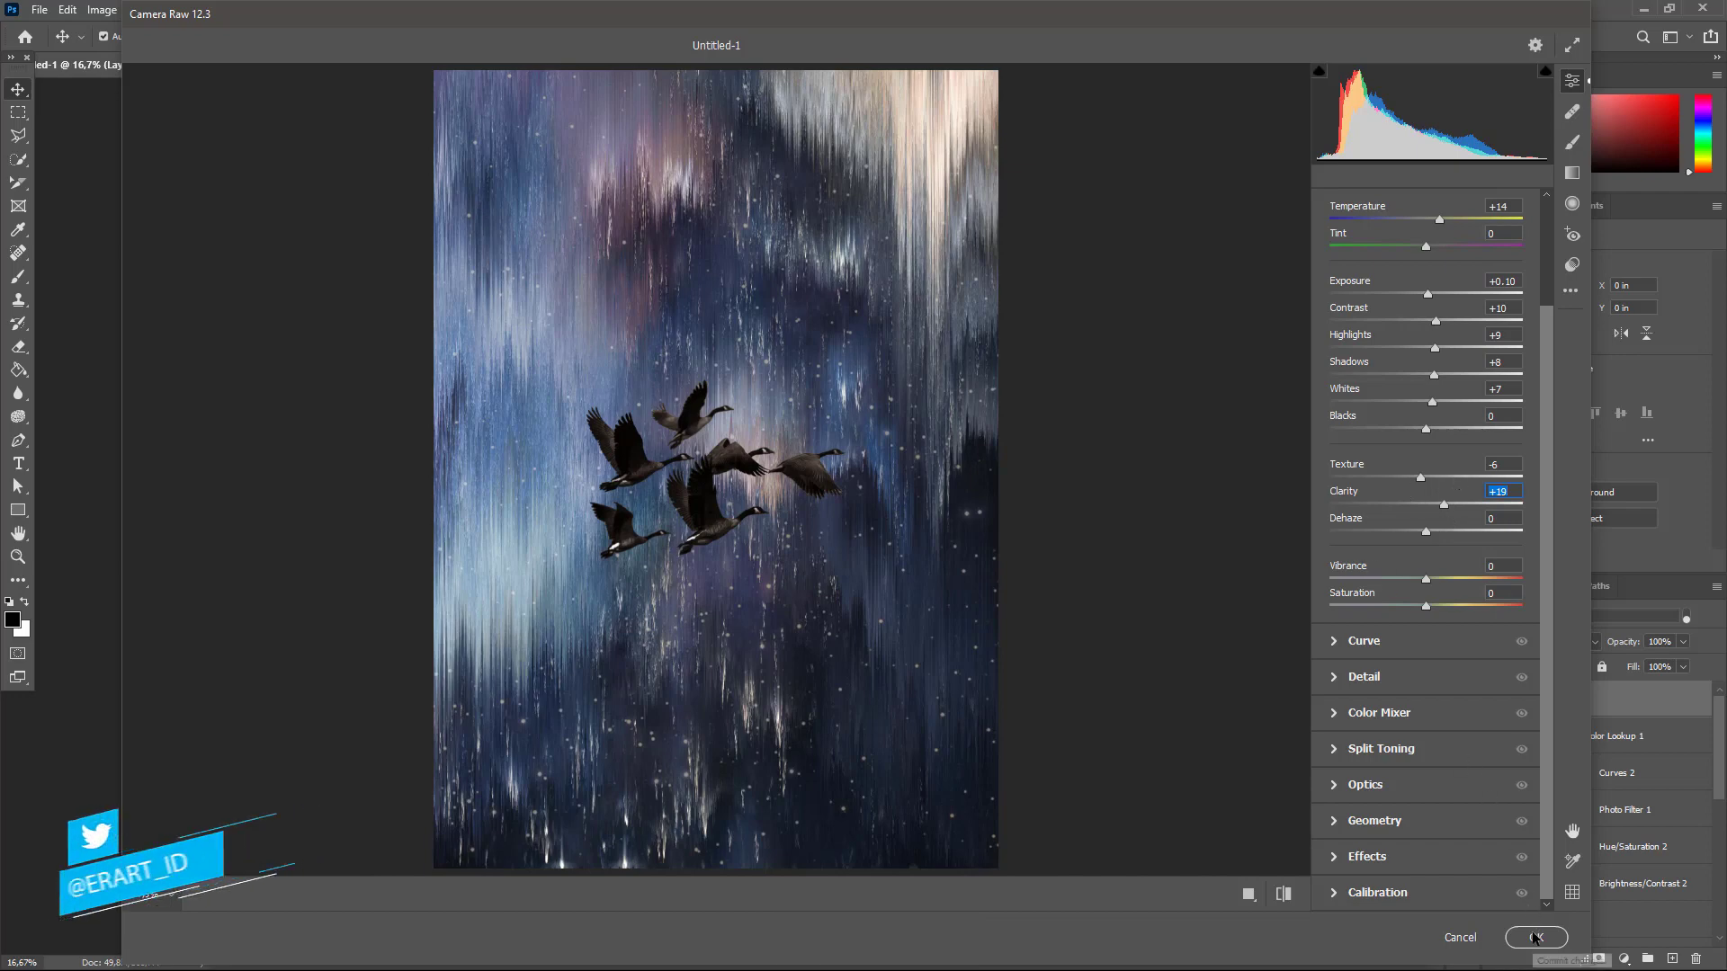
left_click(1341, 676)
- In the Color Mixer, shift the Blues hue toward teal and adjust the Purples hue
left_click(1334, 350)
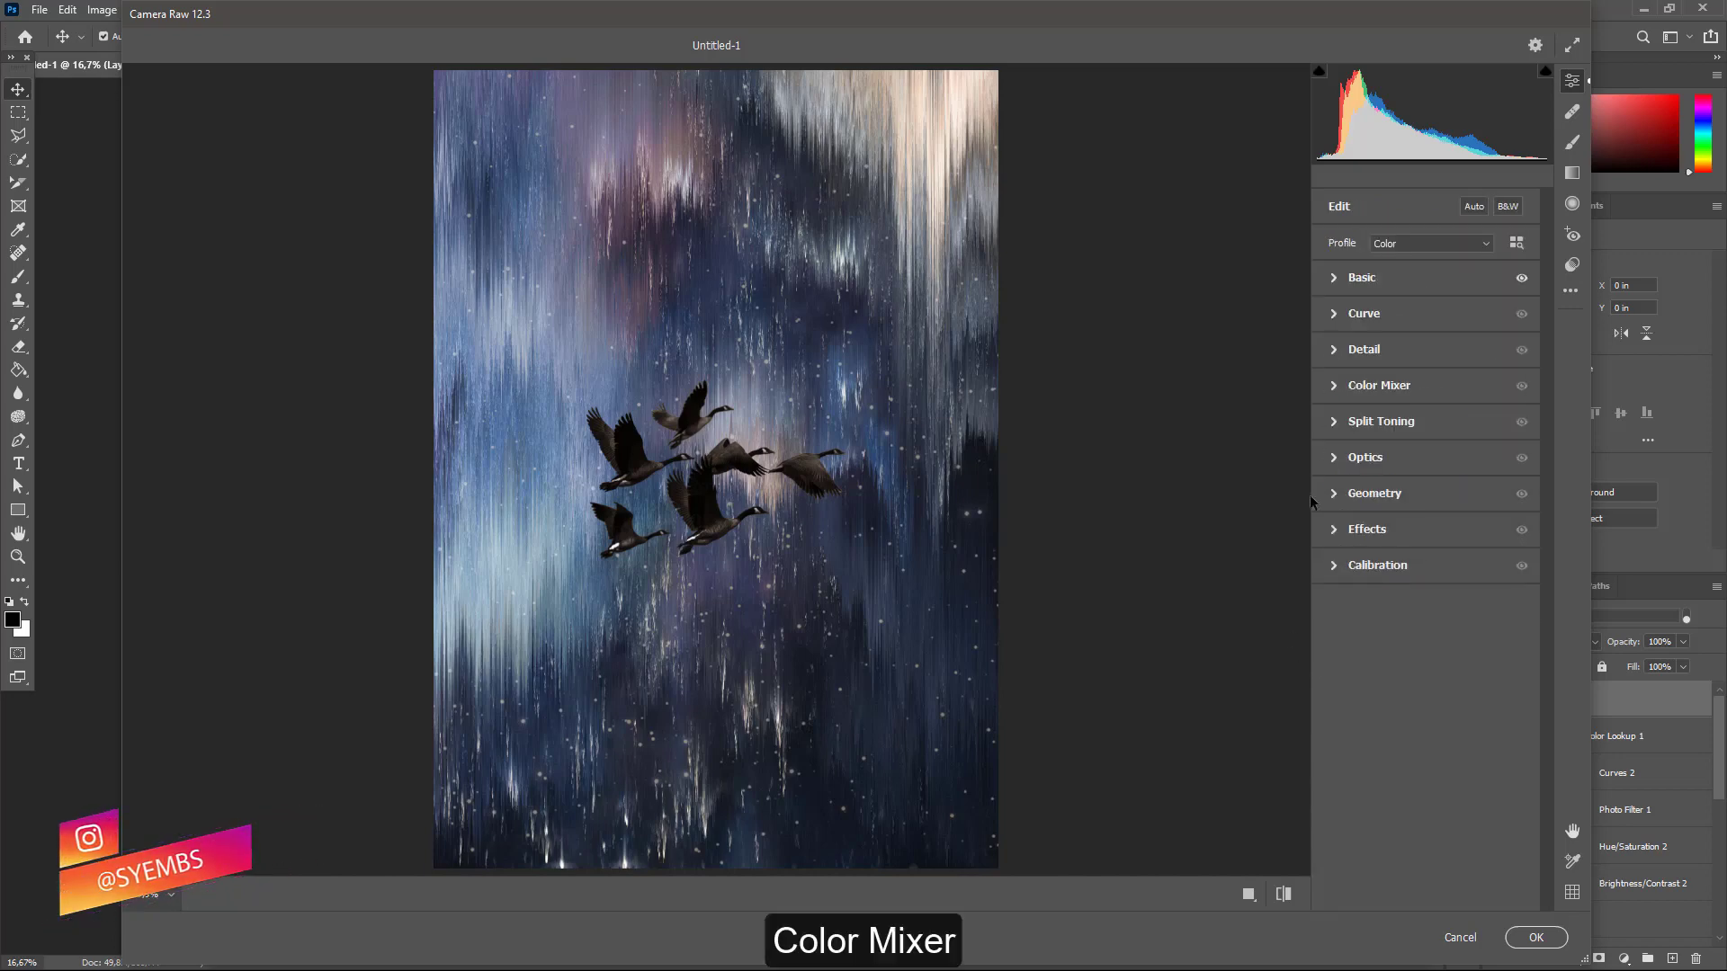
left_click(1327, 387)
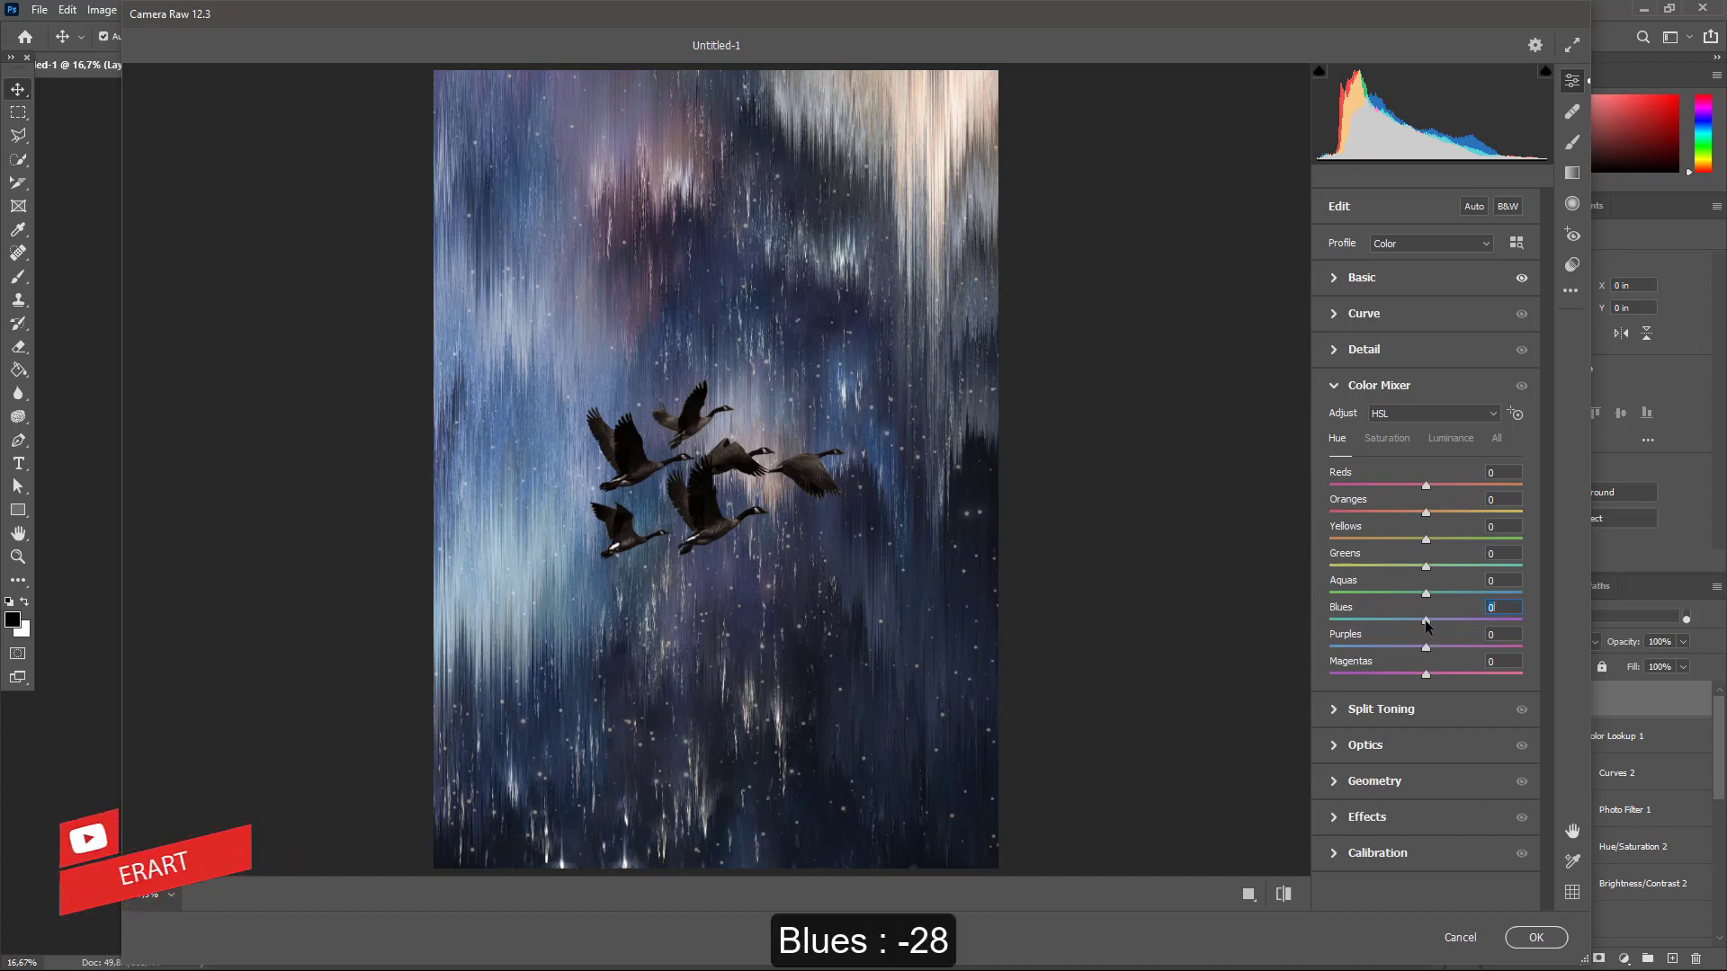
left_click_drag(1426, 622, 1399, 630)
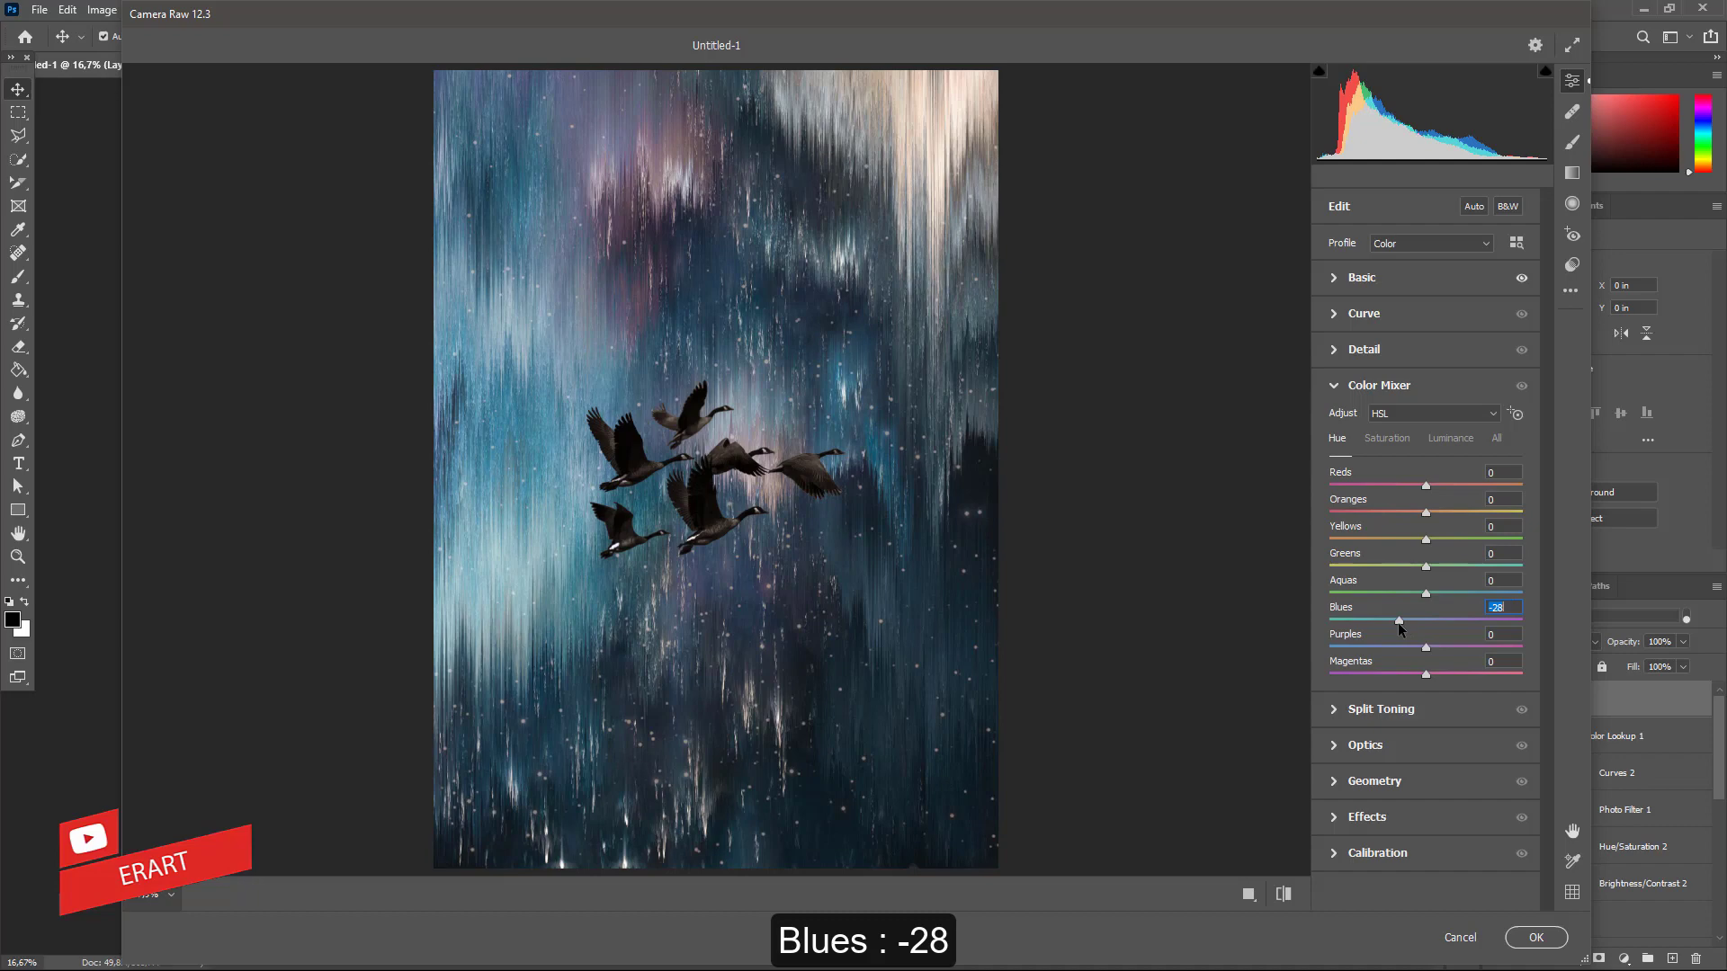
mouse_move(1427, 647)
left_mouse_down()
mouse_move(1400, 648)
mouse_move(1464, 643)
mouse_move(1450, 645)
left_mouse_up()
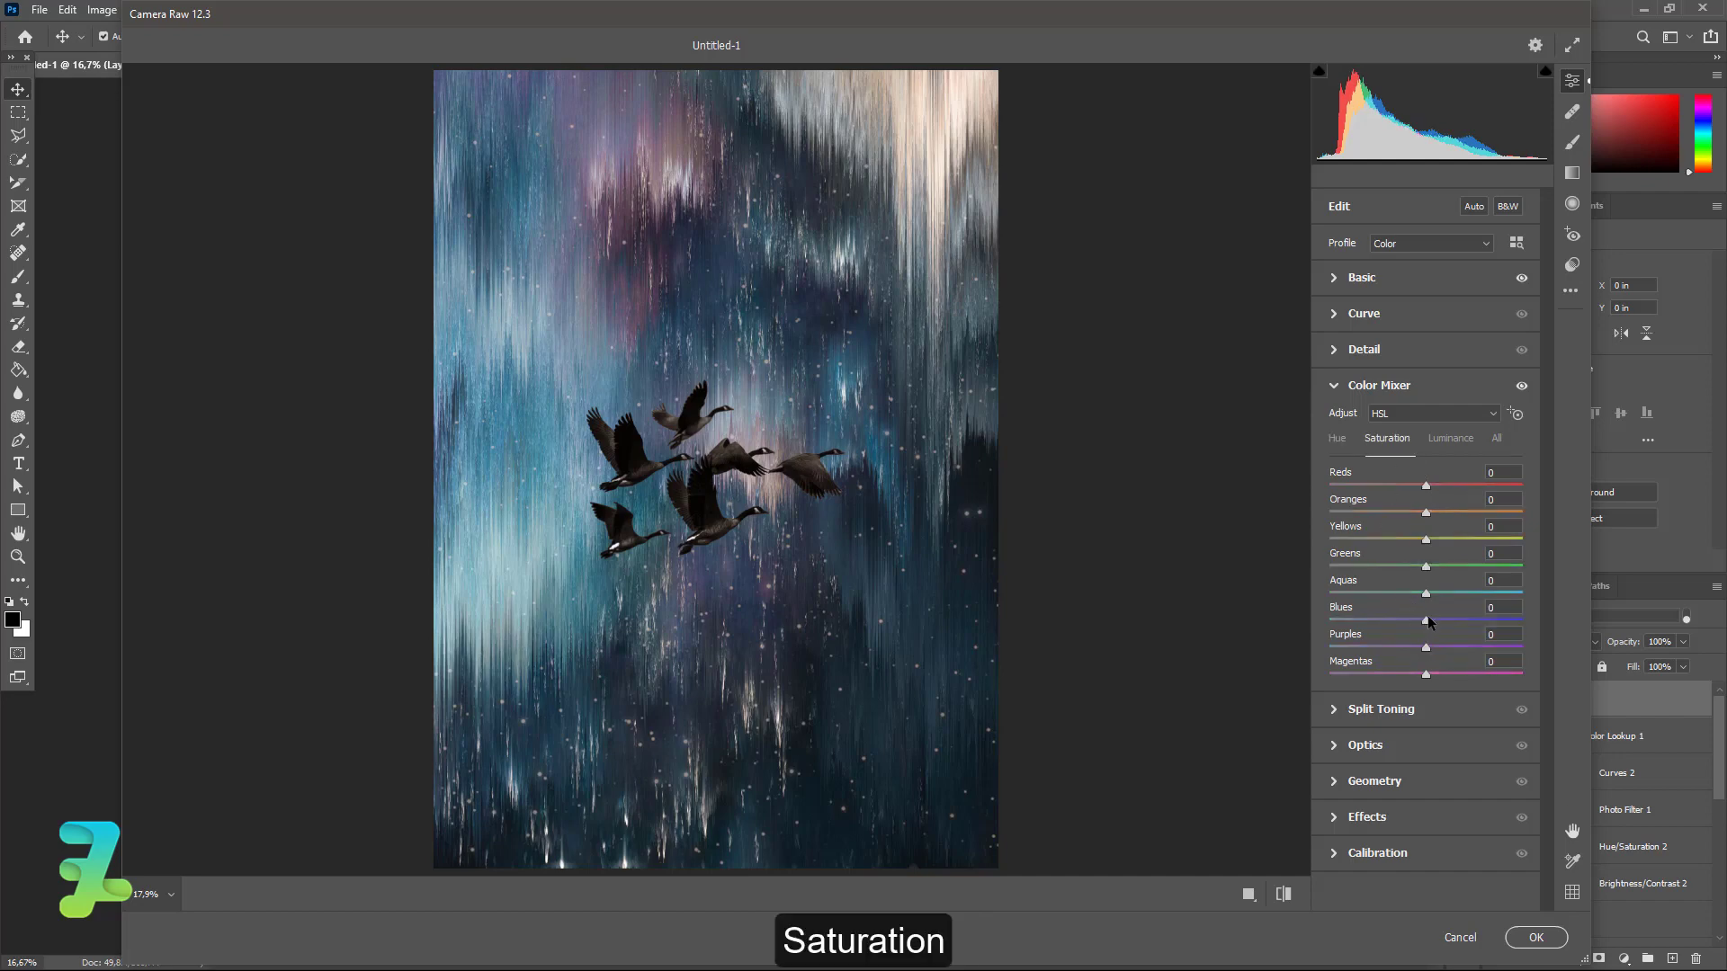
- Set Blues saturation +7, Purples saturation +21, and Blues luminance -25
left_click_drag(1426, 621, 1429, 620)
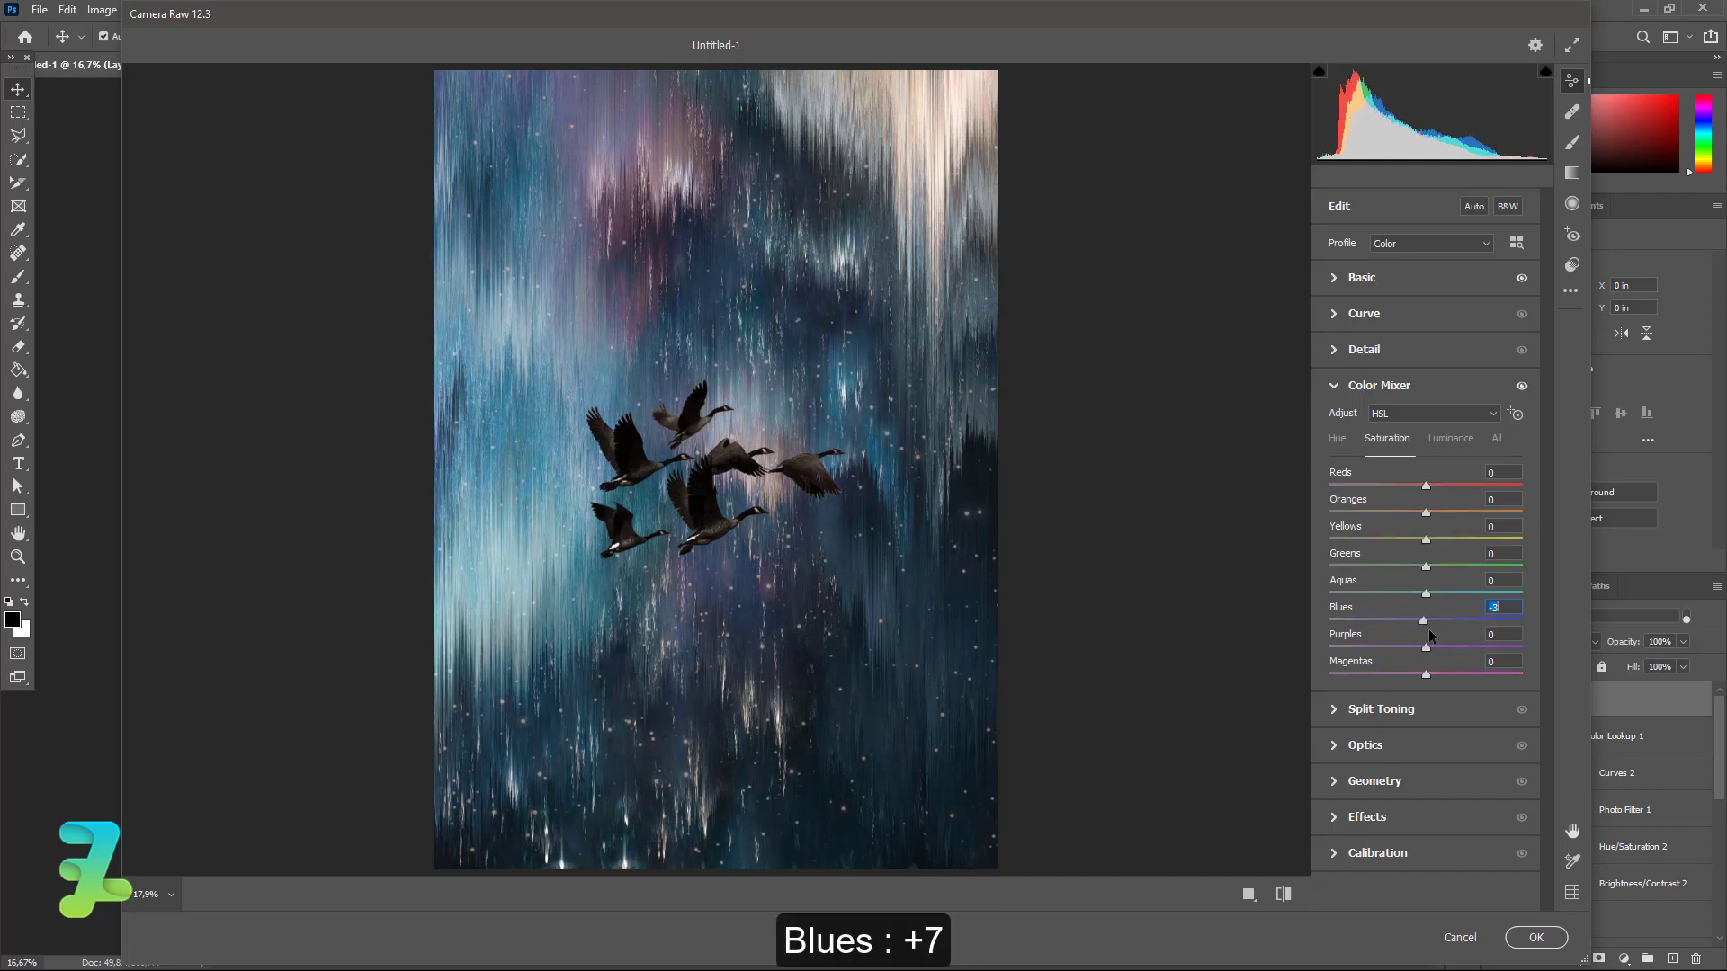
key("Up")
key("Up")
key("Up")
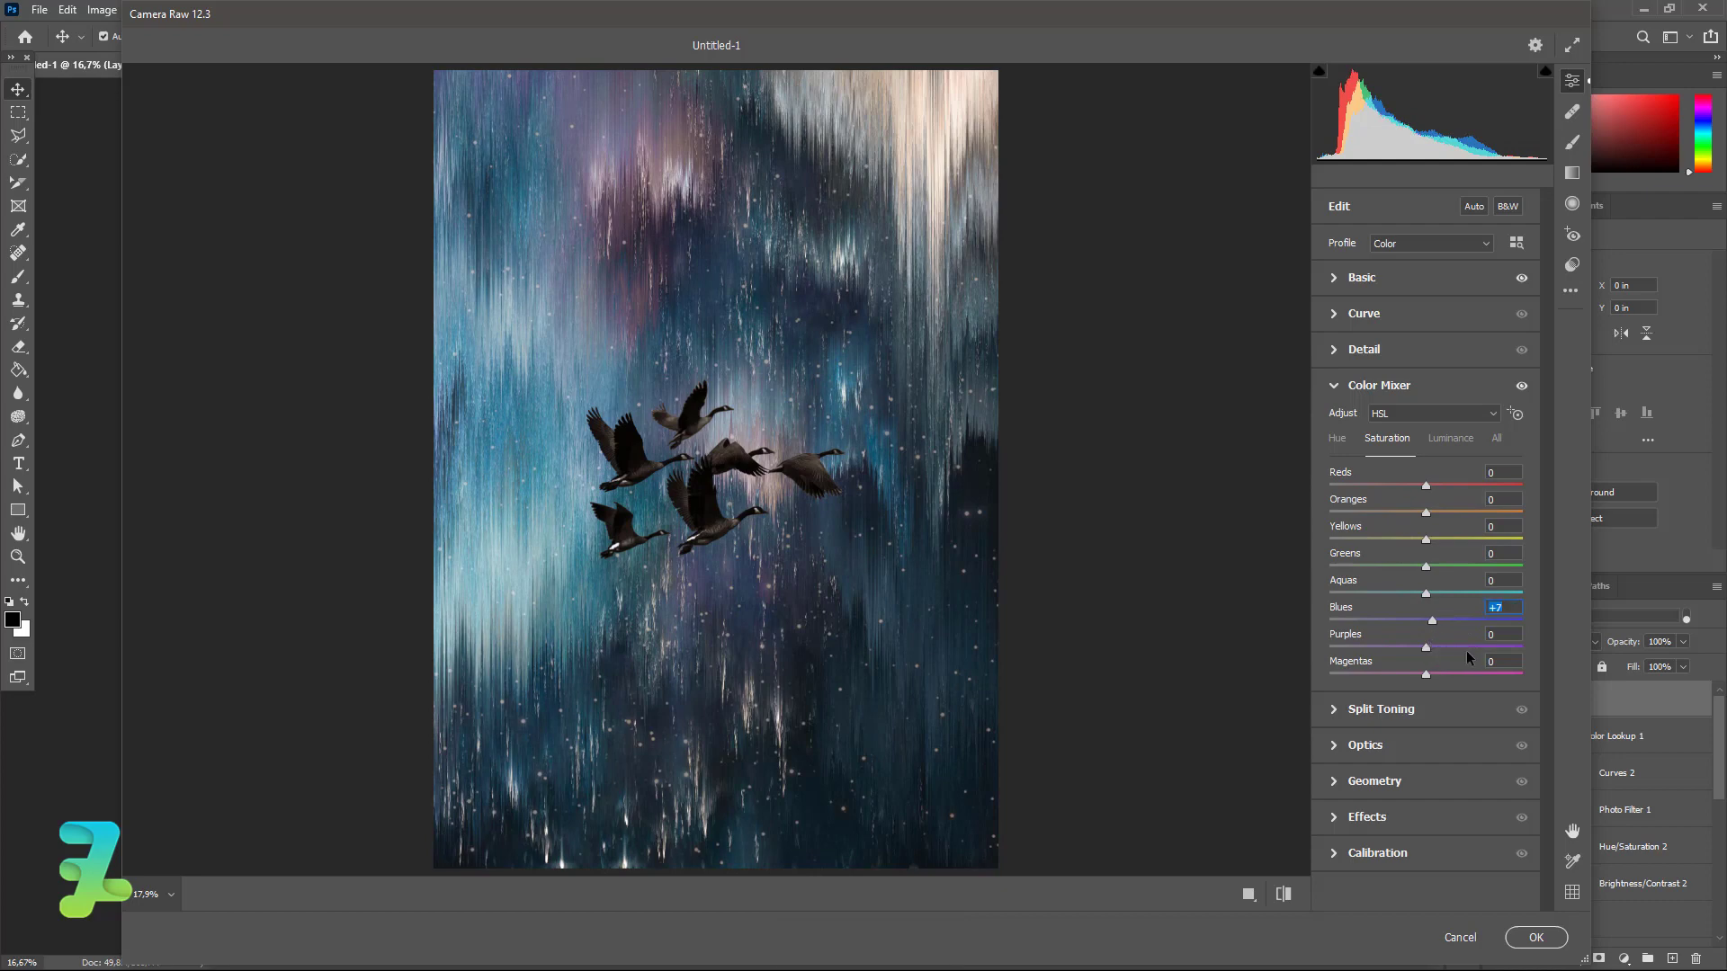
mouse_move(1426, 647)
left_mouse_down()
mouse_move(1473, 653)
mouse_move(1443, 651)
left_mouse_up()
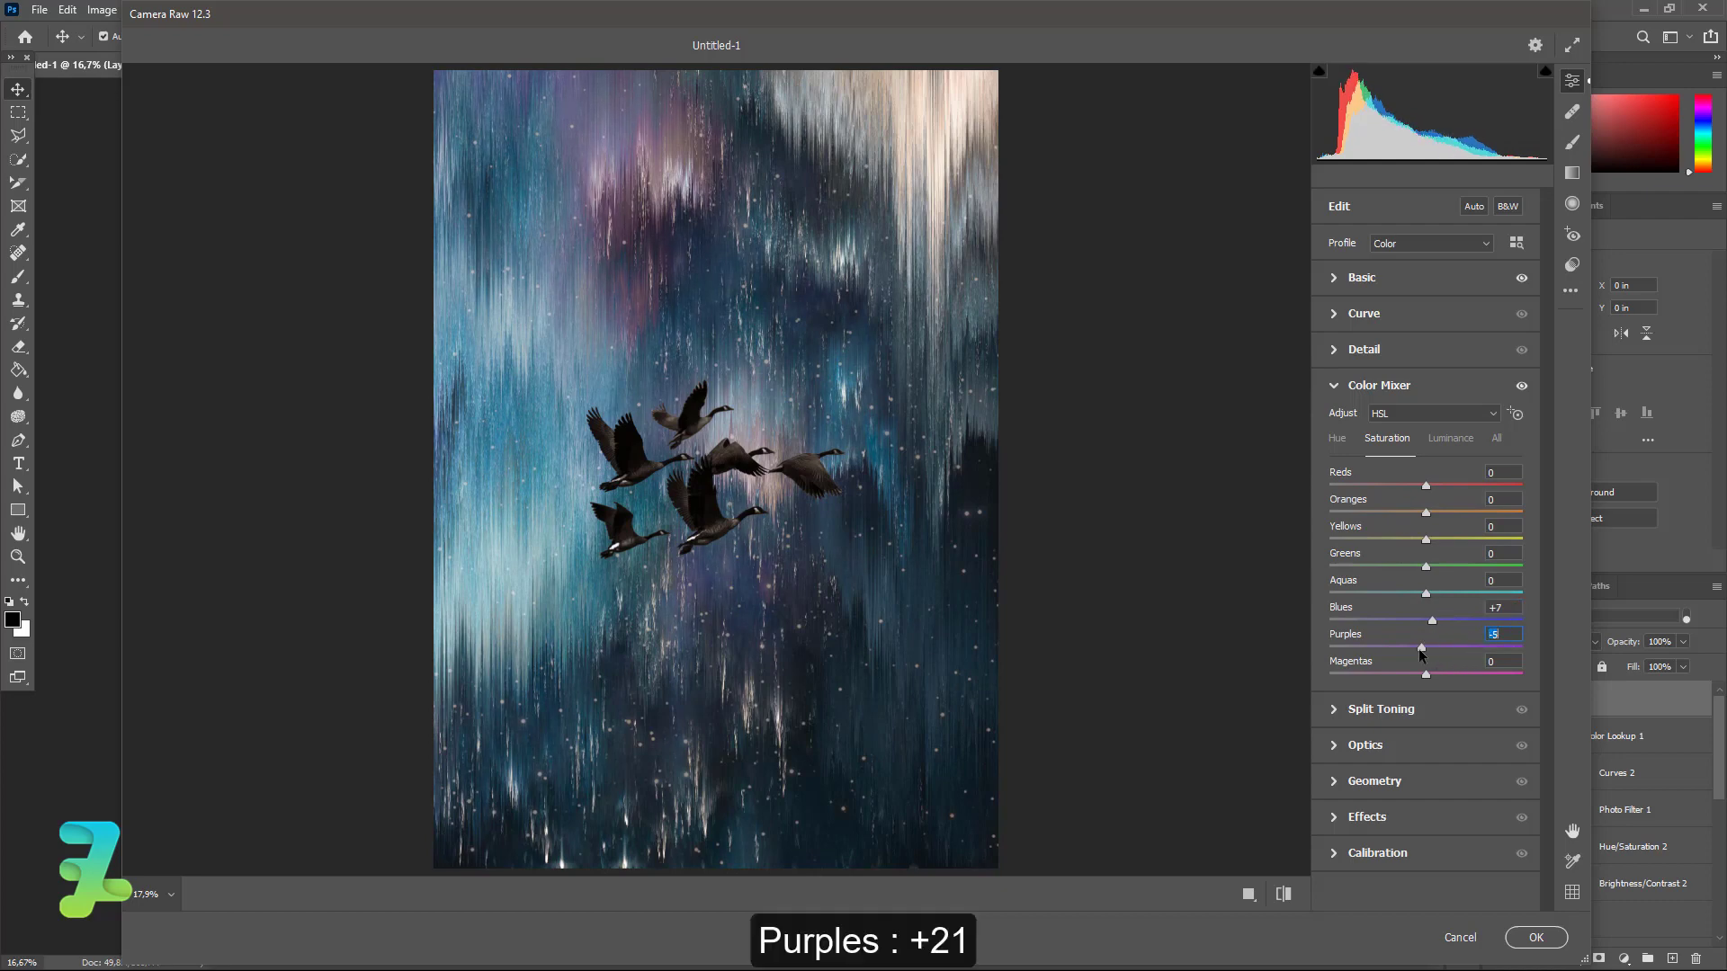
left_click(1451, 441)
mouse_move(1426, 620)
left_mouse_down()
mouse_move(1451, 621)
mouse_move(1394, 626)
mouse_move(1471, 646)
left_mouse_up()
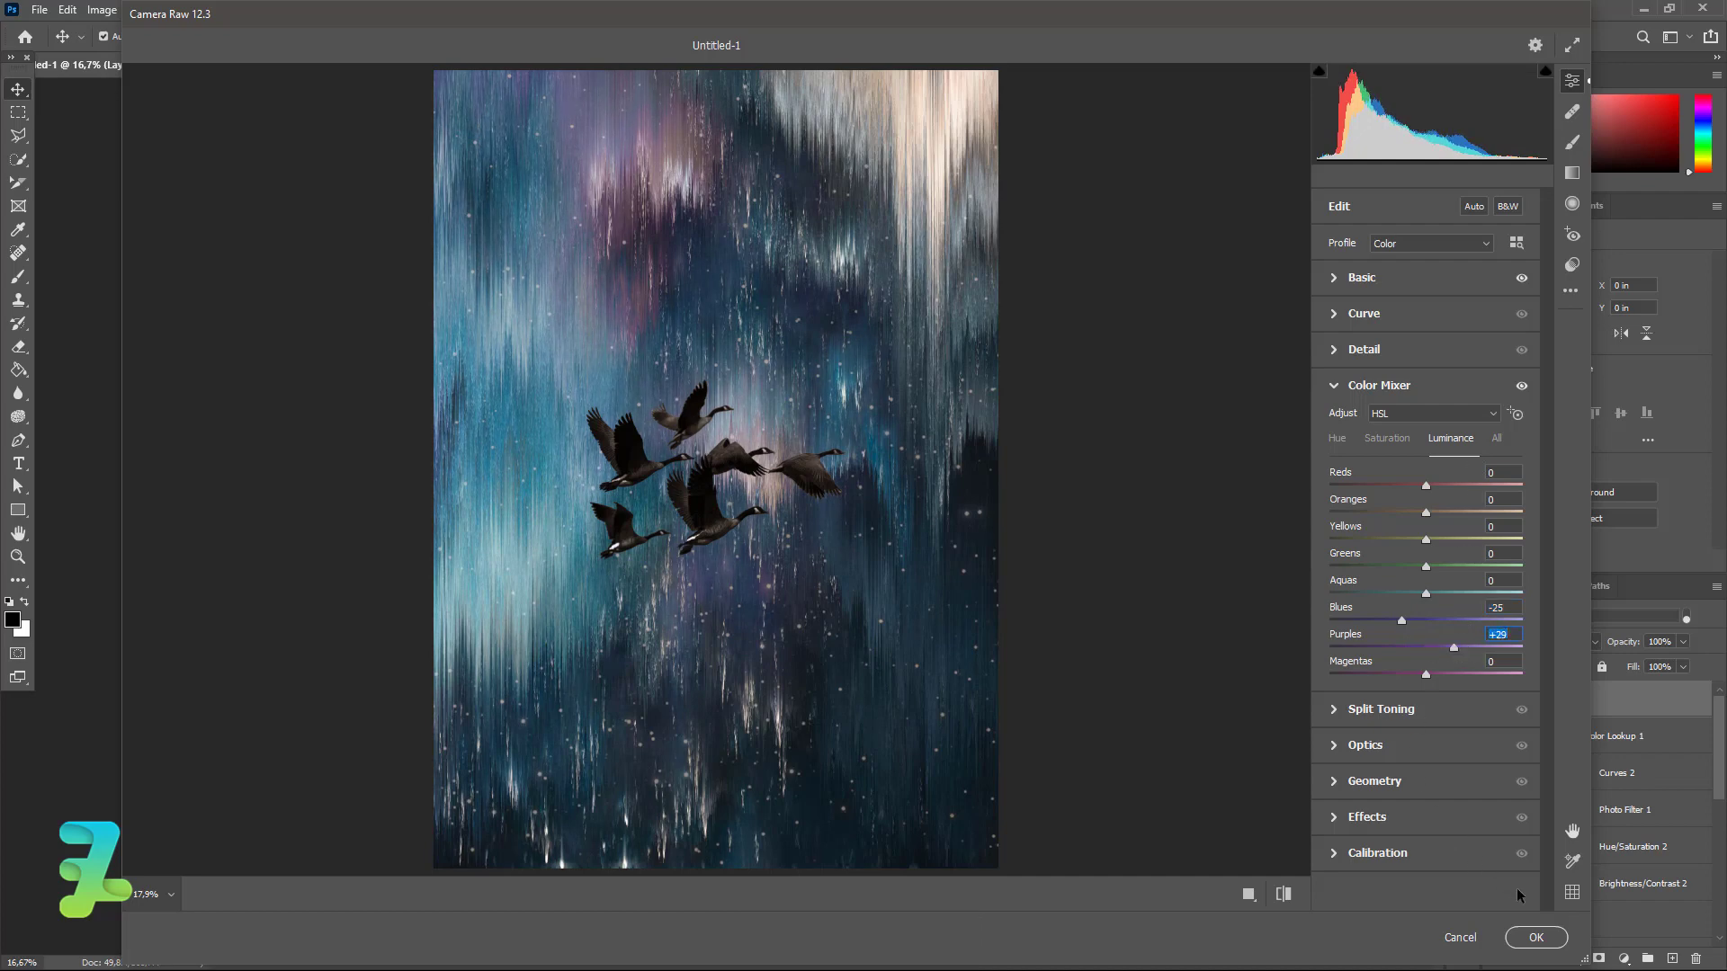
- Confirm the Camera Raw grading on Layer 4, adding teal-blue streaks around the centred geese
left_click(1546, 937)
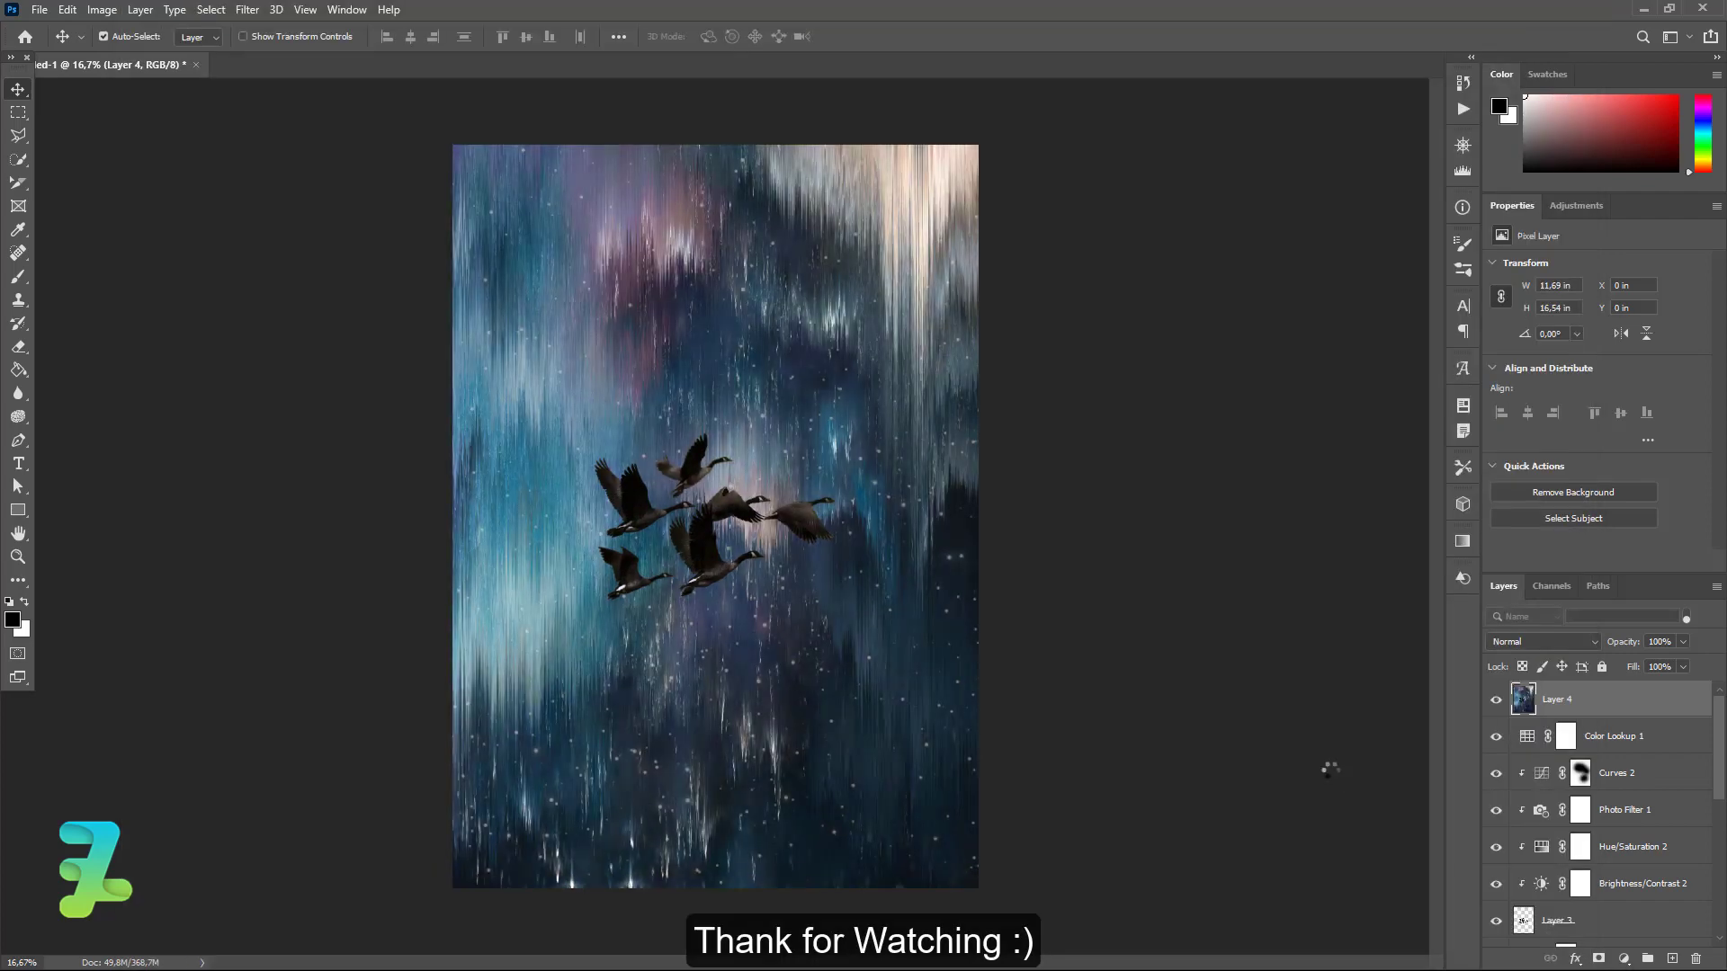